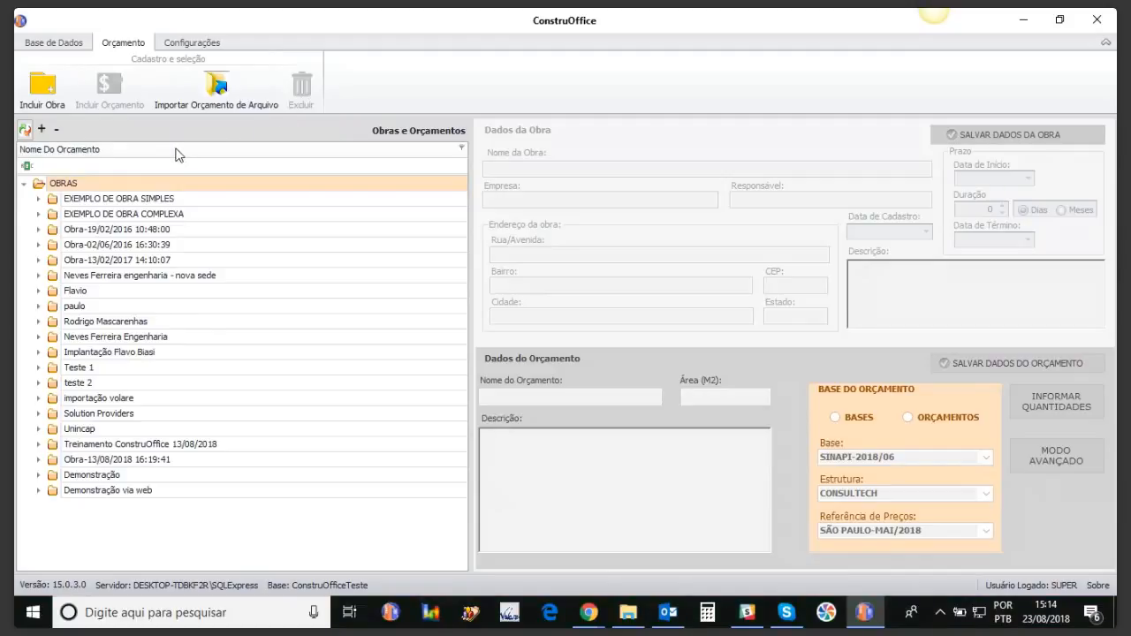
Step: Create a new construction work named 'Treinamento ConstruOffice 23-08-2018'
{"action": "left_click", "coordinate": [53, 89]}
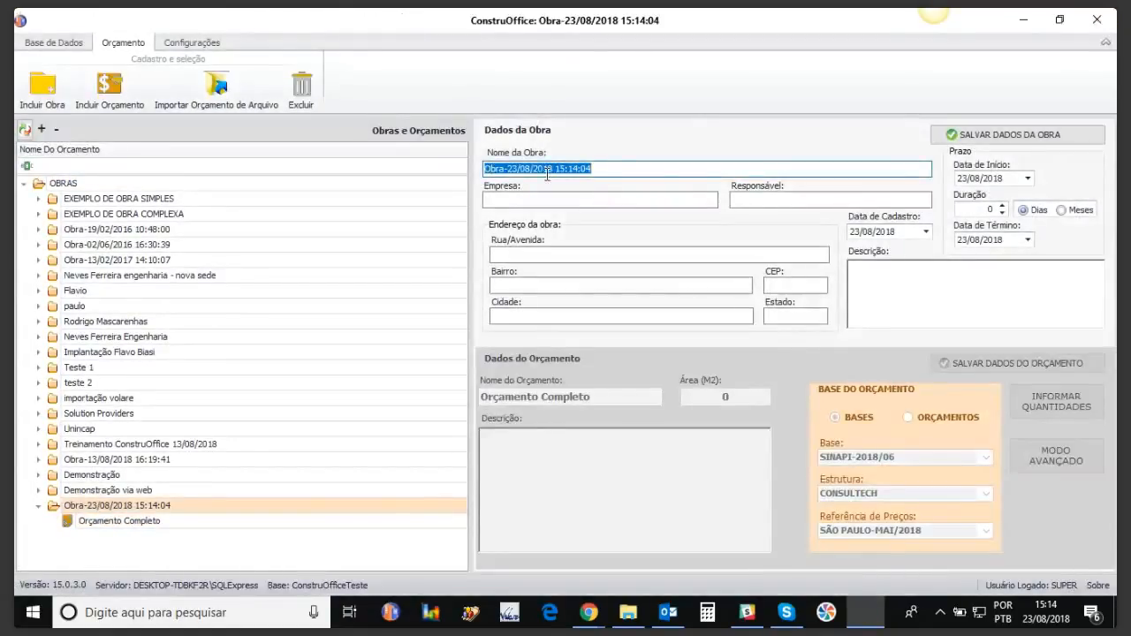
{"action": "type", "text": "Tre"}
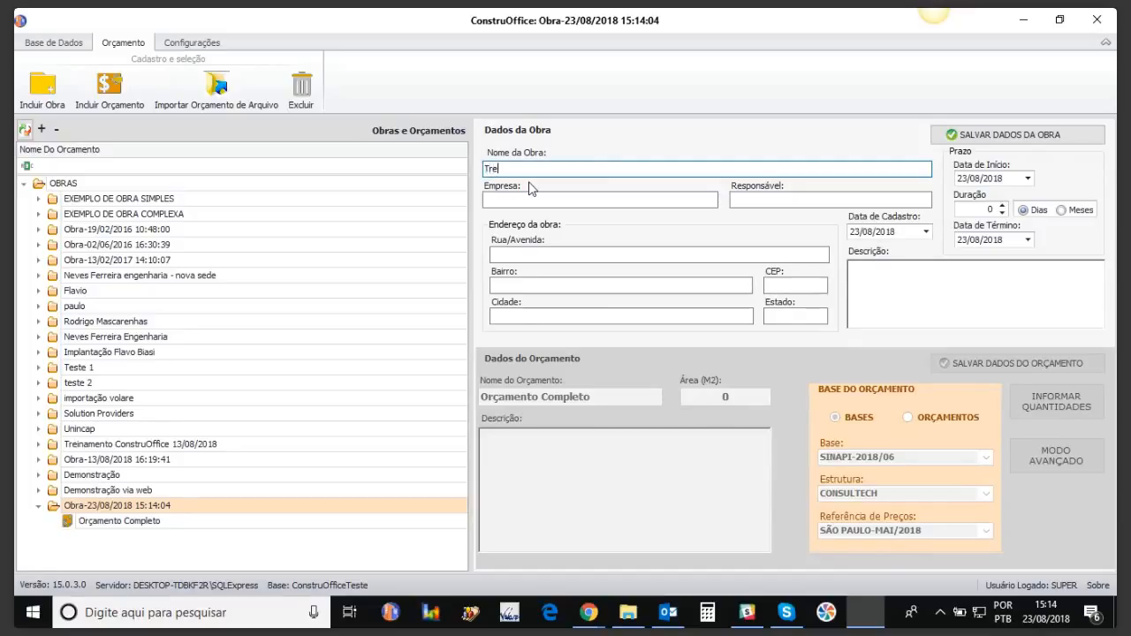
{"action": "type", "text": "ial"}
{"action": "key", "text": "BackSpace"}
{"action": "key", "text": "BackSpace"}
{"action": "type", "text": "namento ConstruOfi"}
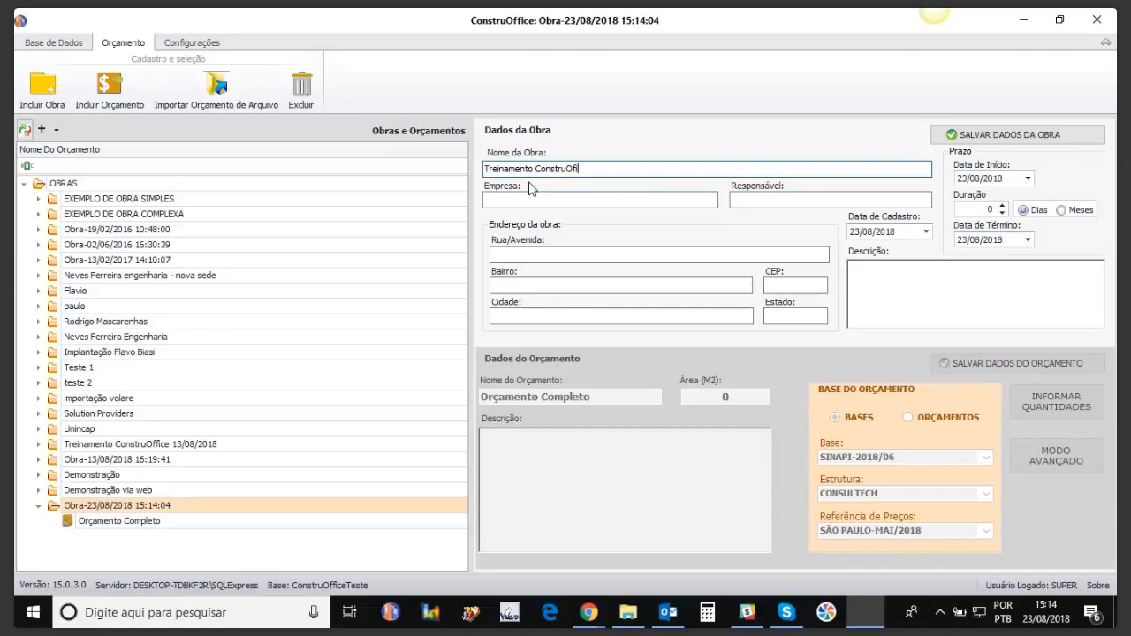
{"action": "key", "text": "BackSpace"}
{"action": "type", "text": "fice 23-08-2018"}
Step: Enter company 'Acão Sistemas', the responsible person's name and the work's street address
{"action": "left_click", "coordinate": [503, 199]}
{"action": "type", "text": "Ac"}
{"action": "type", "text": "ão"}
{"action": "type", "text": " Sistemas"}
{"action": "key", "text": "Tab"}
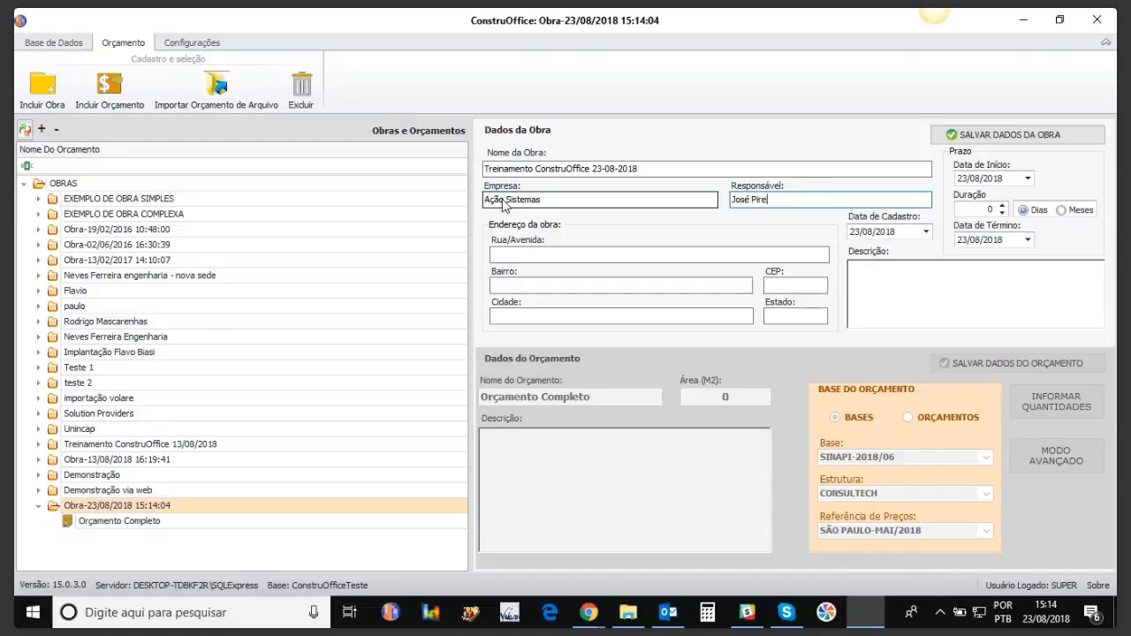
{"action": "key", "text": "Tab"}
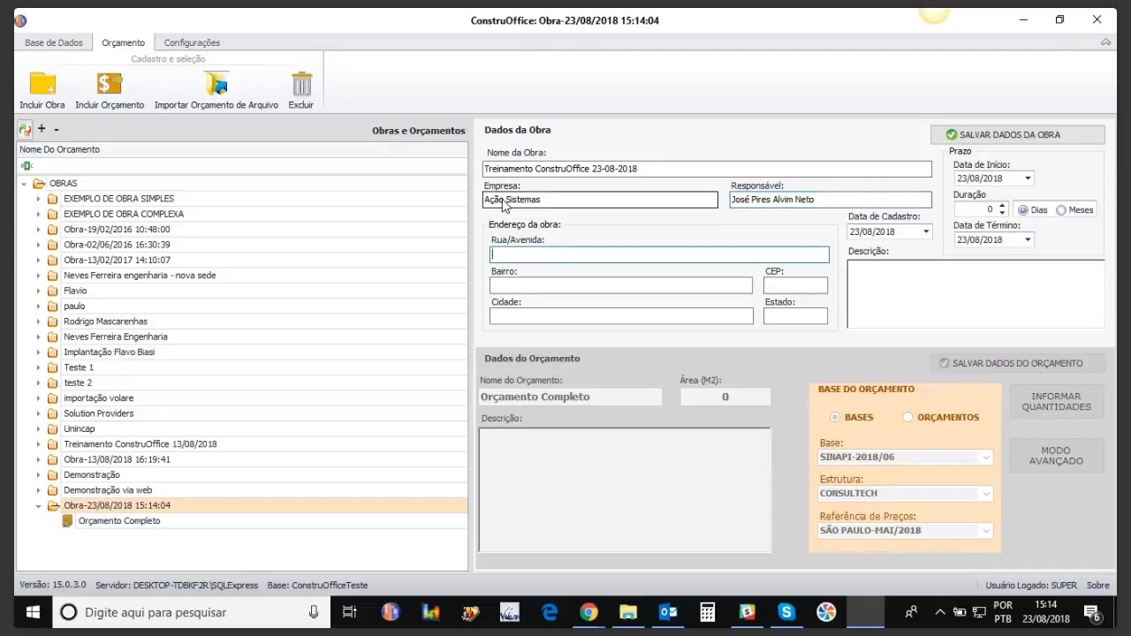
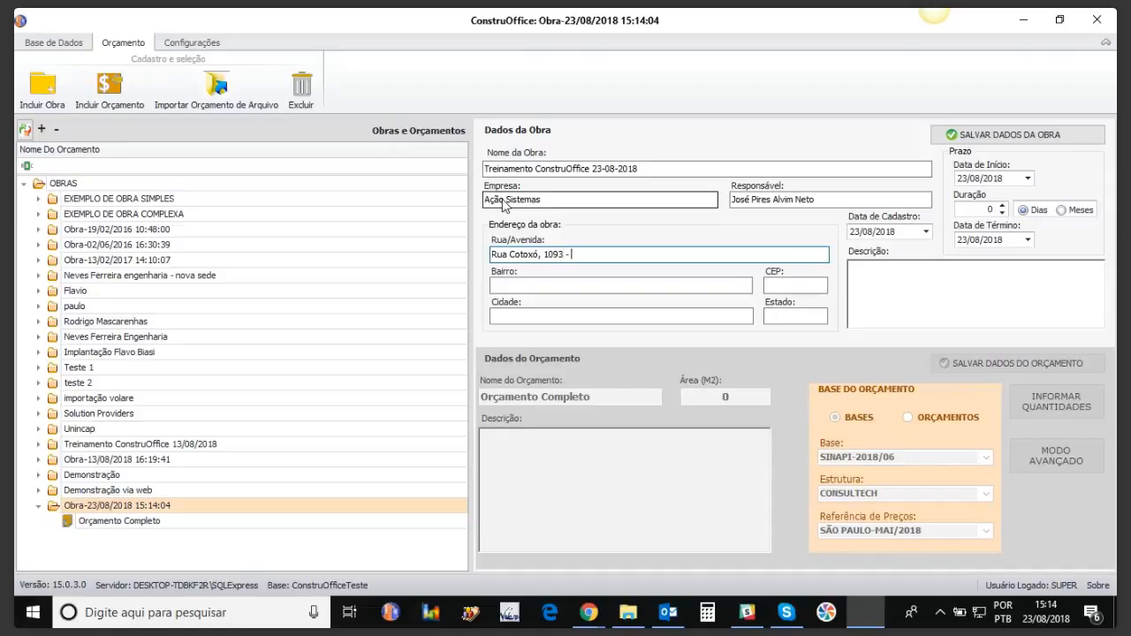
Step: Fill in the work's neighbourhood, postal code and city
{"action": "left_click", "coordinate": [513, 287]}
{"action": "type", "text": "Perdizes"}
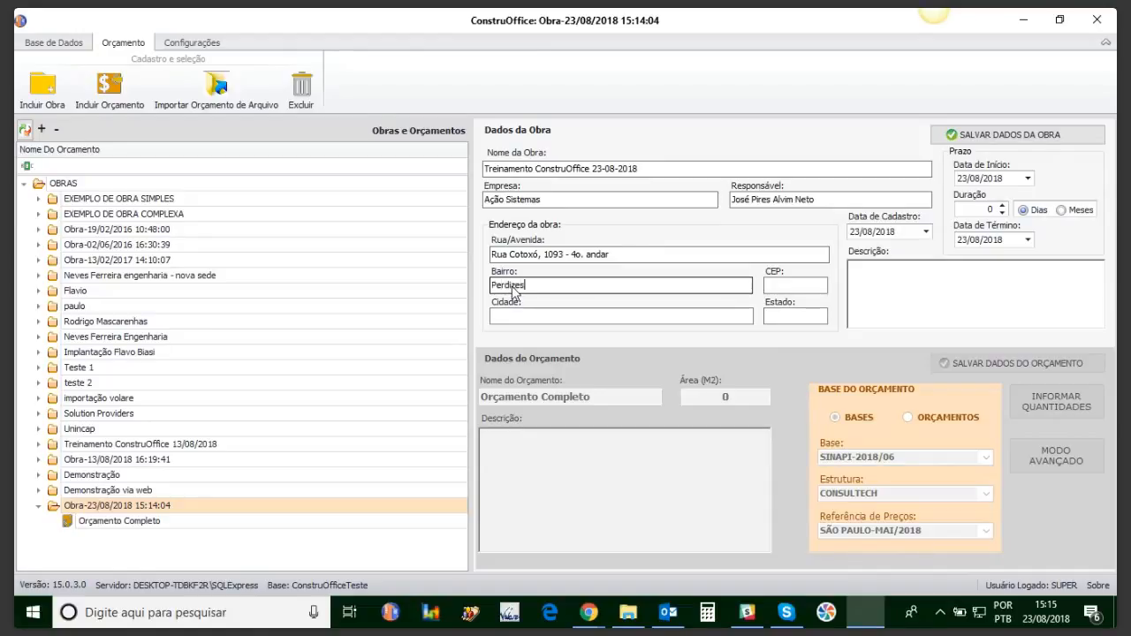
{"action": "key", "text": "Tab"}
{"action": "type", "text": "05021001"}
{"action": "key", "text": "Tab"}
{"action": "type", "text": "São "}
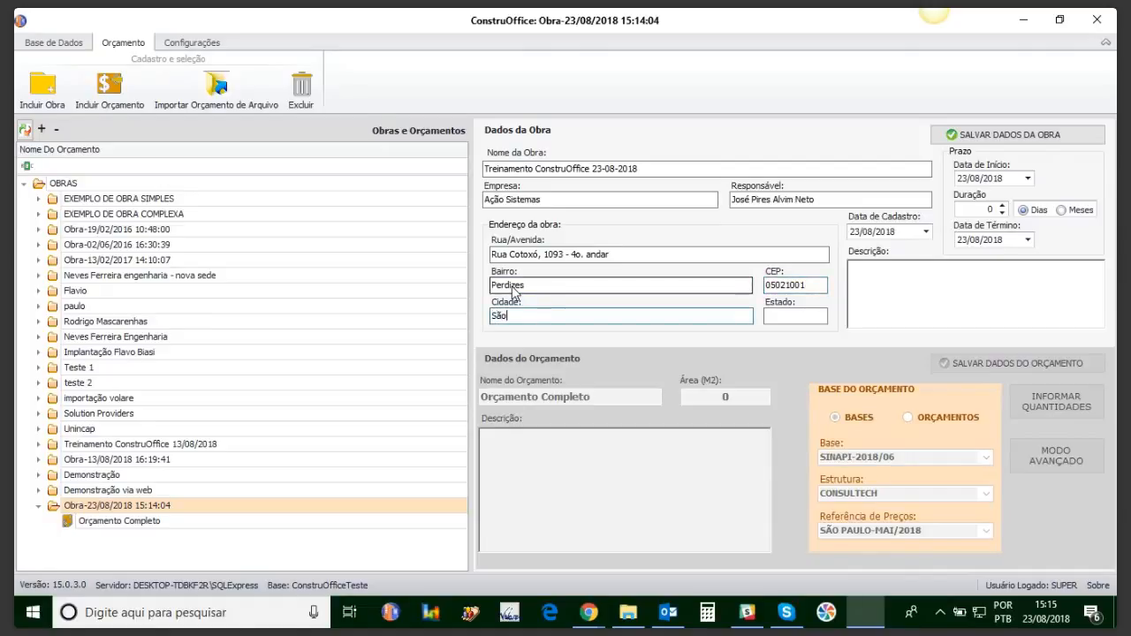
{"action": "type", "text": "Paulo"}
{"action": "key", "text": "Tab"}
Step: Complete the state field and set the end date to 30/11/2018, a 99-day term
{"action": "type", "text": "SP"}
{"action": "left_click", "coordinate": [865, 273]}
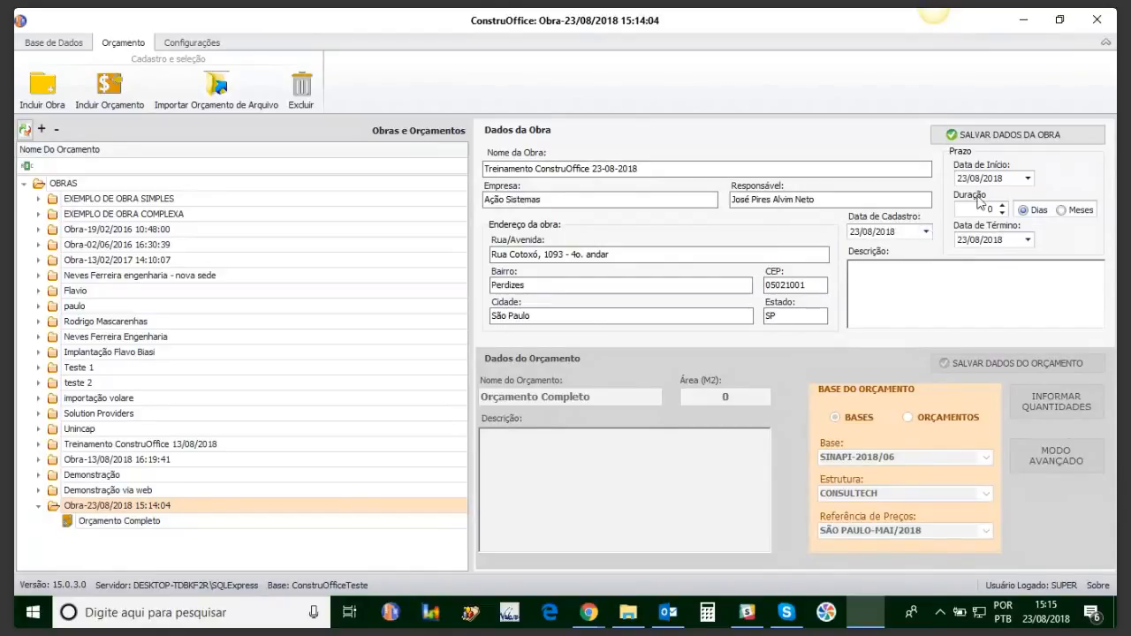
{"action": "left_click", "coordinate": [1027, 178]}
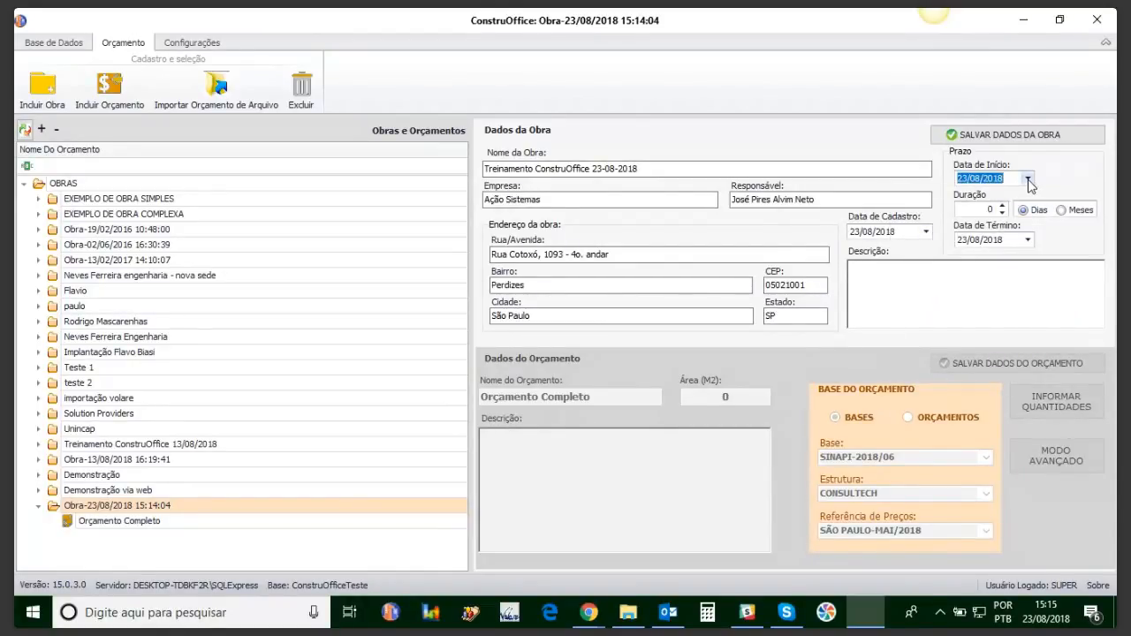
{"action": "left_click", "coordinate": [1027, 240]}
{"action": "left_click", "coordinate": [1100, 286]}
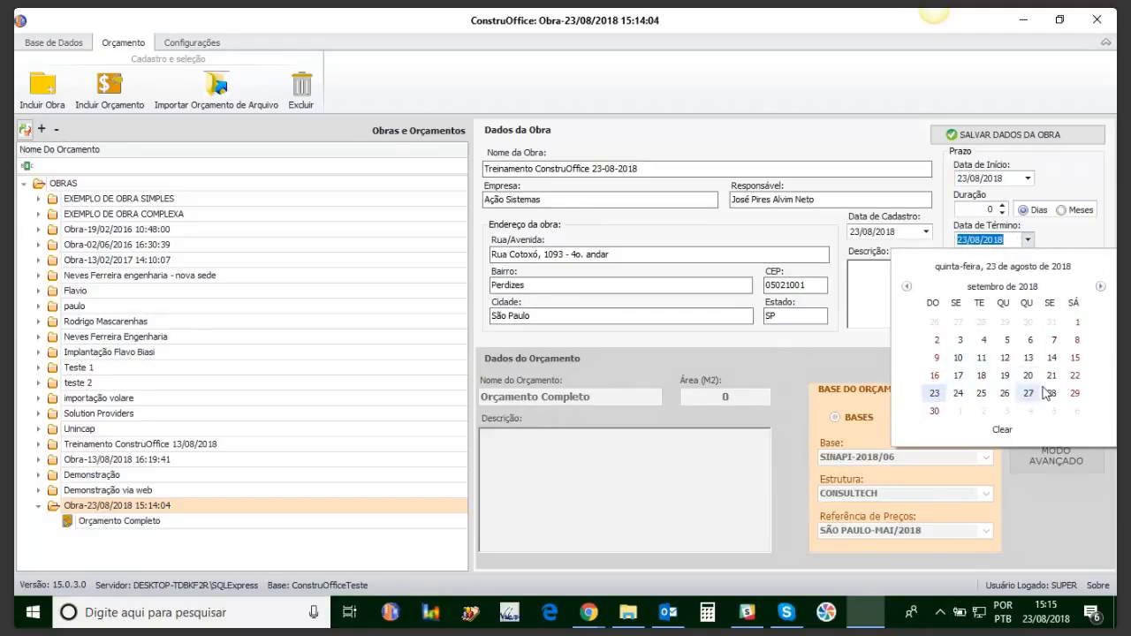
{"action": "left_click", "coordinate": [1100, 286]}
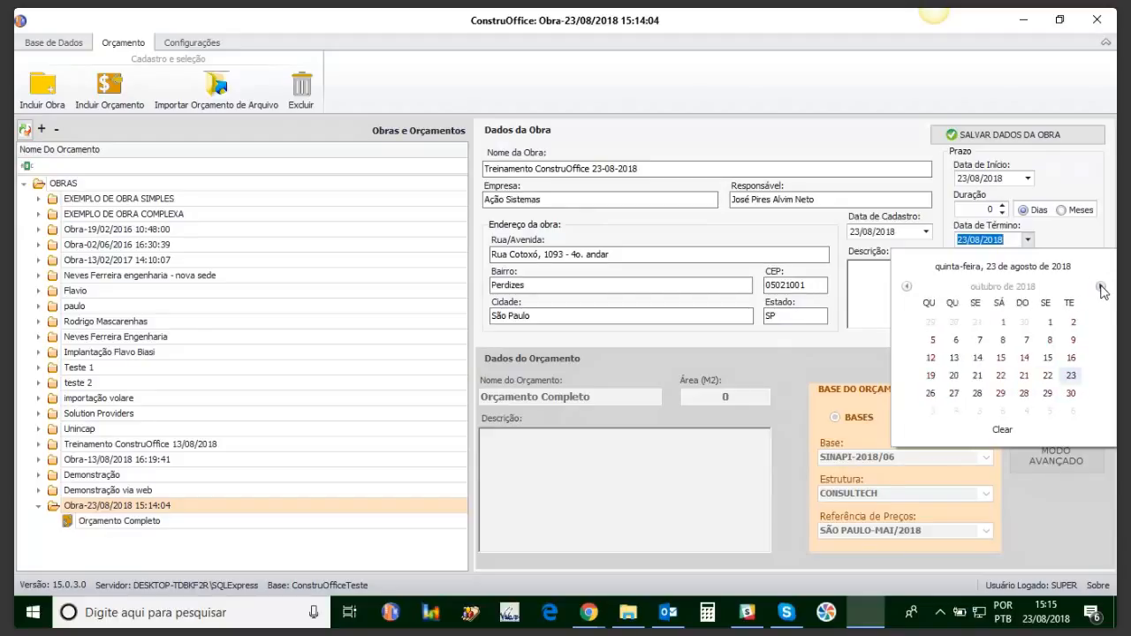
{"action": "left_click", "coordinate": [1100, 286]}
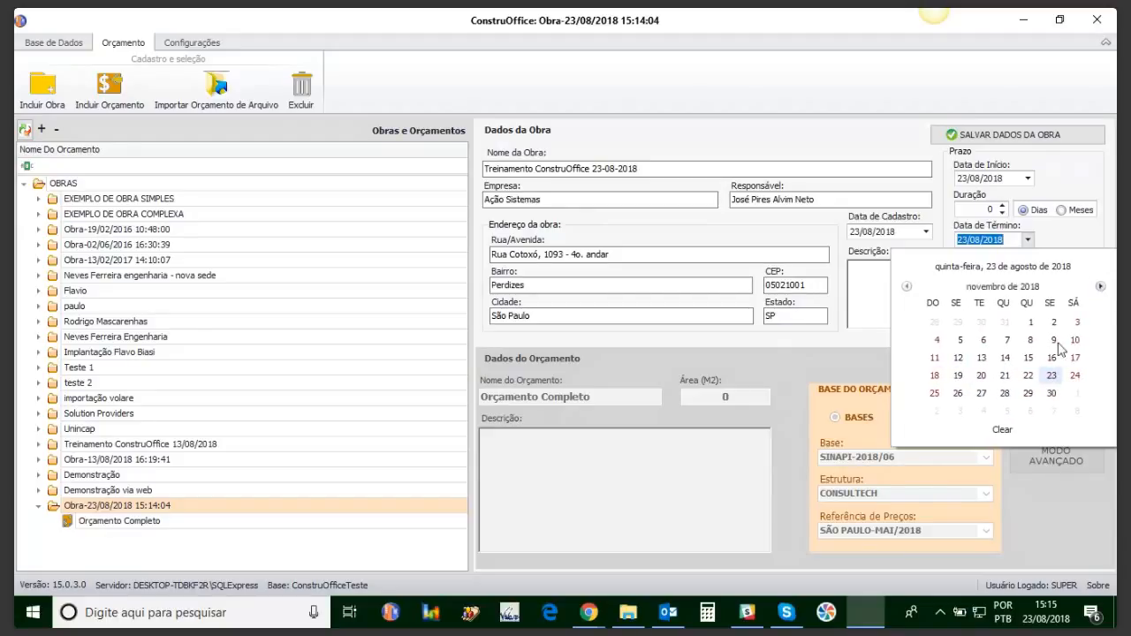
{"action": "left_click", "coordinate": [1052, 395]}
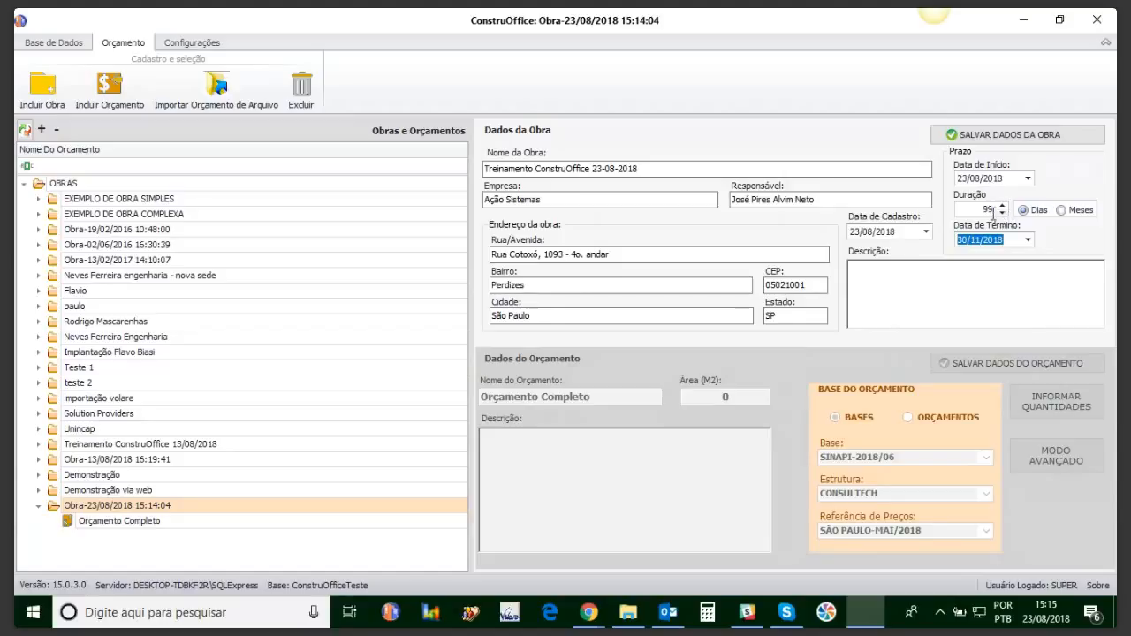
Step: Describe the work as 'Treinamento operacional' and save the work's data
{"action": "left_click", "coordinate": [927, 287]}
{"action": "type", "text": "Trei"}
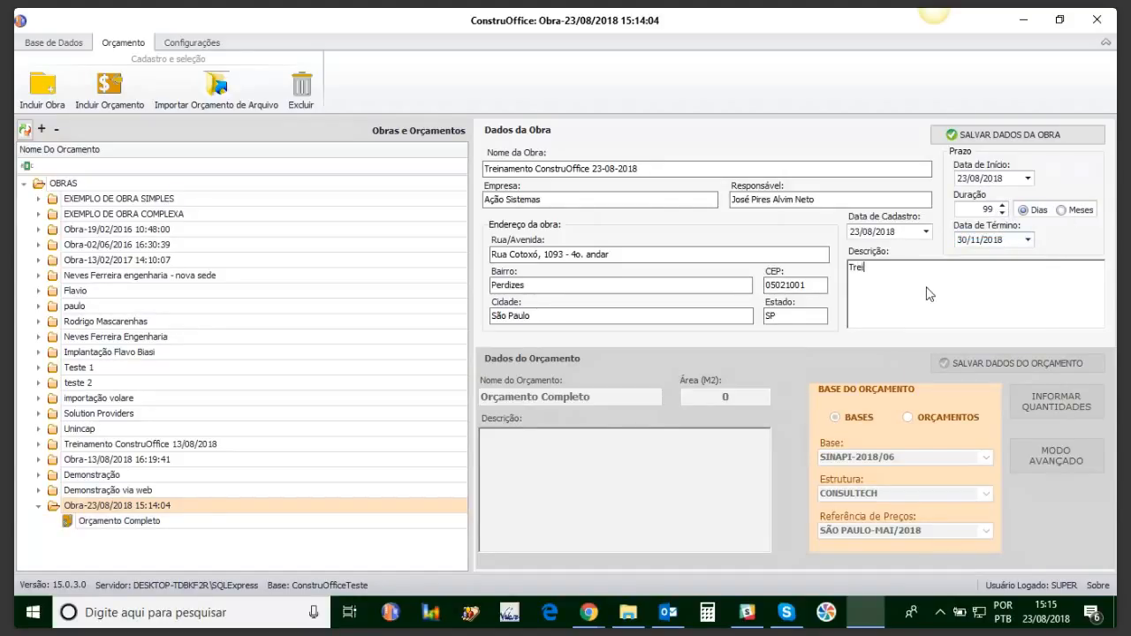
{"action": "type", "text": "namento operacional"}
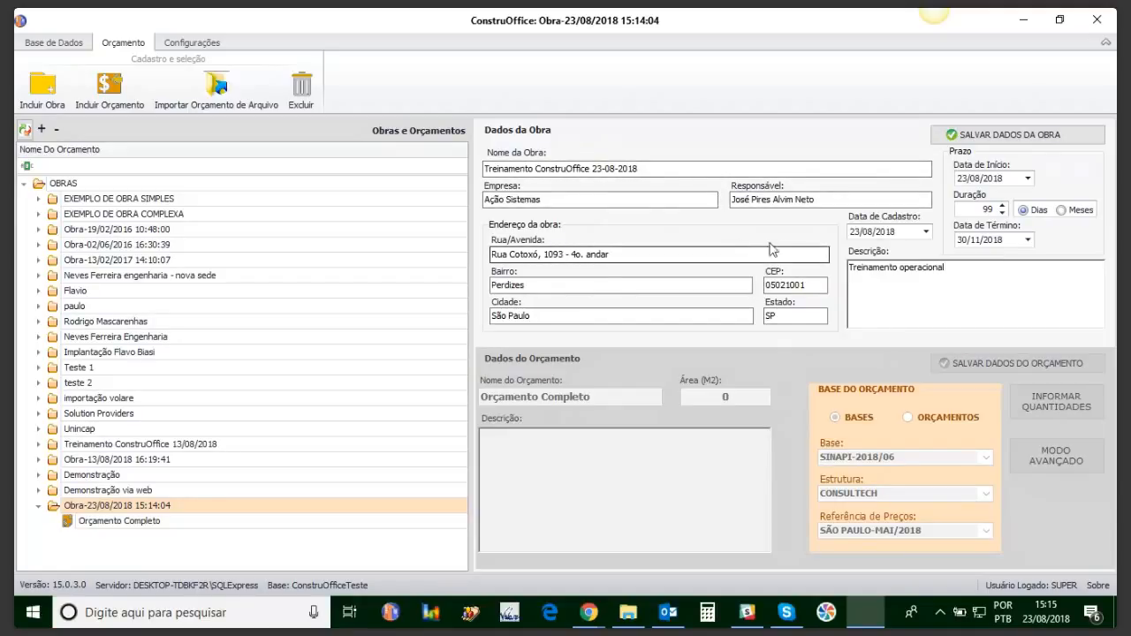
{"action": "left_click", "coordinate": [994, 135]}
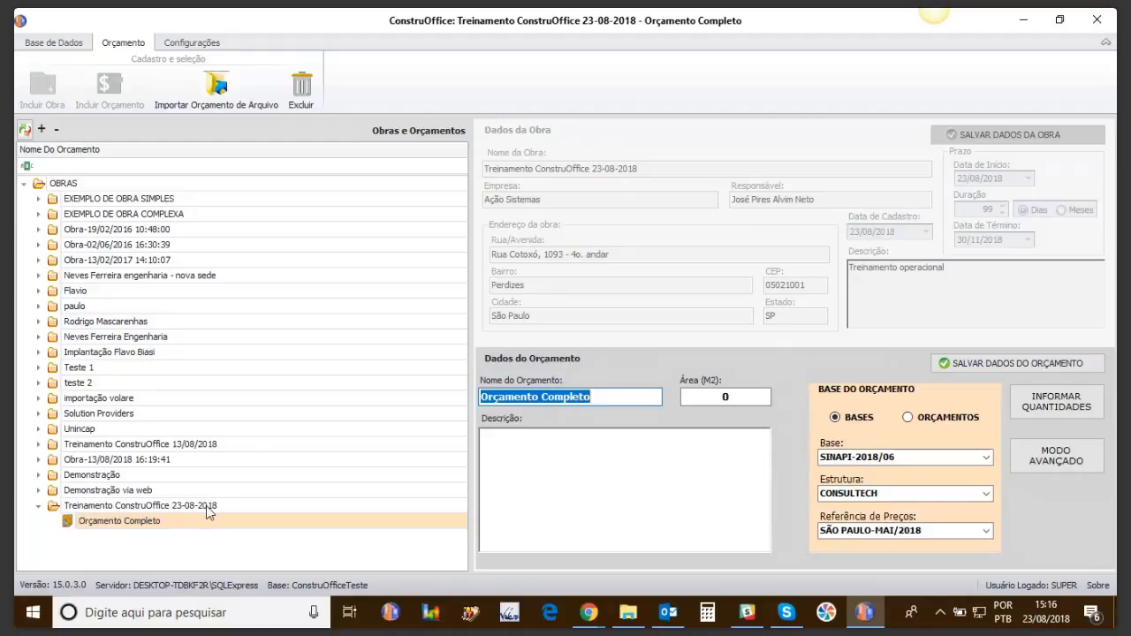
Step: Rename the budget 'Orçamento Preliminar' with area 850 m² and description 'Meu primeiro orçamento'
{"action": "left_click", "coordinate": [599, 399]}
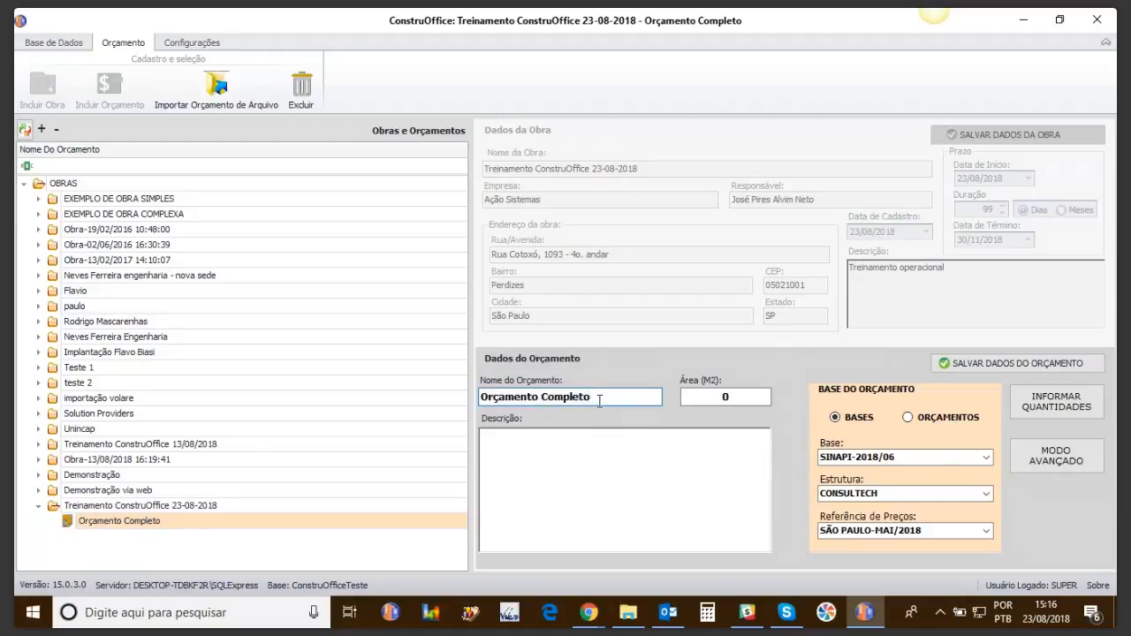
{"action": "key", "text": "BackSpace"}
{"action": "key", "text": "BackSpace"}
{"action": "key", "text": "BackSpace"}
{"action": "key", "text": "BackSpace"}
{"action": "key", "text": "BackSpace"}
{"action": "key", "text": "BackSpace"}
{"action": "key", "text": "BackSpace"}
{"action": "key", "text": "BackSpace"}
{"action": "type", "text": "Preliminar"}
{"action": "key", "text": "Tab"}
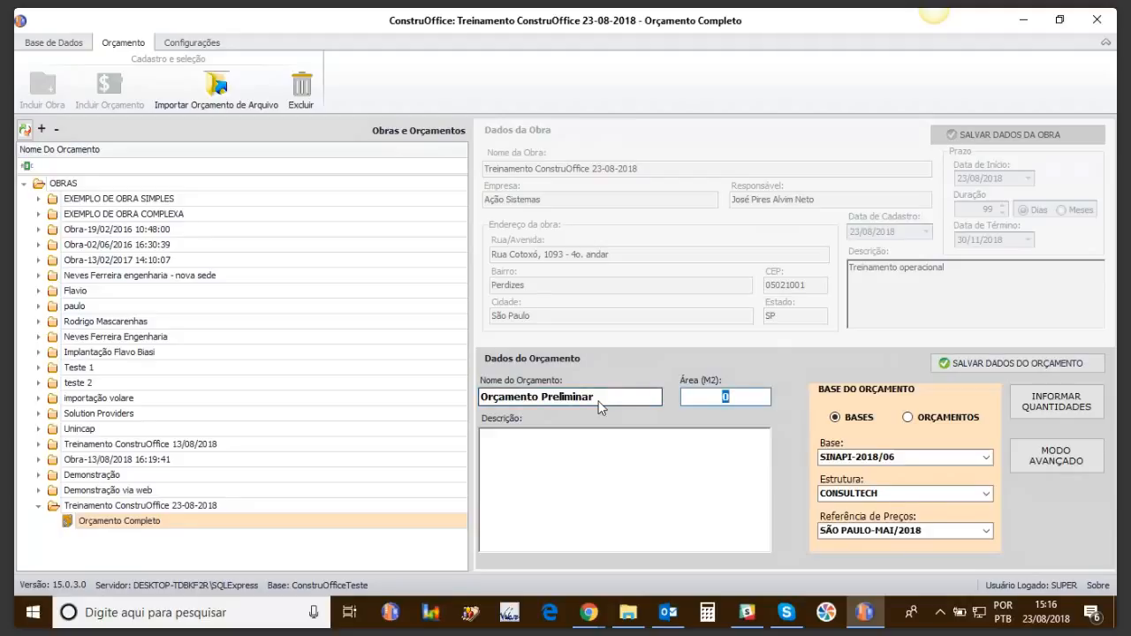
{"action": "type", "text": "850"}
{"action": "key", "text": "Tab"}
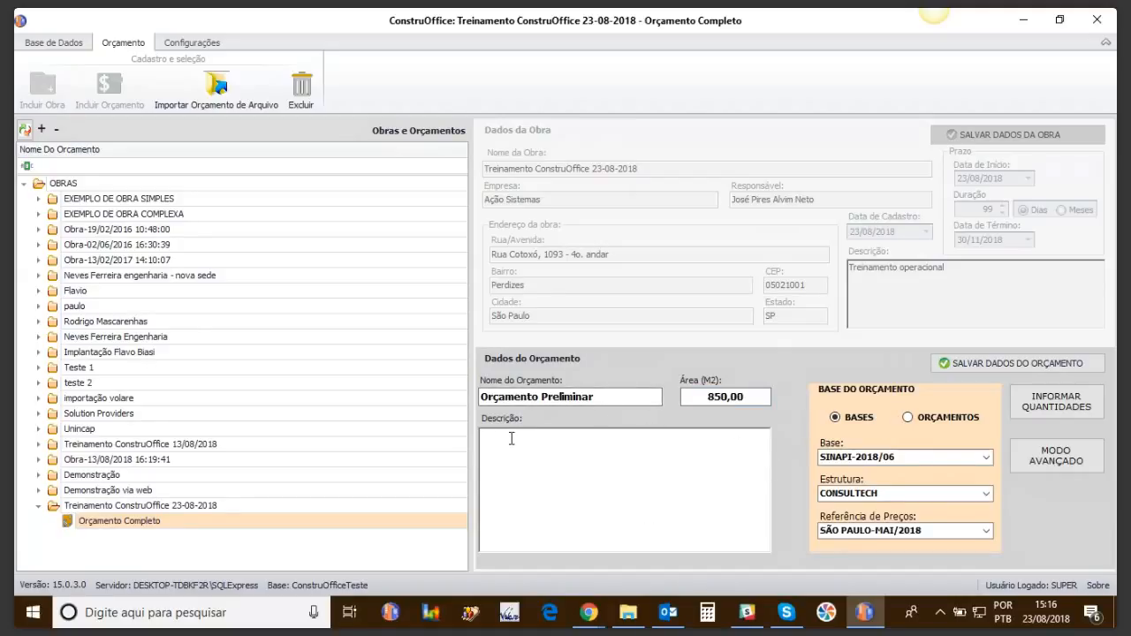
{"action": "type", "text": "Meu primeiro orçamento"}
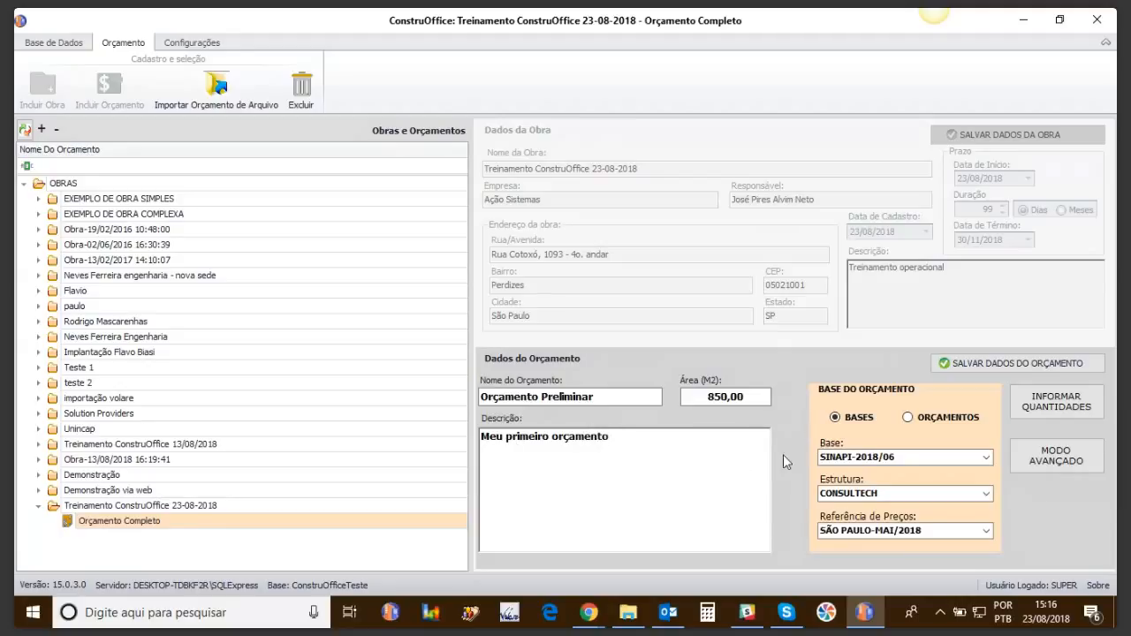
Step: Set base SINAPI-2018/05 and price reference SÃO PAULO-ABR/2018, then save the budget
{"action": "left_click", "coordinate": [987, 458]}
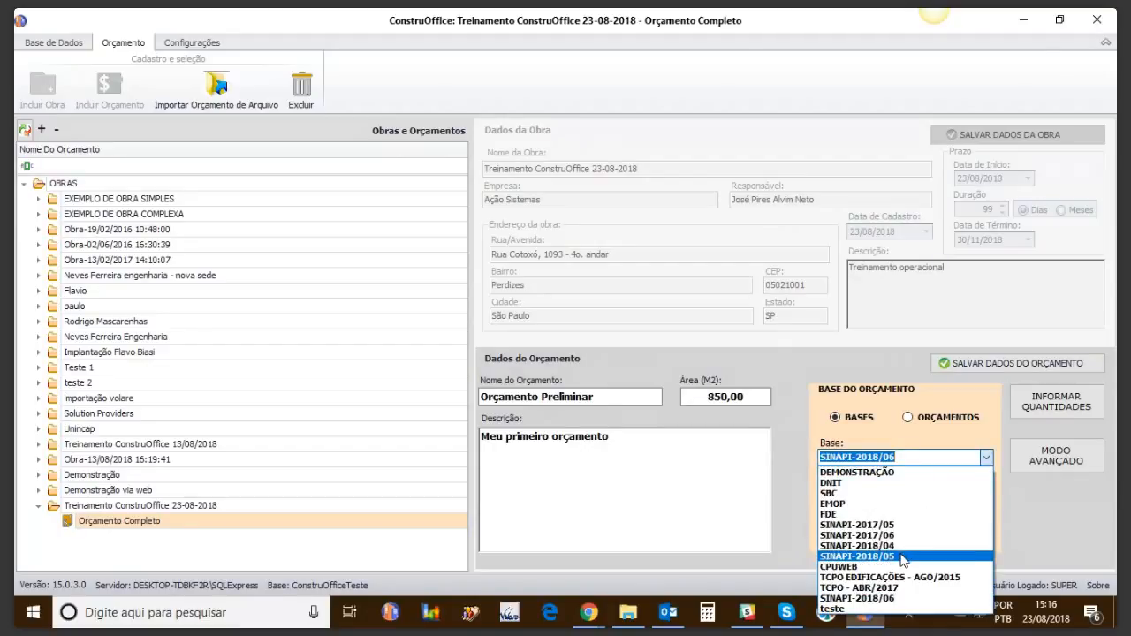
{"action": "left_click", "coordinate": [902, 557]}
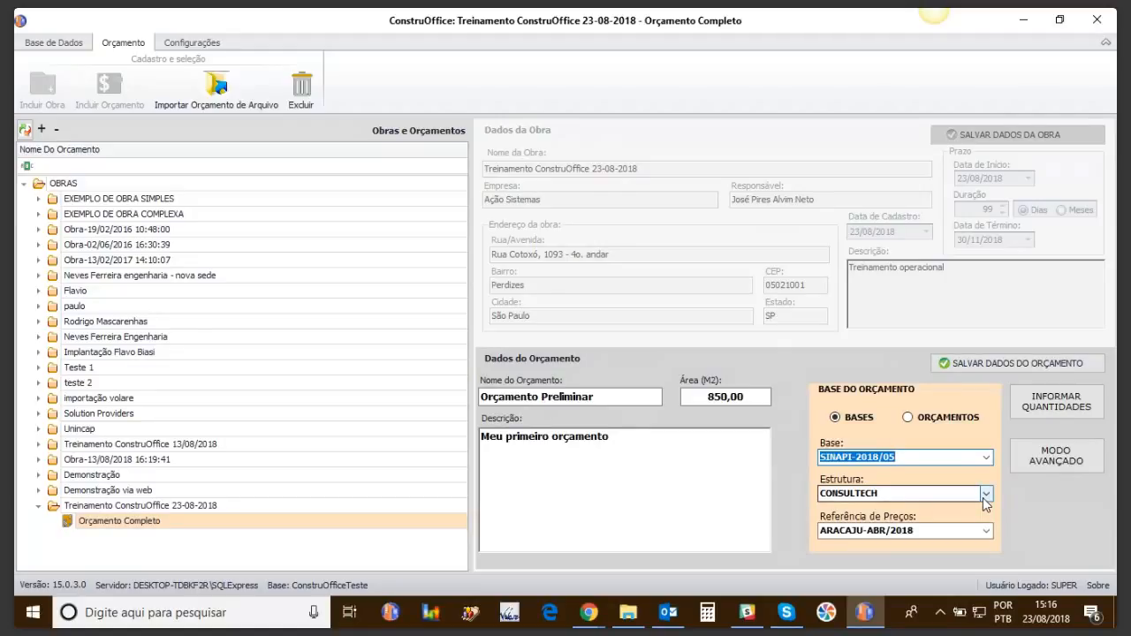
{"action": "left_click", "coordinate": [986, 531]}
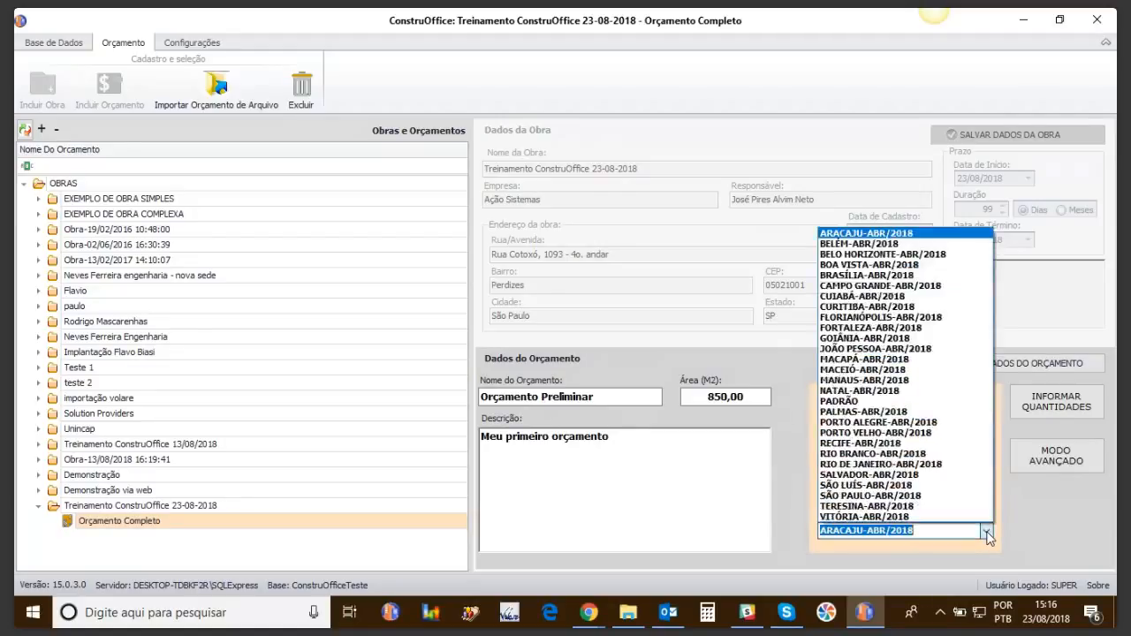
{"action": "left_click", "coordinate": [900, 497]}
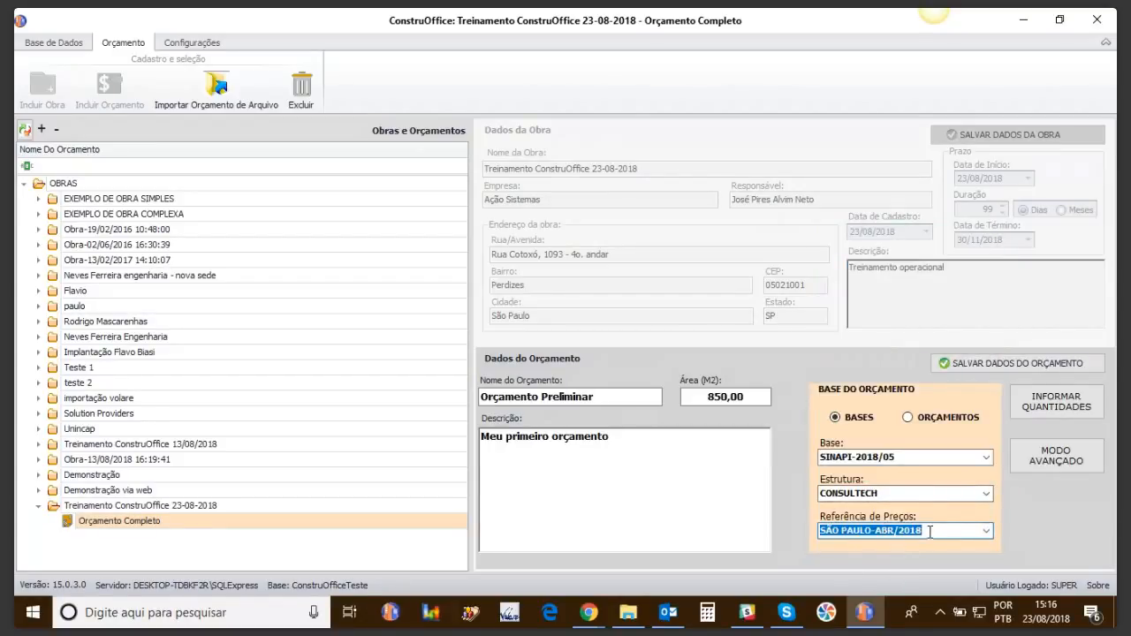
{"action": "left_click", "coordinate": [999, 371]}
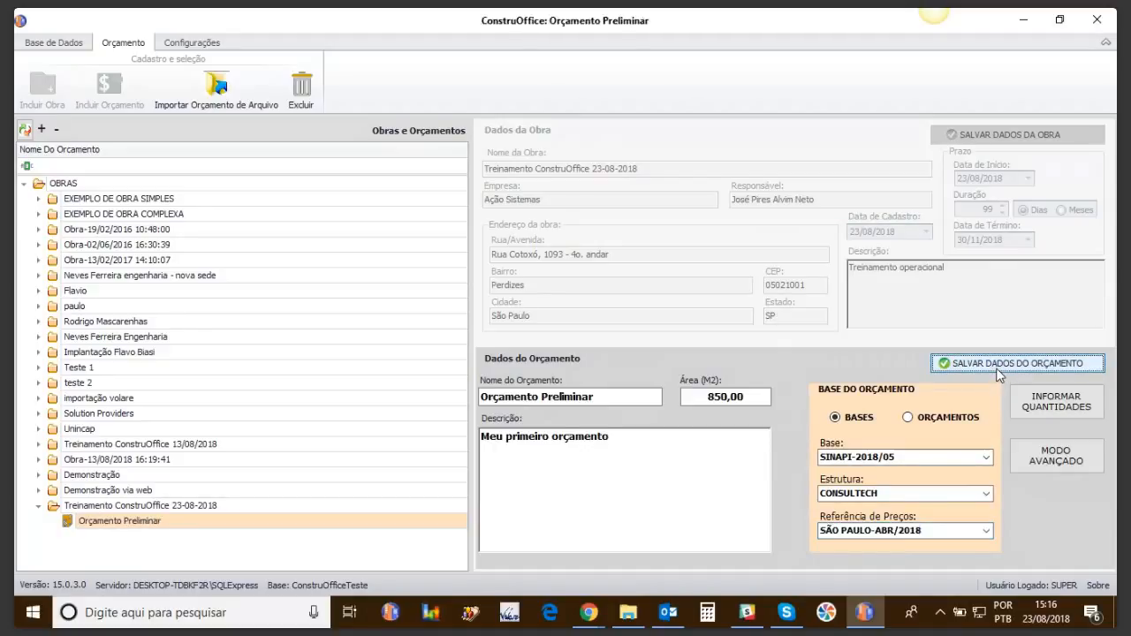
{"action": "left_click", "coordinate": [1058, 410]}
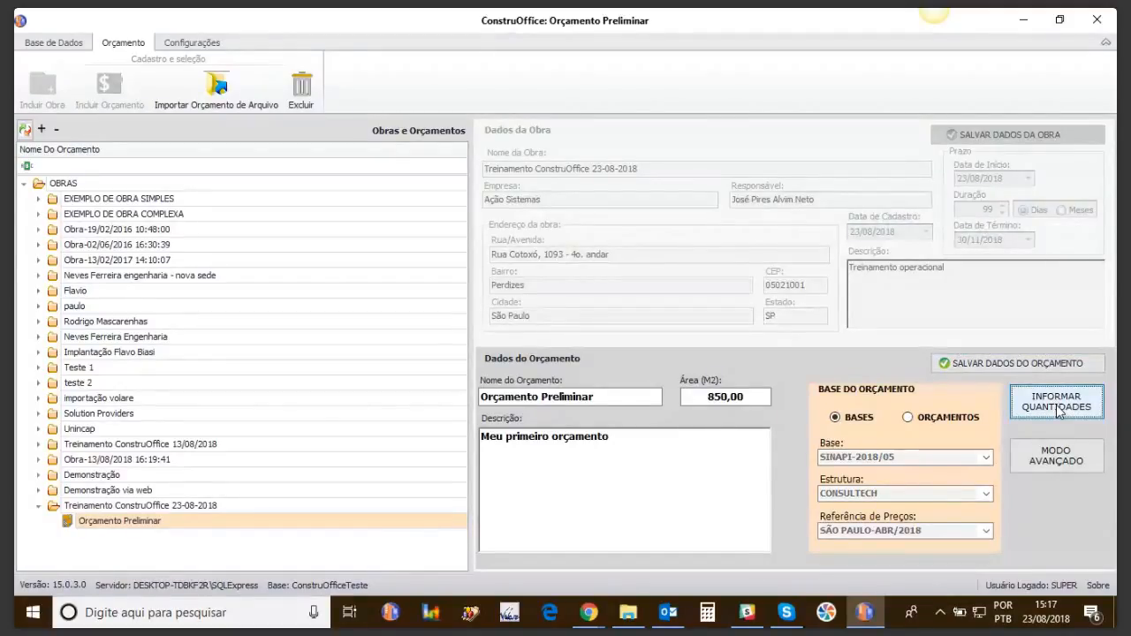
Step: In quantity entry, collapse the item tree to top-level folders and expand 02 Infra Estrutura
{"action": "left_click", "coordinate": [1057, 408]}
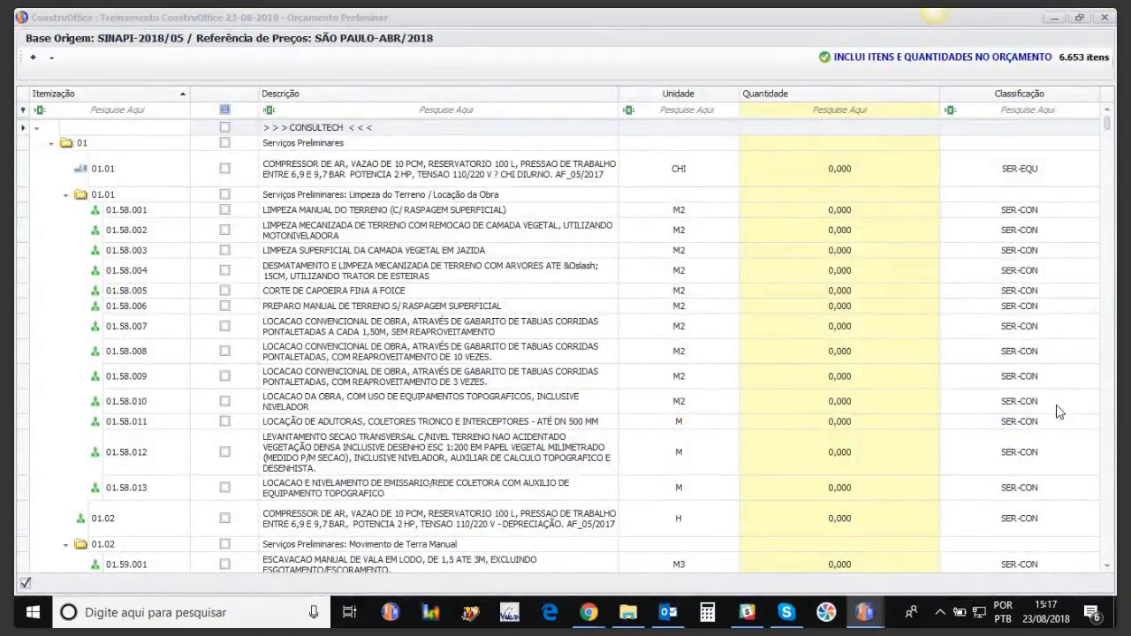
{"action": "left_click", "coordinate": [52, 61]}
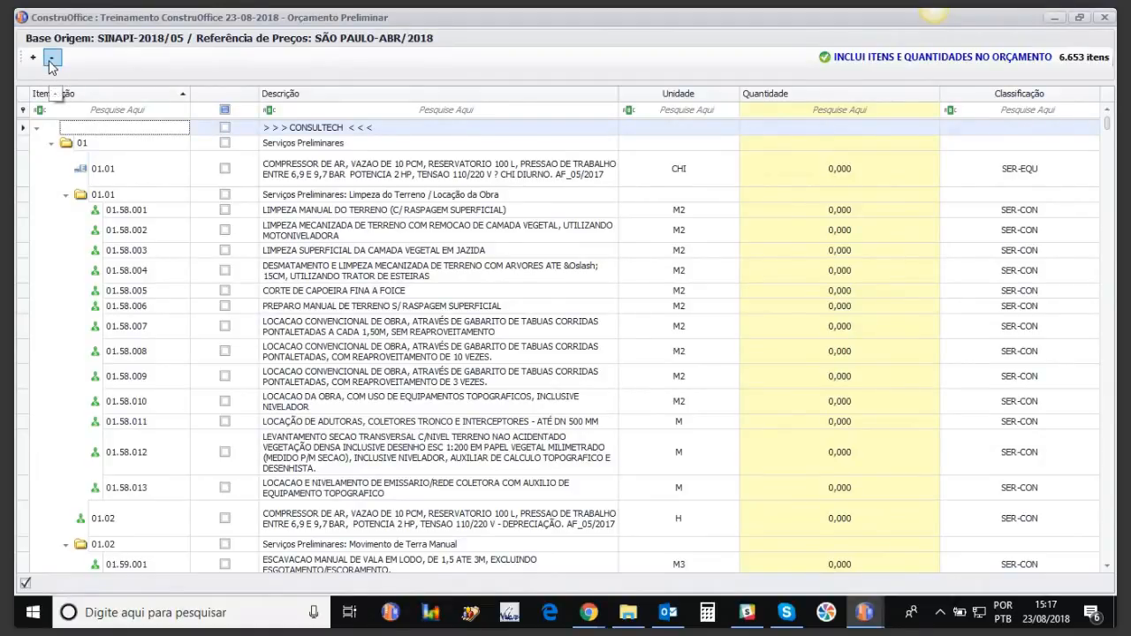
{"action": "left_click", "coordinate": [50, 62]}
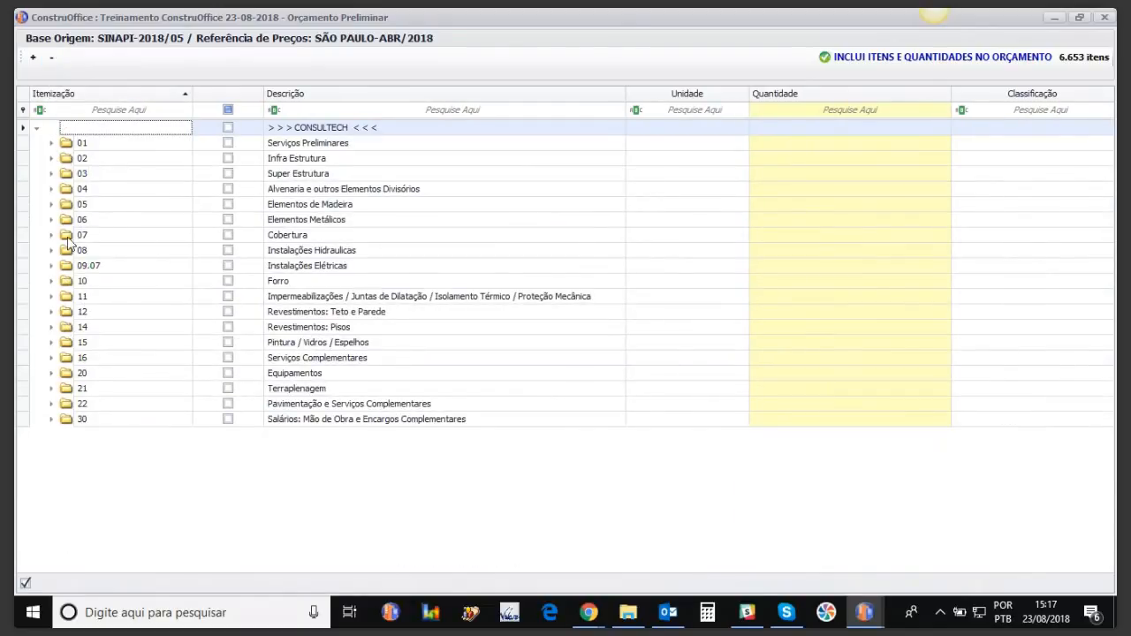
{"action": "left_click", "coordinate": [51, 159]}
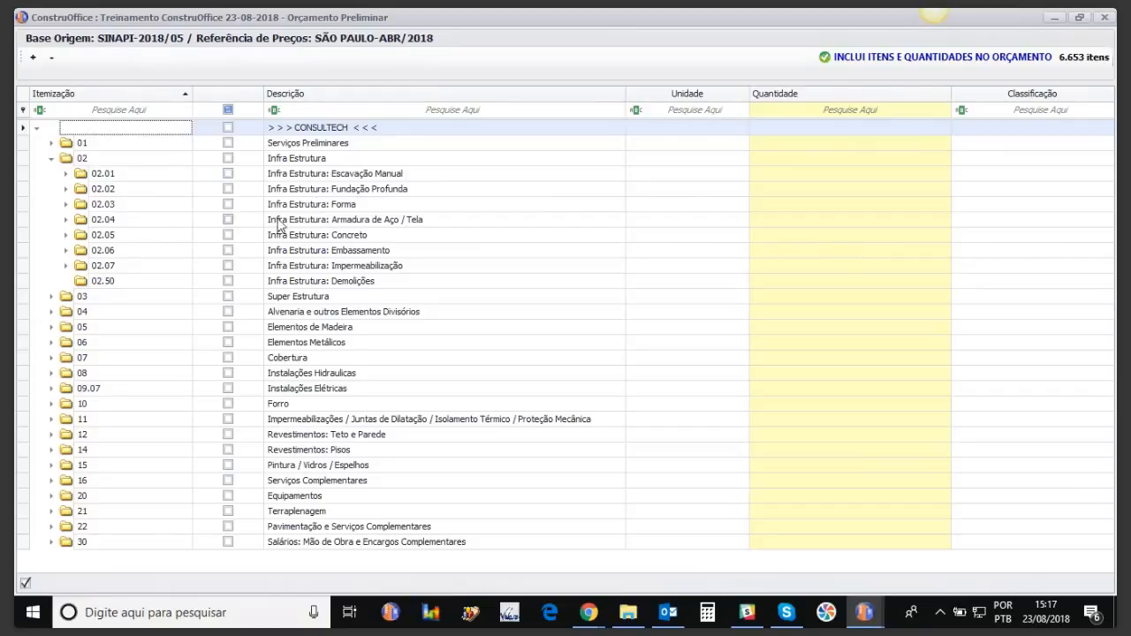
Step: Expand subfolder 02.02 Fundação Profunda and select item 02.02.005
{"action": "left_click", "coordinate": [65, 189]}
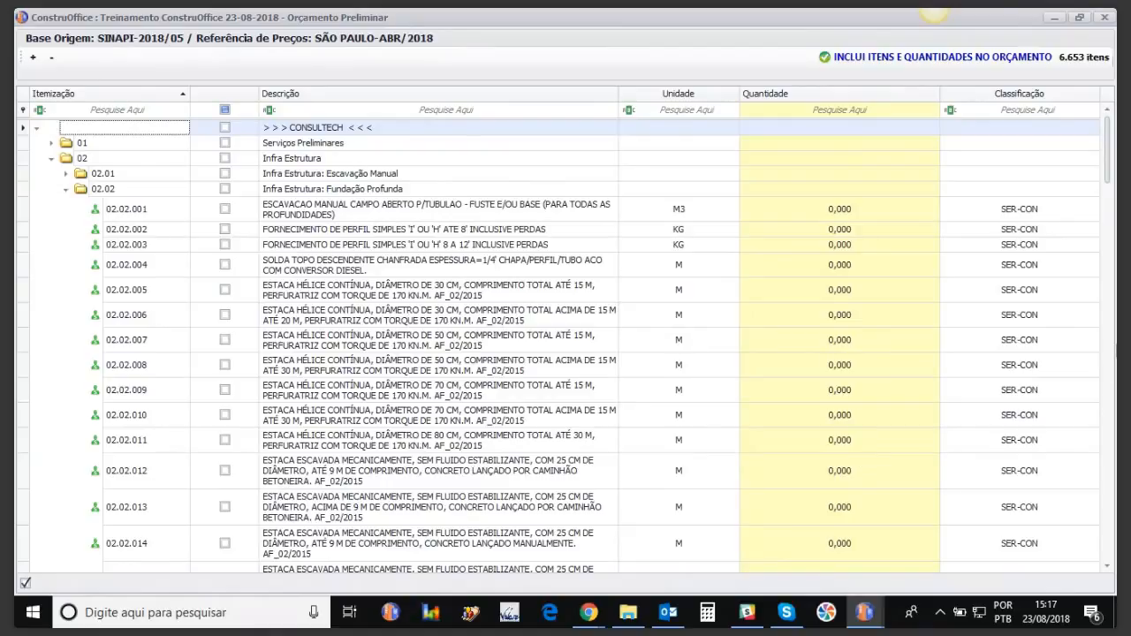
{"action": "mouse_move", "coordinate": [1107, 149]}
{"action": "left_mouse_down"}
{"action": "mouse_move", "coordinate": [1111, 256]}
{"action": "mouse_move", "coordinate": [1107, 152]}
{"action": "left_mouse_up"}
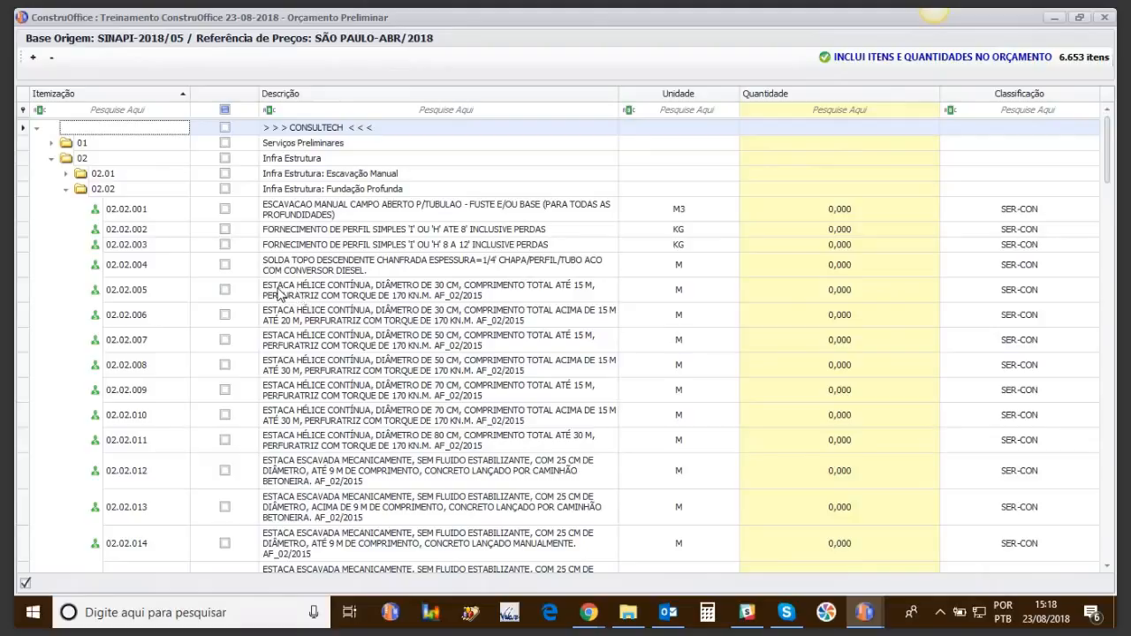
{"action": "left_click", "coordinate": [344, 298]}
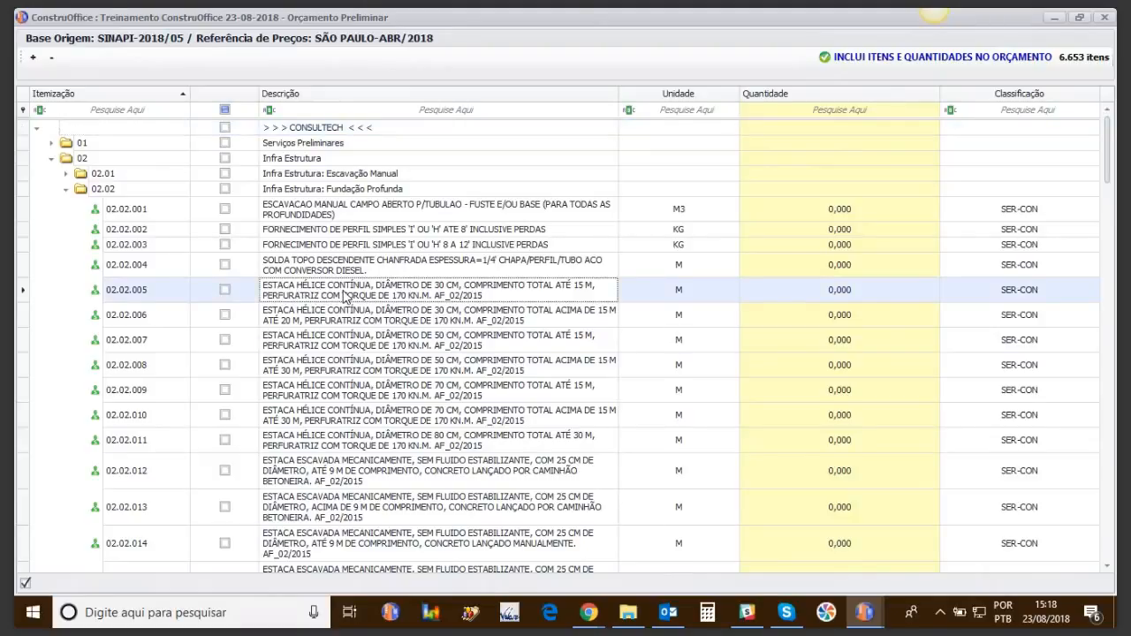
Step: View composition 90808 for item 02.02.005, a 30 cm pile totalling R$54,51 per metre
{"action": "double_click", "coordinate": [345, 297]}
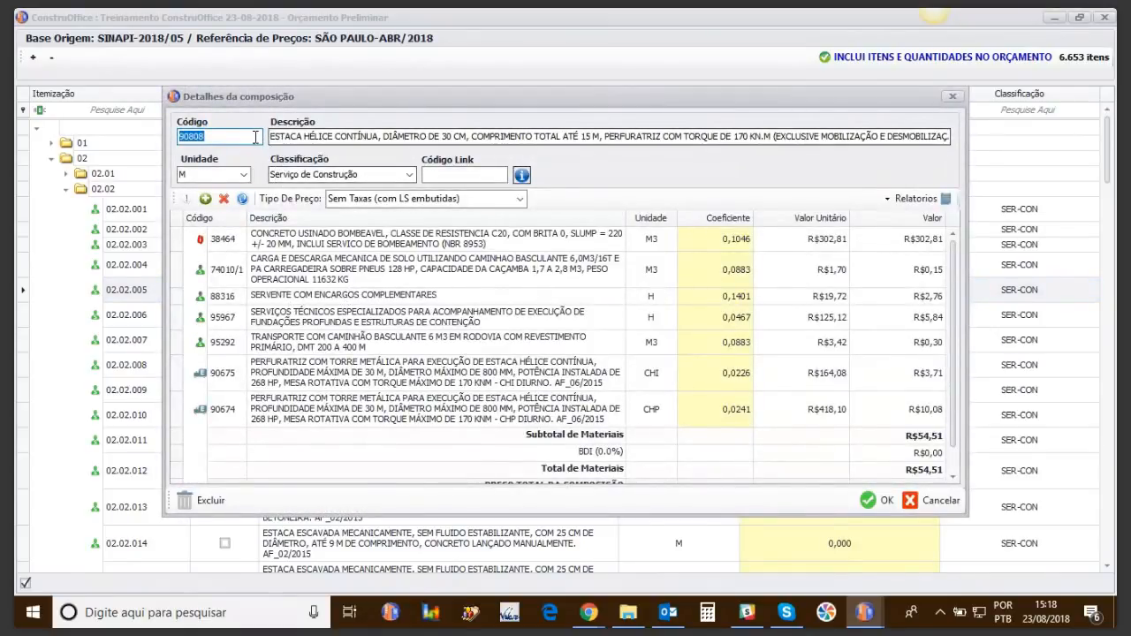
{"action": "left_click", "coordinate": [208, 137]}
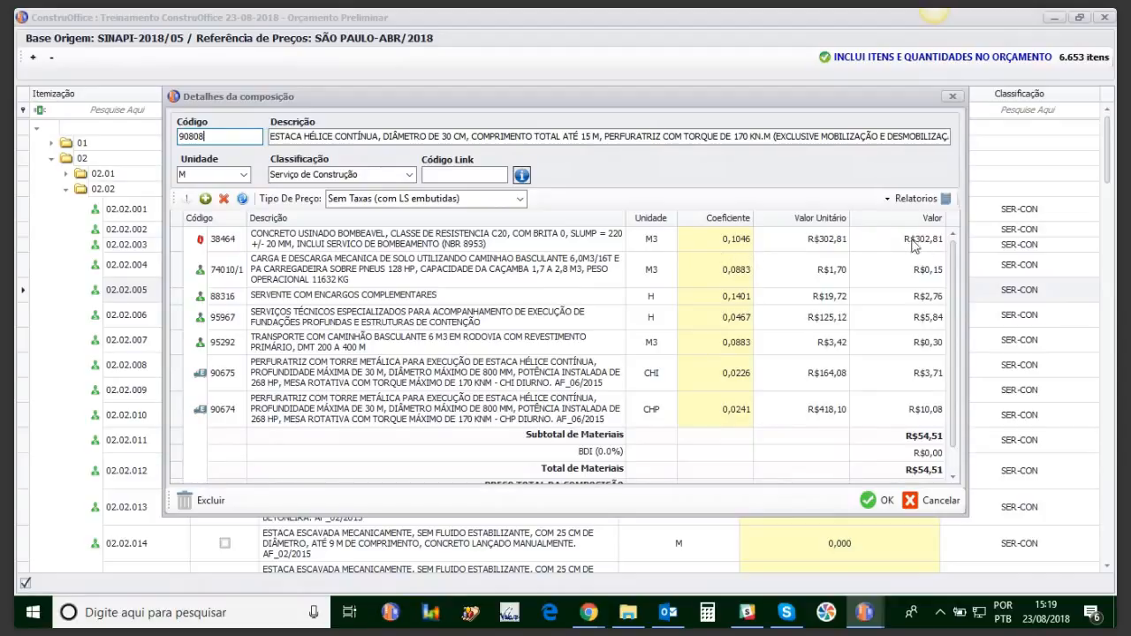
{"action": "scroll", "coordinate": [954, 345], "scroll_direction": "down", "scroll_amount": 1}
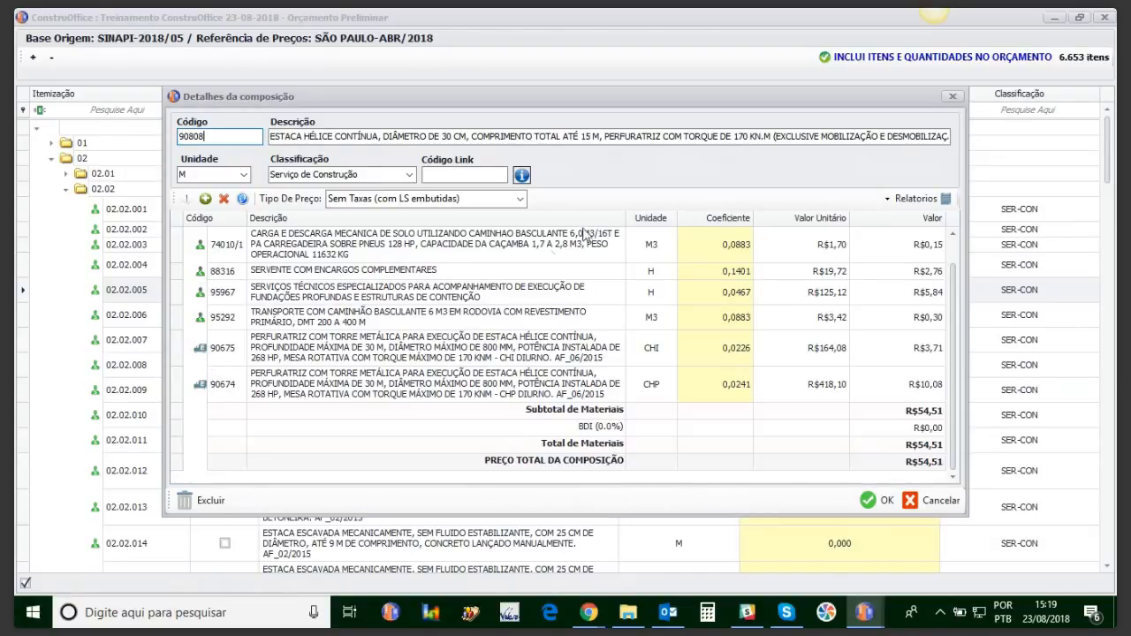
Step: Close the composition details and expand all folders of the item tree
{"action": "left_click", "coordinate": [954, 96]}
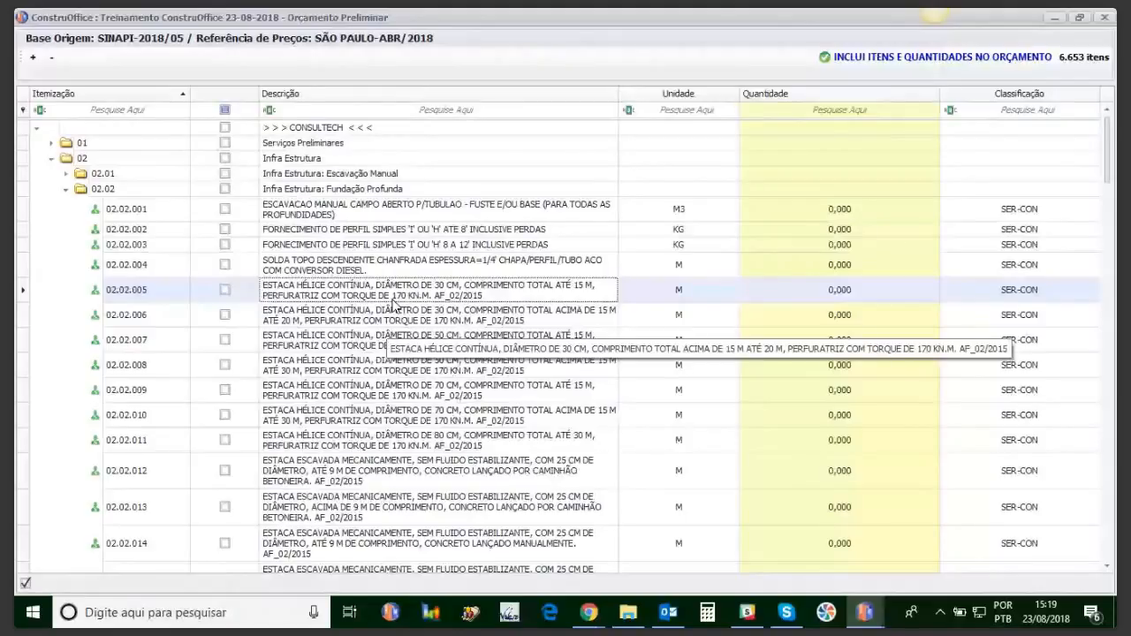
{"action": "left_click", "coordinate": [34, 61]}
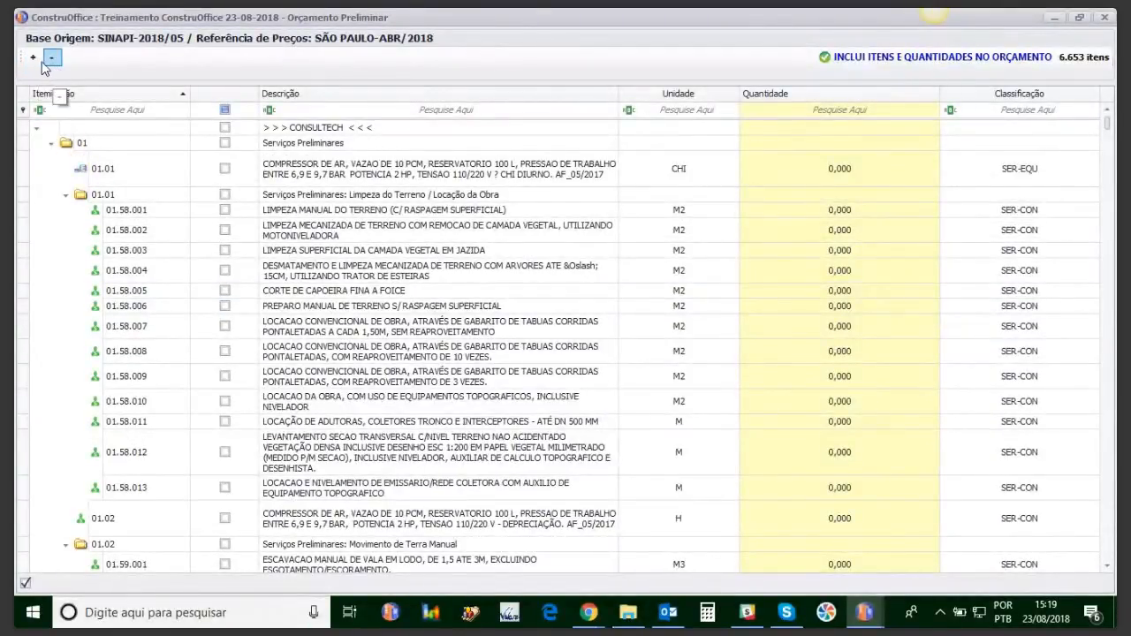
{"action": "left_click_drag", "start_coordinate": [1110, 137], "coordinate": [1110, 94]}
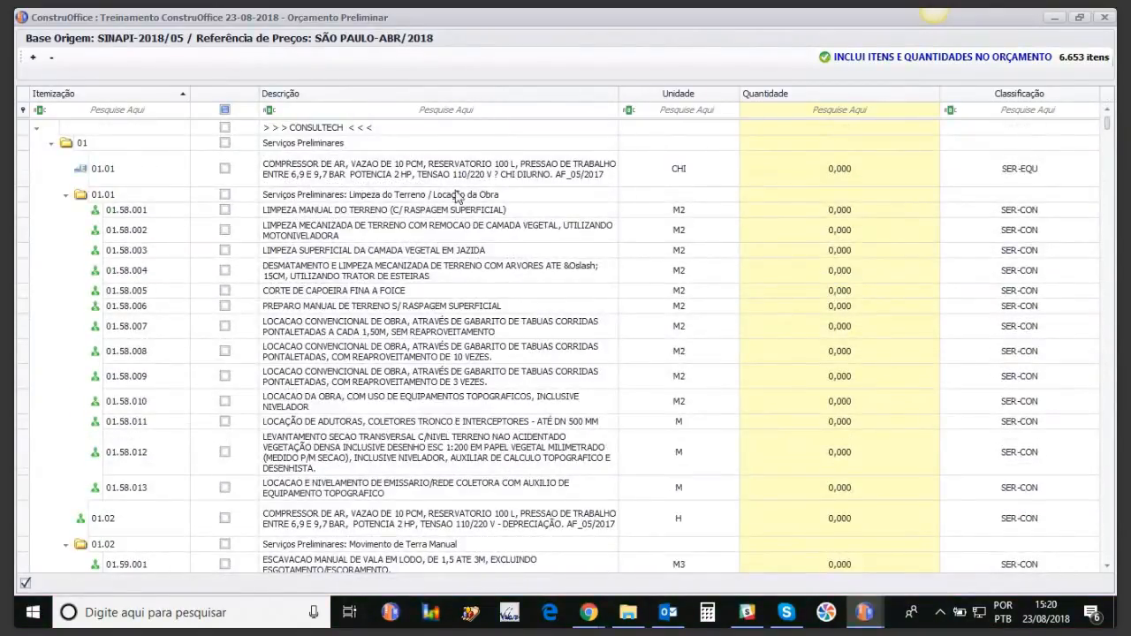
{"action": "left_click", "coordinate": [33, 59]}
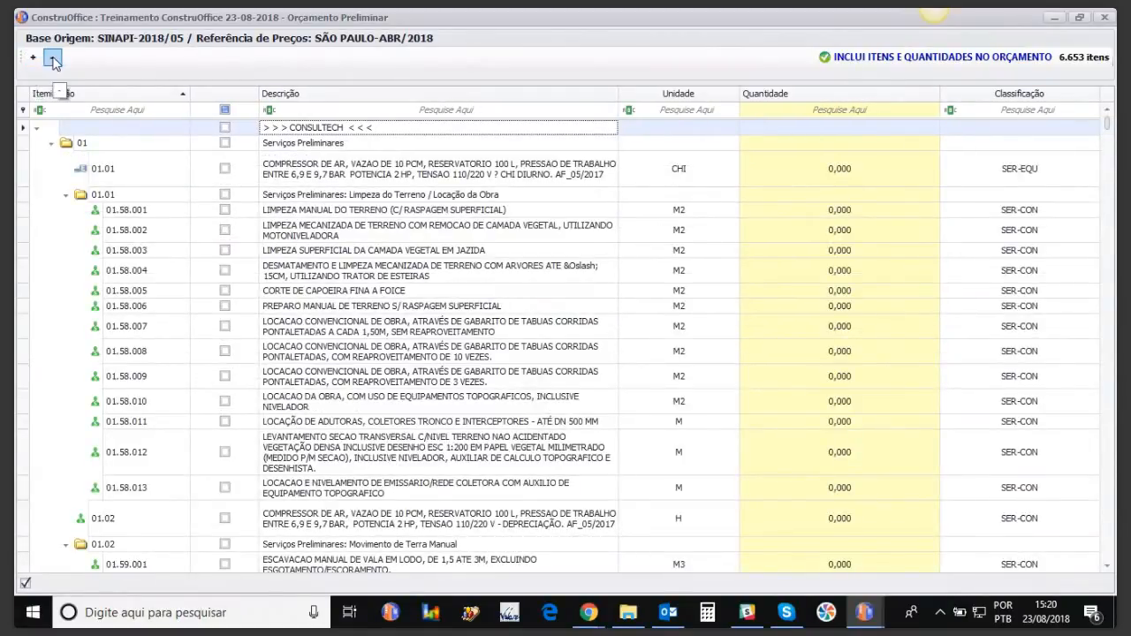
{"action": "left_click", "coordinate": [51, 59]}
{"action": "left_click", "coordinate": [33, 58]}
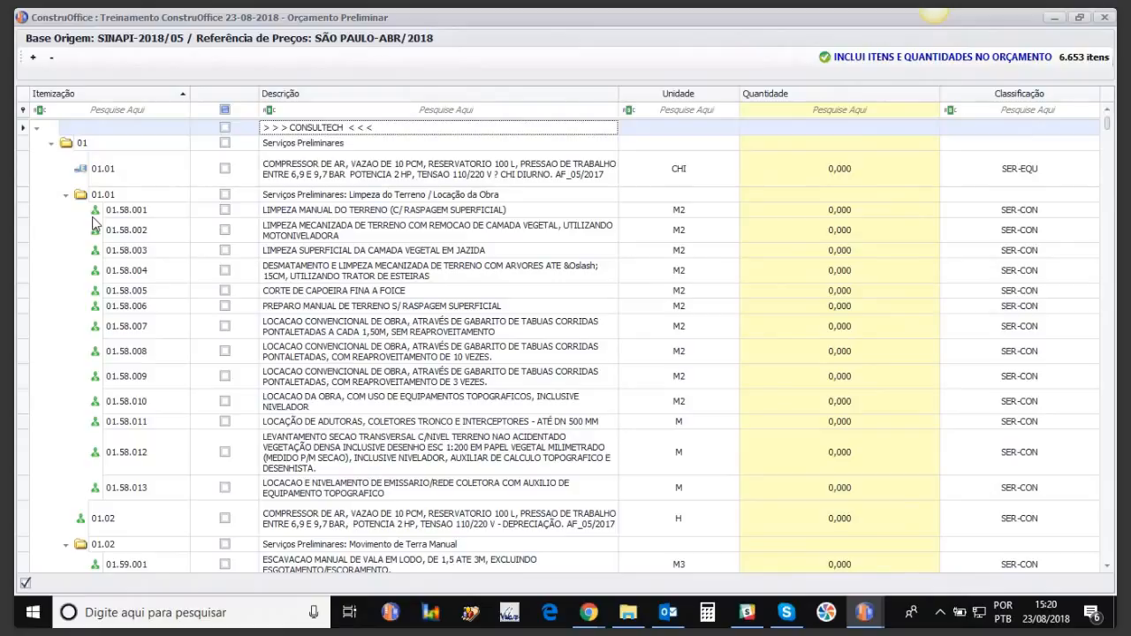
{"action": "left_click", "coordinate": [301, 115]}
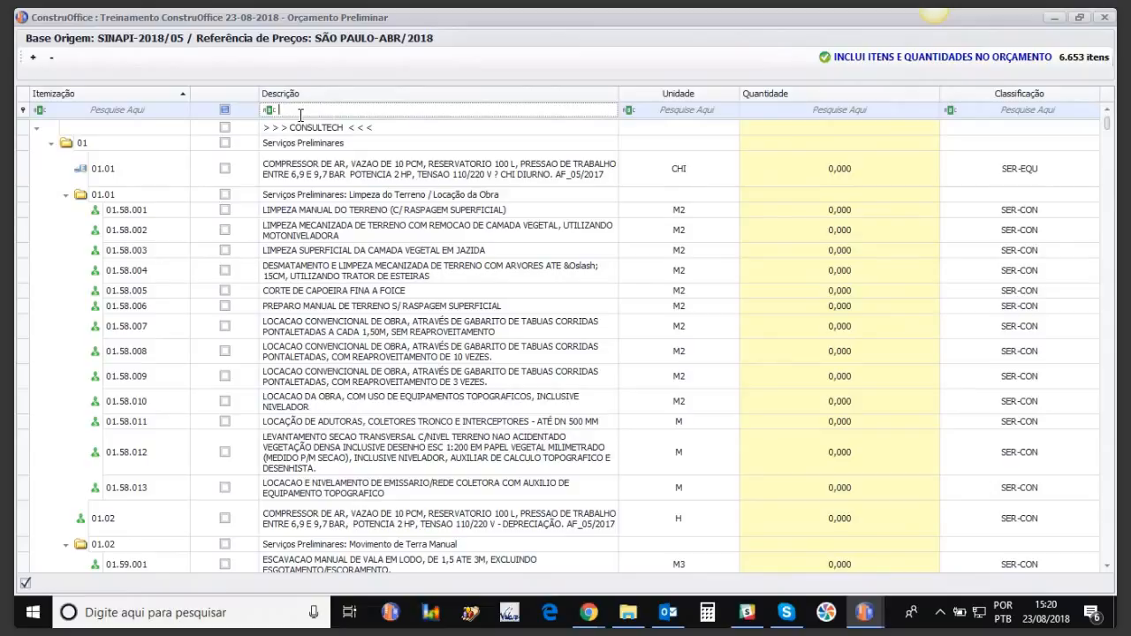
{"action": "type", "text": "con"}
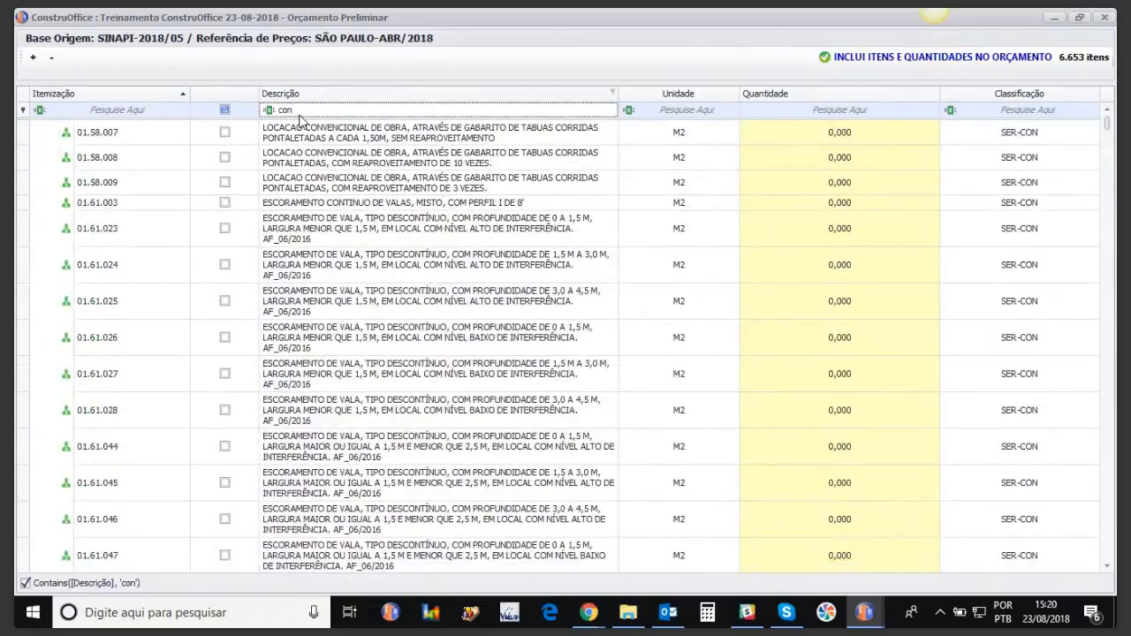
{"action": "type", "text": "creto"}
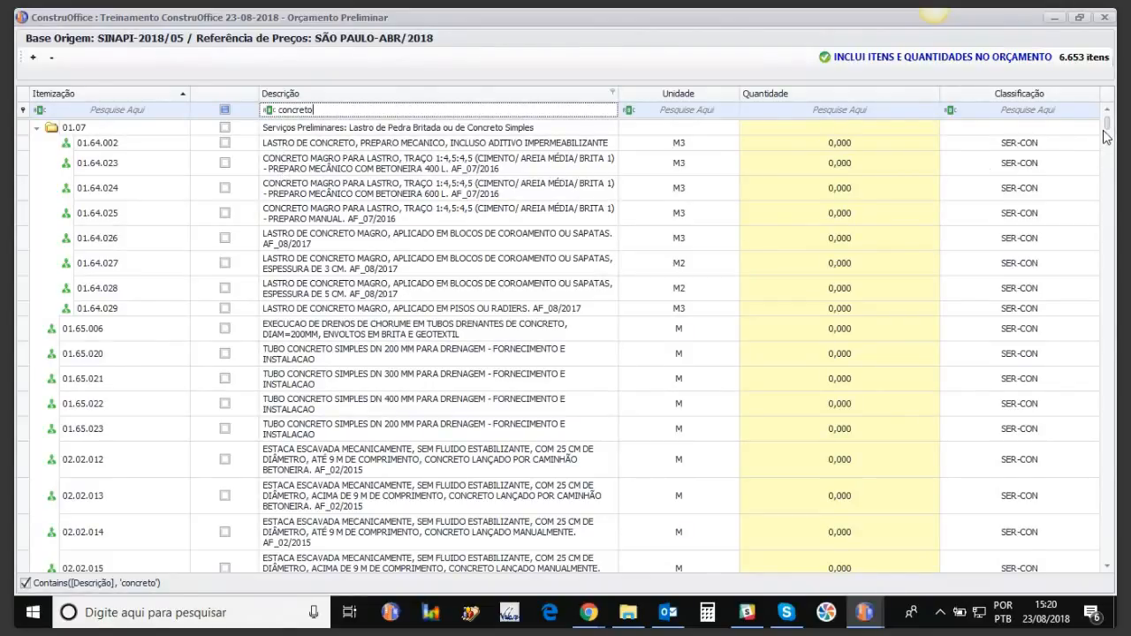
{"action": "left_click_drag", "start_coordinate": [1104, 132], "coordinate": [1081, 548]}
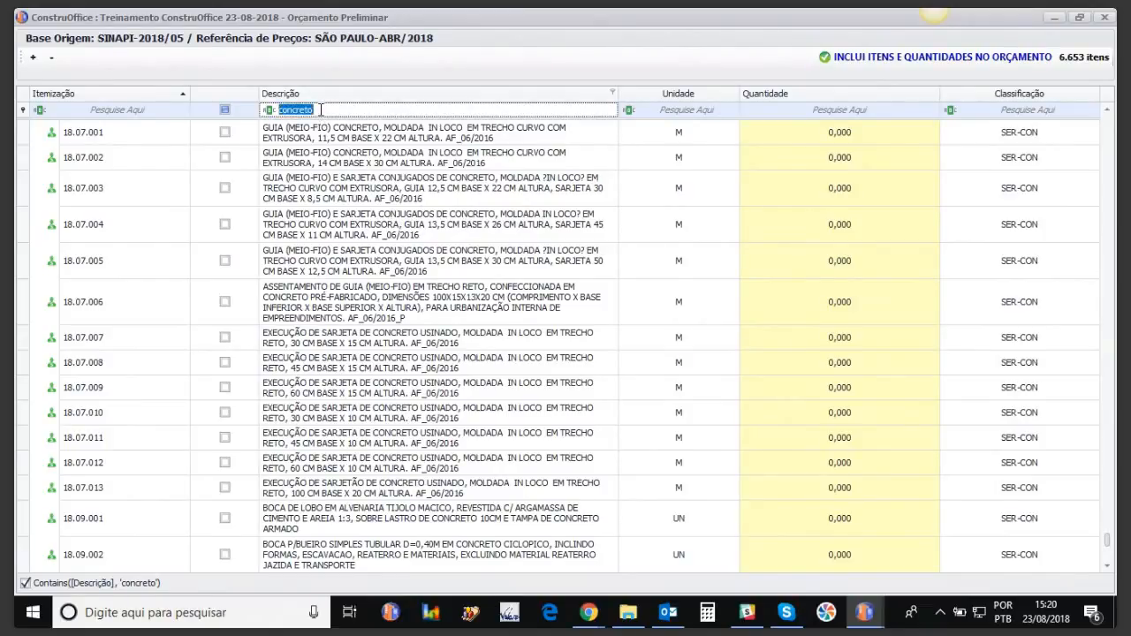
{"action": "key", "text": "BackSpace"}
{"action": "type", "text": "bloco"}
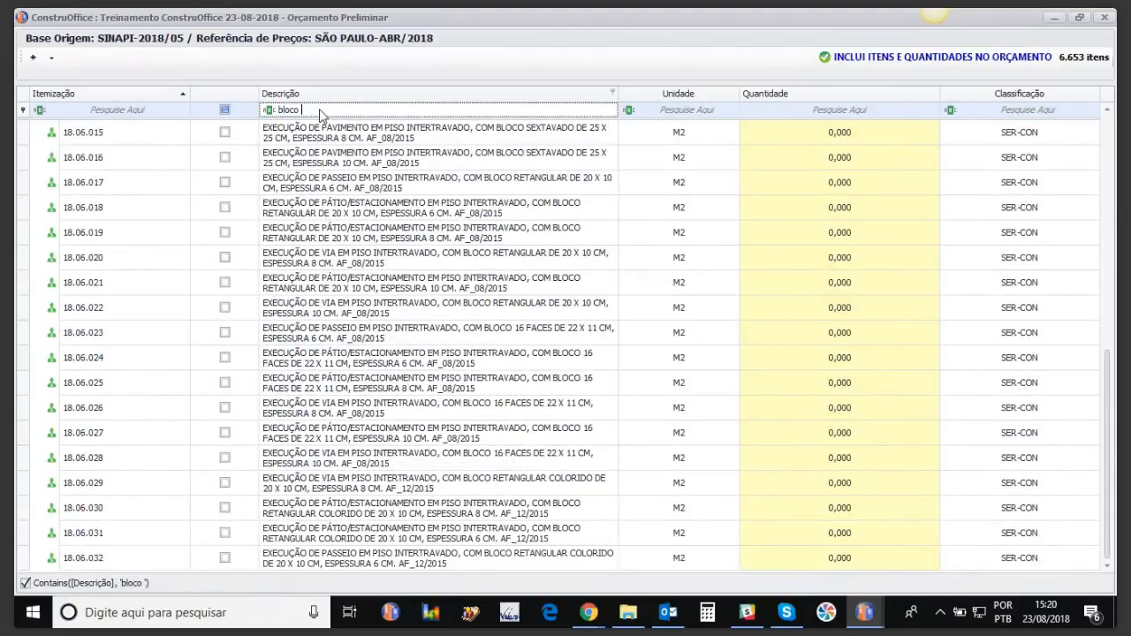
{"action": "type", "text": " cont"}
{"action": "key", "text": "BackSpace"}
{"action": "key", "text": "BackSpace"}
{"action": "key", "text": "BackSpace"}
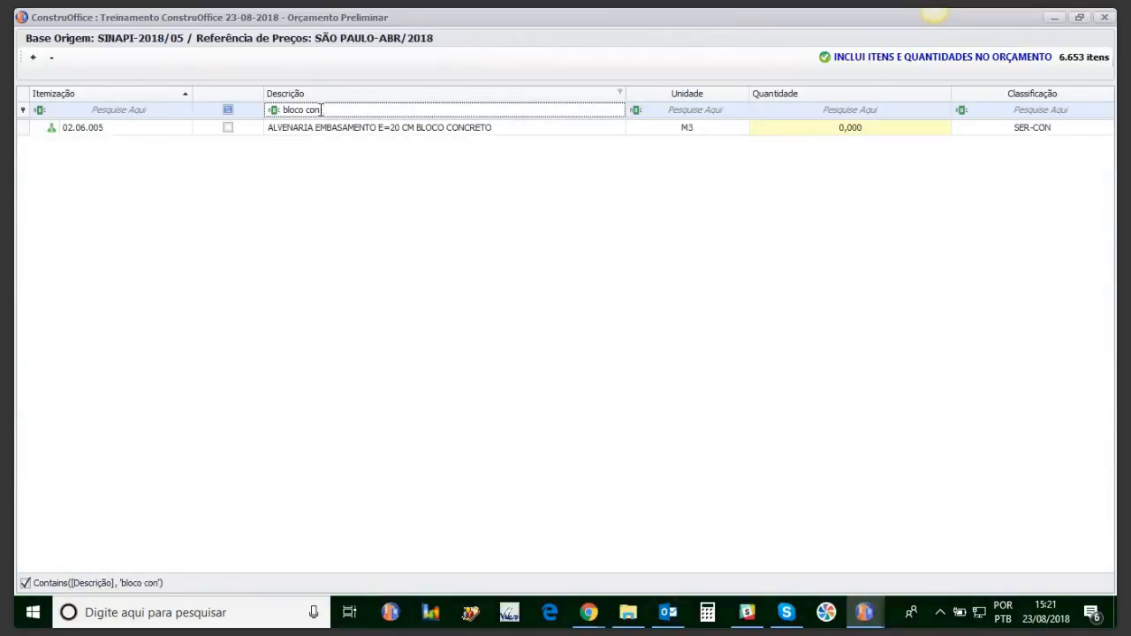
{"action": "key", "text": "BackSpace"}
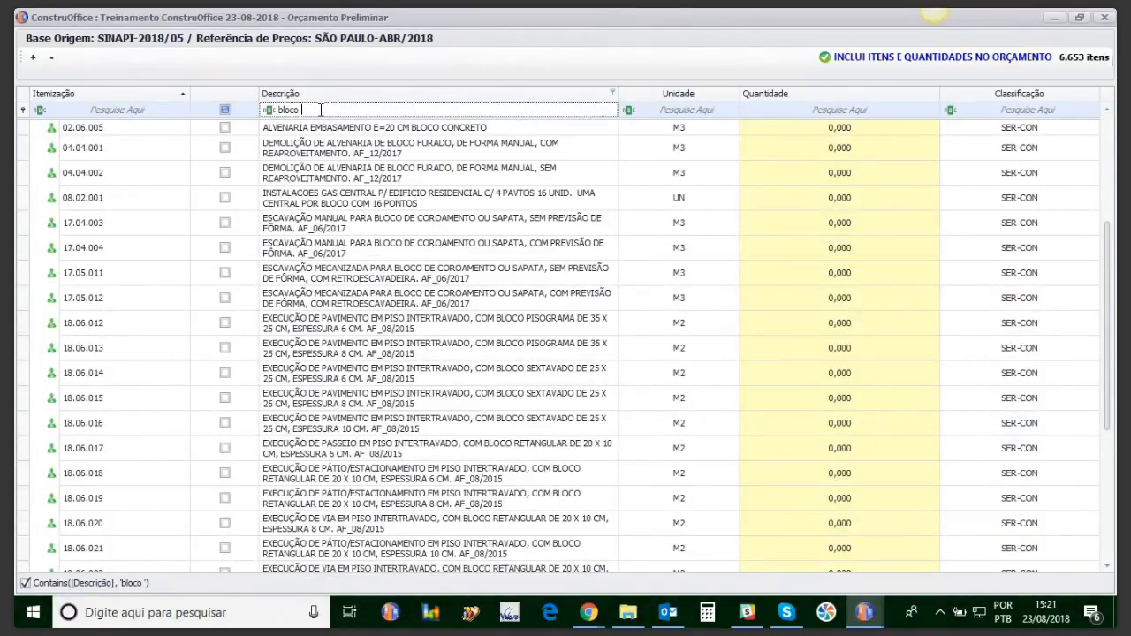
{"action": "type", "text": "cera"}
{"action": "key", "text": "BackSpace"}
{"action": "key", "text": "BackSpace"}
{"action": "key", "text": "BackSpace"}
{"action": "key", "text": "BackSpace"}
{"action": "key", "text": "BackSpace"}
{"action": "key", "text": "BackSpace"}
{"action": "key", "text": "BackSpace"}
{"action": "key", "text": "BackSpace"}
{"action": "key", "text": "BackSpace"}
{"action": "key", "text": "BackSpace"}
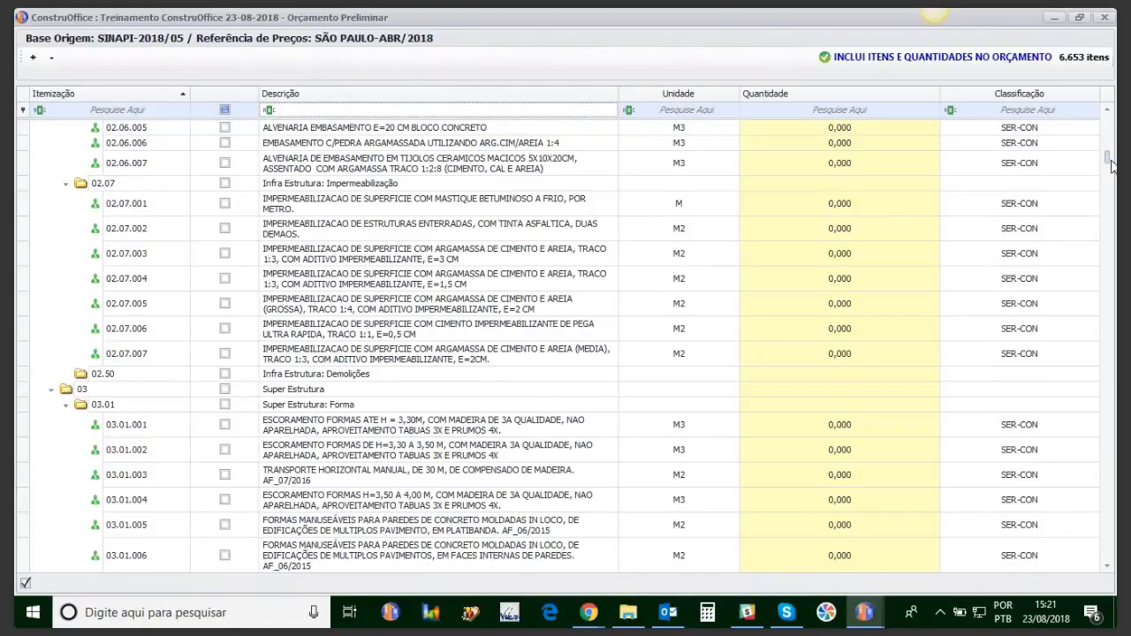
{"action": "left_click_drag", "start_coordinate": [1111, 166], "coordinate": [1109, 127]}
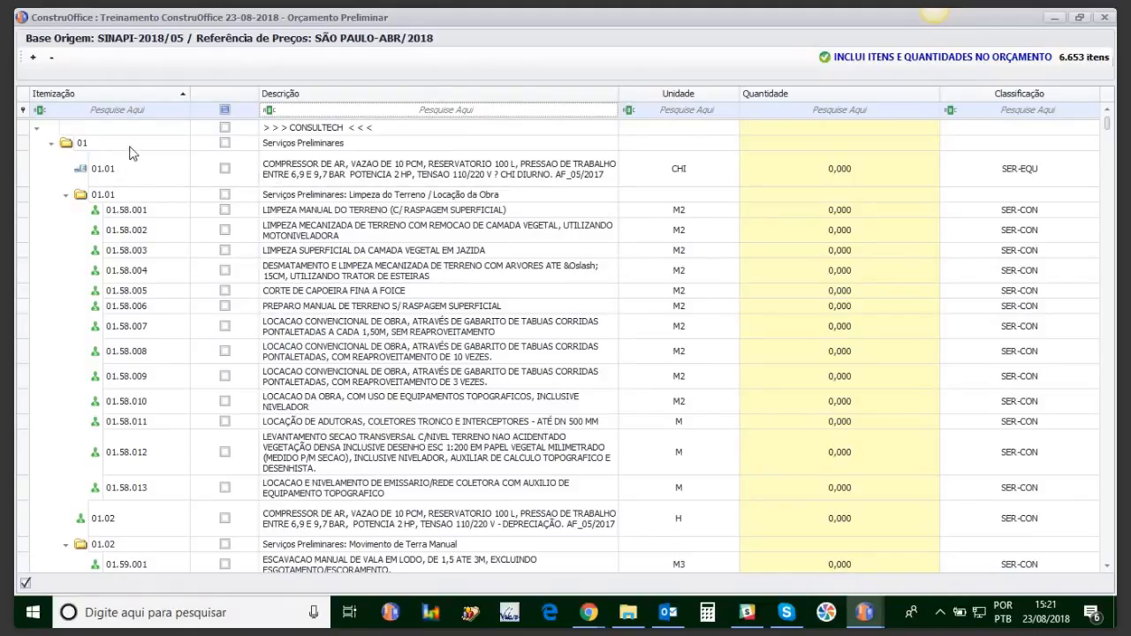
{"action": "left_click", "coordinate": [295, 110]}
{"action": "left_click", "coordinate": [269, 110]}
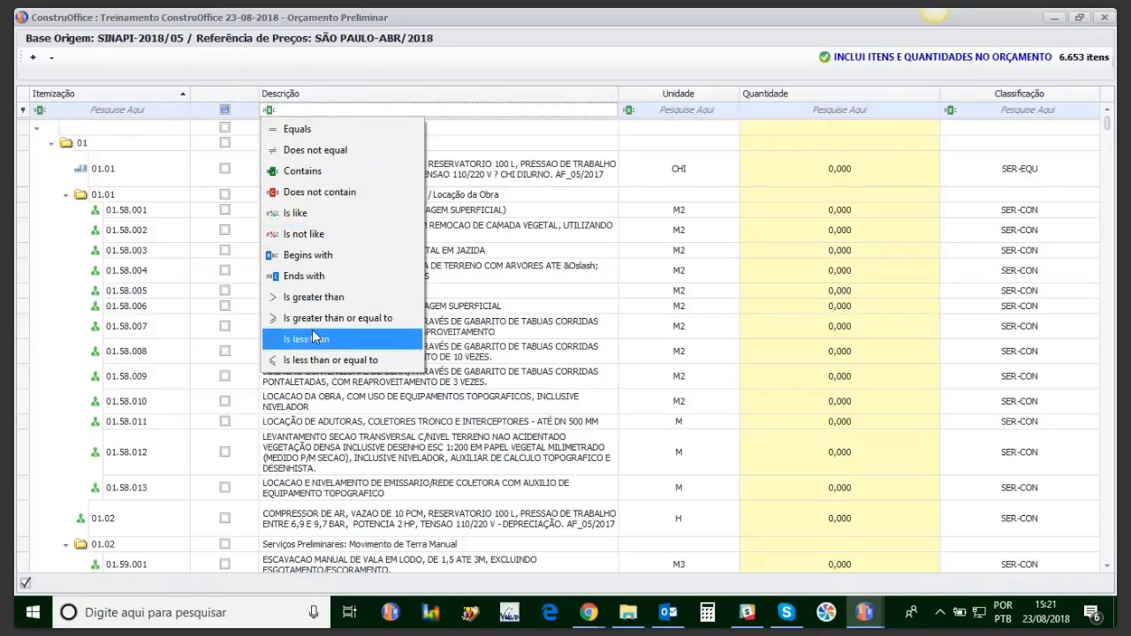
{"action": "left_click", "coordinate": [403, 129]}
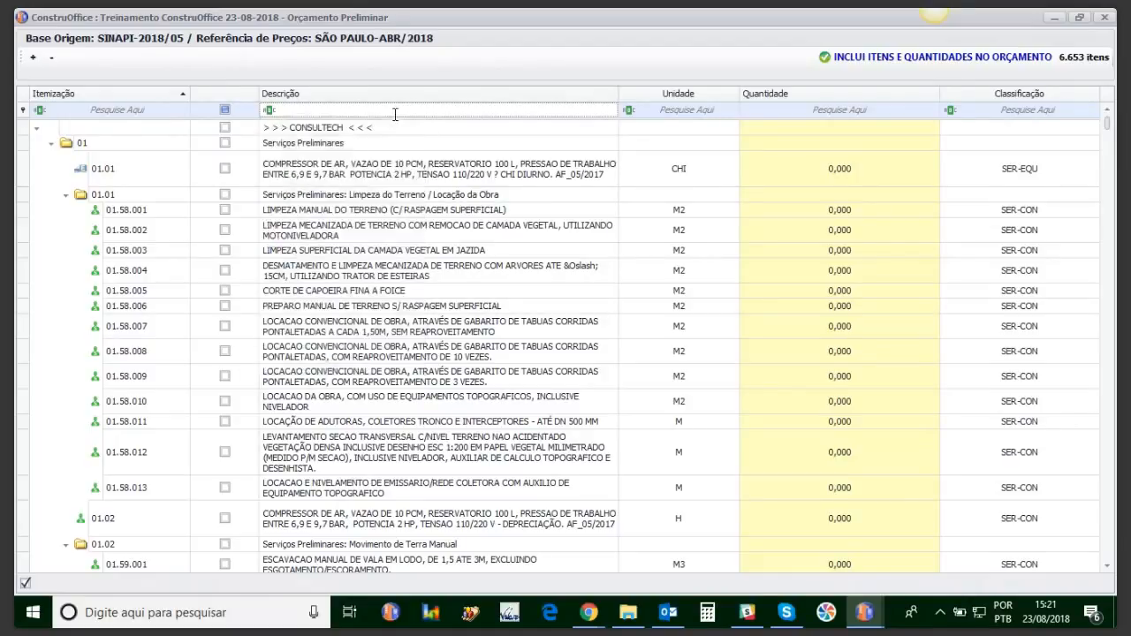
{"action": "left_click", "coordinate": [268, 111]}
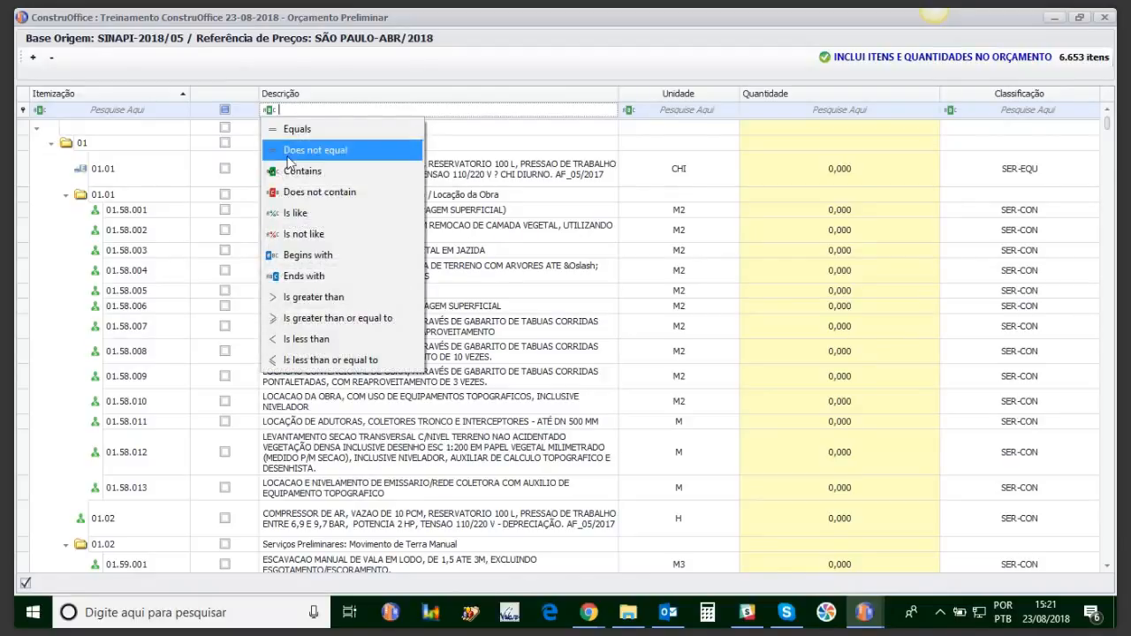
{"action": "left_click", "coordinate": [305, 190]}
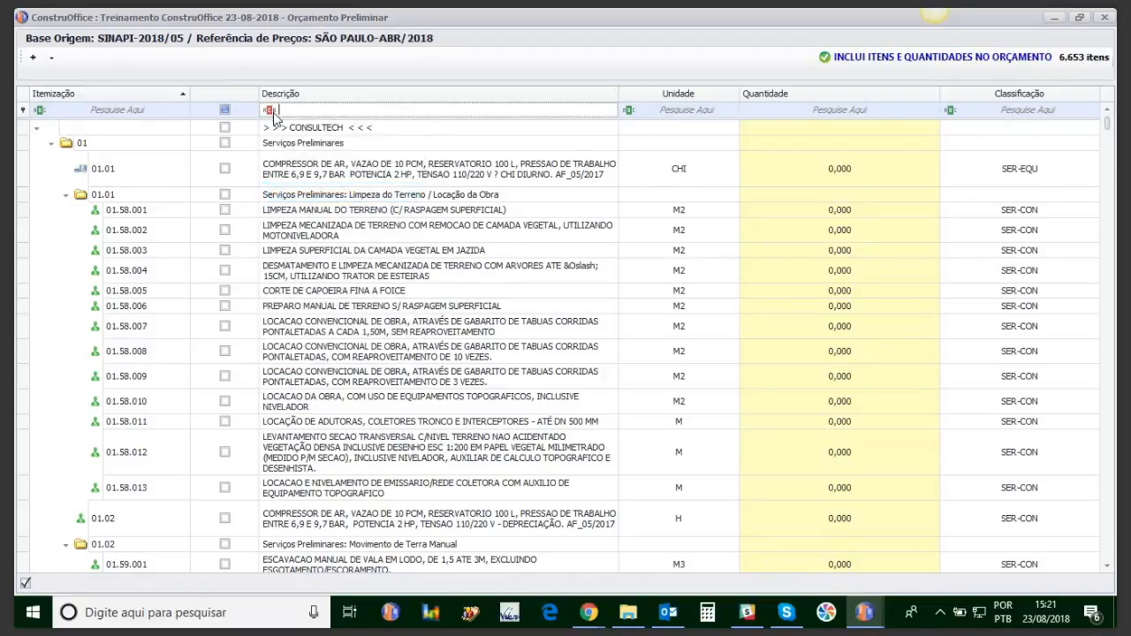
{"action": "left_click", "coordinate": [270, 111]}
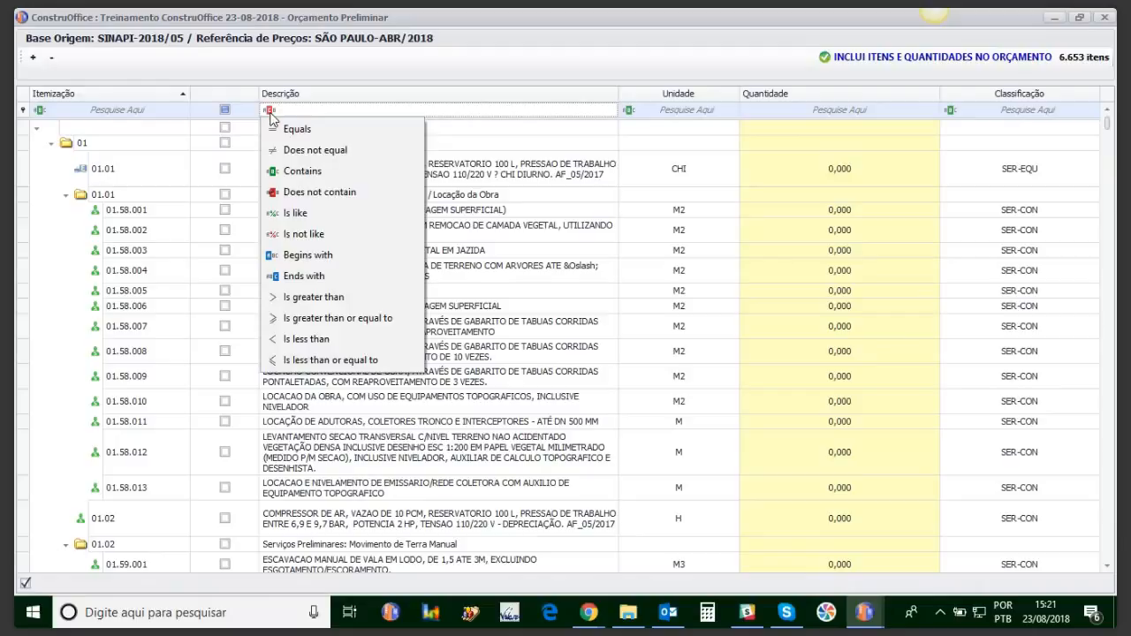
{"action": "left_click", "coordinate": [289, 173]}
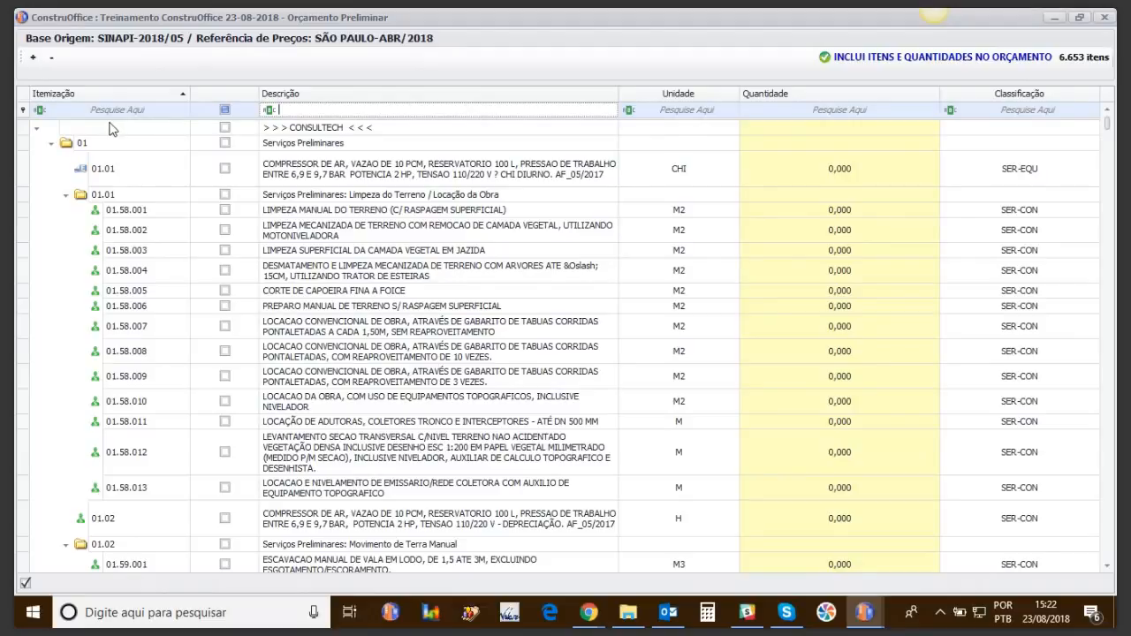
Step: Collapse the tree, then expand 02 Infra Estrutura with subfolders 02.02 Fundação Profunda and 02.01 Escavação Manual
{"action": "left_click", "coordinate": [52, 59]}
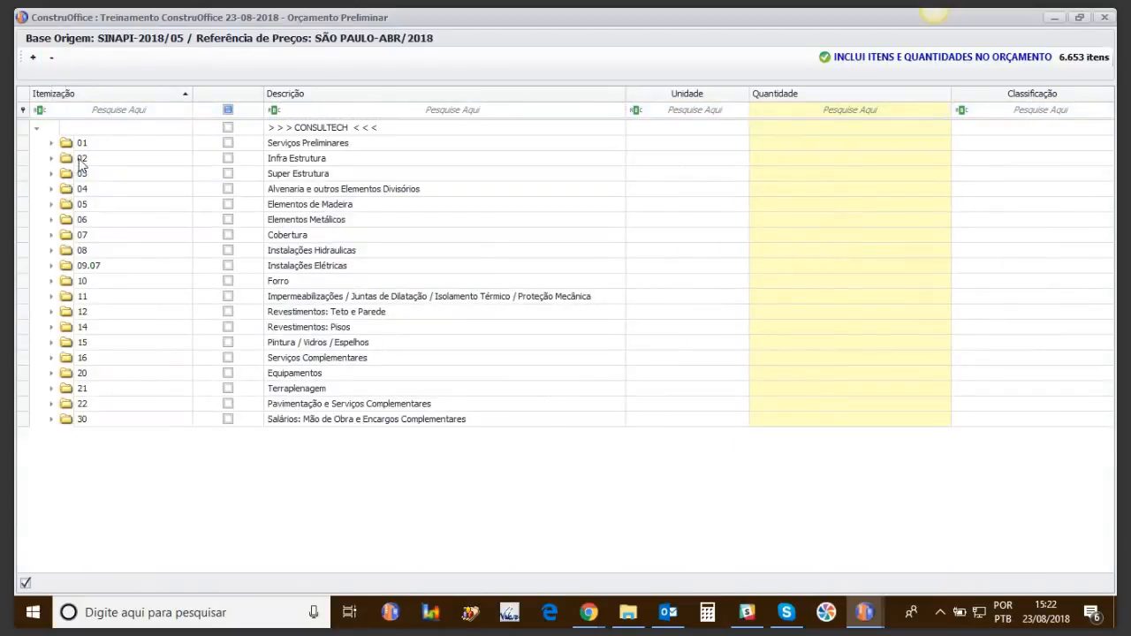
{"action": "left_click", "coordinate": [51, 160]}
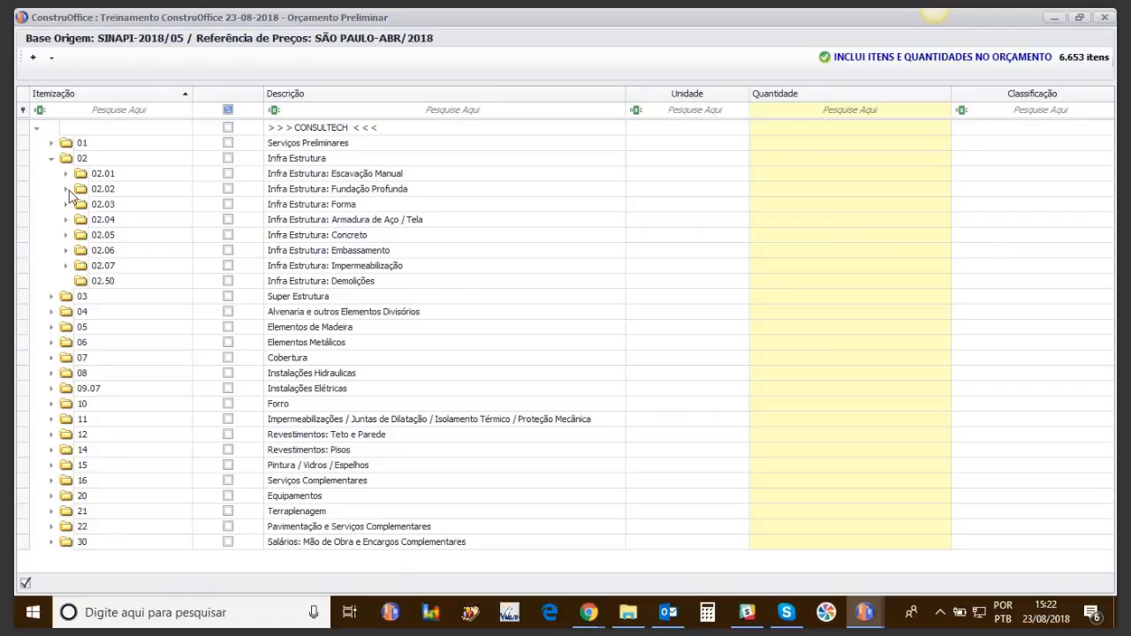
{"action": "left_click", "coordinate": [67, 189]}
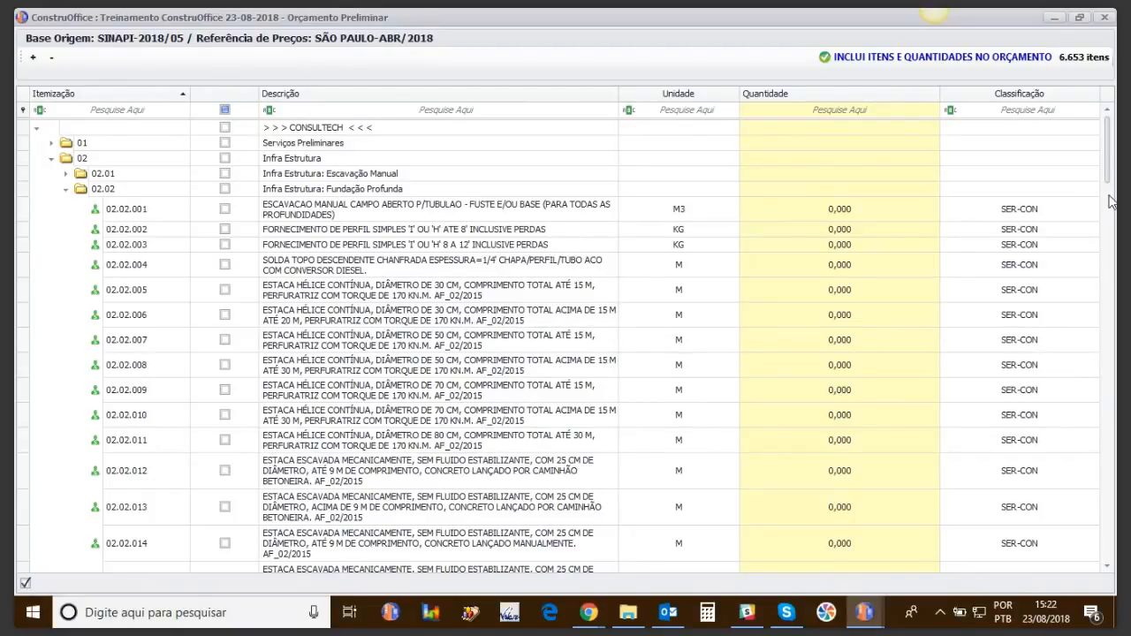
{"action": "mouse_move", "coordinate": [1108, 159]}
{"action": "left_mouse_down"}
{"action": "mouse_move", "coordinate": [1093, 292]}
{"action": "mouse_move", "coordinate": [1107, 145]}
{"action": "left_mouse_up"}
{"action": "left_click", "coordinate": [65, 174]}
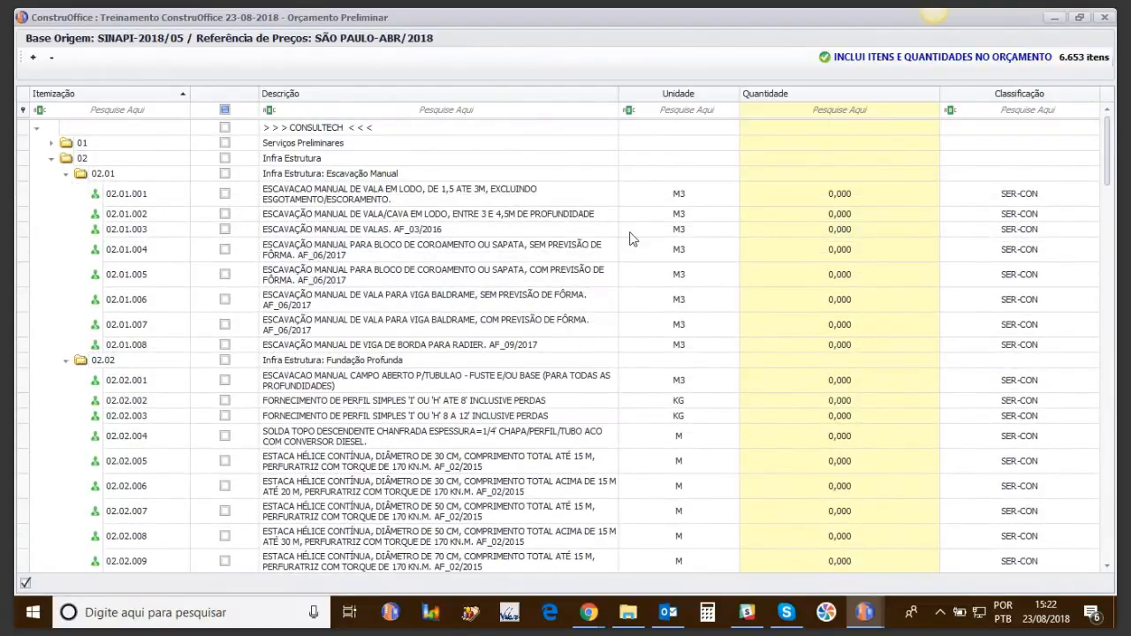
Step: Enter 50 m³ as the quantity of manual trench excavation item 02.01.003
{"action": "left_click", "coordinate": [840, 230]}
{"action": "left_click", "coordinate": [840, 230]}
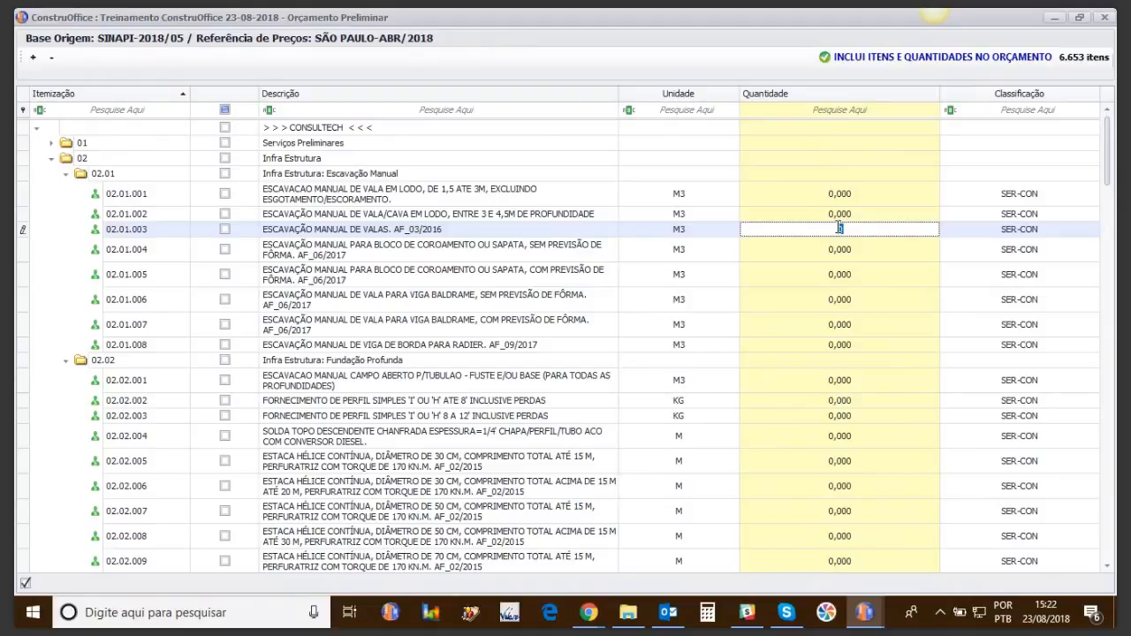
{"action": "type", "text": "50"}
{"action": "key", "text": "Return"}
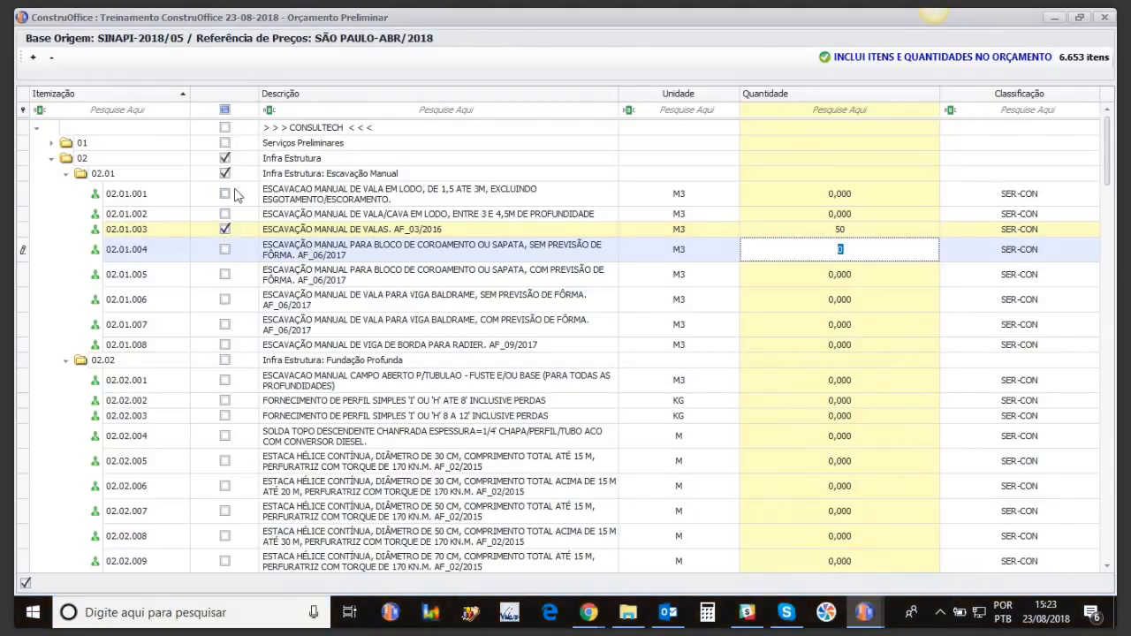
{"action": "left_click", "coordinate": [224, 228]}
{"action": "left_click", "coordinate": [225, 229]}
Step: Set formwork item 02.03.008 under Forma to 150 m²
{"action": "left_click", "coordinate": [65, 174]}
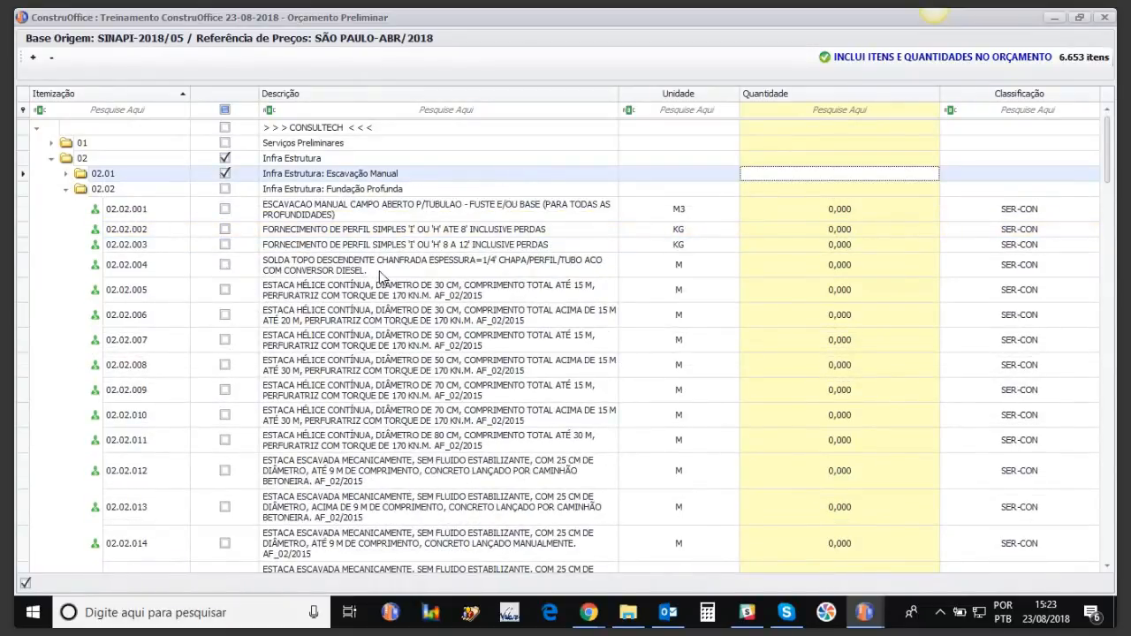
{"action": "left_click", "coordinate": [65, 189]}
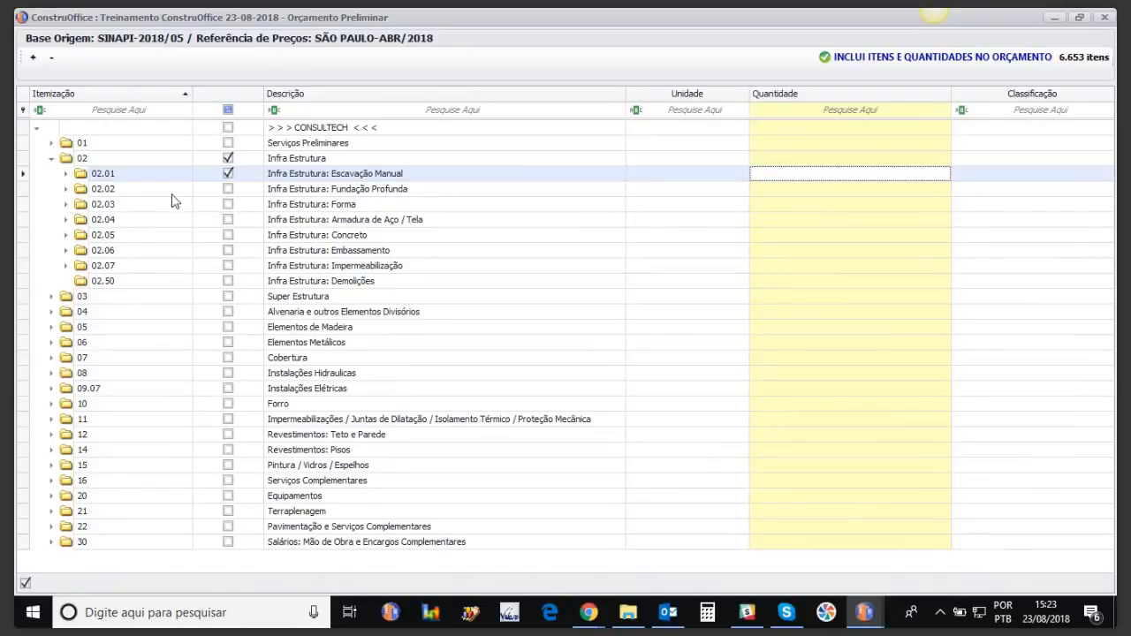
{"action": "left_click", "coordinate": [66, 204]}
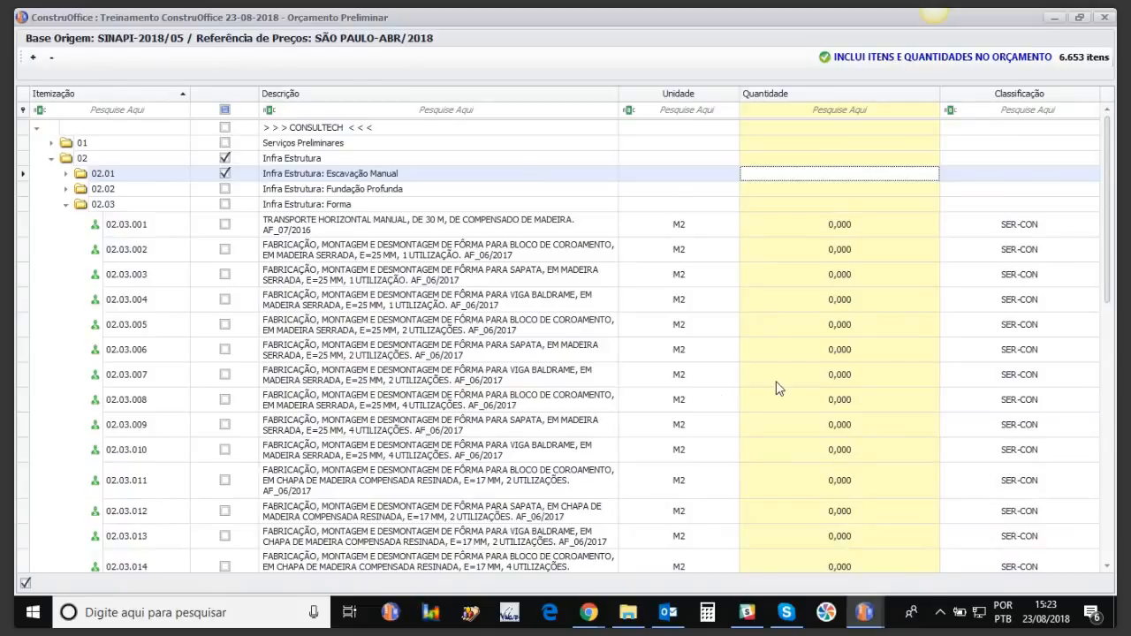
{"action": "left_click", "coordinate": [839, 399]}
{"action": "type", "text": "150"}
{"action": "key", "text": "Return"}
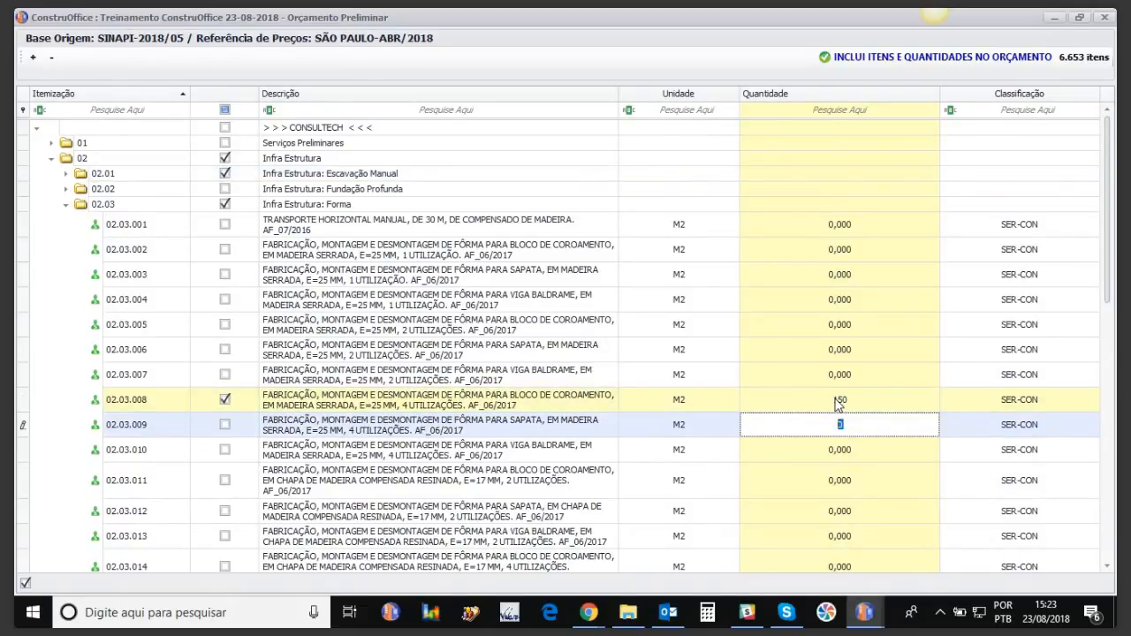
Step: Set rebar item 02.04.008 under Armadura de Aço / Tela to 1500 kg
{"action": "left_click", "coordinate": [66, 206]}
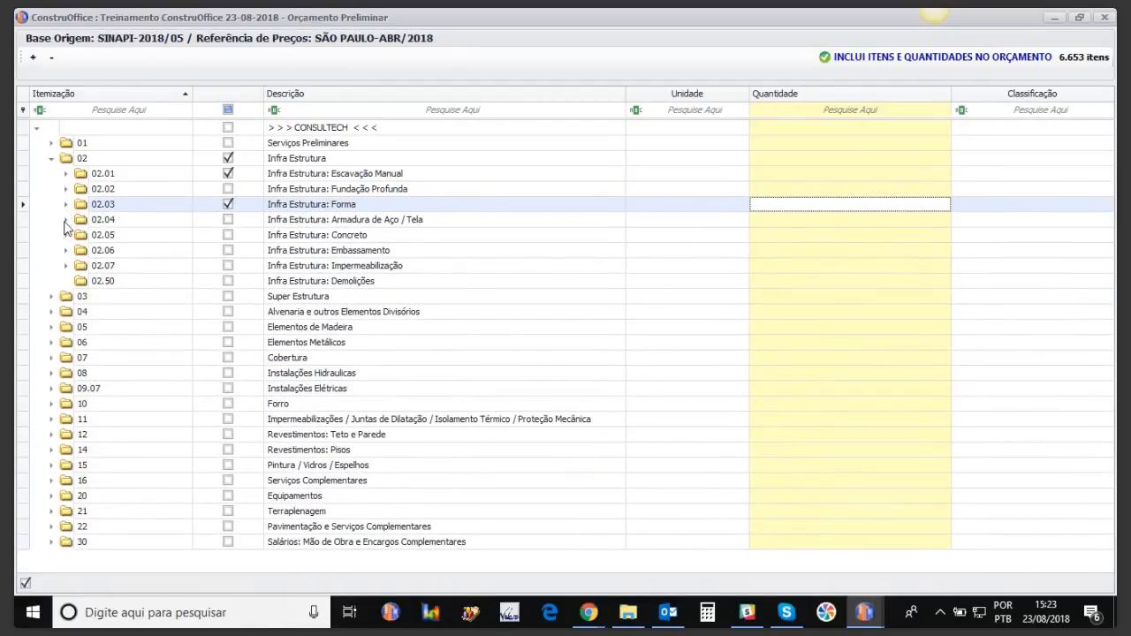
{"action": "left_click", "coordinate": [66, 220]}
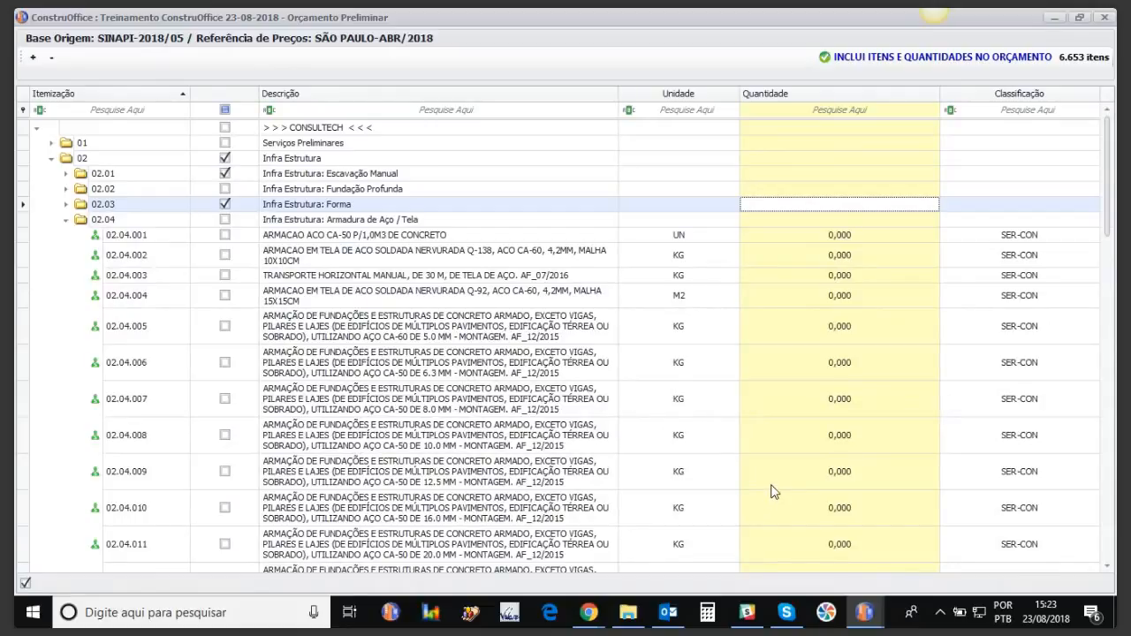
{"action": "left_click", "coordinate": [835, 435]}
{"action": "type", "text": "1500"}
{"action": "key", "text": "Return"}
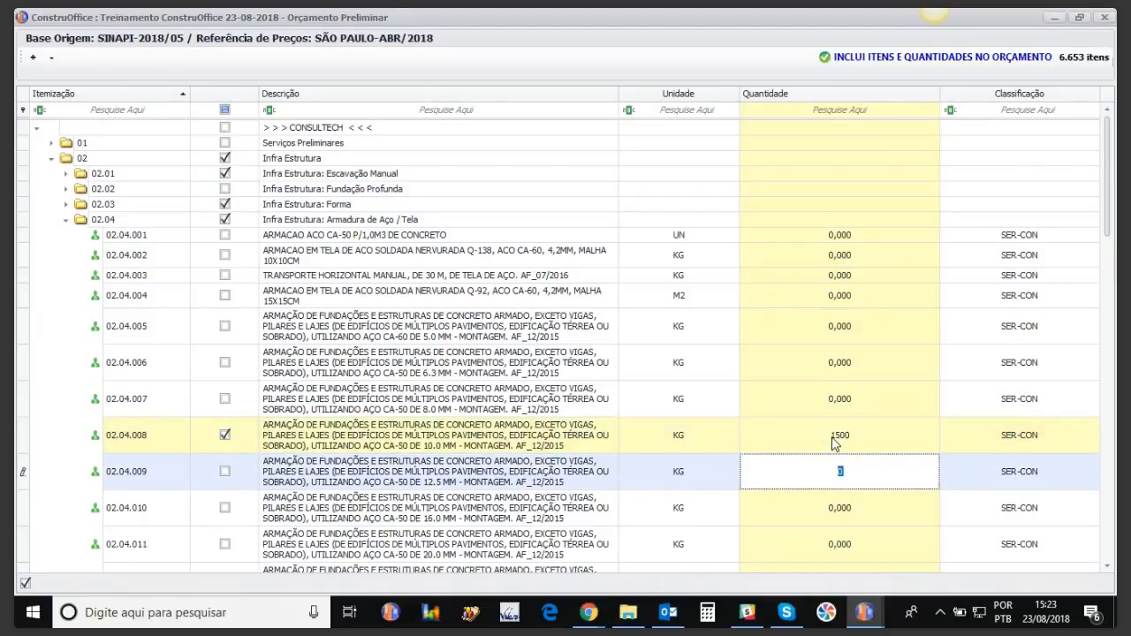
Step: Set concrete item 02.05.008 under Concreto to 50 m³
{"action": "left_click", "coordinate": [65, 222]}
{"action": "left_click", "coordinate": [67, 237]}
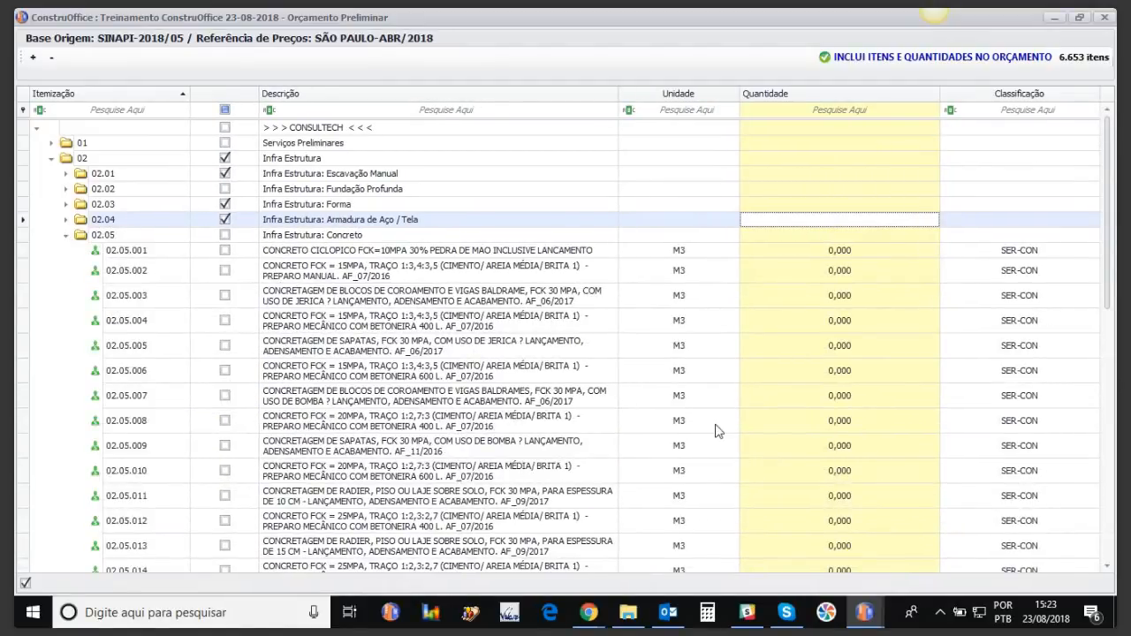
{"action": "left_click", "coordinate": [819, 421]}
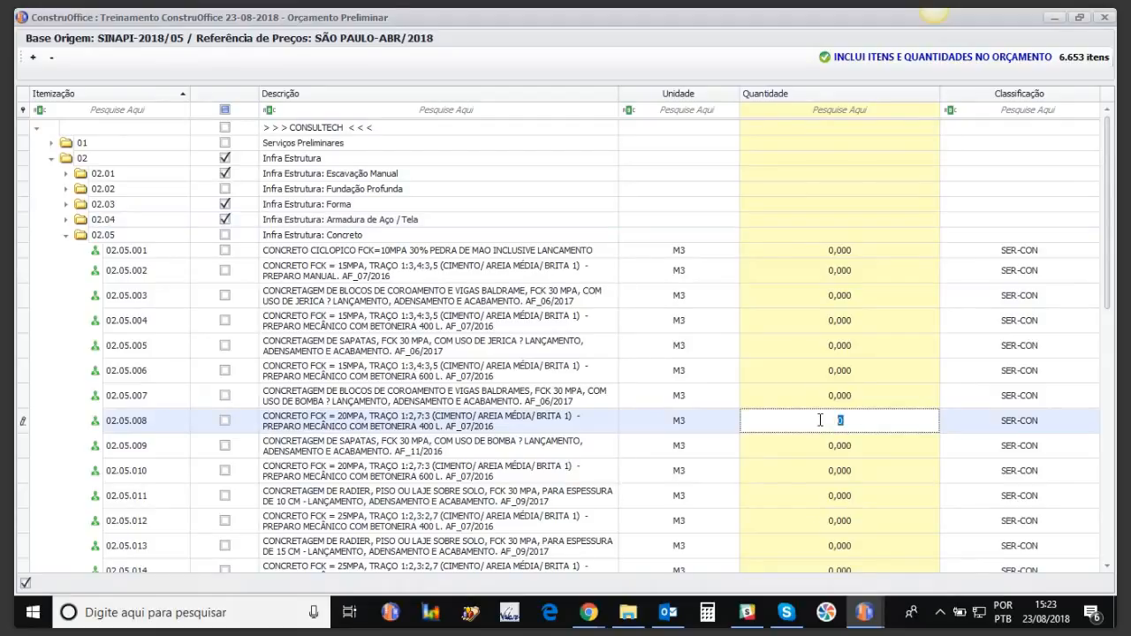
{"action": "type", "text": "5"}
{"action": "key", "text": "Return"}
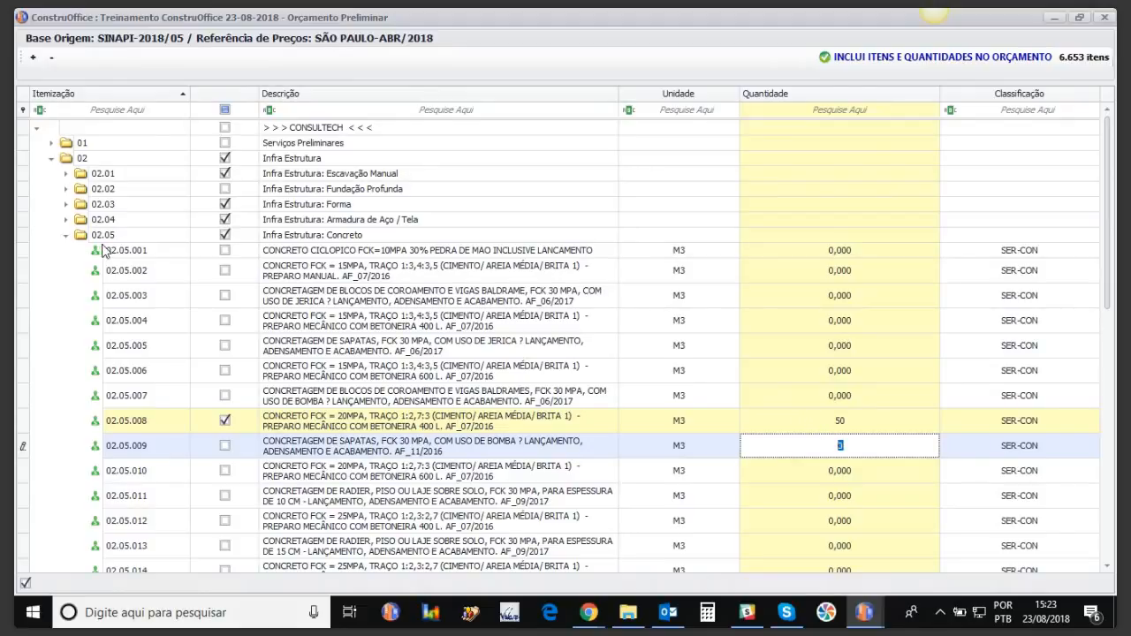
{"action": "left_click", "coordinate": [66, 237]}
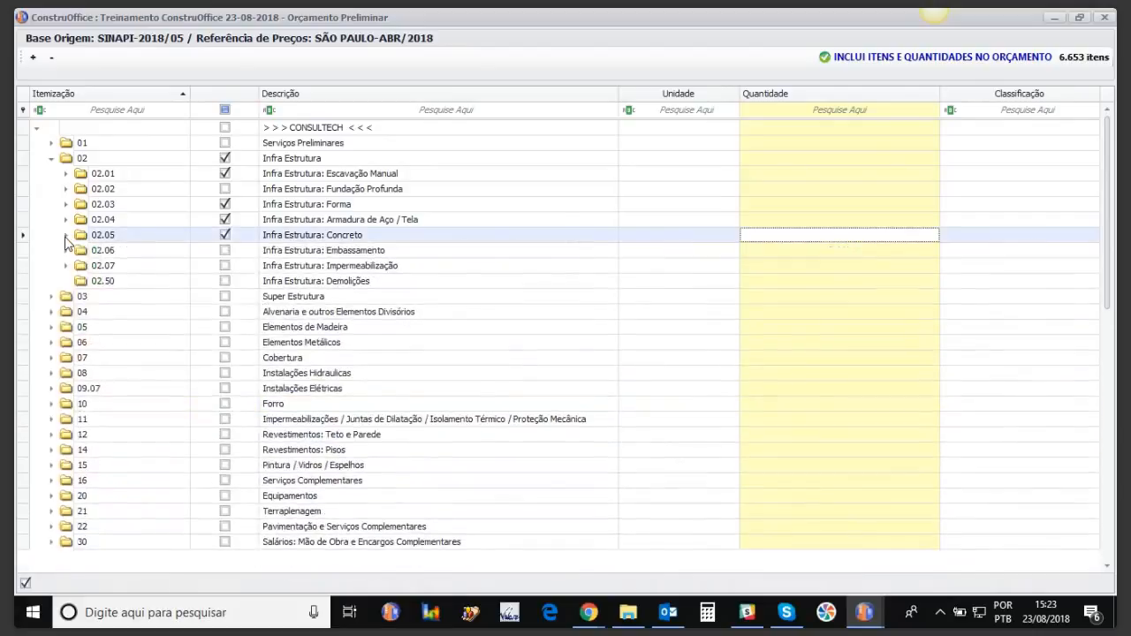
Step: Enter 450 m² for masonry item 04.02.001 and send all checked items into the budget
{"action": "left_click", "coordinate": [51, 158]}
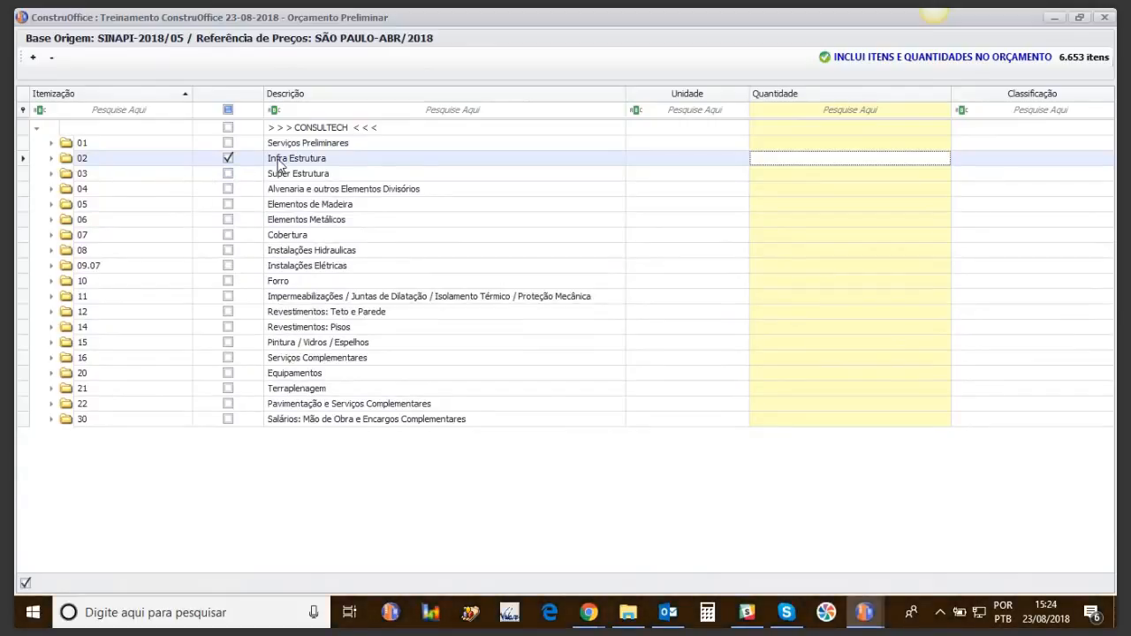
{"action": "left_click", "coordinate": [51, 191]}
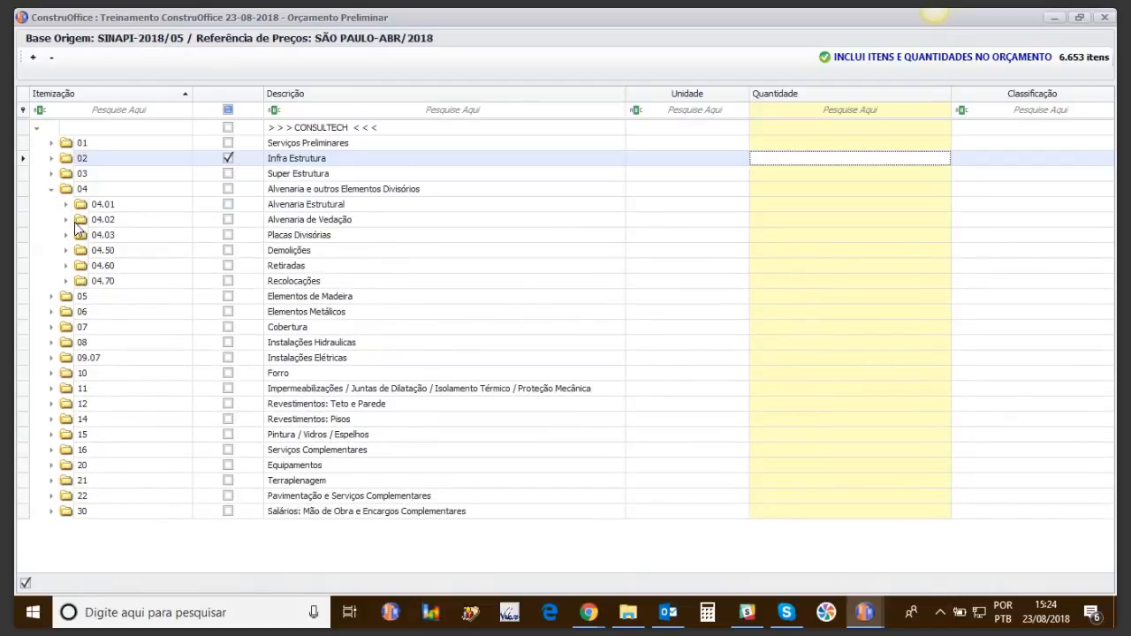
{"action": "left_click", "coordinate": [67, 220]}
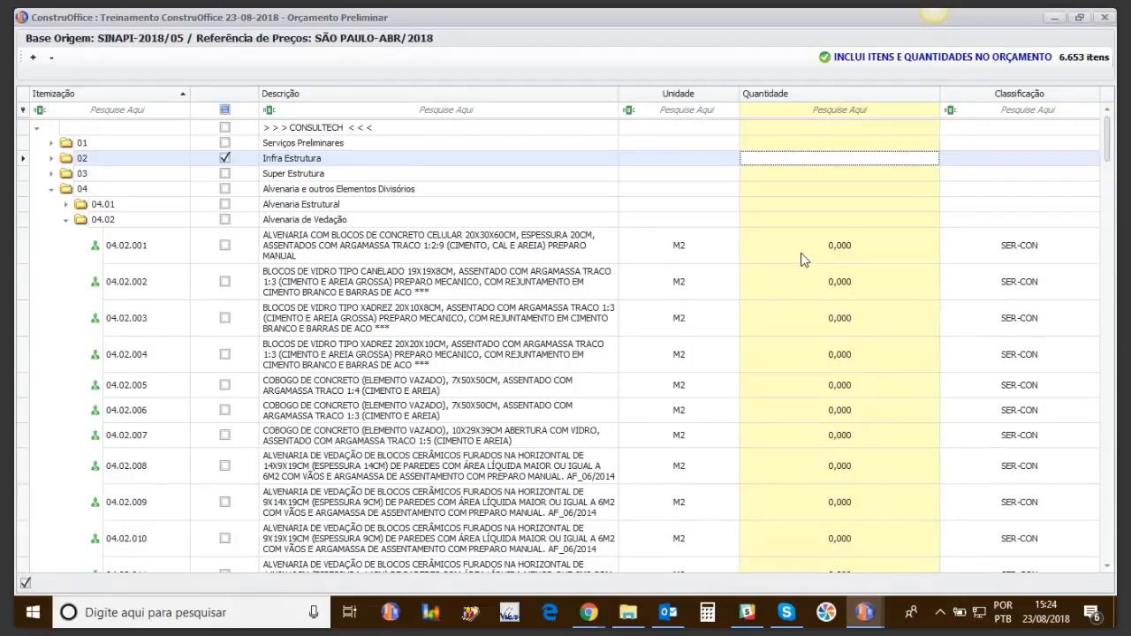
{"action": "left_click", "coordinate": [831, 246]}
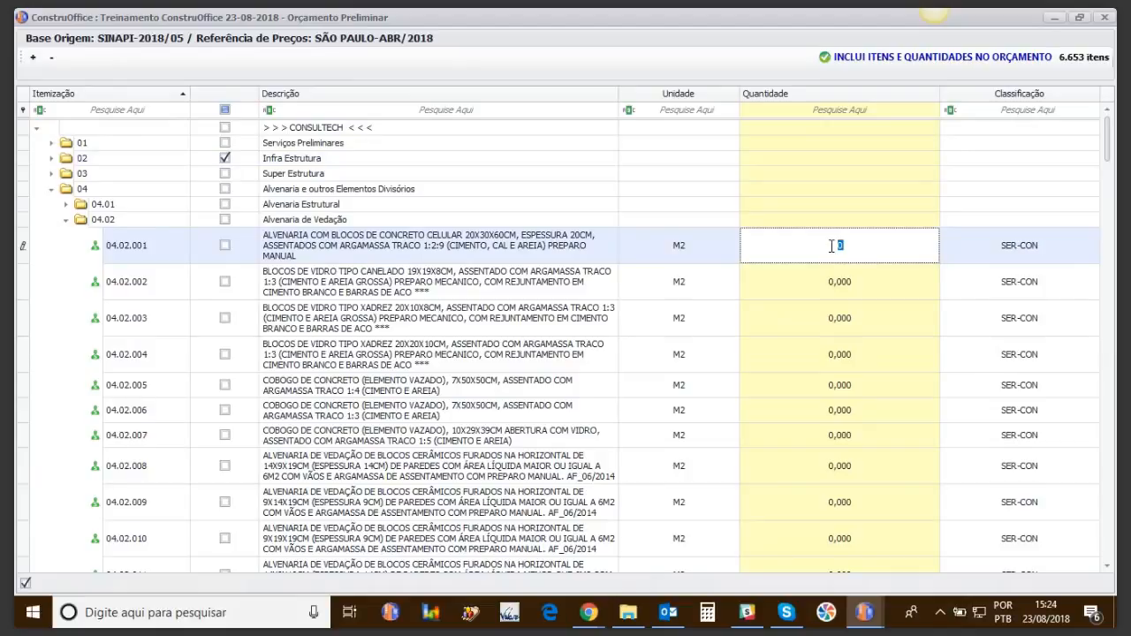
{"action": "type", "text": "450"}
{"action": "key", "text": "Return"}
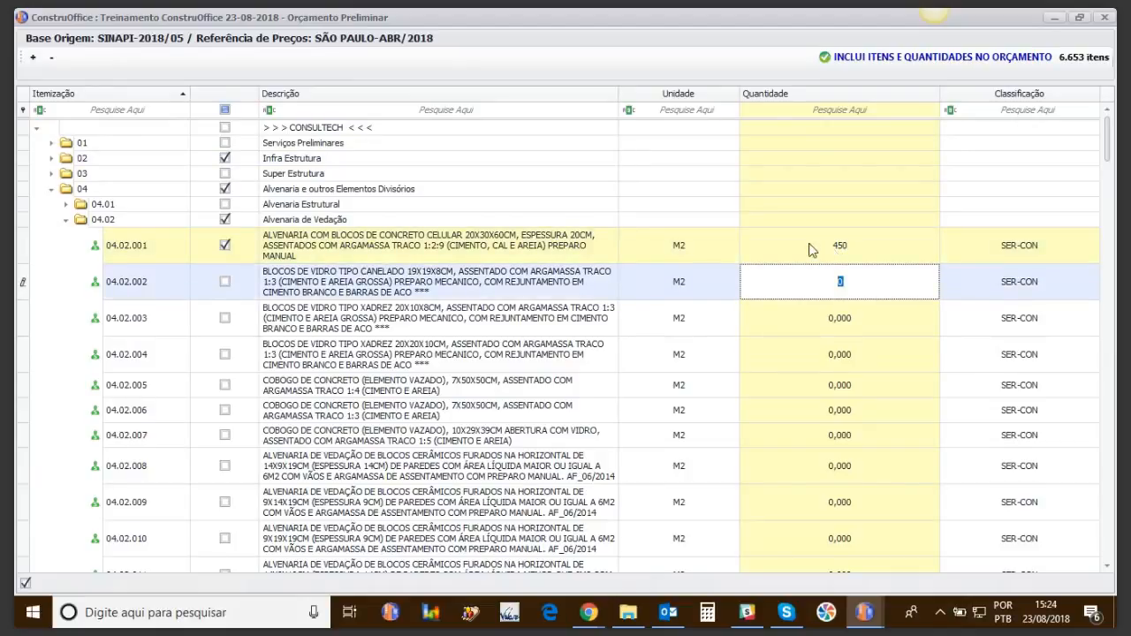
{"action": "left_click", "coordinate": [51, 189]}
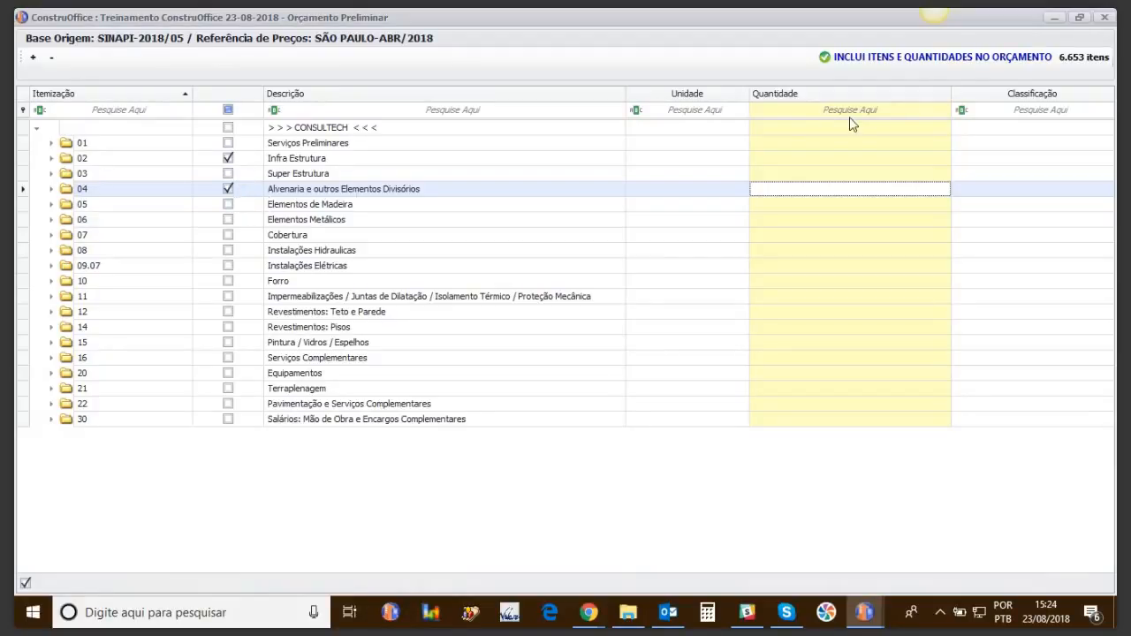
{"action": "left_click", "coordinate": [896, 57]}
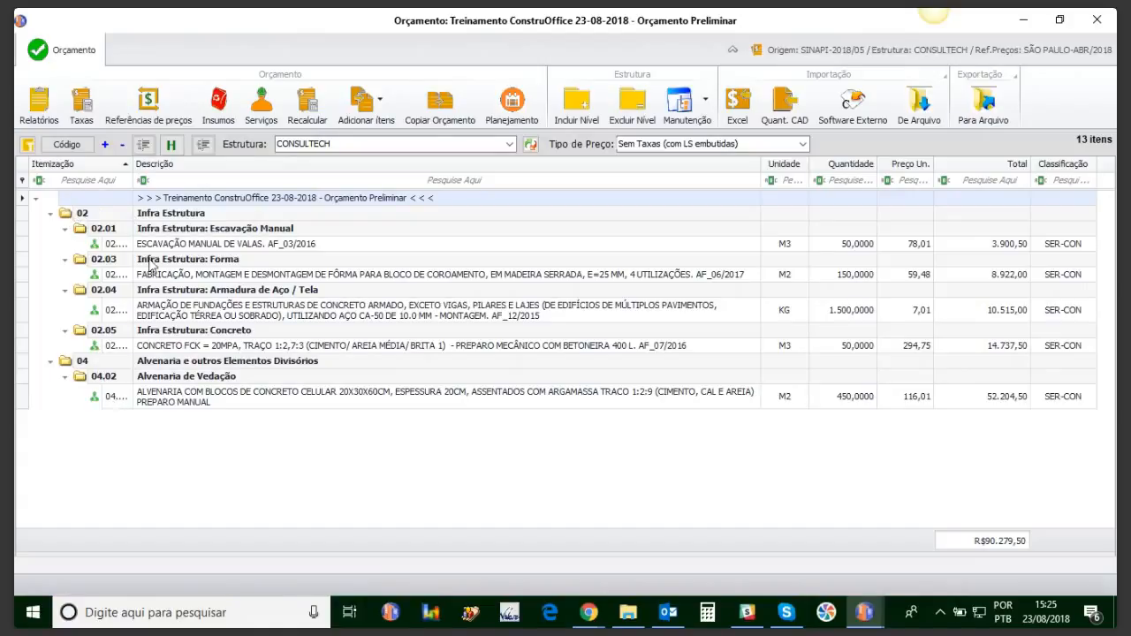
Step: Widen the Itemização column so codes like 02.01.003 and 04.02.001 show in full
{"action": "left_click_drag", "start_coordinate": [131, 164], "coordinate": [156, 164]}
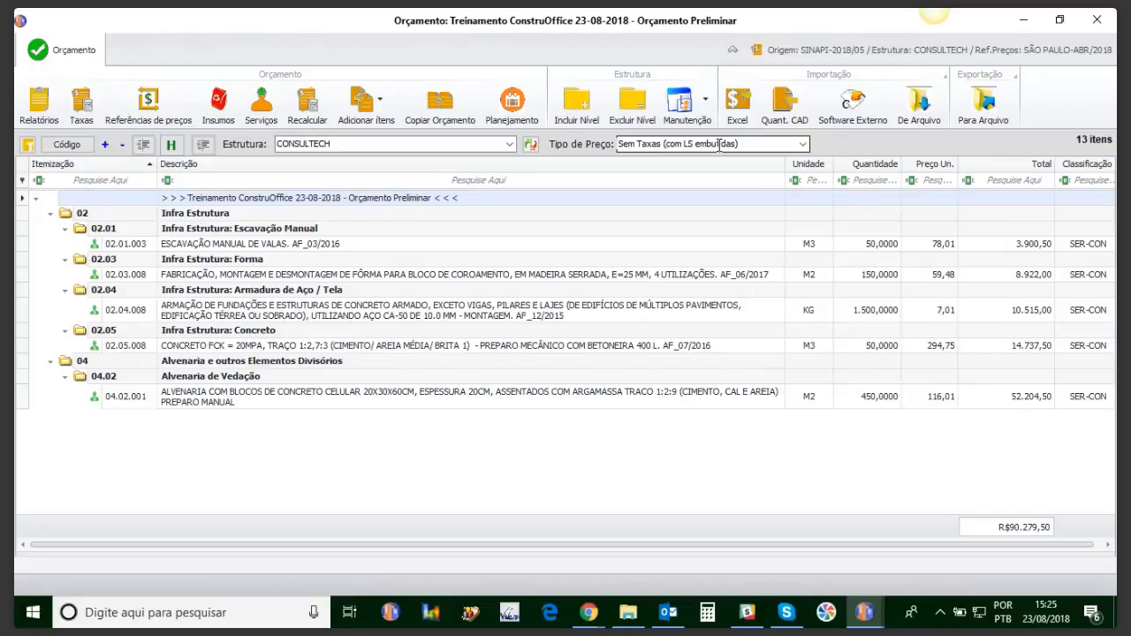
Step: Preview 117,78% social charges and BDI 35% pricing, revert to no taxes, and list the 49 inputs
{"action": "left_click", "coordinate": [802, 144]}
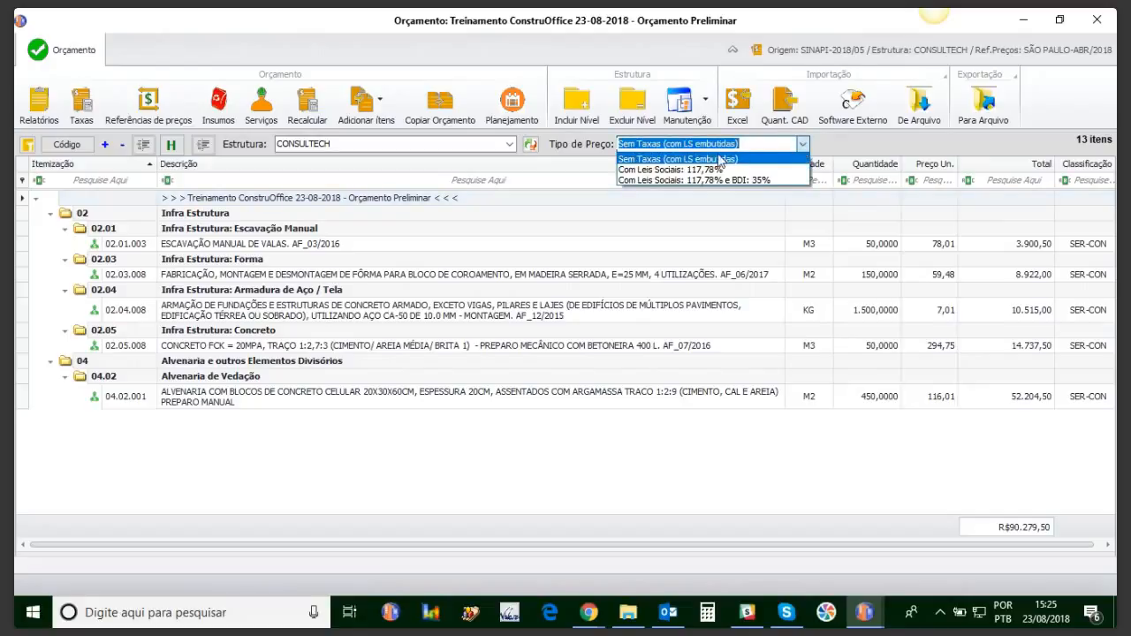
{"action": "left_click", "coordinate": [716, 169]}
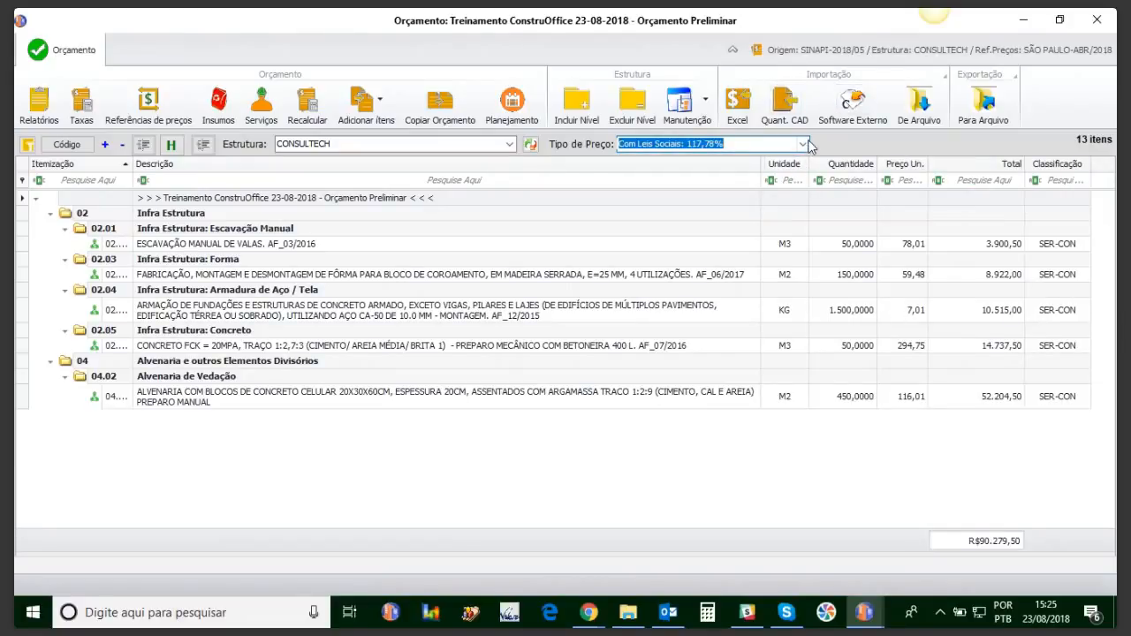
{"action": "left_click", "coordinate": [802, 144]}
{"action": "left_click", "coordinate": [698, 182]}
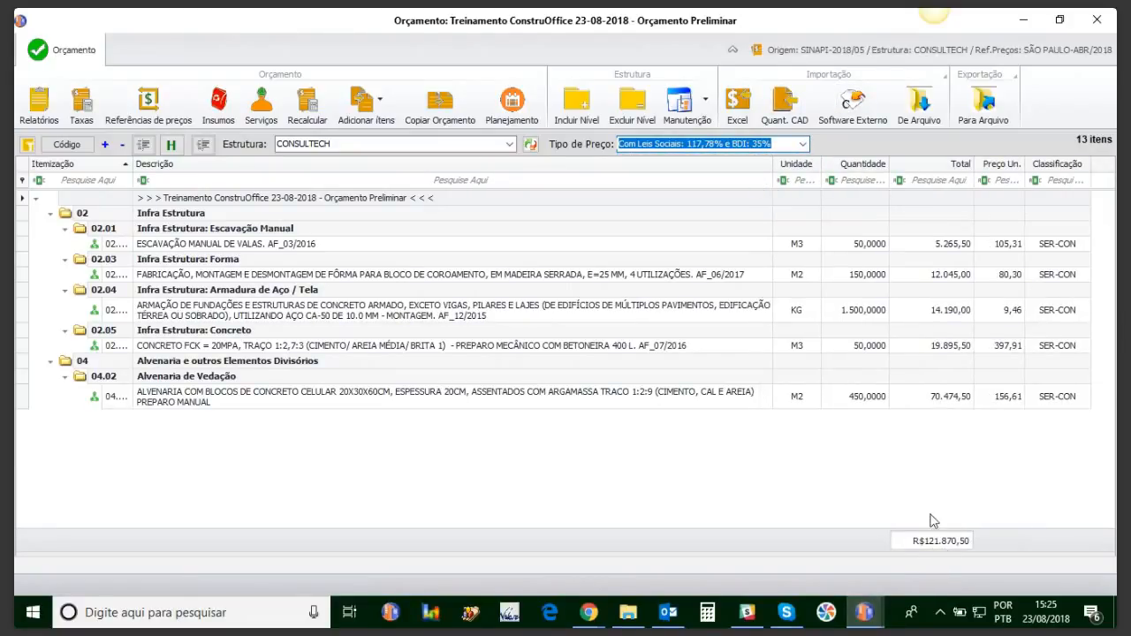
{"action": "left_click", "coordinate": [802, 144]}
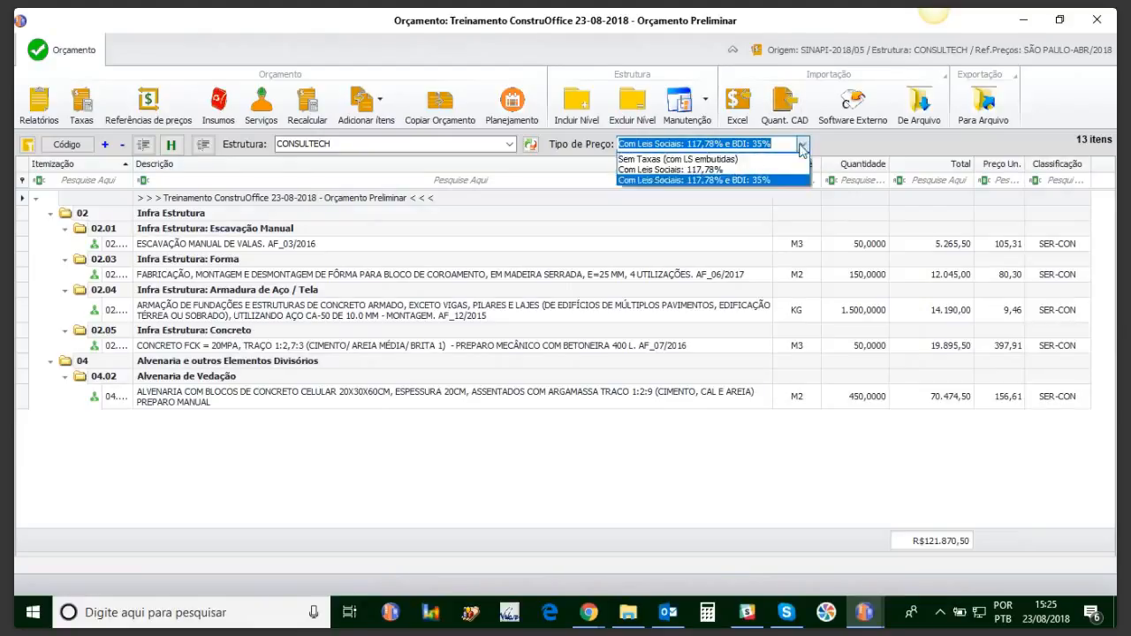
{"action": "left_click", "coordinate": [717, 159]}
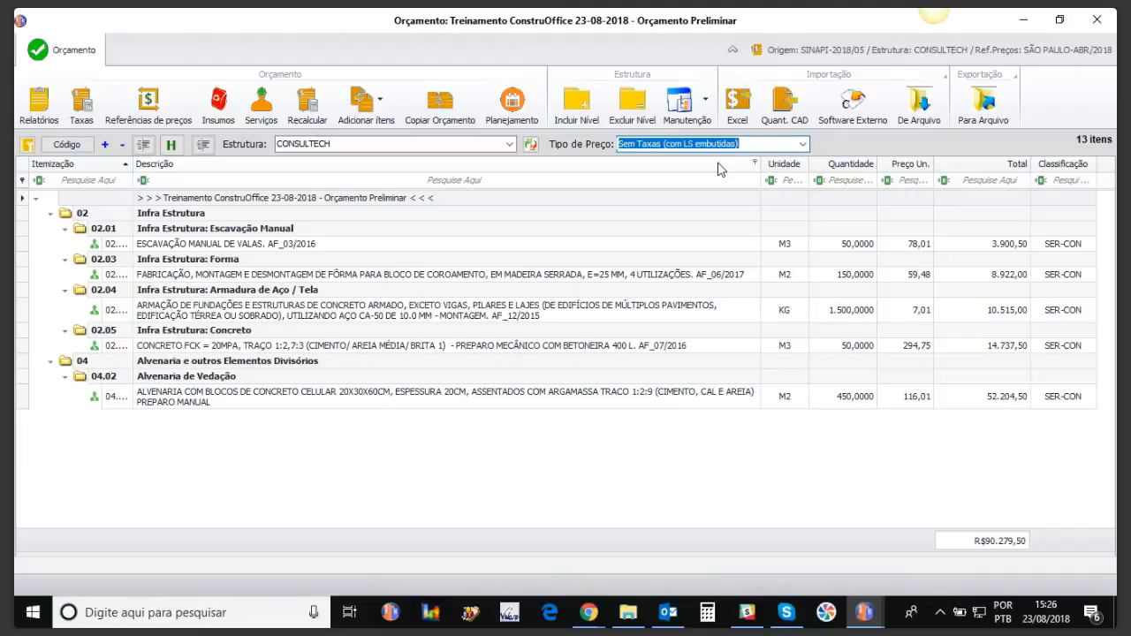
{"action": "left_click", "coordinate": [216, 100]}
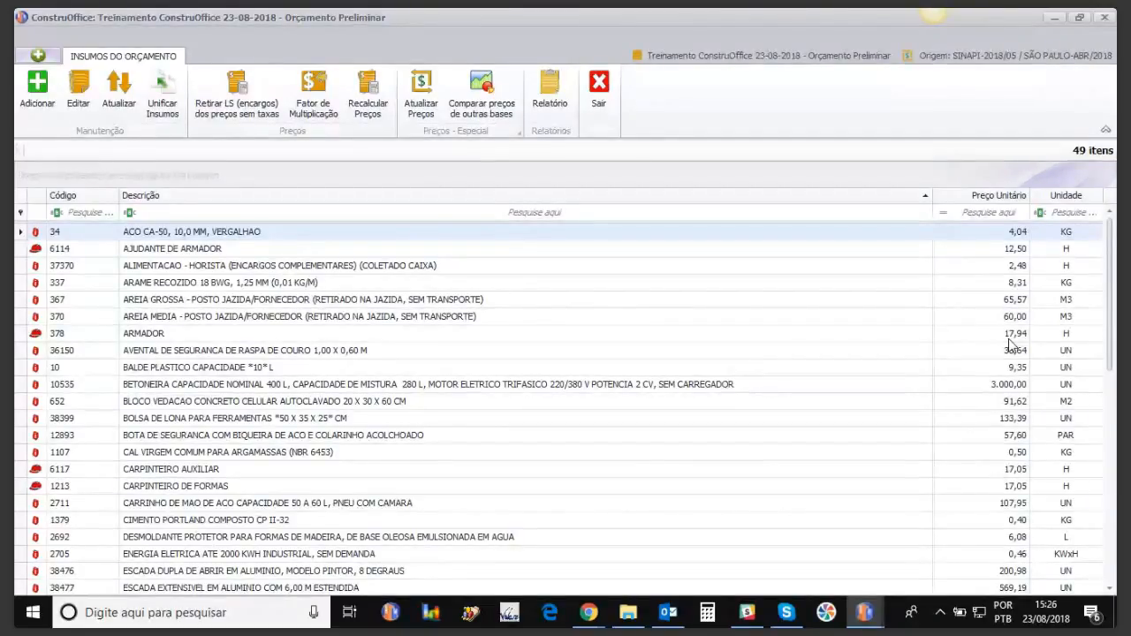
Step: Close the inputs list and review the 117,78% social charges composition
{"action": "left_click", "coordinate": [598, 92]}
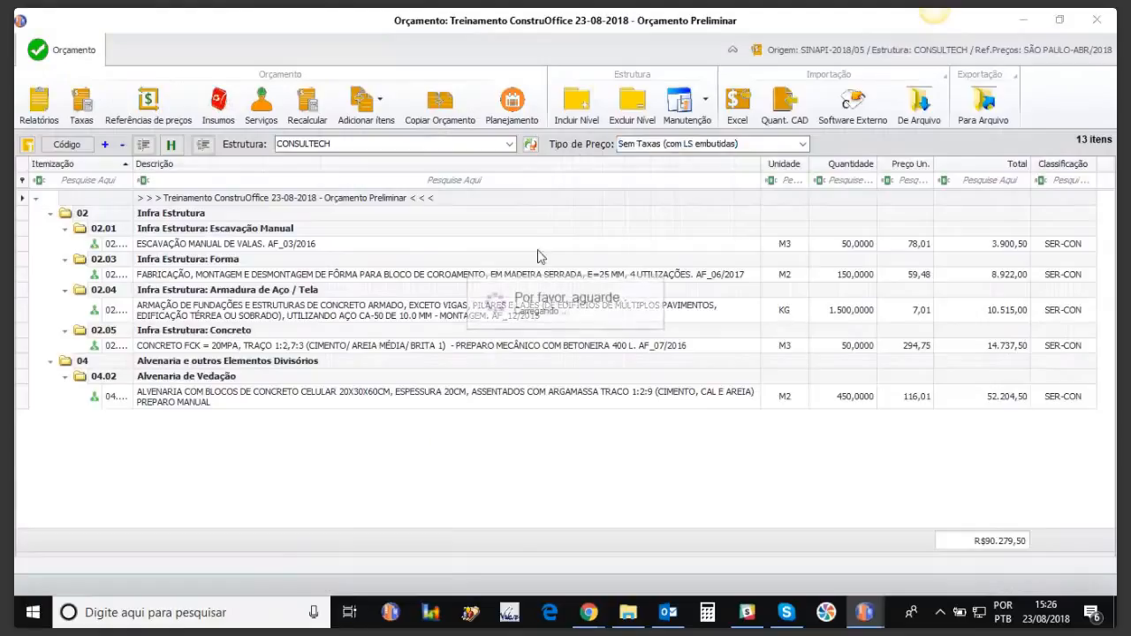
{"action": "left_click", "coordinate": [81, 105]}
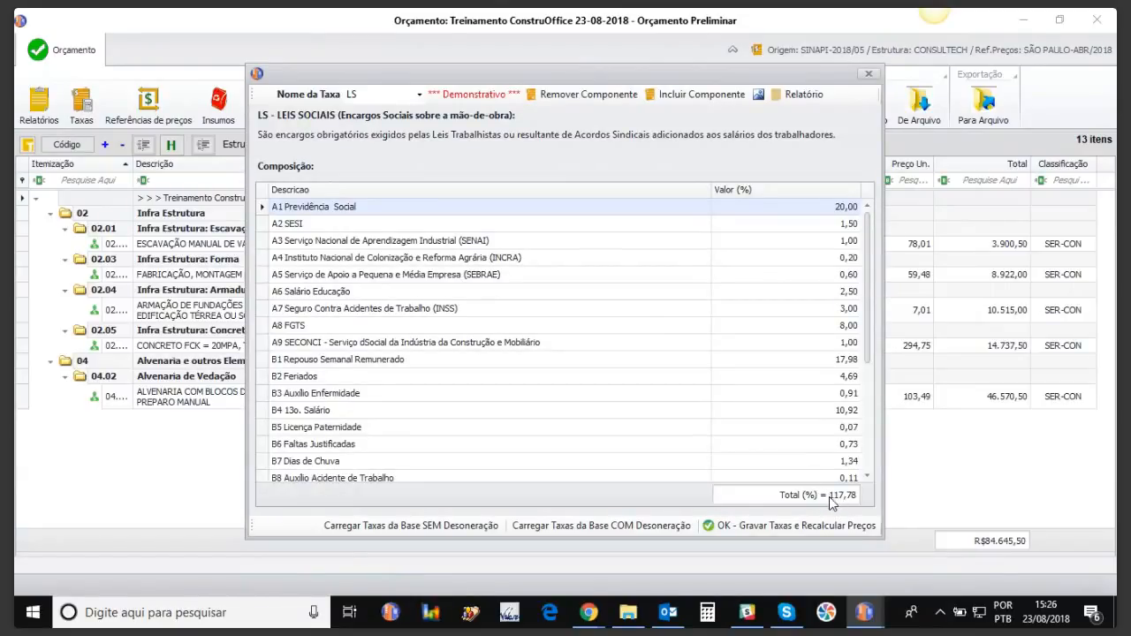
{"action": "left_click_drag", "start_coordinate": [871, 249], "coordinate": [866, 215]}
{"action": "left_click", "coordinate": [869, 73]}
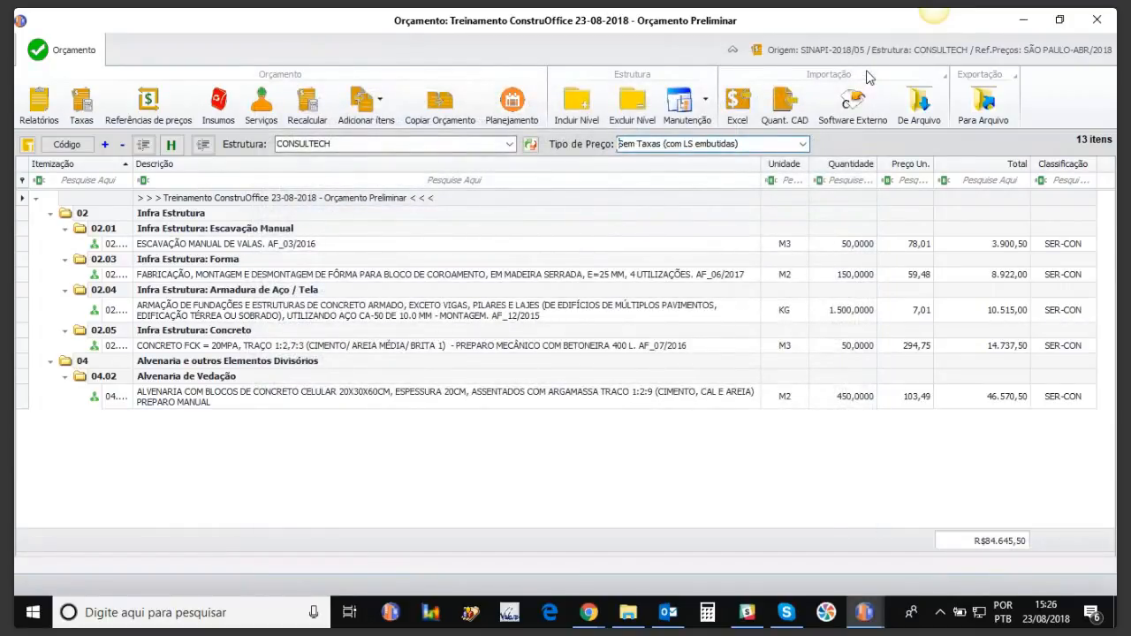
Step: Try pricing with 117,78% social charges, then return to prices without taxes
{"action": "left_click", "coordinate": [803, 144]}
{"action": "left_click", "coordinate": [800, 164]}
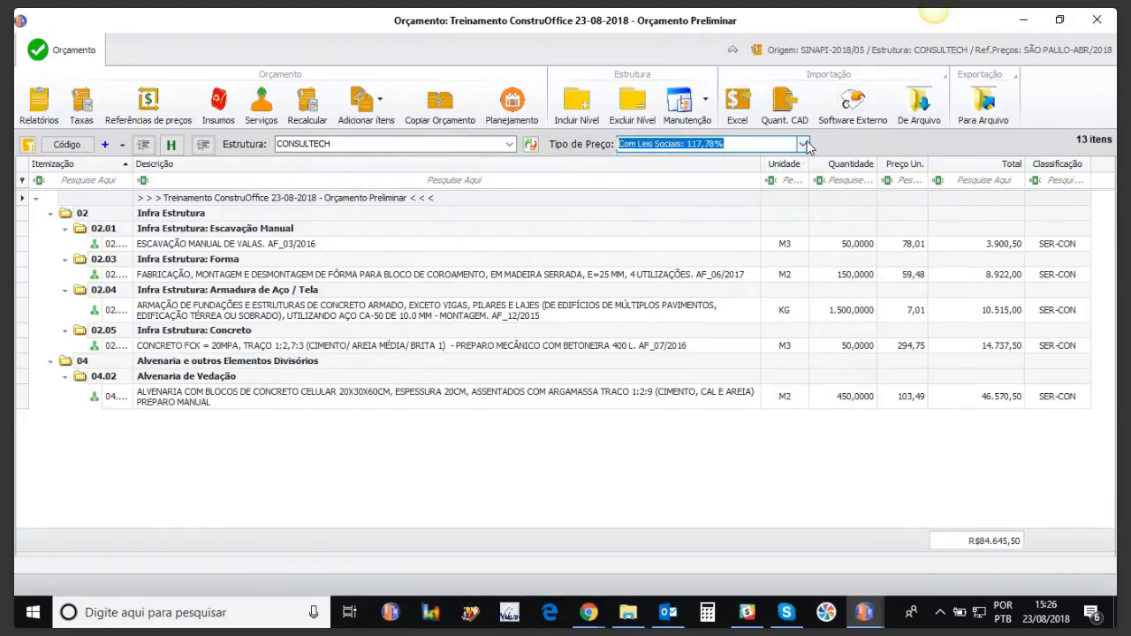
{"action": "left_click", "coordinate": [802, 144]}
{"action": "left_click", "coordinate": [791, 155]}
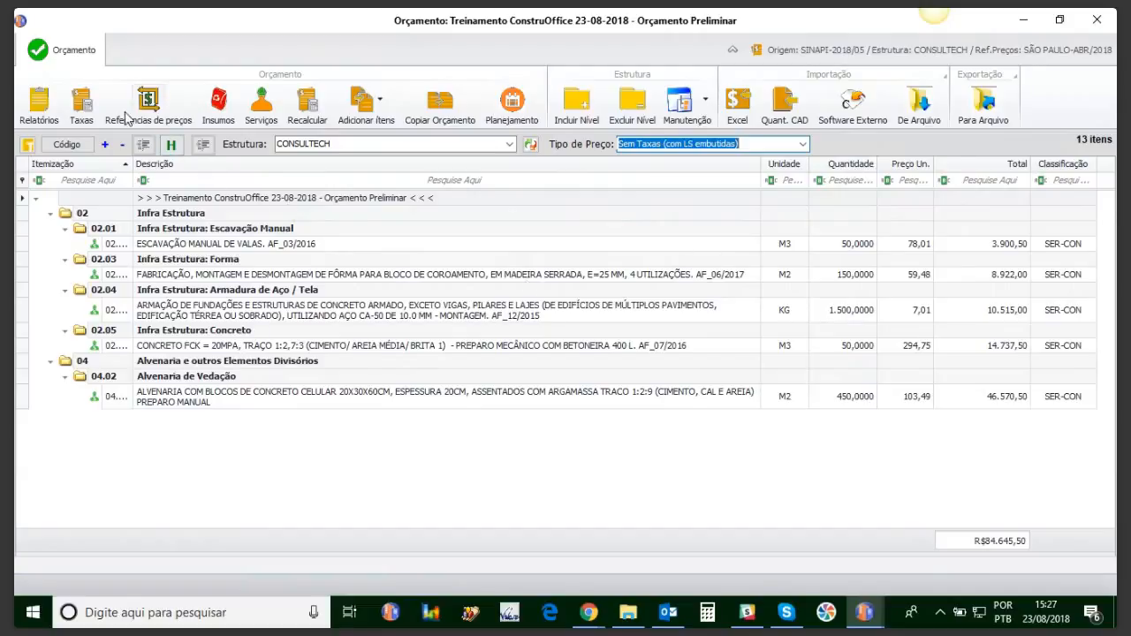
Step: Inspect the LS social charges composition, including the A2 SESI value, and reopen the tax compositions
{"action": "left_click", "coordinate": [82, 105]}
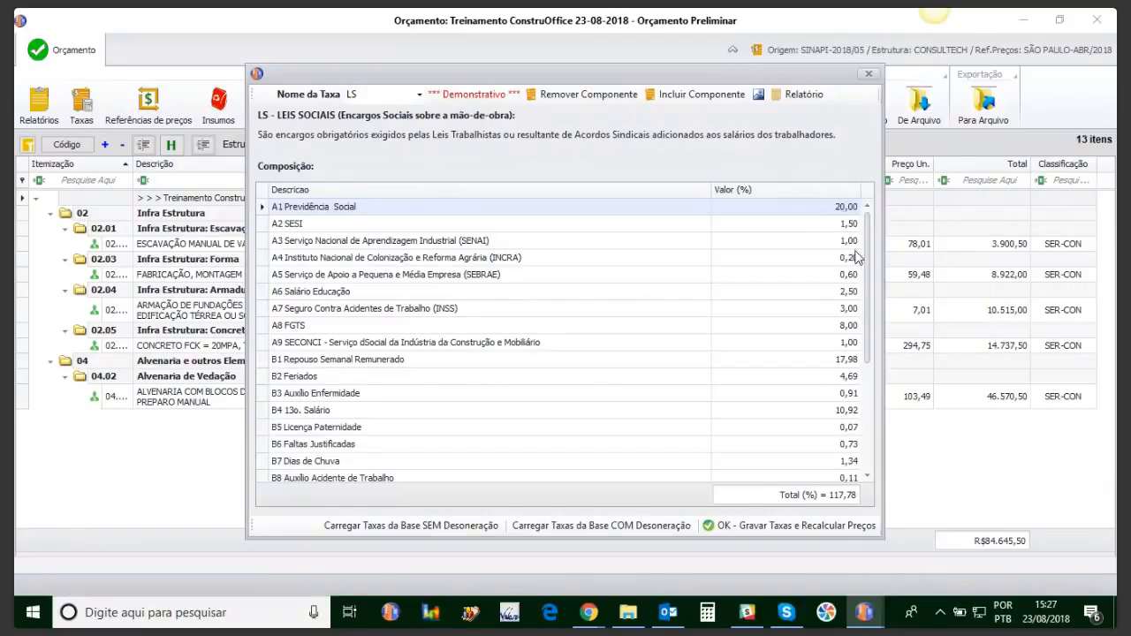
{"action": "left_click", "coordinate": [848, 226]}
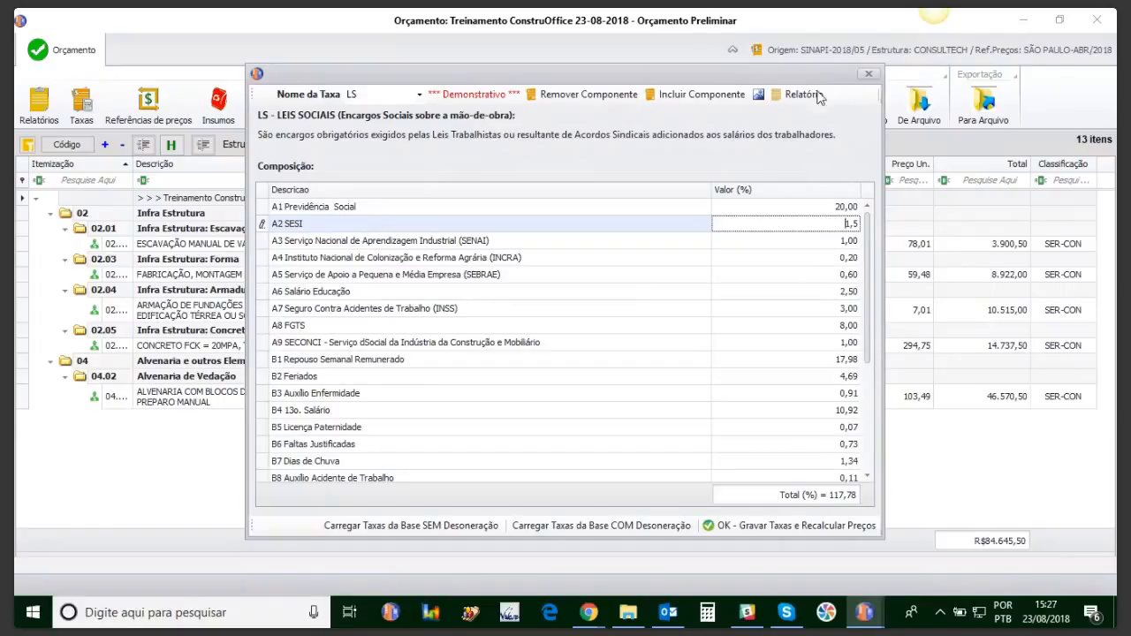
{"action": "left_click", "coordinate": [867, 75]}
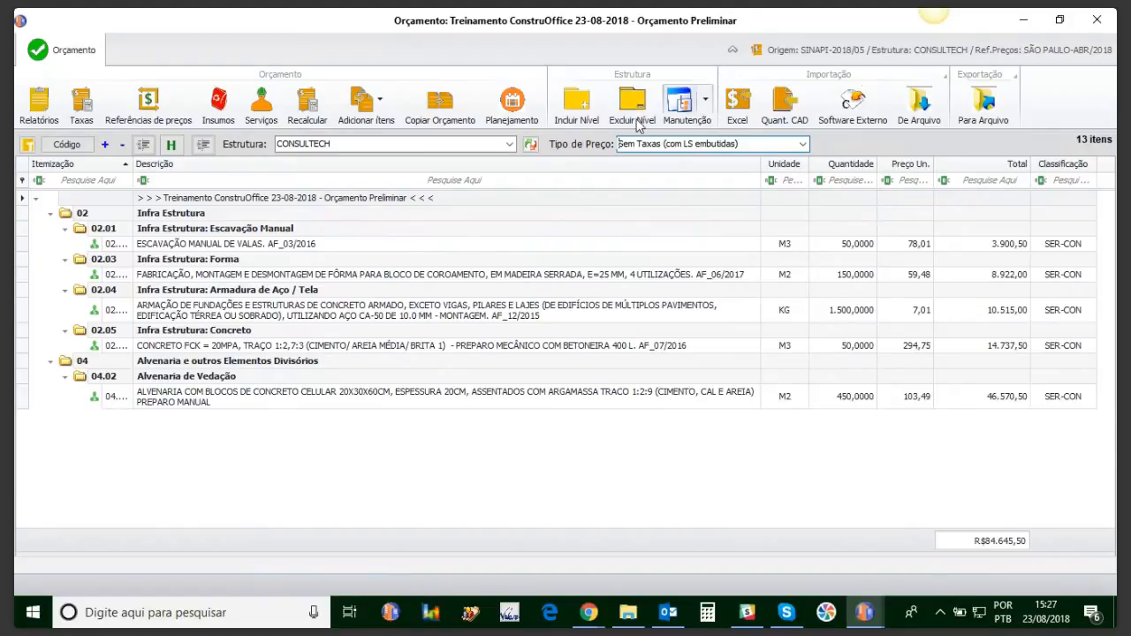
{"action": "left_click", "coordinate": [81, 115]}
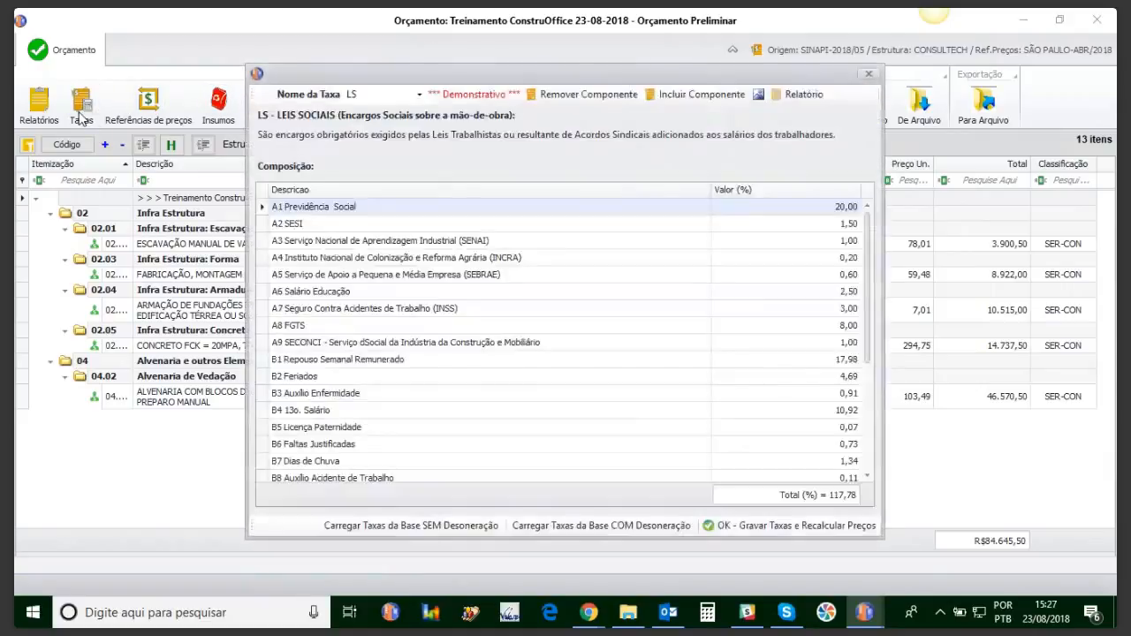
Step: Switch to the BDI composition and rename the Lucro component to Administração
{"action": "left_click", "coordinate": [419, 95]}
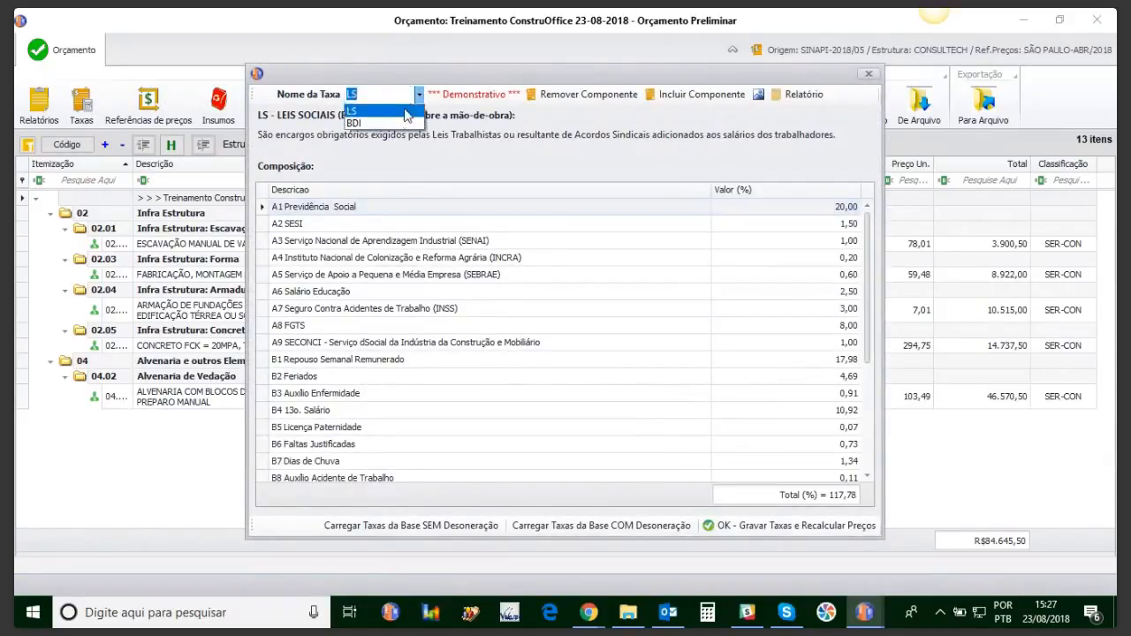
{"action": "left_click", "coordinate": [393, 129]}
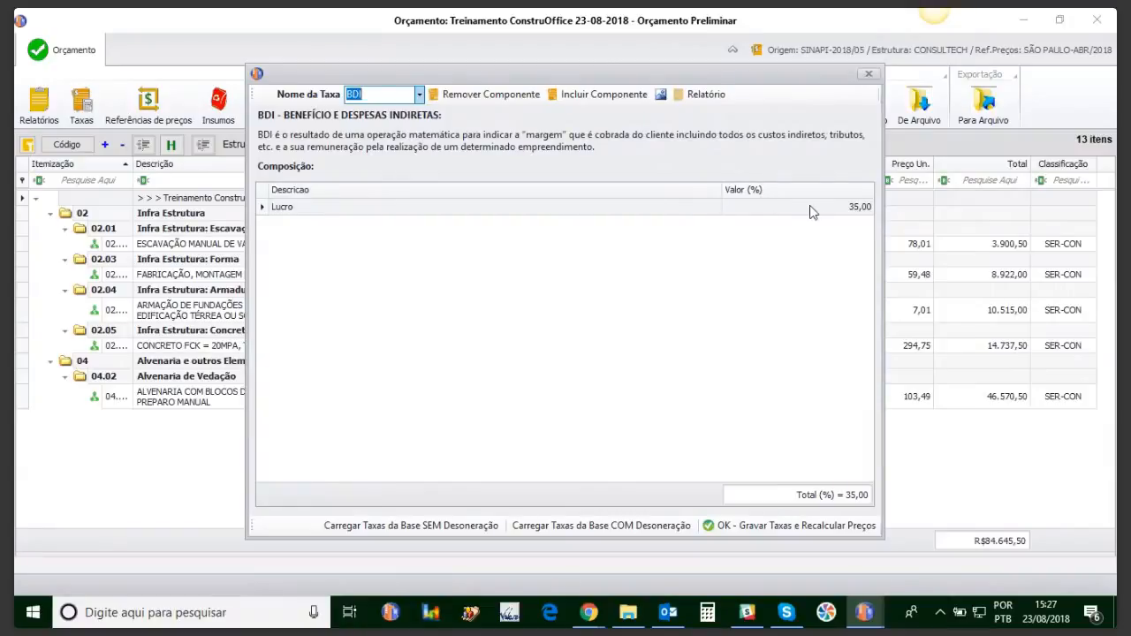
{"action": "left_click", "coordinate": [307, 207]}
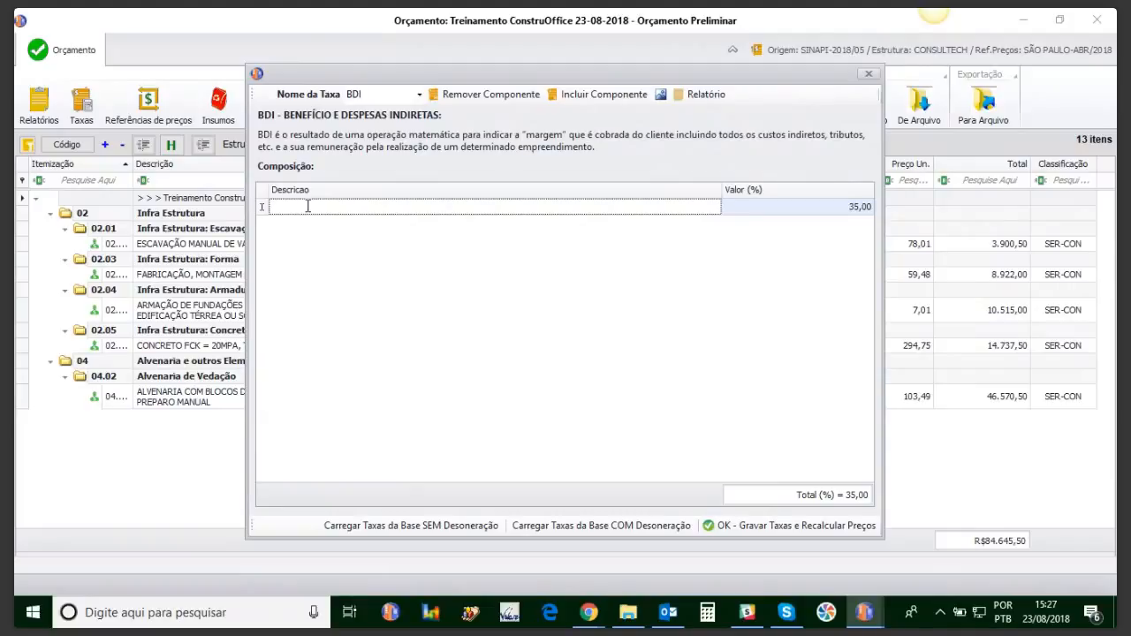
{"action": "type", "text": "Administração"}
{"action": "left_click", "coordinate": [849, 209]}
{"action": "left_click_drag", "start_coordinate": [849, 208], "coordinate": [877, 208]}
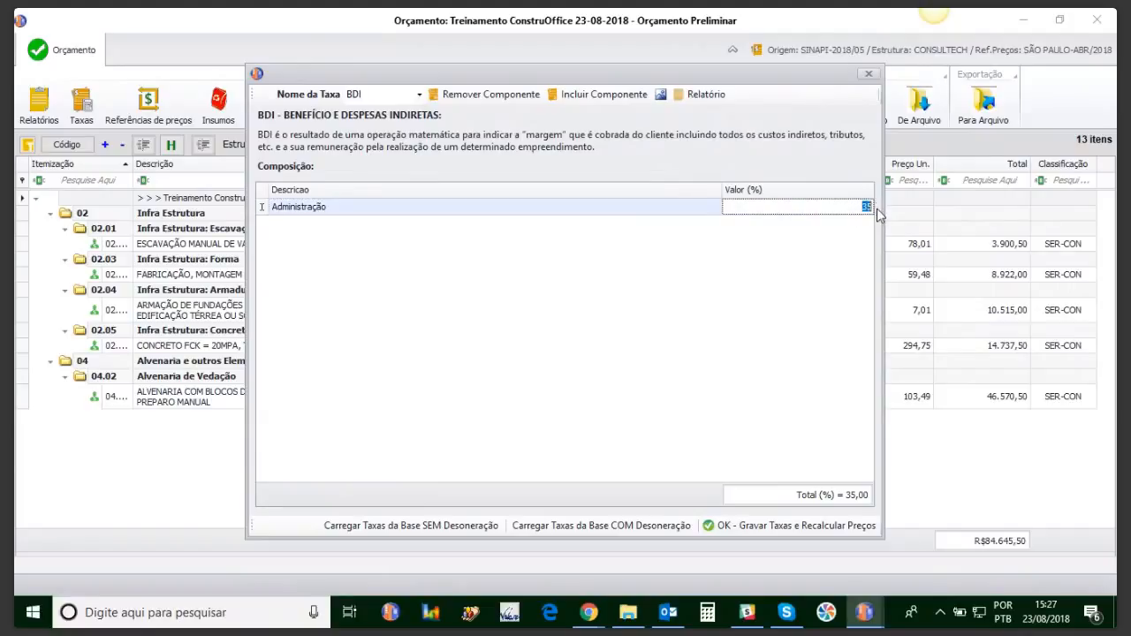
Step: Add an impostos component at 16% to the BDI
{"action": "left_click", "coordinate": [584, 99]}
{"action": "left_click", "coordinate": [384, 300]}
{"action": "type", "text": "impostos"}
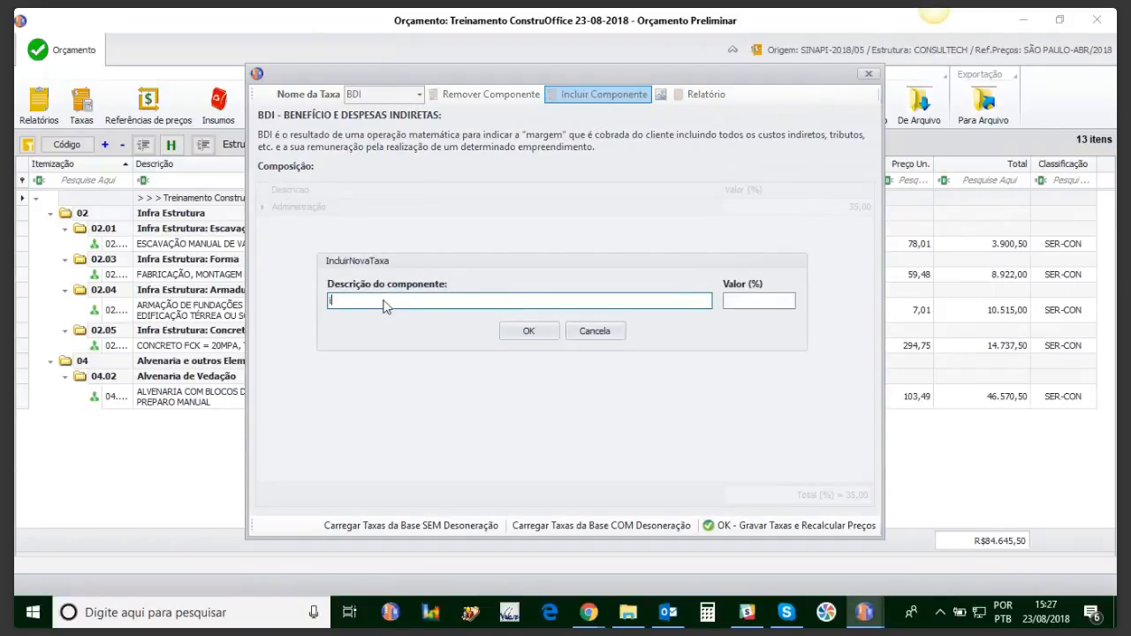
{"action": "left_click", "coordinate": [749, 302]}
{"action": "type", "text": "16"}
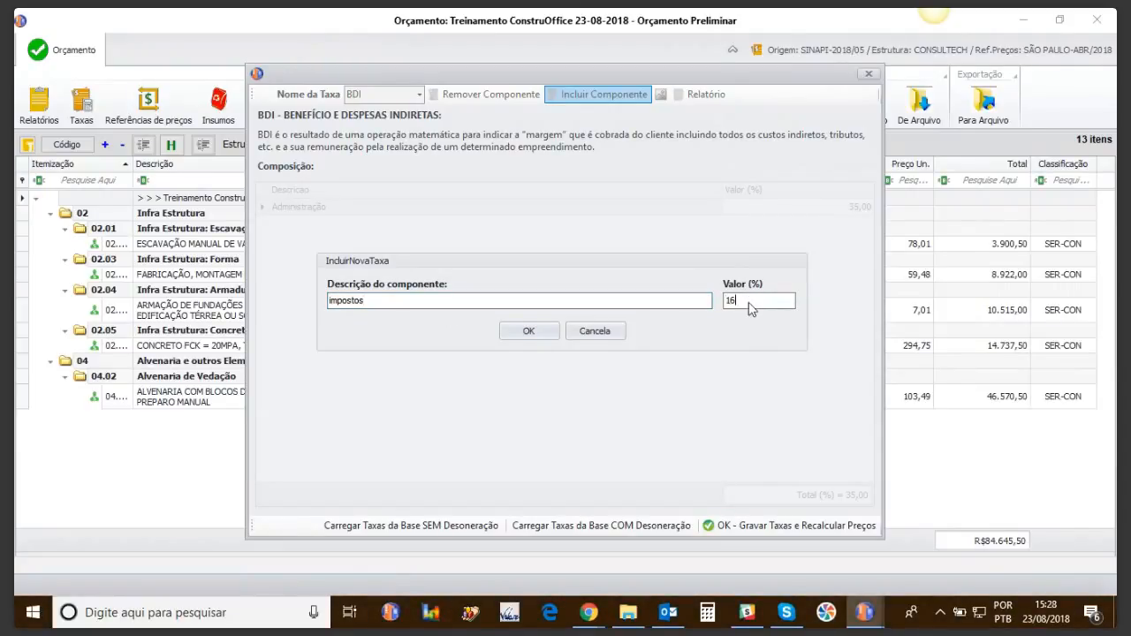
{"action": "left_click", "coordinate": [521, 332]}
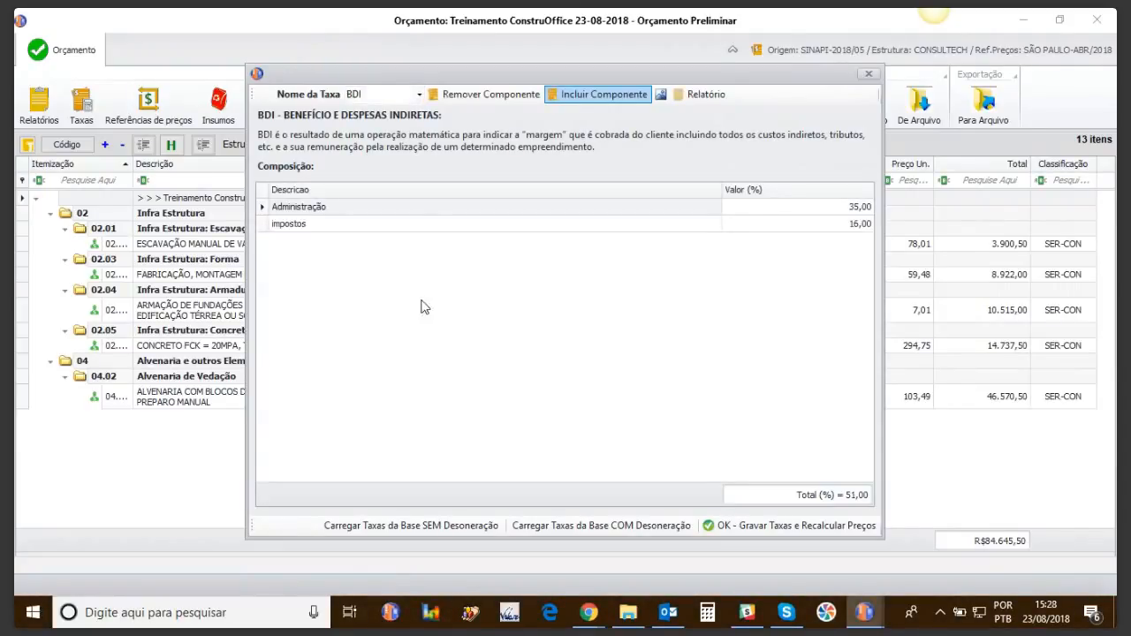
Step: Add lucro at 8%, set Administração to 5%, and save the 29% BDI
{"action": "left_click", "coordinate": [599, 96]}
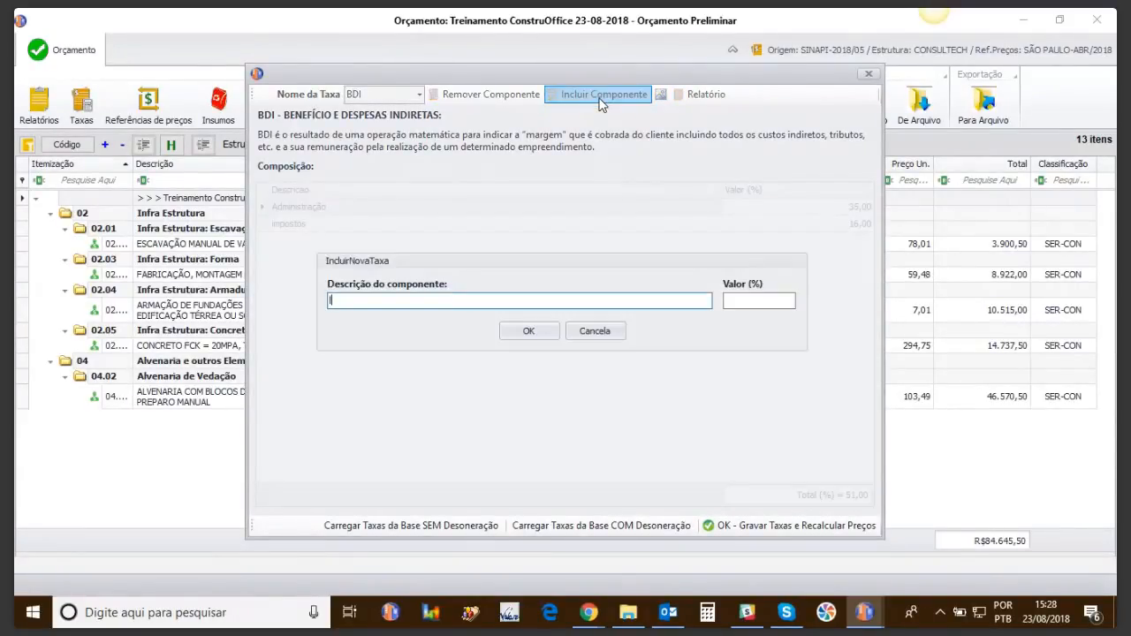
{"action": "left_click", "coordinate": [760, 302]}
{"action": "type", "text": "8"}
{"action": "left_click", "coordinate": [548, 330]}
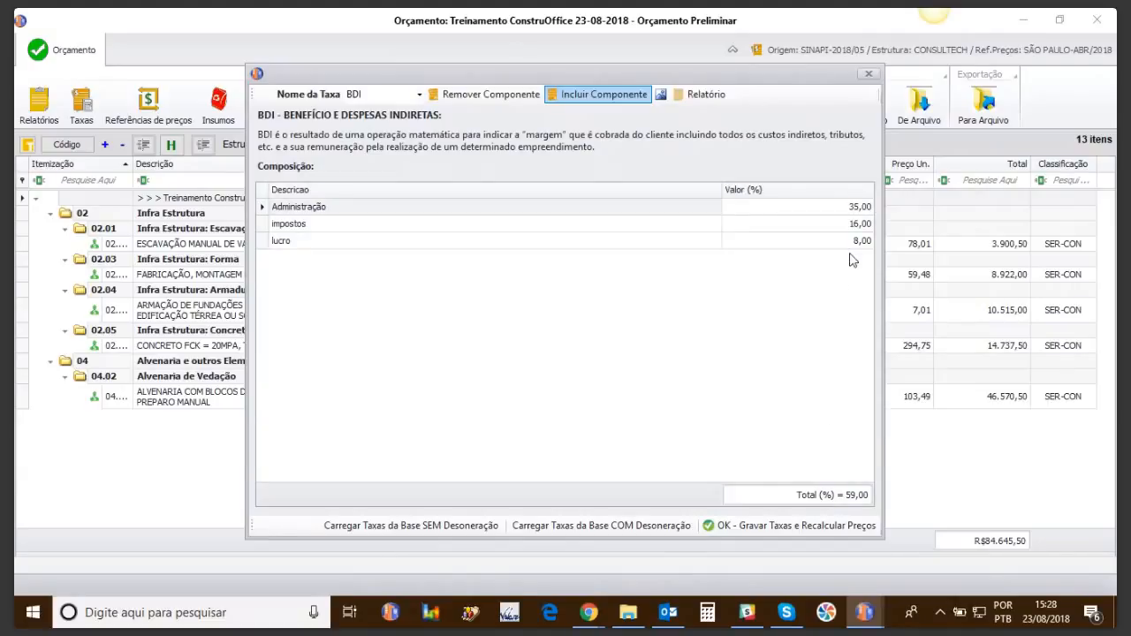
{"action": "left_click", "coordinate": [840, 204]}
{"action": "key", "text": "Return"}
{"action": "left_click", "coordinate": [829, 241]}
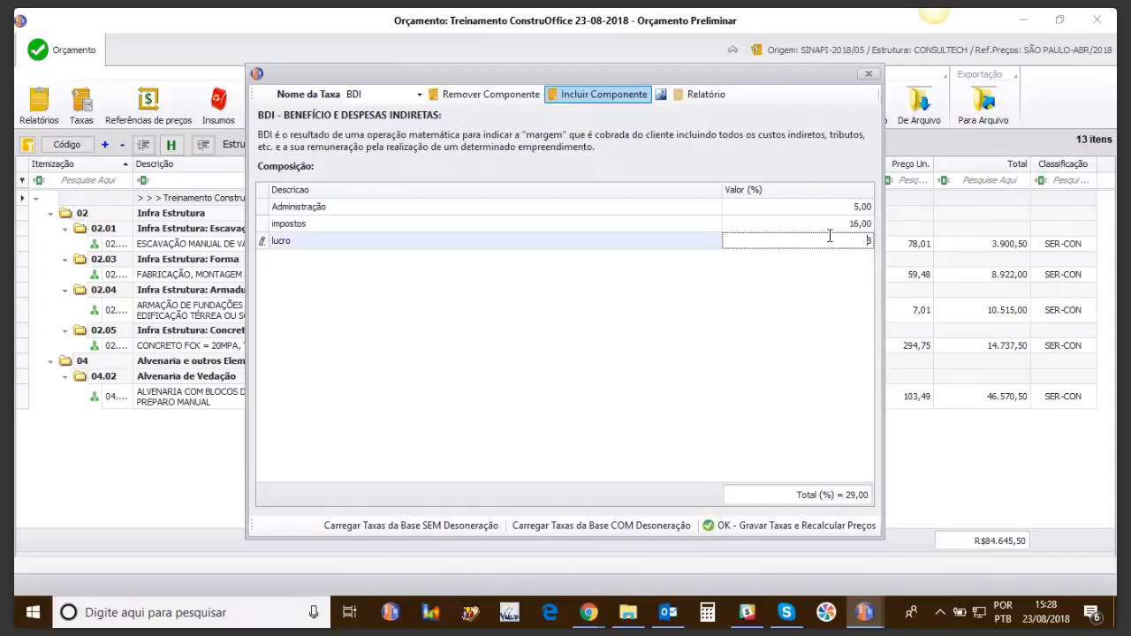
{"action": "left_click", "coordinate": [740, 530]}
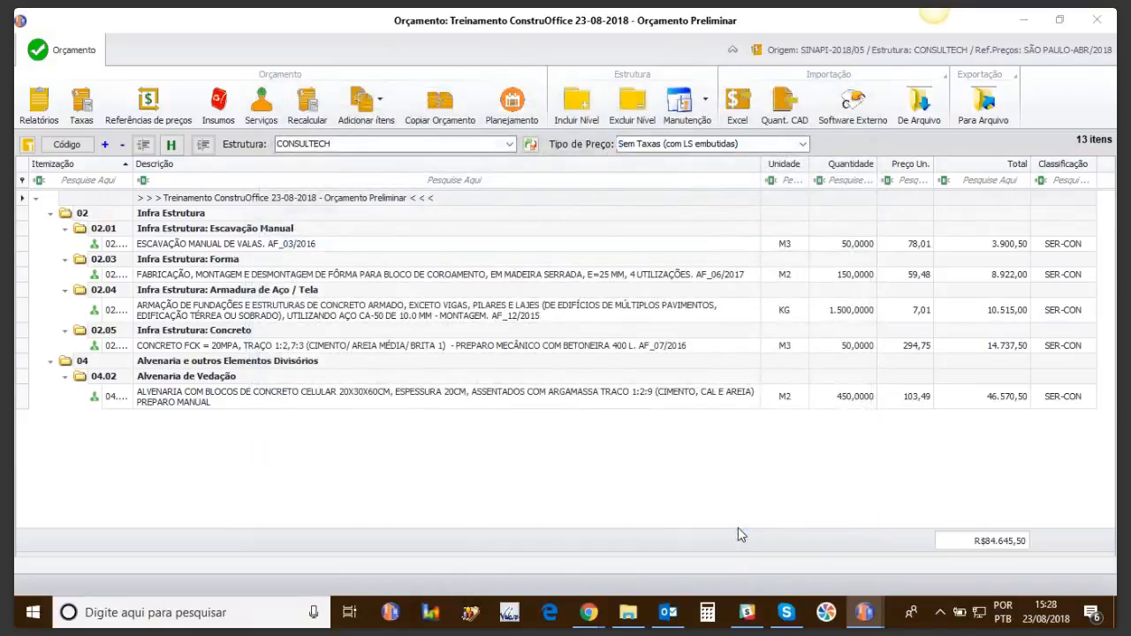
Step: Price the budget with 117,78% social charges and 29% BDI, widen item codes, and select 02.04.008
{"action": "left_click", "coordinate": [802, 143]}
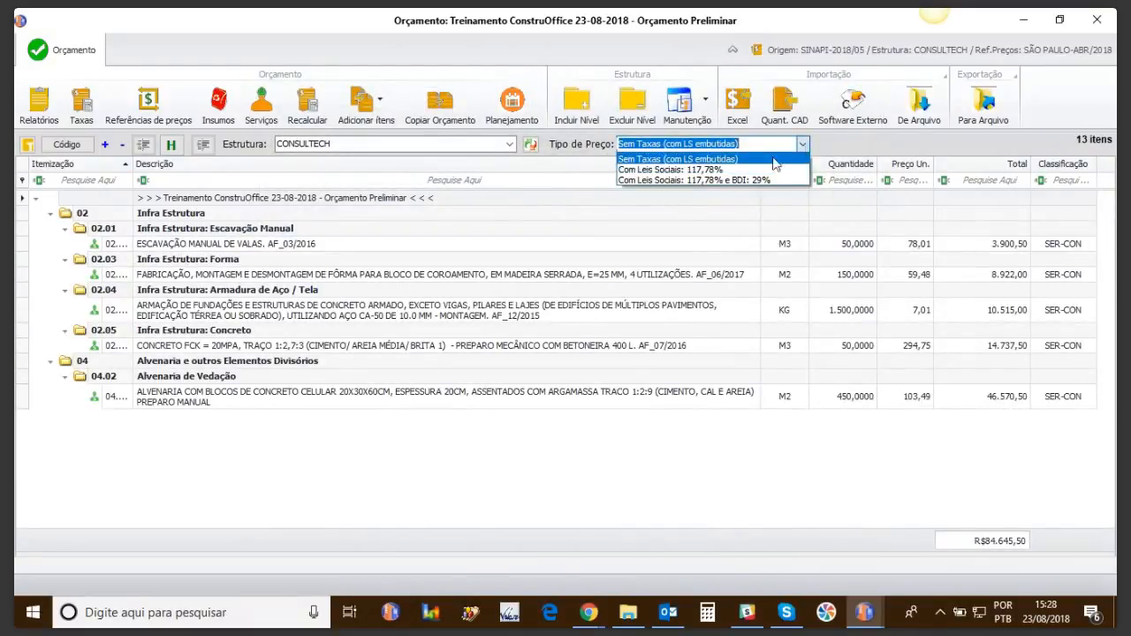
{"action": "left_click", "coordinate": [701, 180]}
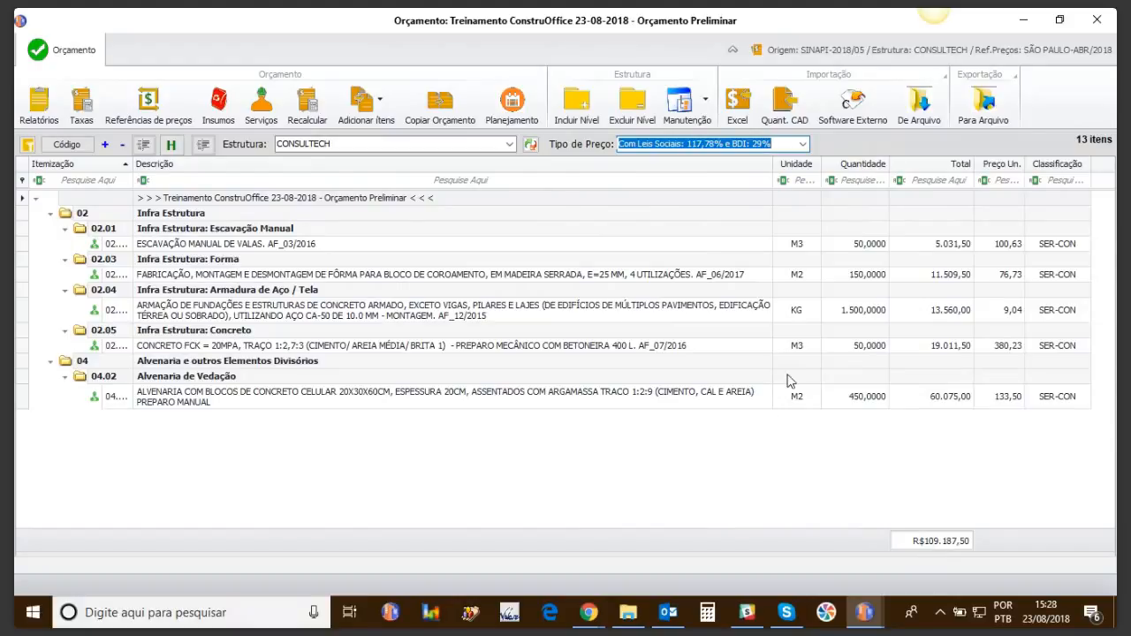
{"action": "left_click", "coordinate": [82, 103]}
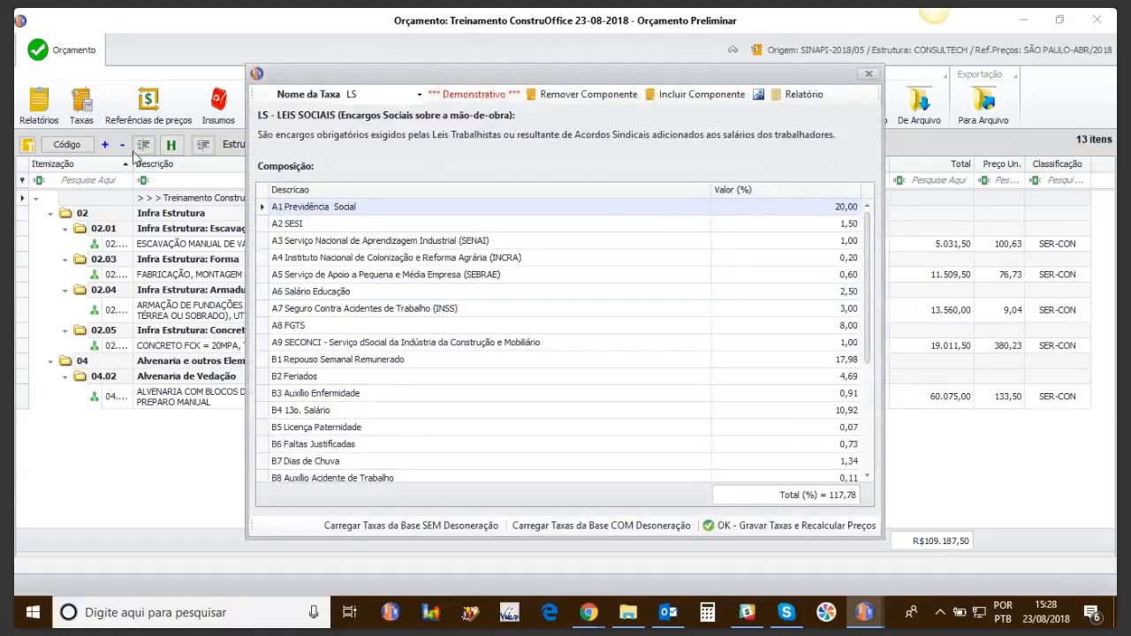
{"action": "left_click", "coordinate": [870, 75]}
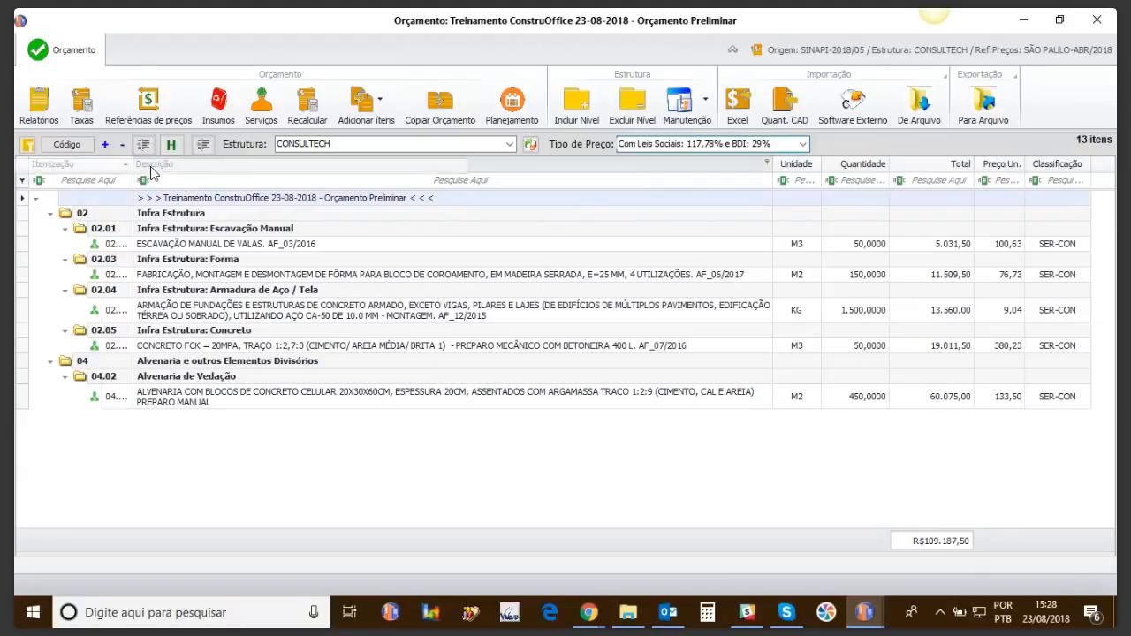
{"action": "left_click_drag", "start_coordinate": [135, 166], "coordinate": [167, 166]}
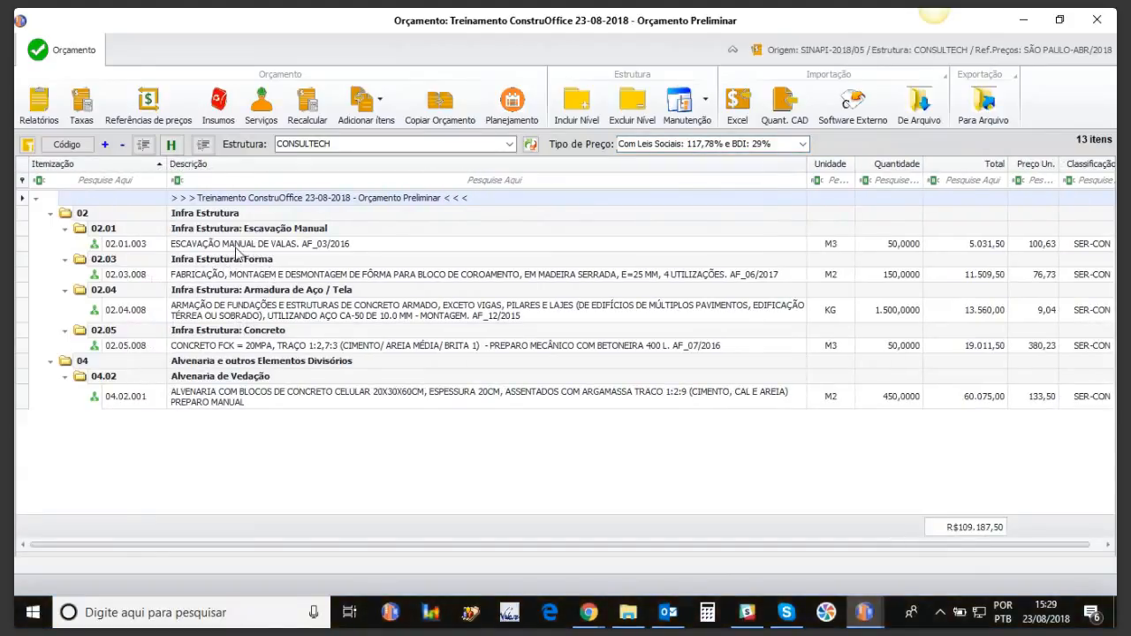
{"action": "left_click", "coordinate": [246, 318]}
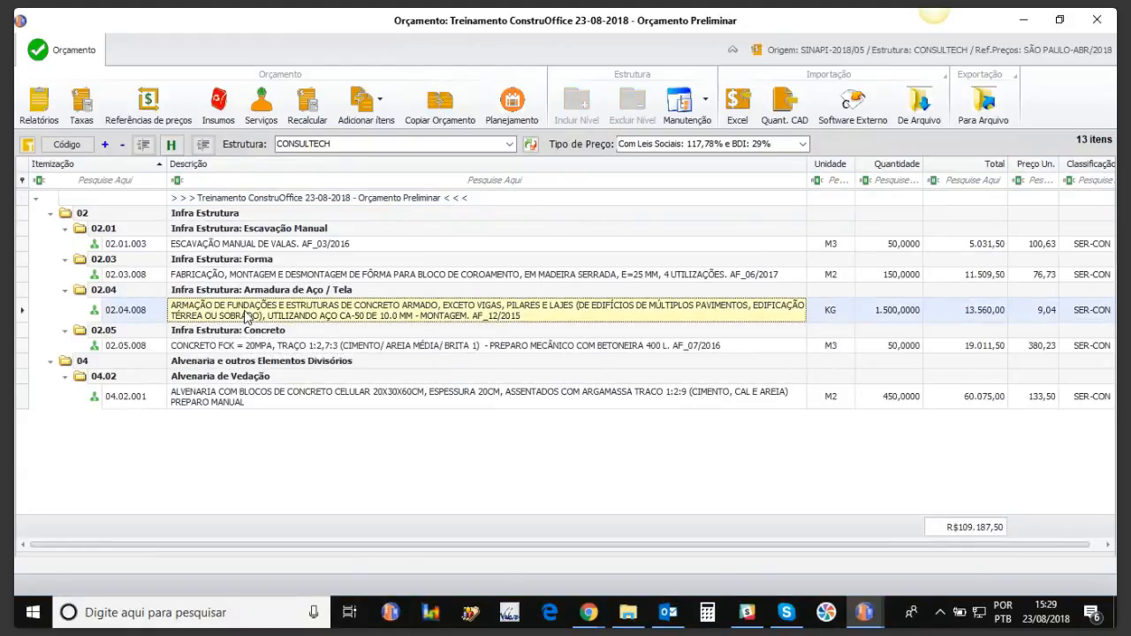
Step: Open rebar item 02.04.008's composition and explore the AJUDANTE DE ARMADOR and EPI sub-compositions
{"action": "double_click", "coordinate": [247, 316]}
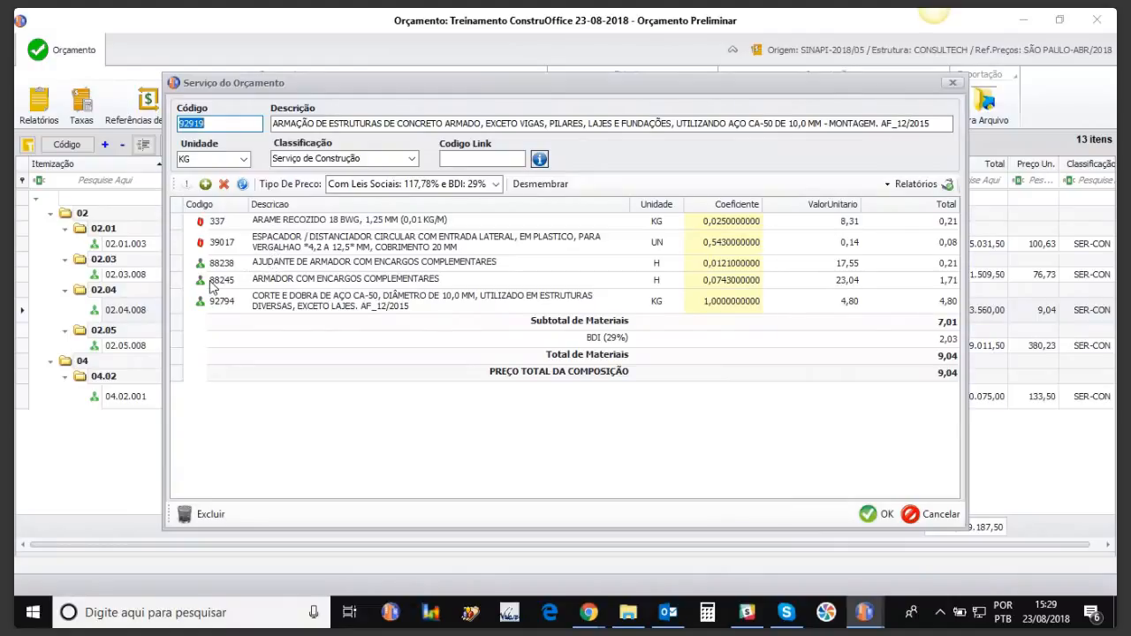
{"action": "left_click", "coordinate": [264, 265]}
{"action": "double_click", "coordinate": [267, 263]}
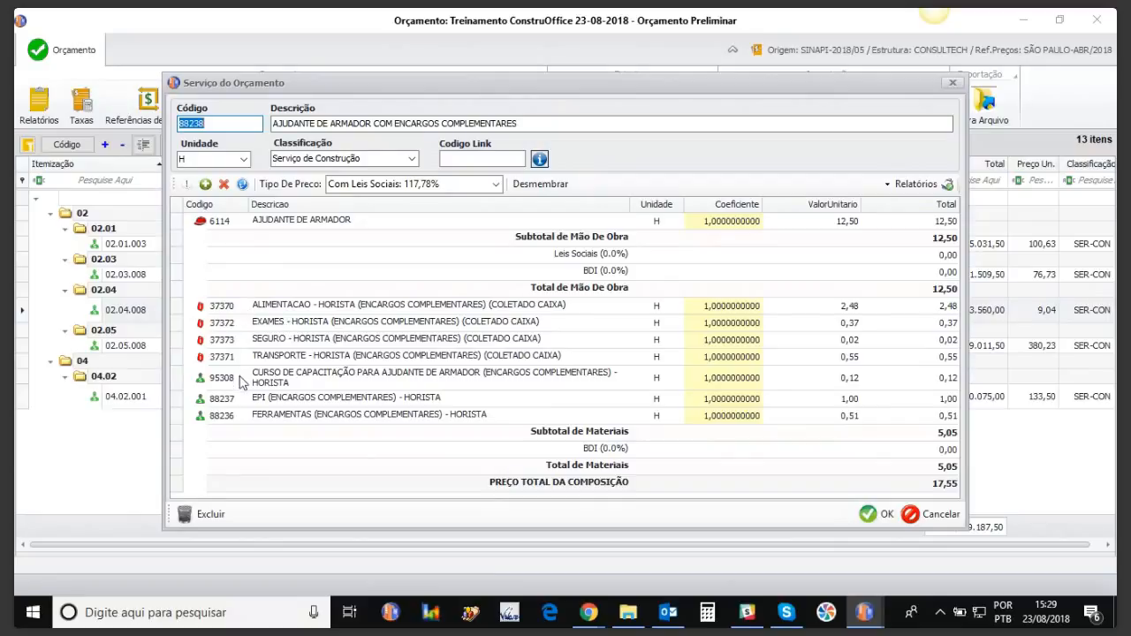
{"action": "left_click", "coordinate": [277, 402]}
{"action": "double_click", "coordinate": [276, 402]}
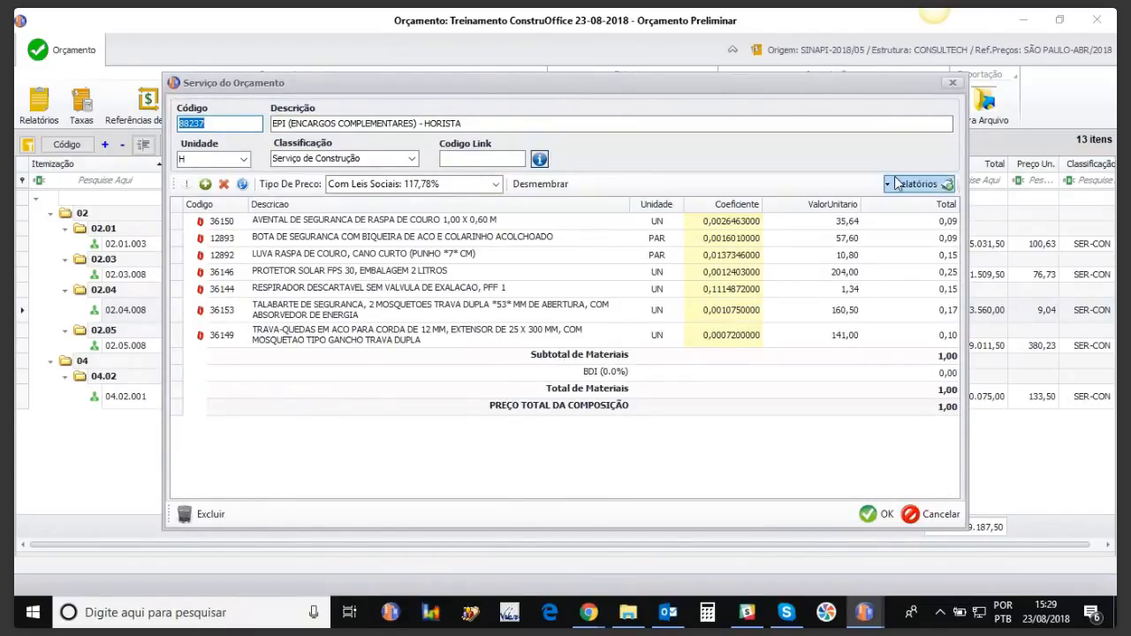
{"action": "left_click", "coordinate": [952, 85]}
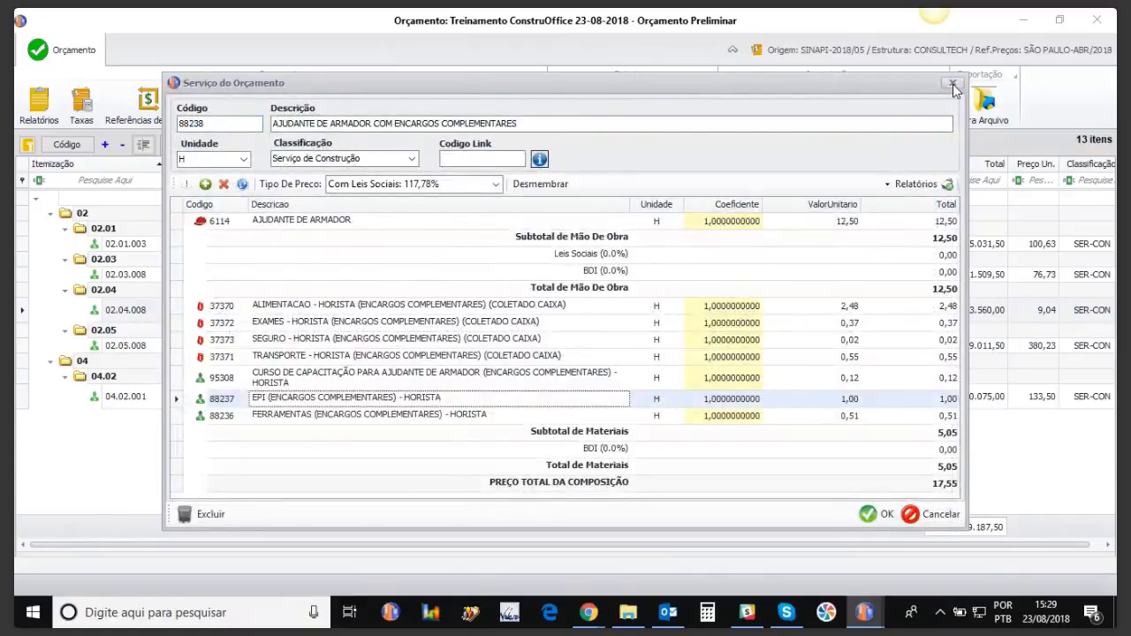
{"action": "left_click", "coordinate": [952, 85]}
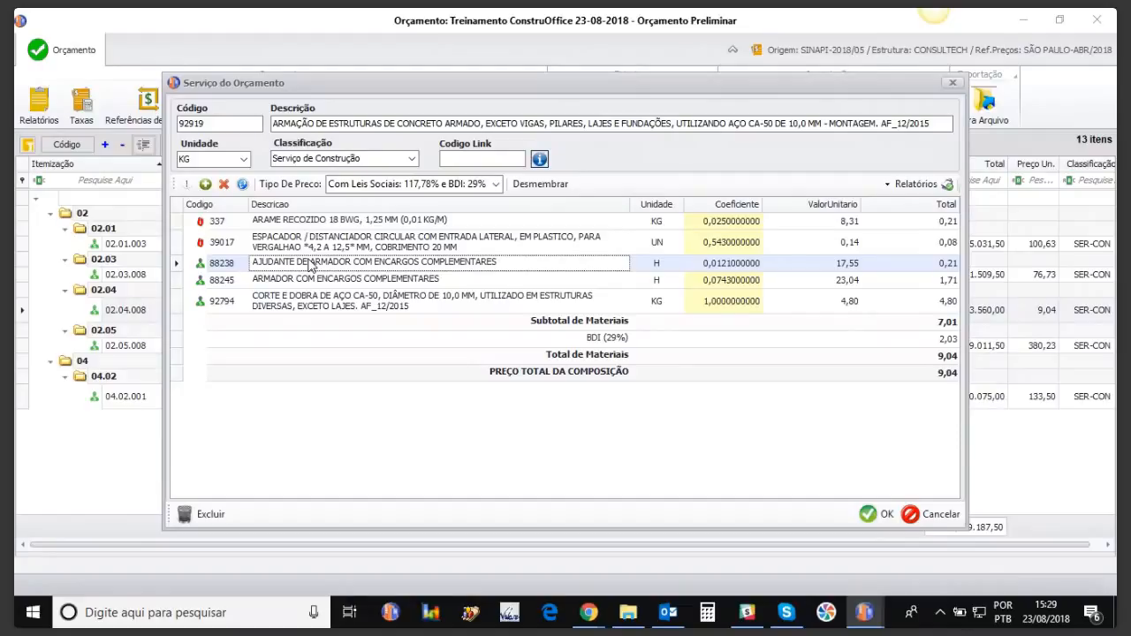
Step: Compare the fully broken-down analytical view with the composition's direct items
{"action": "left_click", "coordinate": [541, 189]}
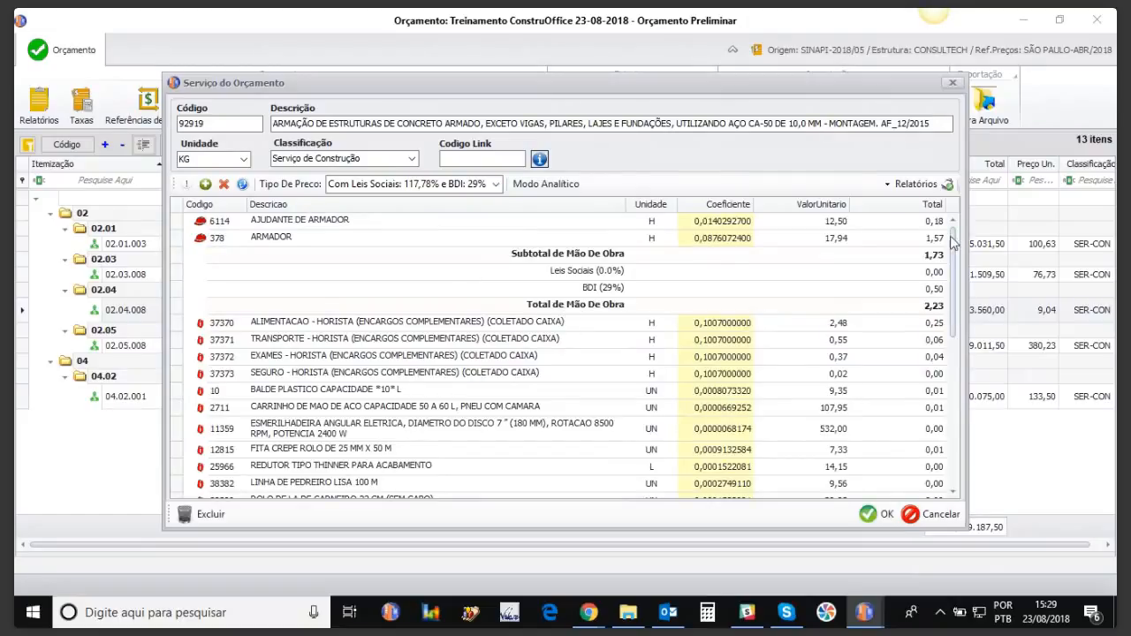
{"action": "left_click_drag", "start_coordinate": [954, 251], "coordinate": [965, 205]}
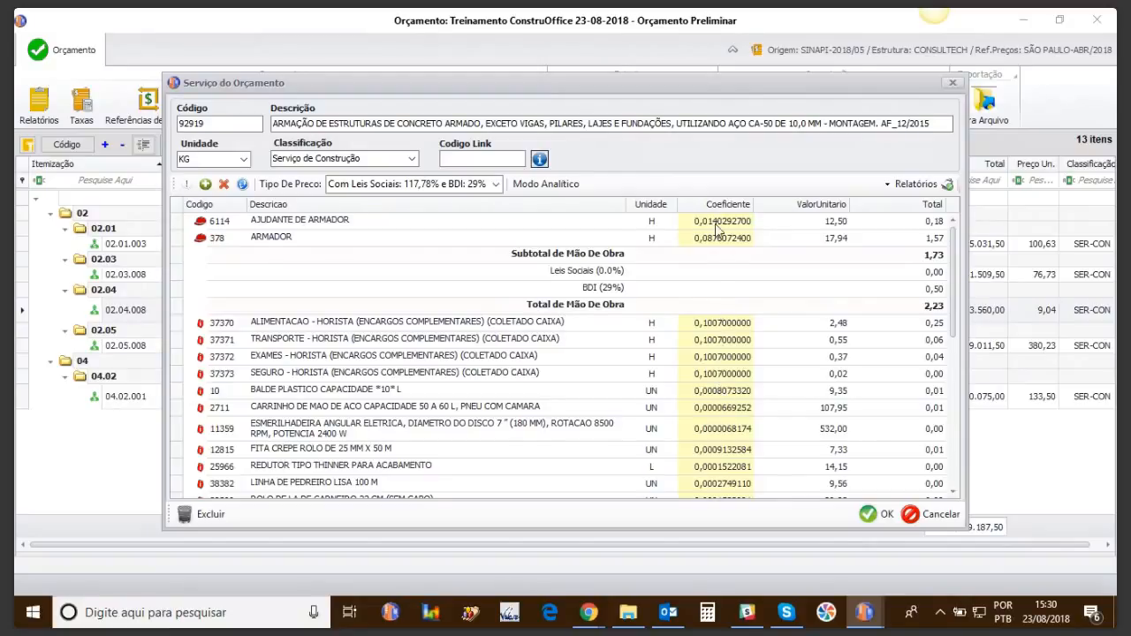
{"action": "left_click", "coordinate": [537, 185]}
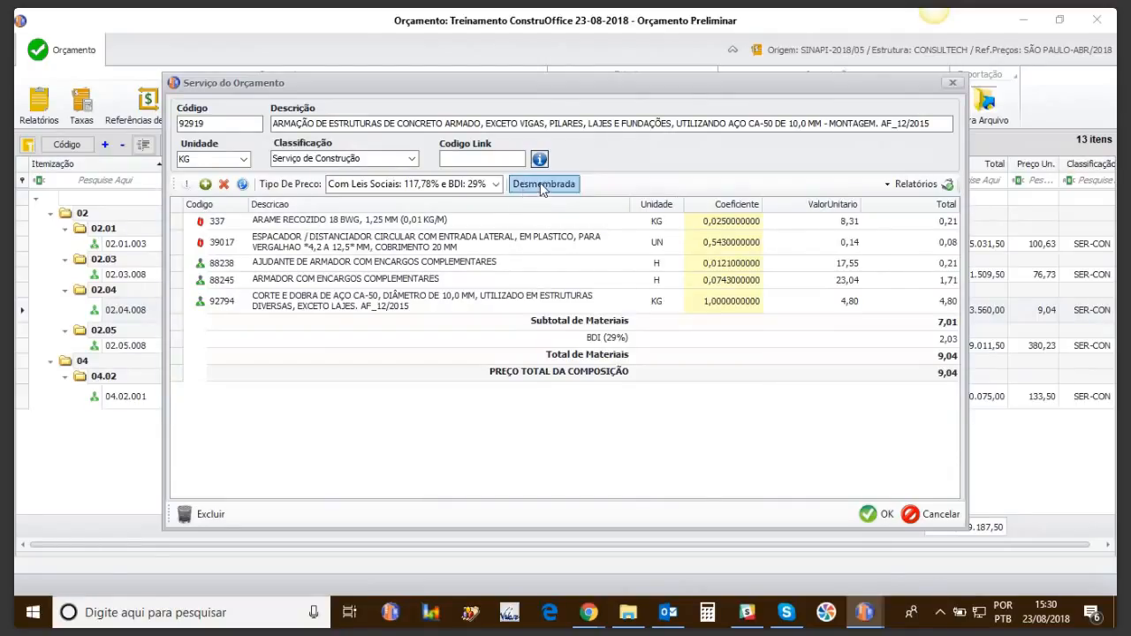
{"action": "left_click", "coordinate": [540, 184]}
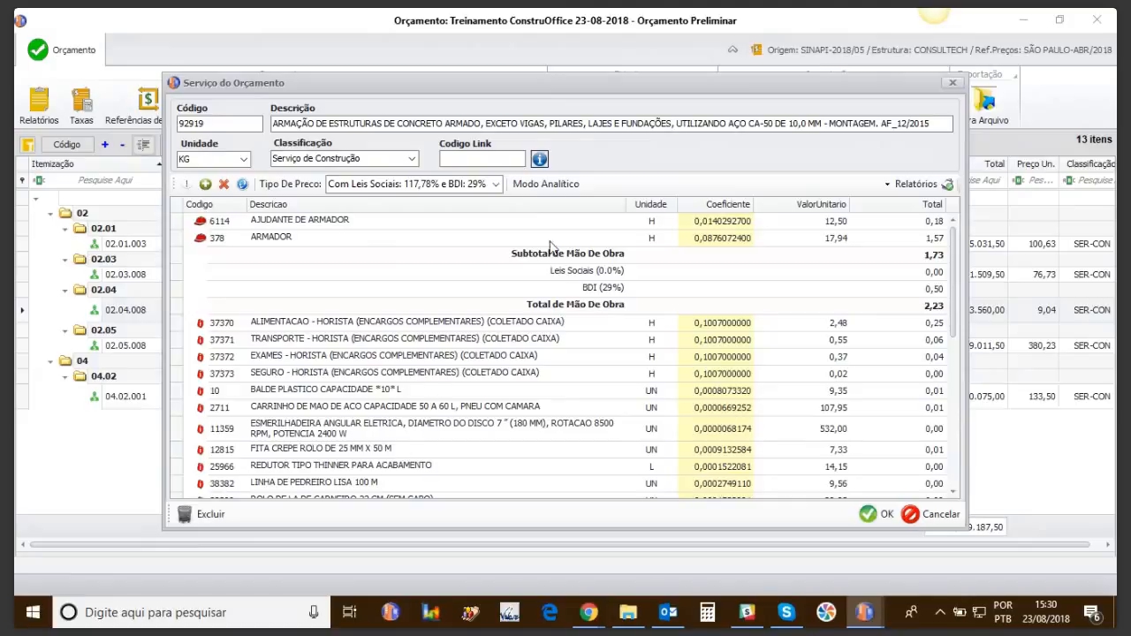
{"action": "left_click", "coordinate": [537, 185]}
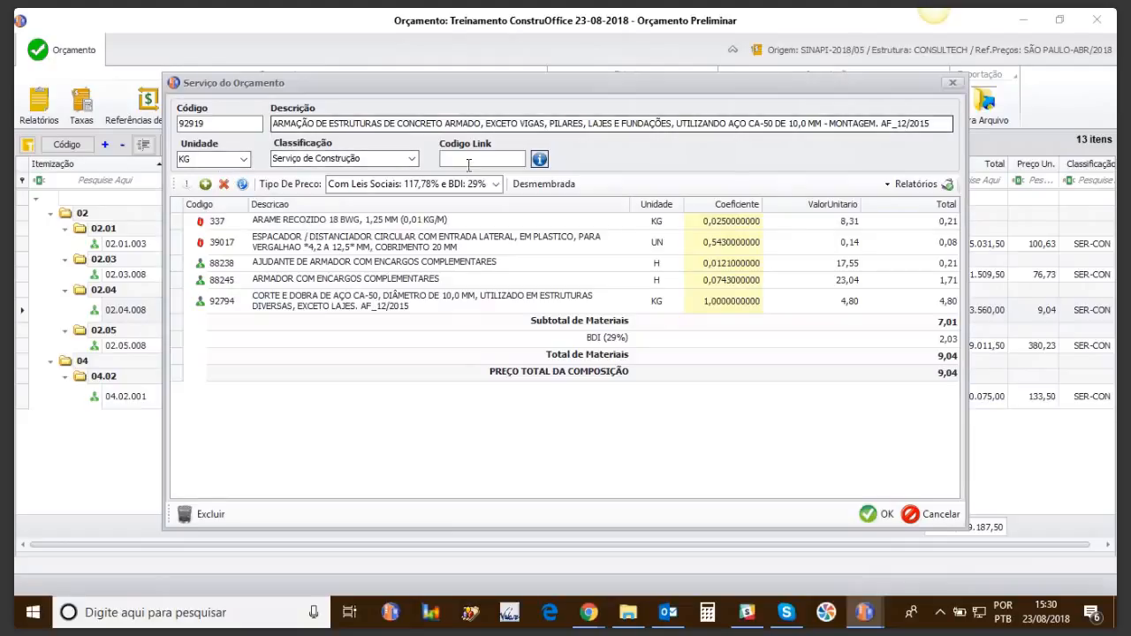
{"action": "left_click", "coordinate": [712, 222]}
Step: Change the ARAME RECOZIDO coefficient from 0,025 to 0,05 and recalculate the composition to R$9,31
{"action": "left_click_drag", "start_coordinate": [750, 222], "coordinate": [766, 222]}
{"action": "type", "text": "50"}
{"action": "left_click", "coordinate": [733, 243]}
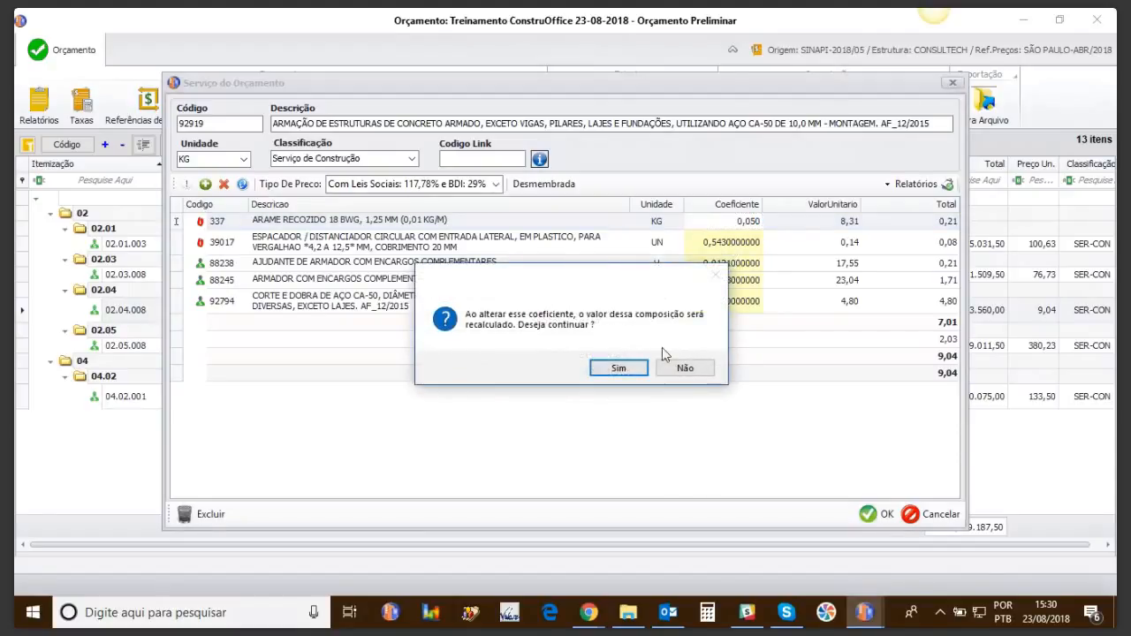
{"action": "left_click", "coordinate": [618, 367]}
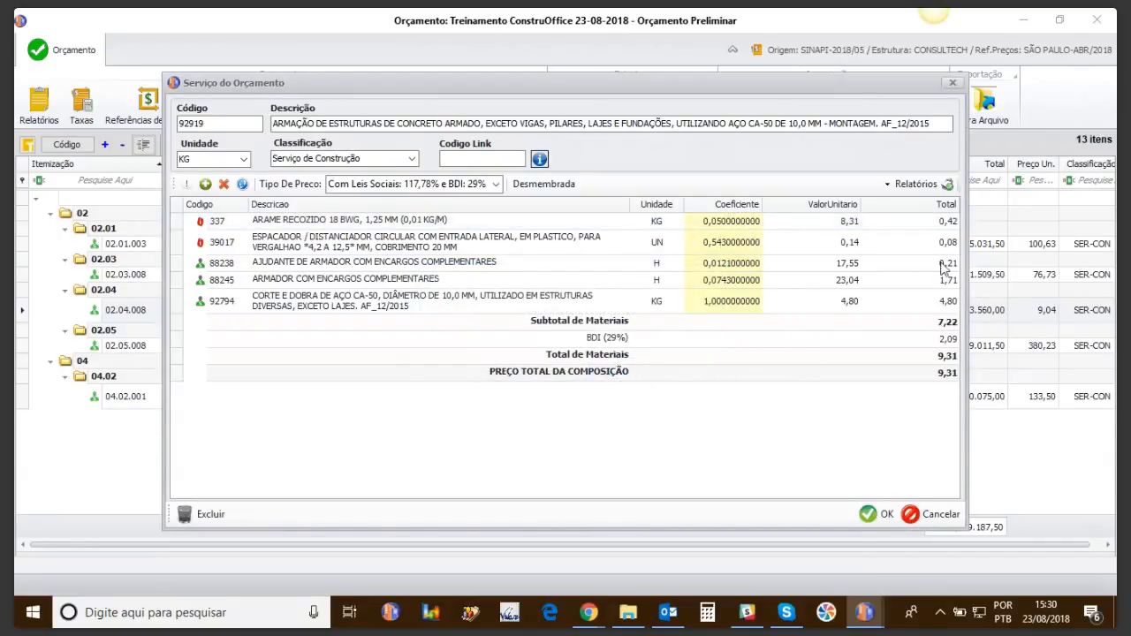
{"action": "left_click", "coordinate": [879, 514]}
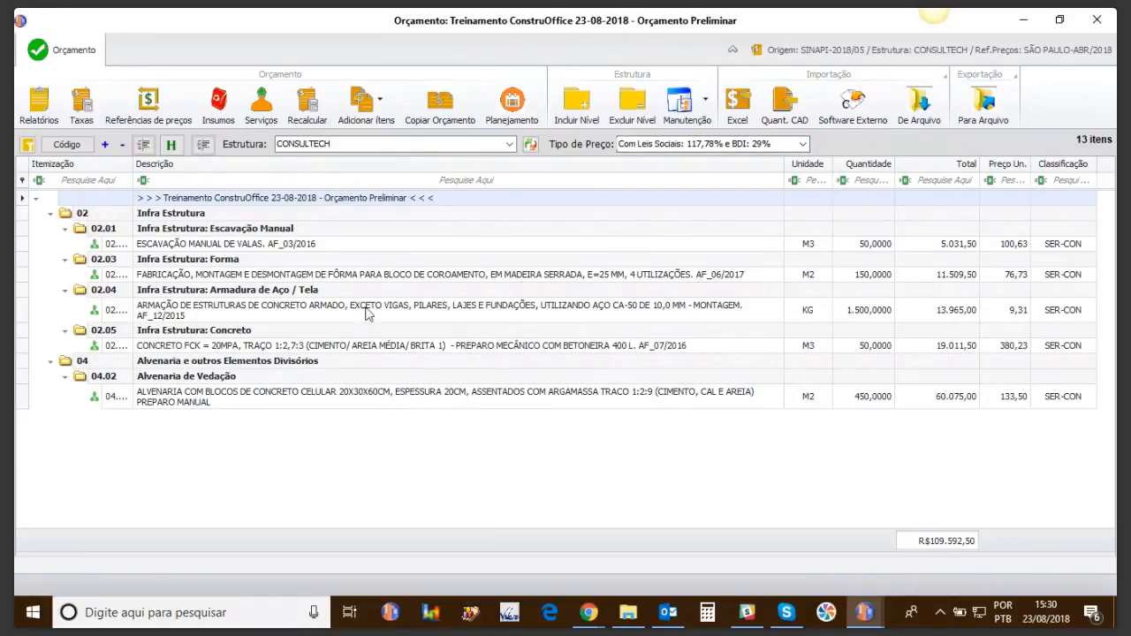
Step: In the Armação composition, change the ARAME RECOZIDO coefficient to 1,05, save, and confirm recalculation
{"action": "left_click", "coordinate": [266, 306]}
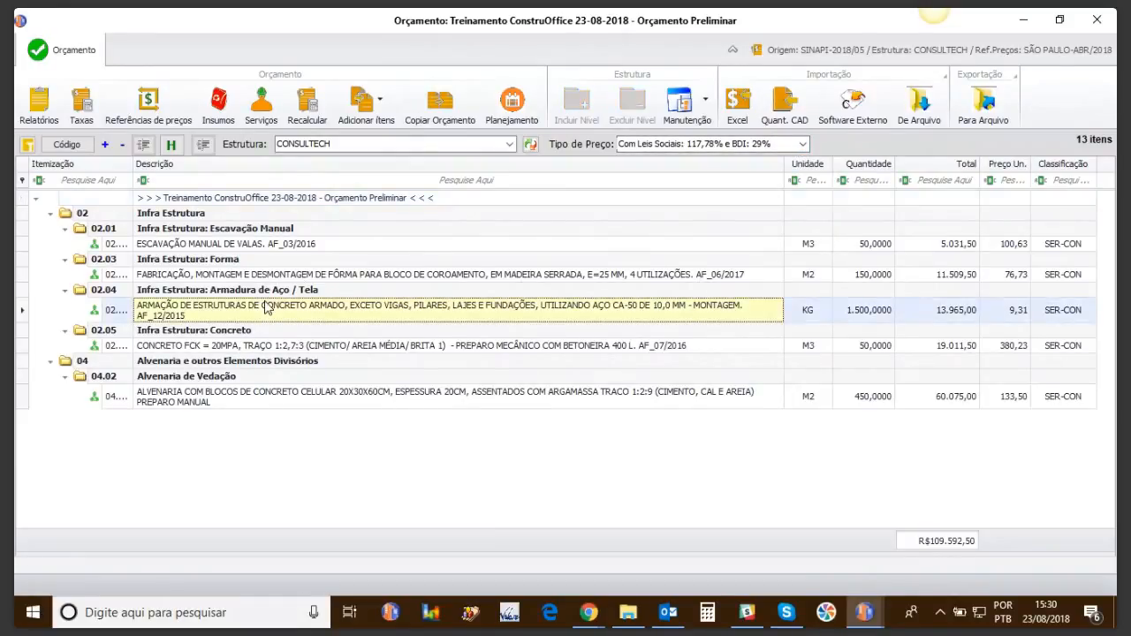
{"action": "double_click", "coordinate": [266, 306]}
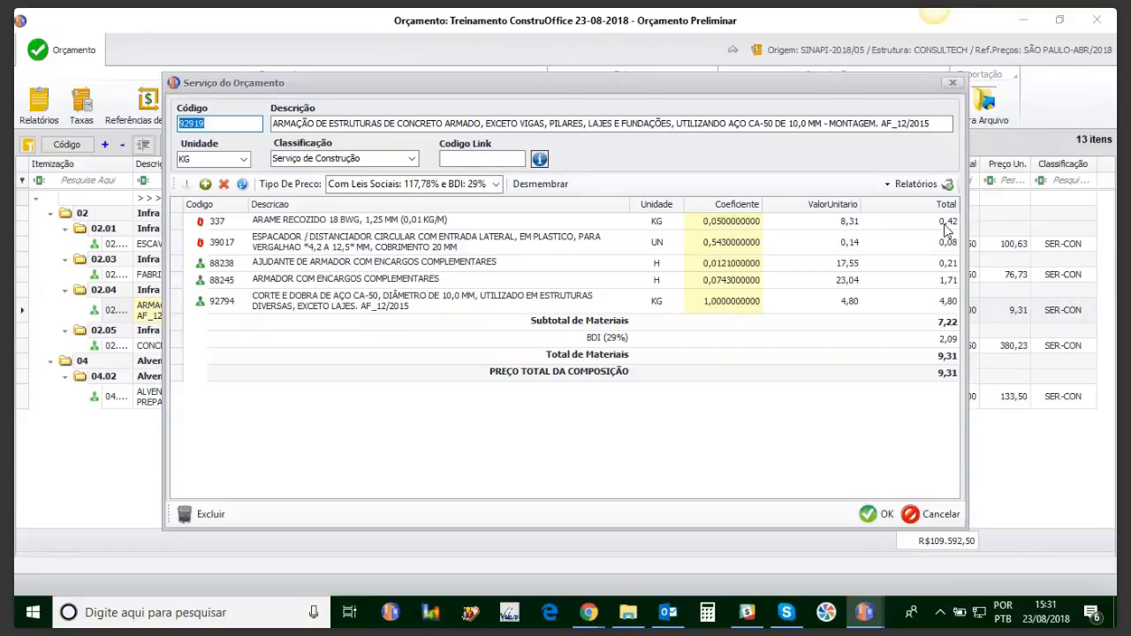
{"action": "left_click", "coordinate": [953, 84]}
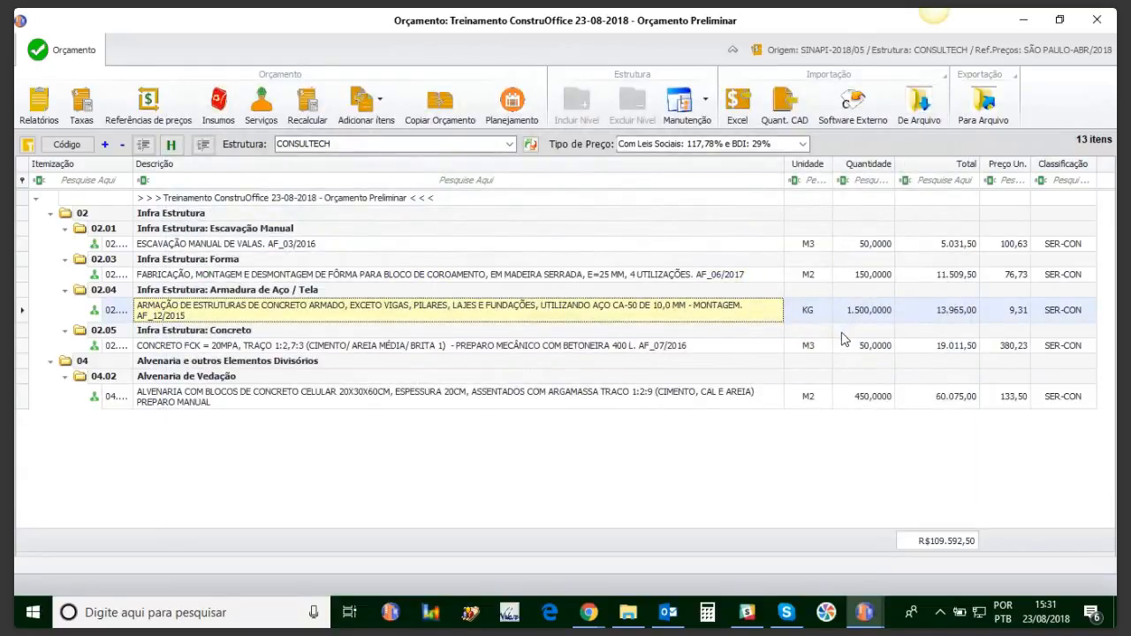
{"action": "double_click", "coordinate": [634, 307]}
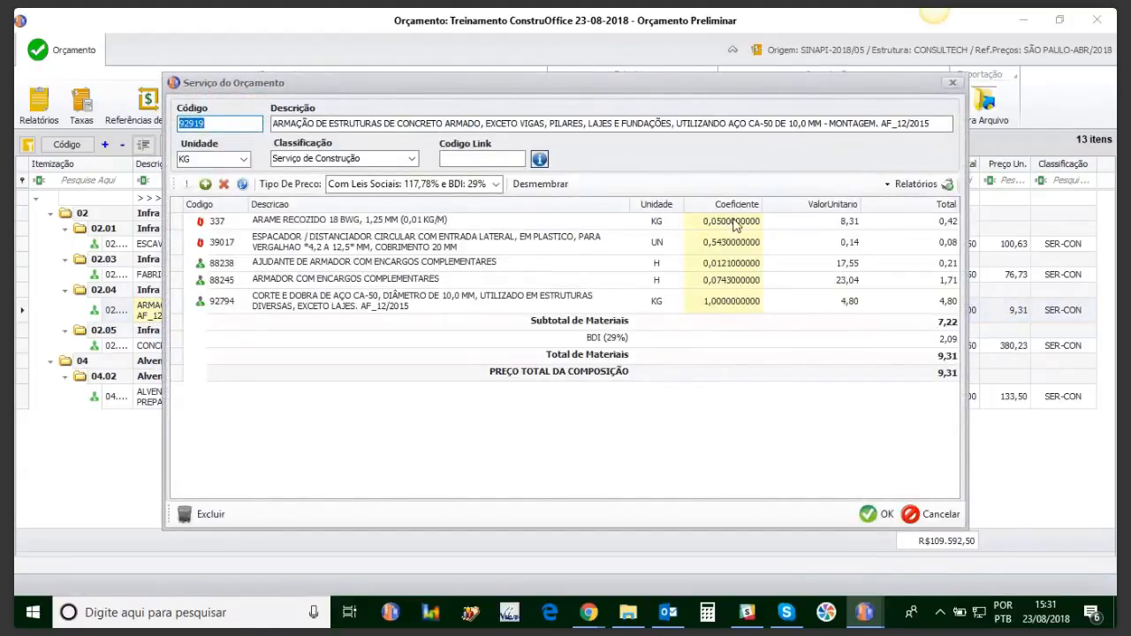
{"action": "left_click", "coordinate": [709, 221]}
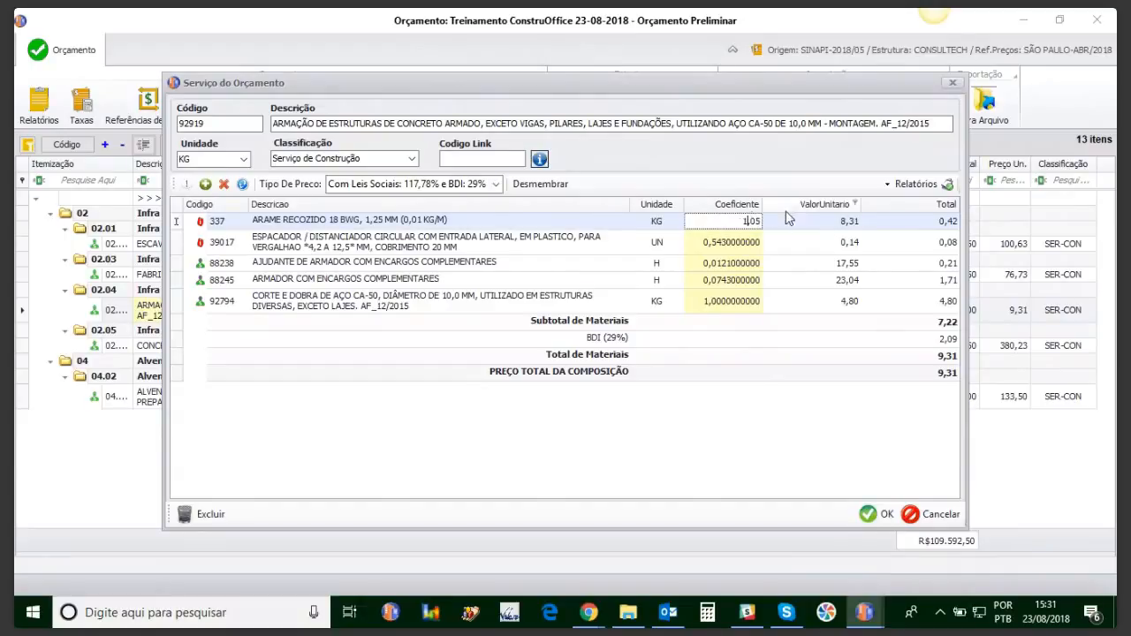
{"action": "left_click", "coordinate": [869, 523]}
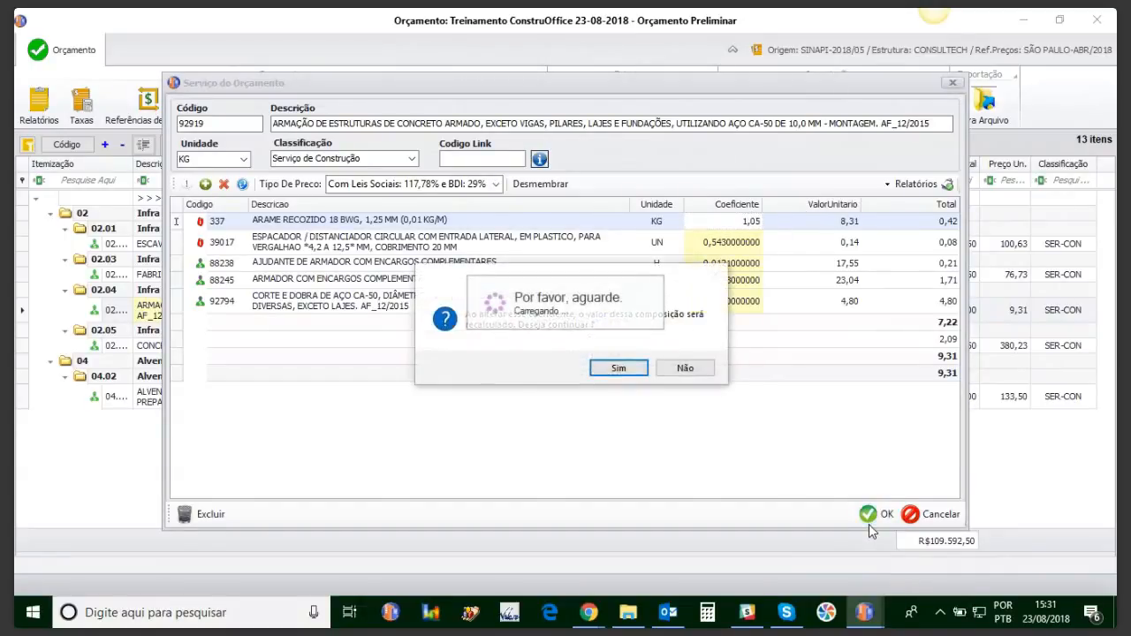
{"action": "left_click", "coordinate": [617, 369]}
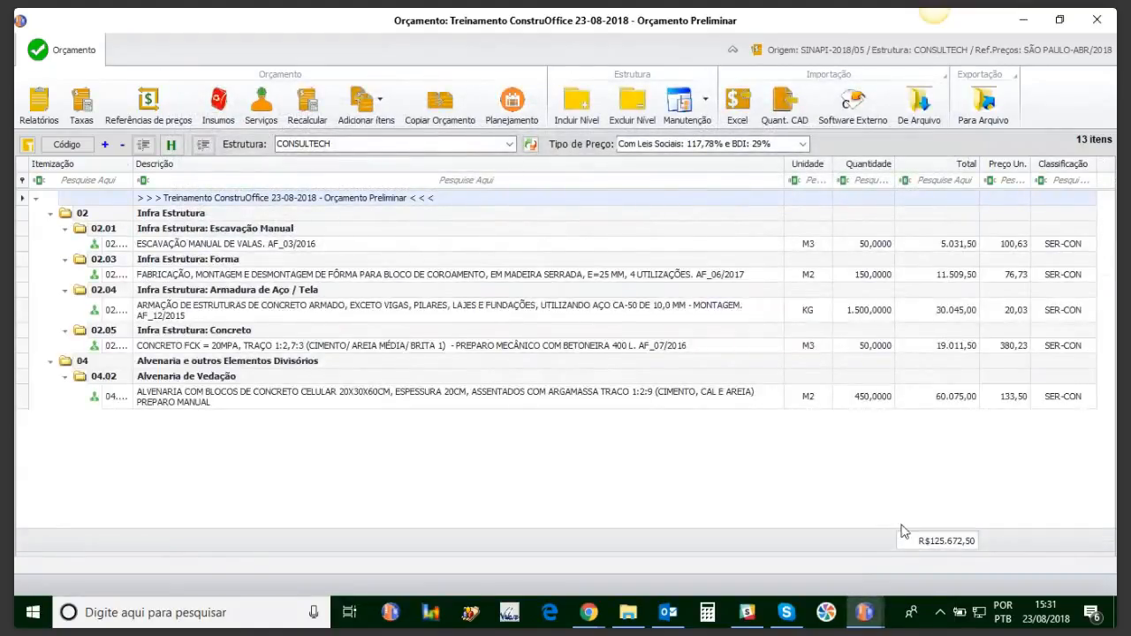
Step: Recheck the rebar composition at 20,03/KG, dismissing the error dialogs with Continuar
{"action": "left_click", "coordinate": [952, 346]}
{"action": "left_click_drag", "start_coordinate": [955, 309], "coordinate": [943, 347]}
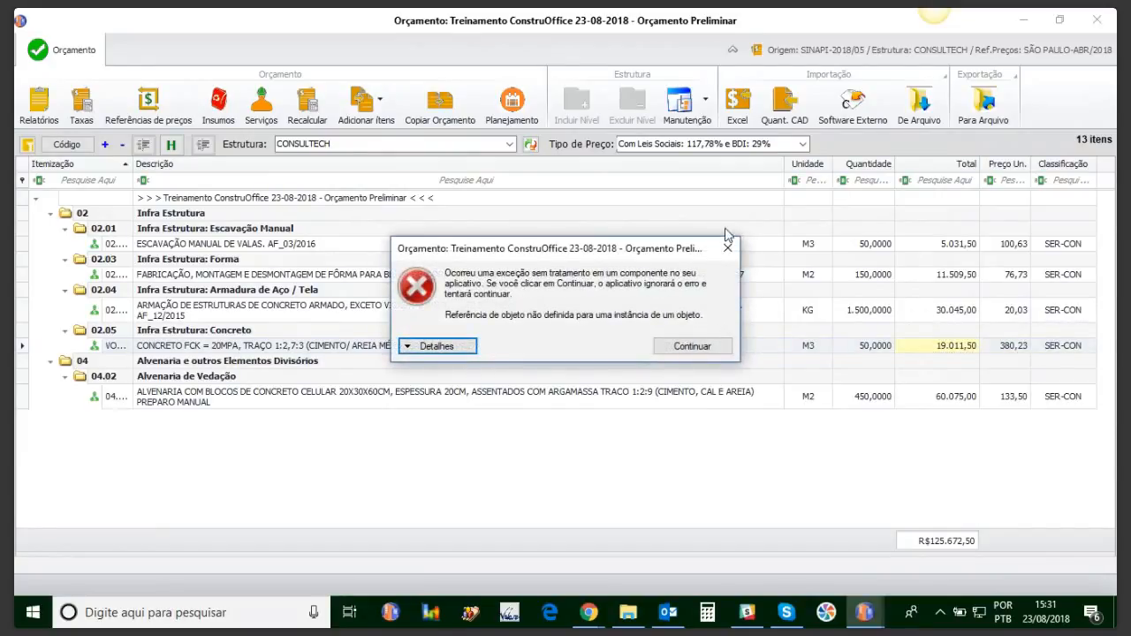
{"action": "left_click", "coordinate": [727, 248]}
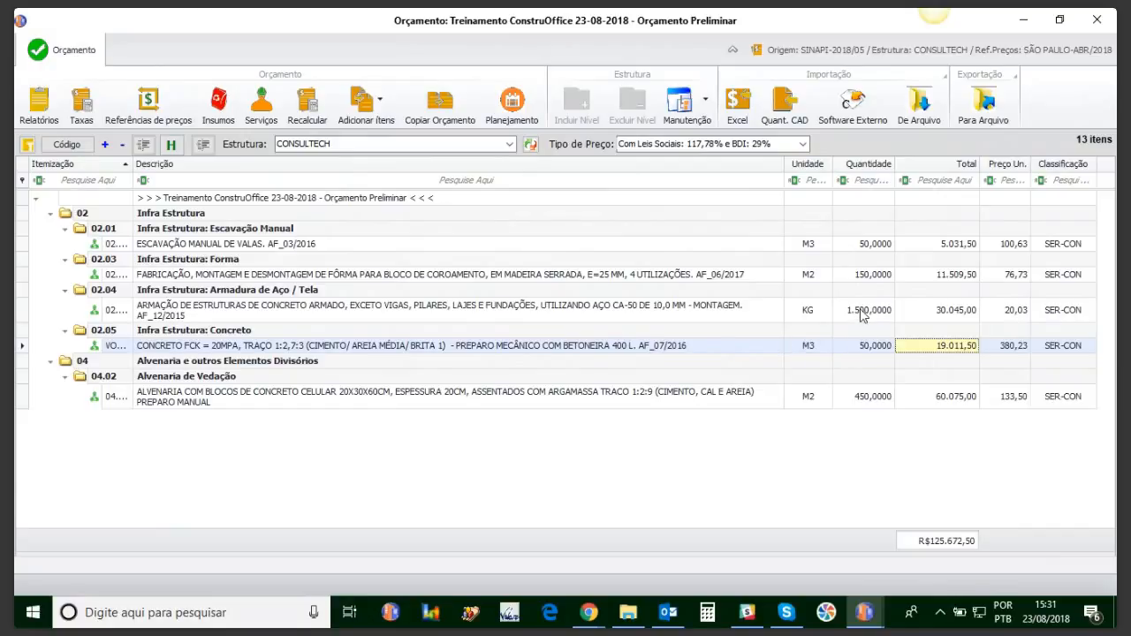
{"action": "left_click", "coordinate": [646, 323]}
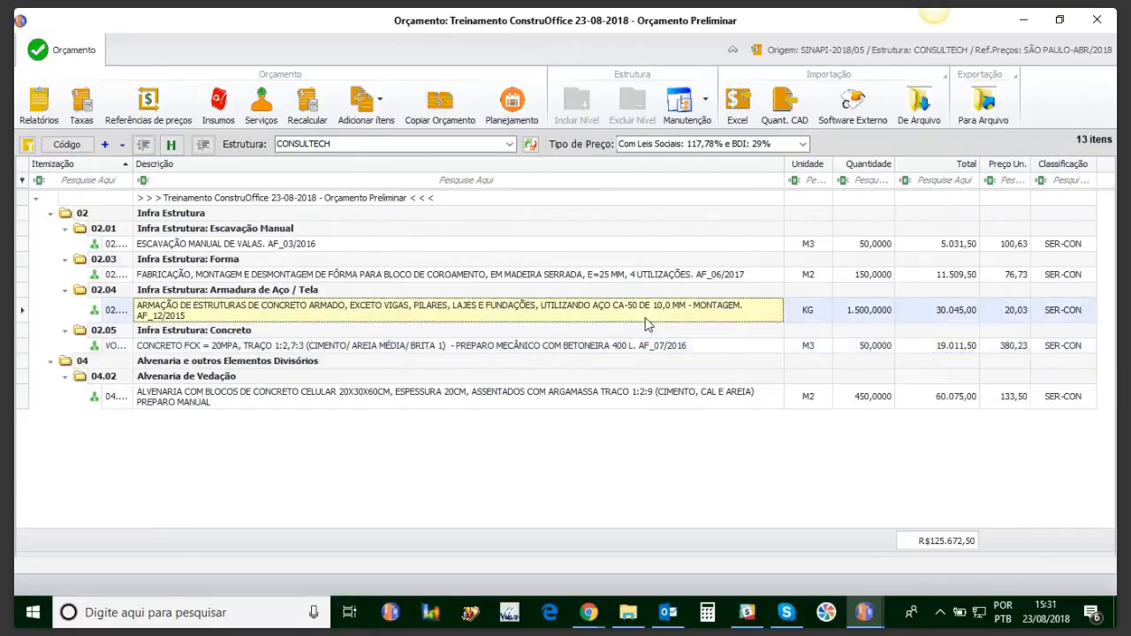
{"action": "double_click", "coordinate": [646, 324]}
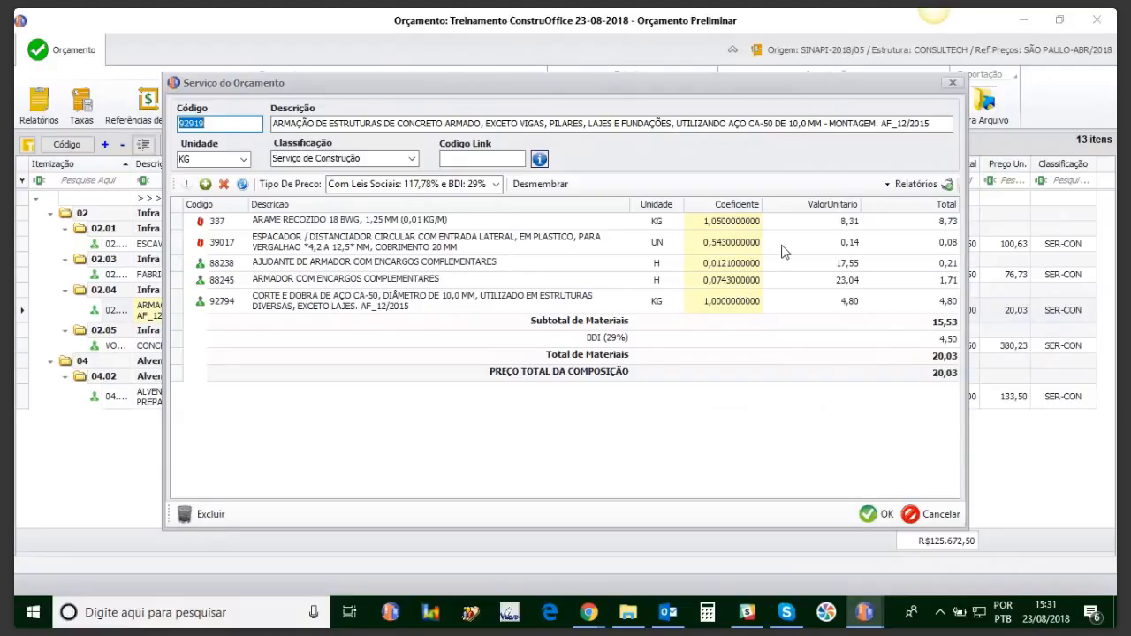
{"action": "left_click", "coordinate": [953, 85]}
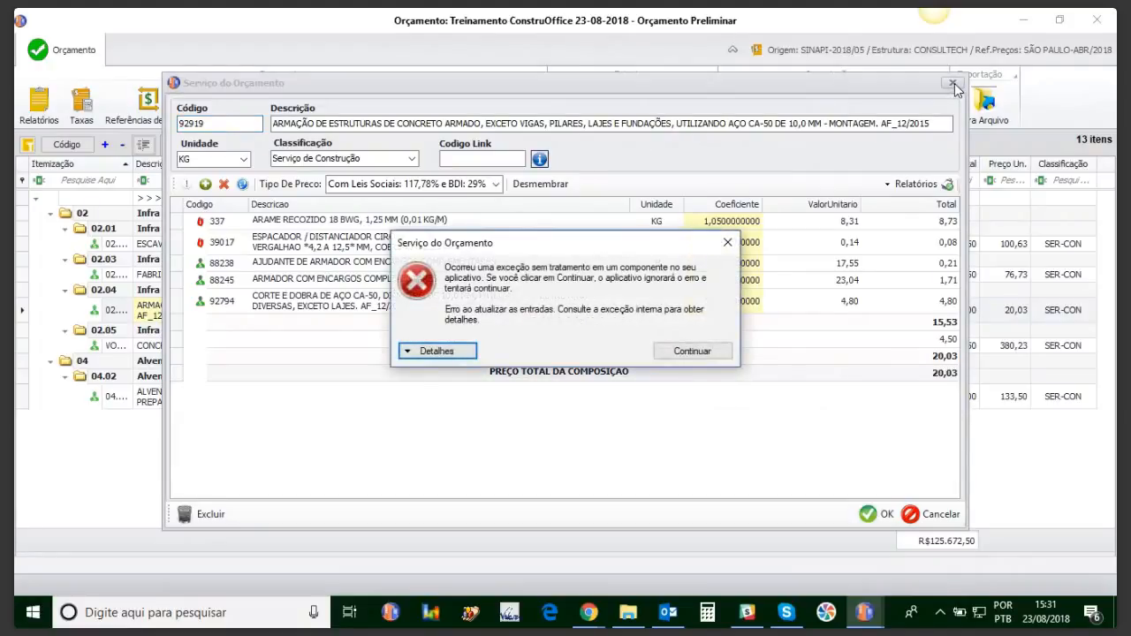
{"action": "left_click", "coordinate": [690, 351]}
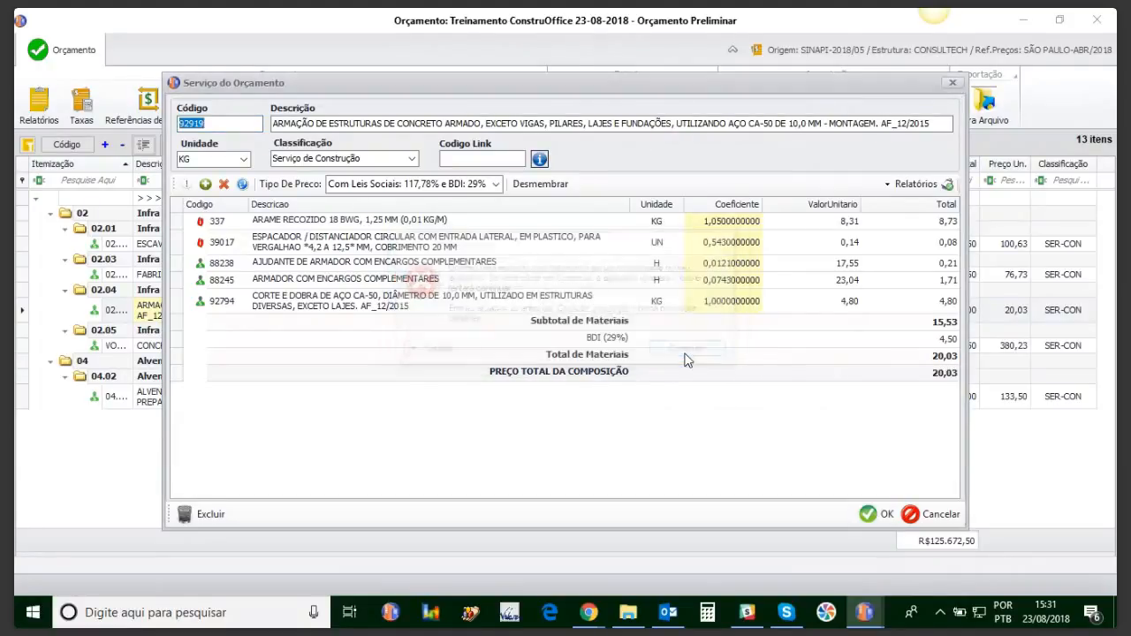
{"action": "left_click", "coordinate": [868, 514]}
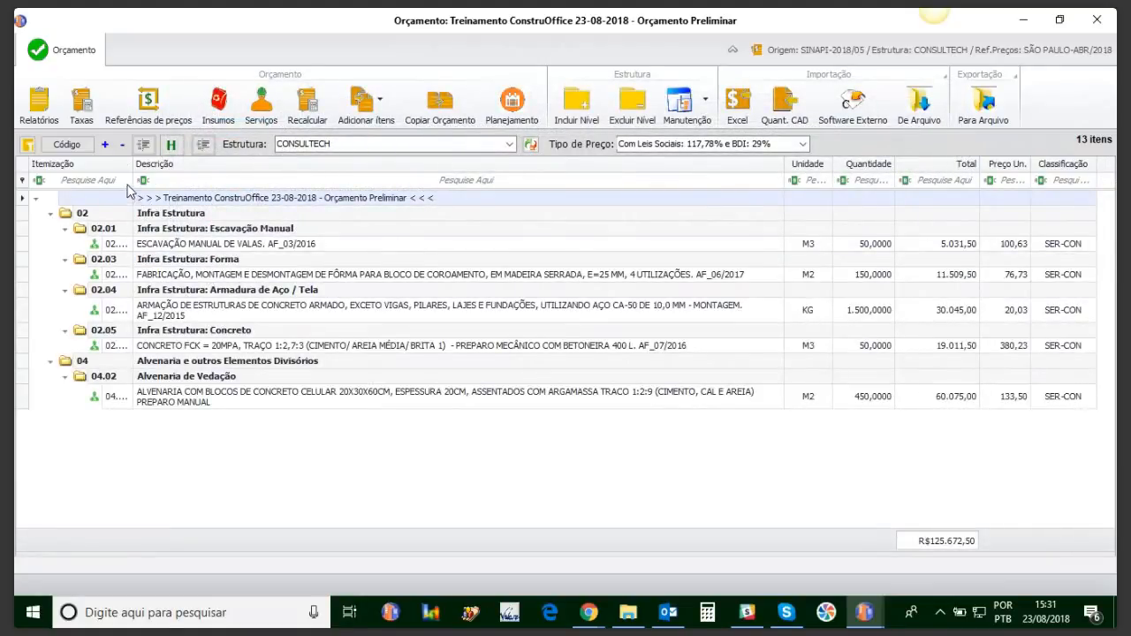
Step: Renumber all budget items and list them by SINAPI service codes such as 93358
{"action": "left_click_drag", "start_coordinate": [133, 164], "coordinate": [163, 170]}
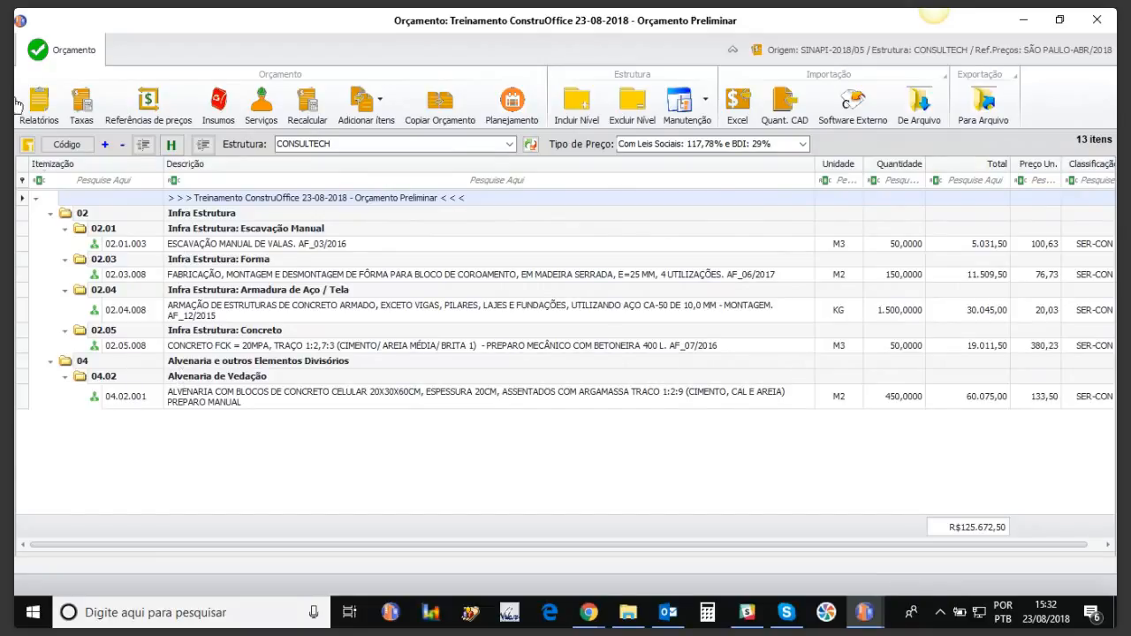
{"action": "left_click", "coordinate": [27, 146]}
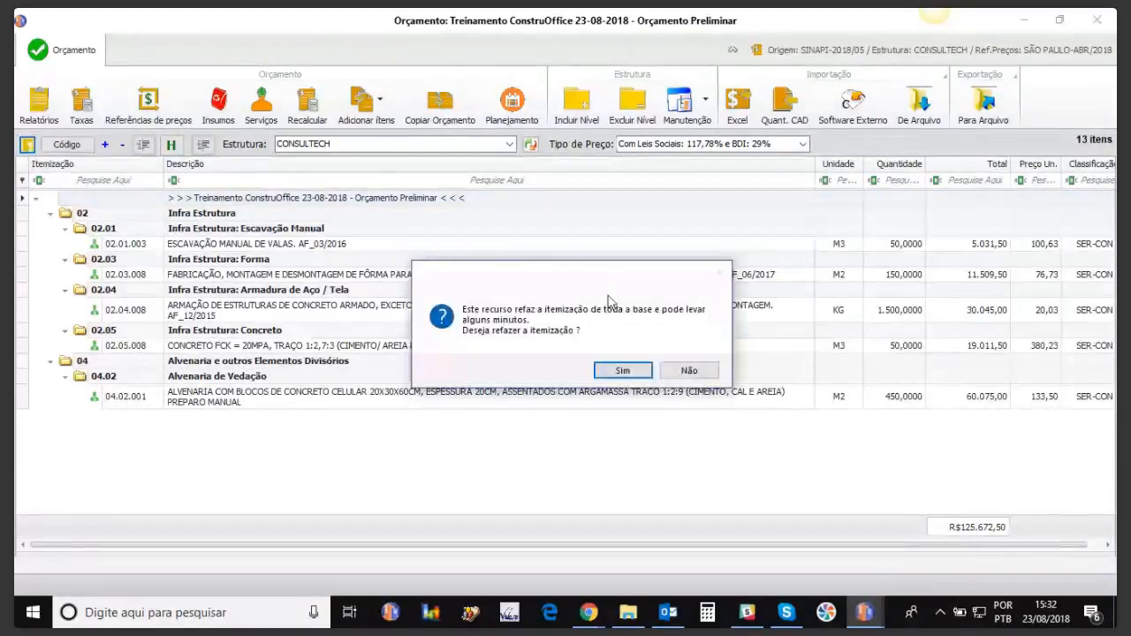
{"action": "left_click", "coordinate": [622, 371]}
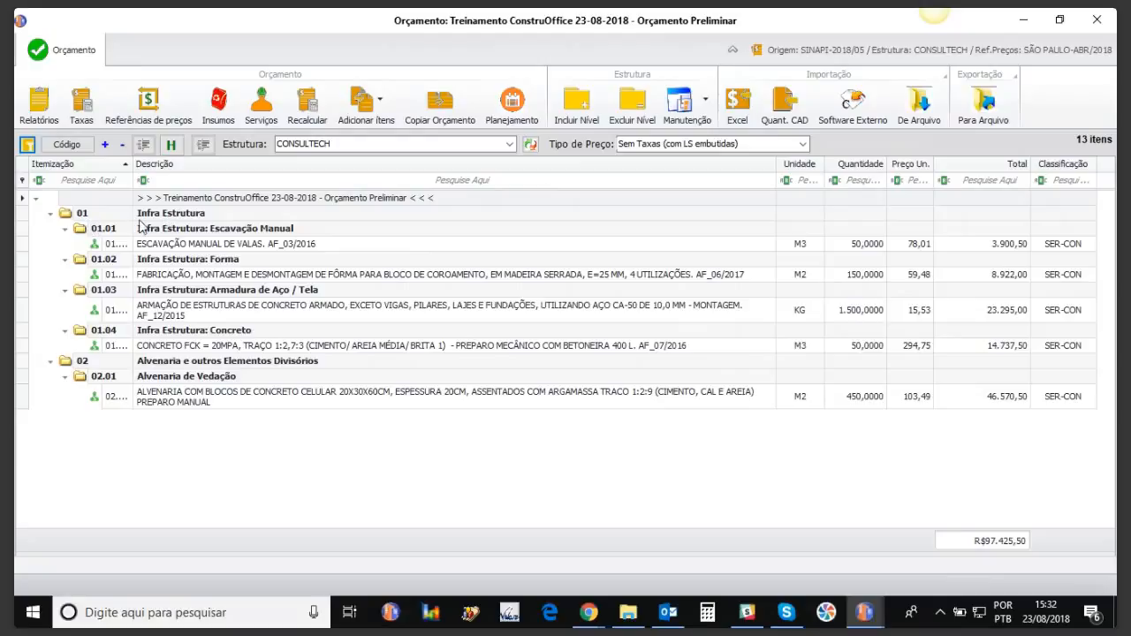
{"action": "left_click_drag", "start_coordinate": [132, 166], "coordinate": [158, 168]}
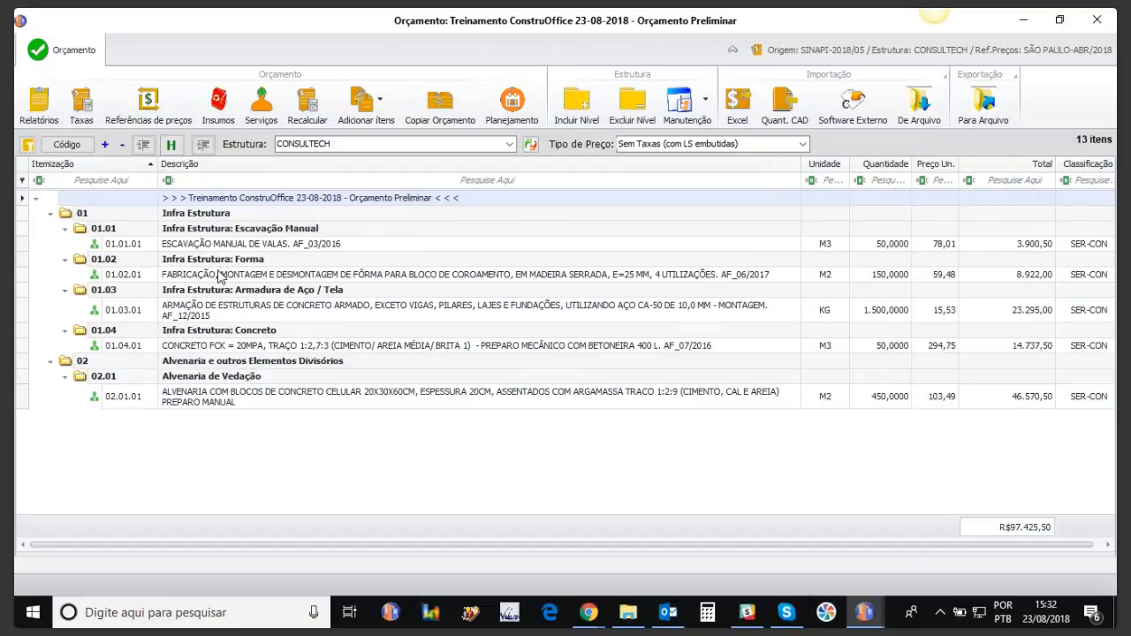
{"action": "left_click", "coordinate": [67, 144]}
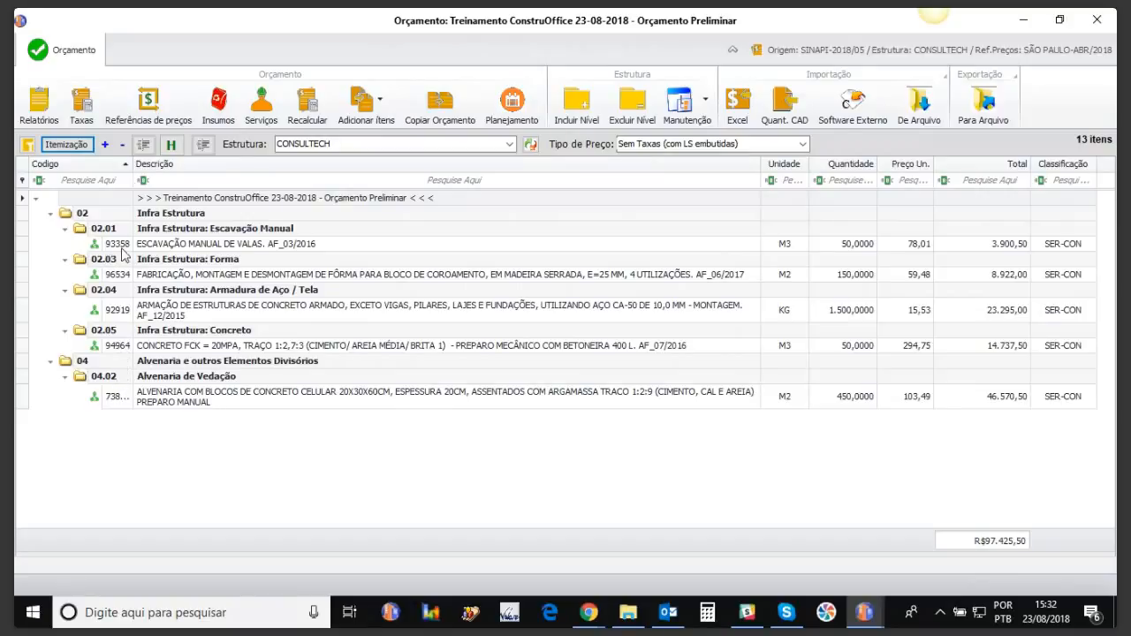
Step: Switch the first column back to Itemização and narrow it
{"action": "left_click", "coordinate": [69, 145]}
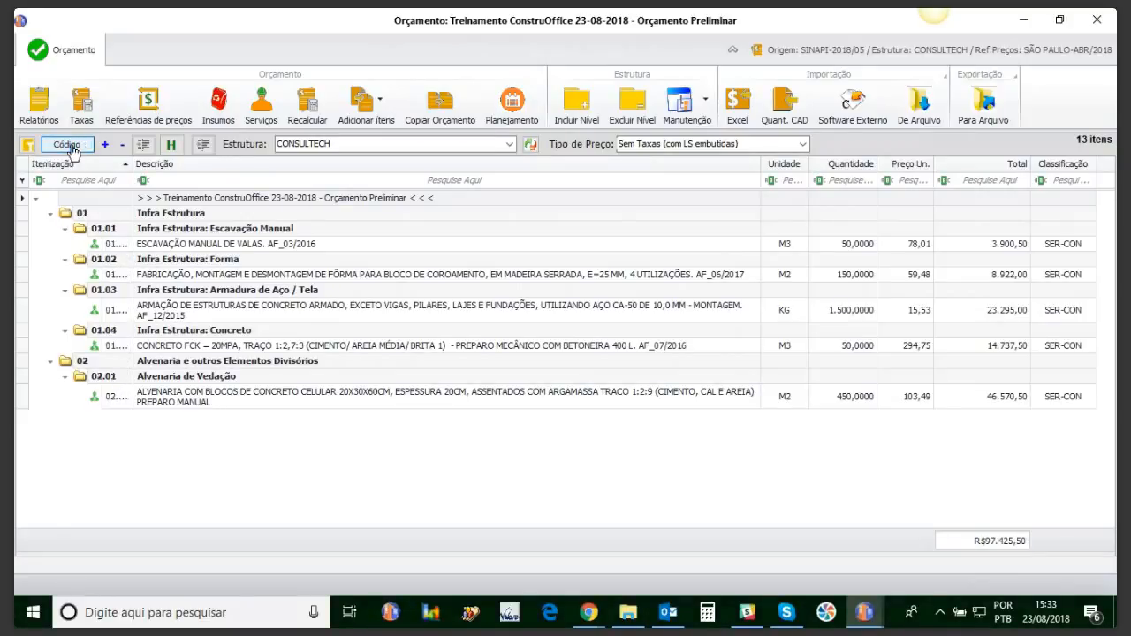
{"action": "left_click_drag", "start_coordinate": [134, 165], "coordinate": [171, 165]}
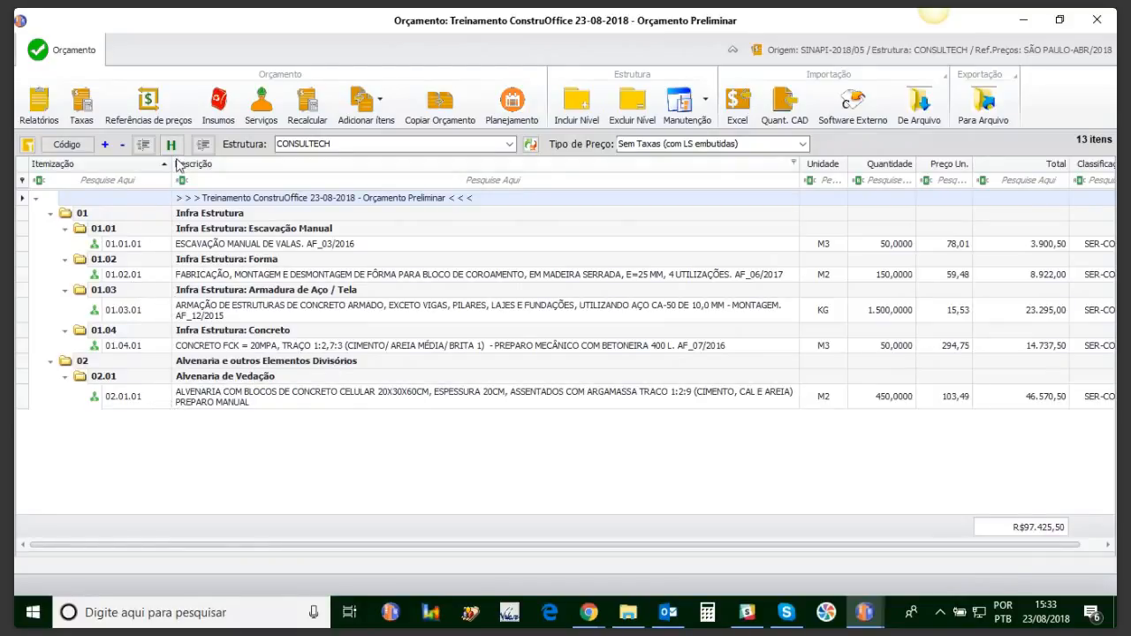
{"action": "left_click_drag", "start_coordinate": [168, 166], "coordinate": [154, 166]}
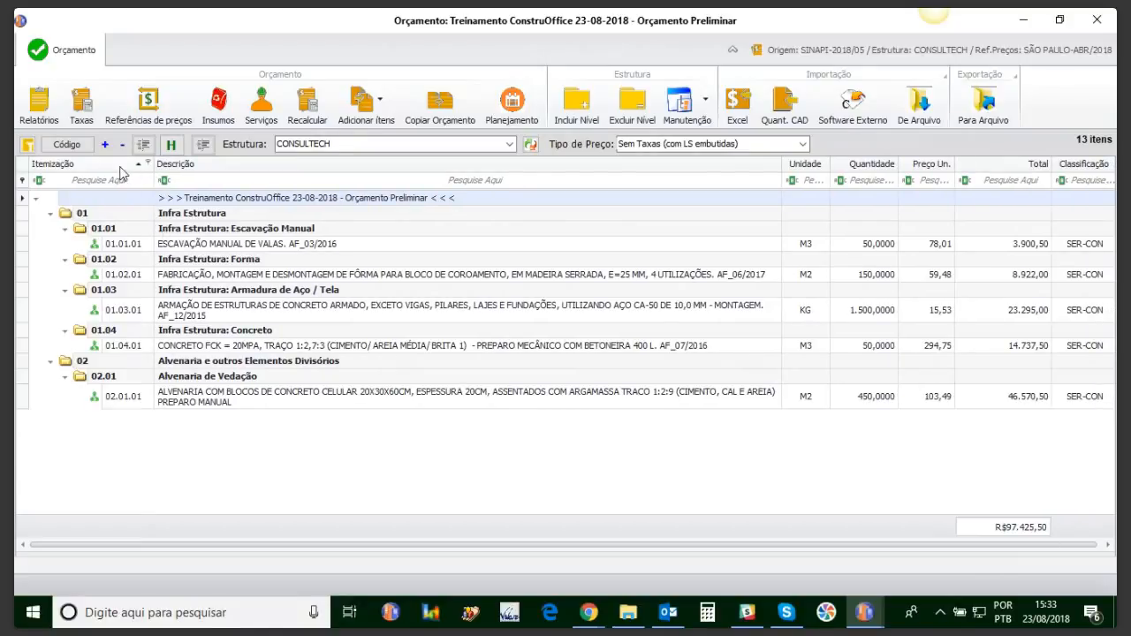
Step: Price with 'Com Leis Sociais: 117,78% e BDI: 29%', totalling R$125.672,50, and open Relatórios
{"action": "left_click", "coordinate": [803, 144]}
{"action": "left_click", "coordinate": [782, 180]}
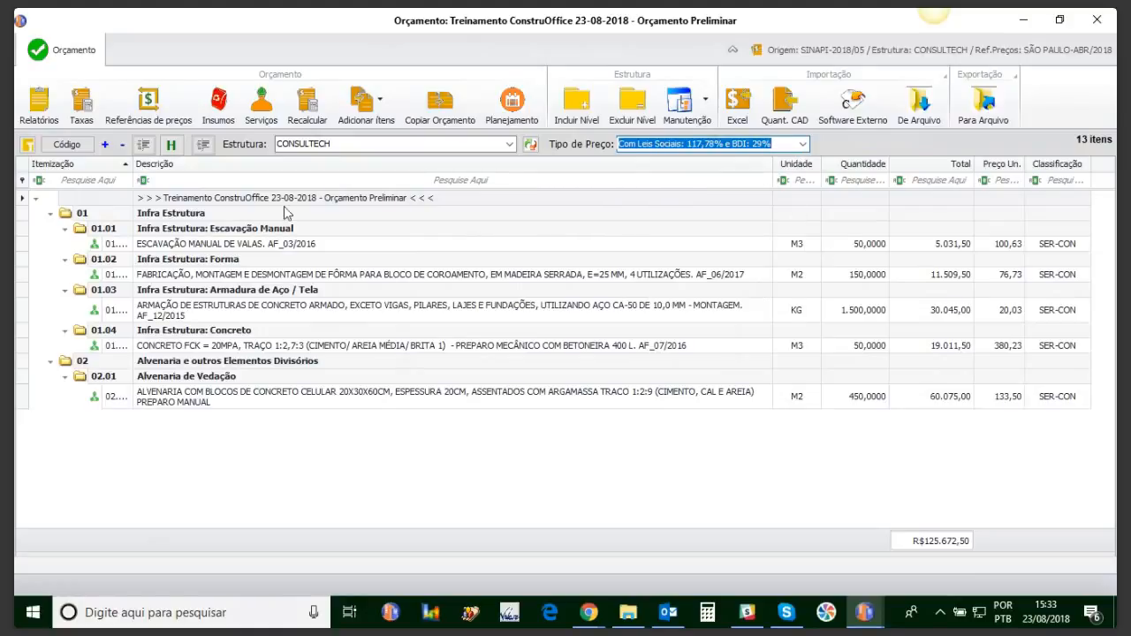
{"action": "left_click", "coordinate": [38, 104]}
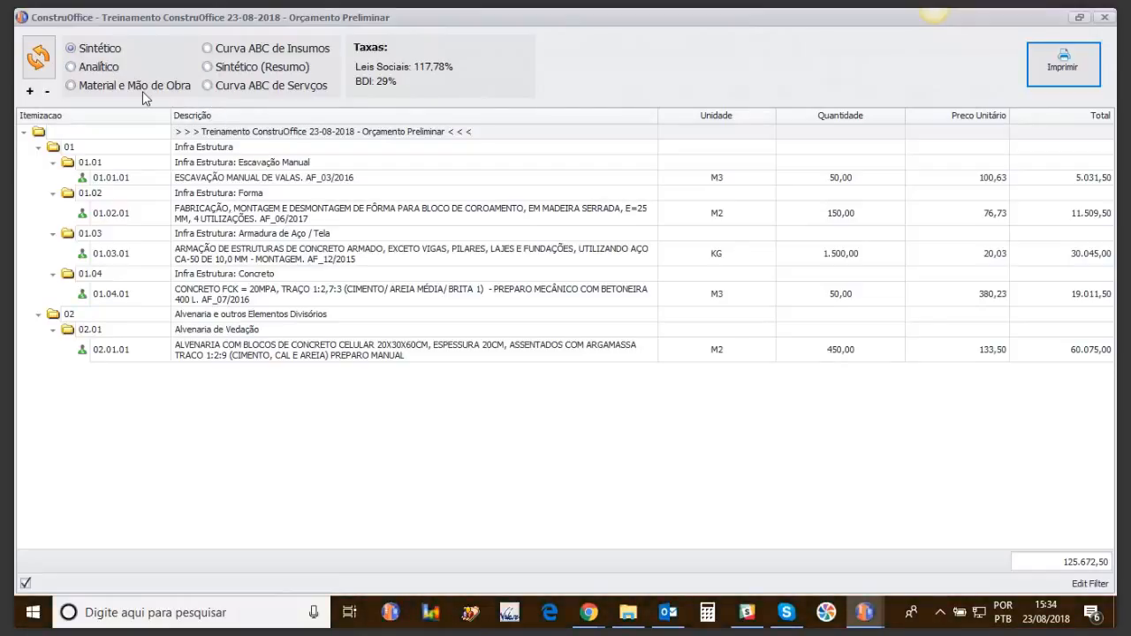
Step: Look through the Analítico report, then switch to the Material e Mão de Obra breakdown
{"action": "left_click", "coordinate": [100, 67]}
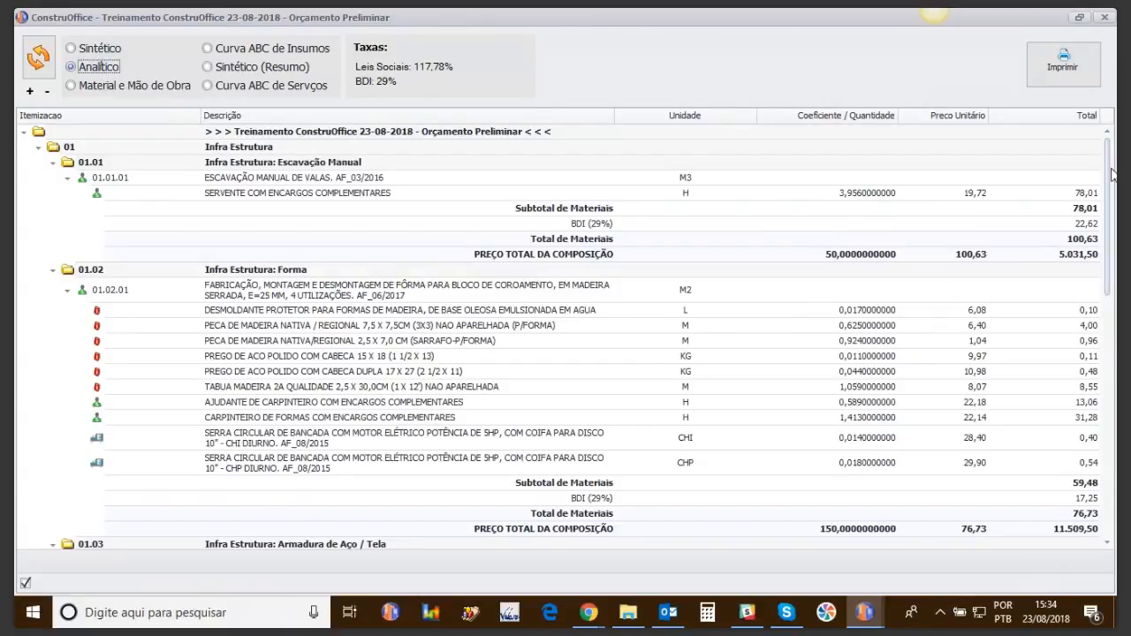
{"action": "scroll", "coordinate": [1082, 469], "scroll_direction": "down", "scroll_amount": 15}
{"action": "scroll", "coordinate": [1082, 469], "scroll_direction": "up", "scroll_amount": 10}
{"action": "scroll", "coordinate": [1087, 433], "scroll_direction": "down", "scroll_amount": 10}
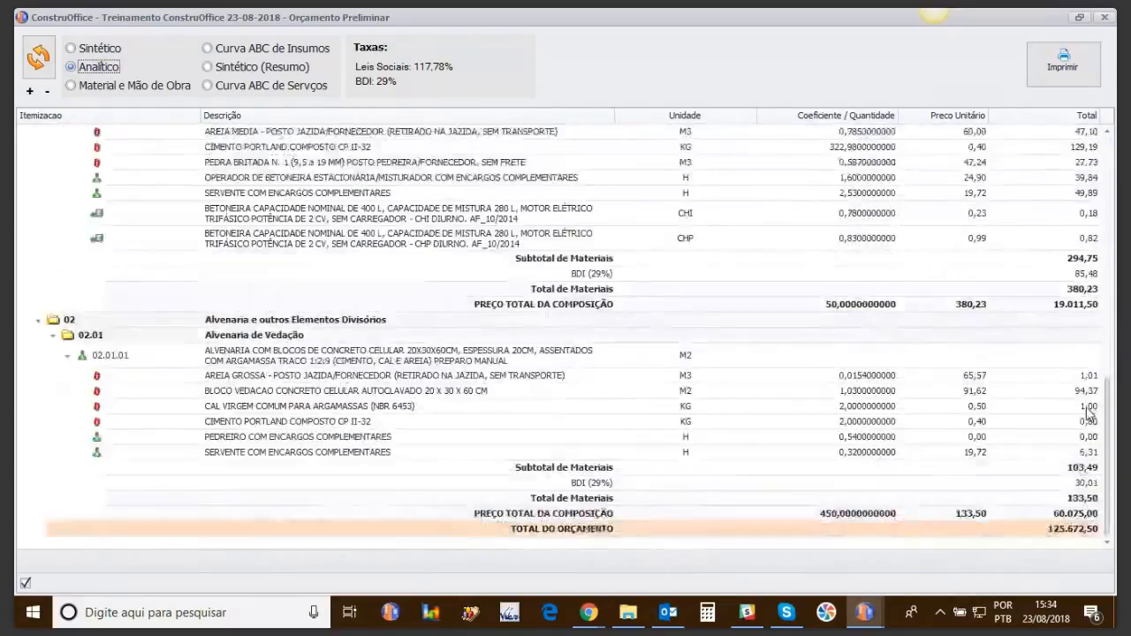
{"action": "scroll", "coordinate": [1089, 413], "scroll_direction": "up", "scroll_amount": 20}
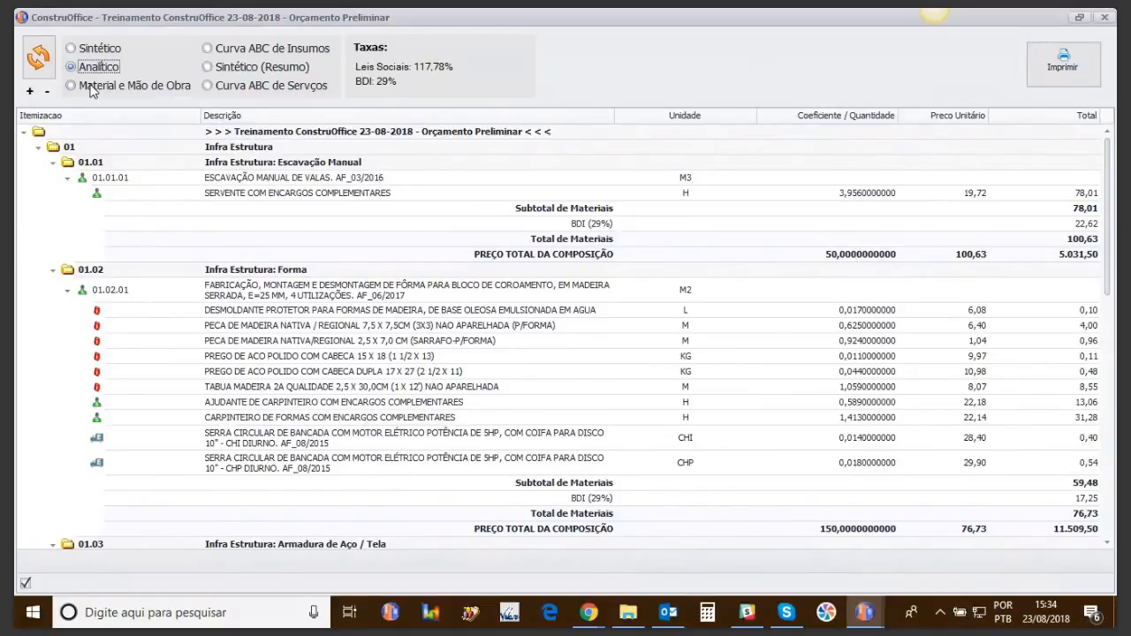
{"action": "left_click", "coordinate": [92, 86]}
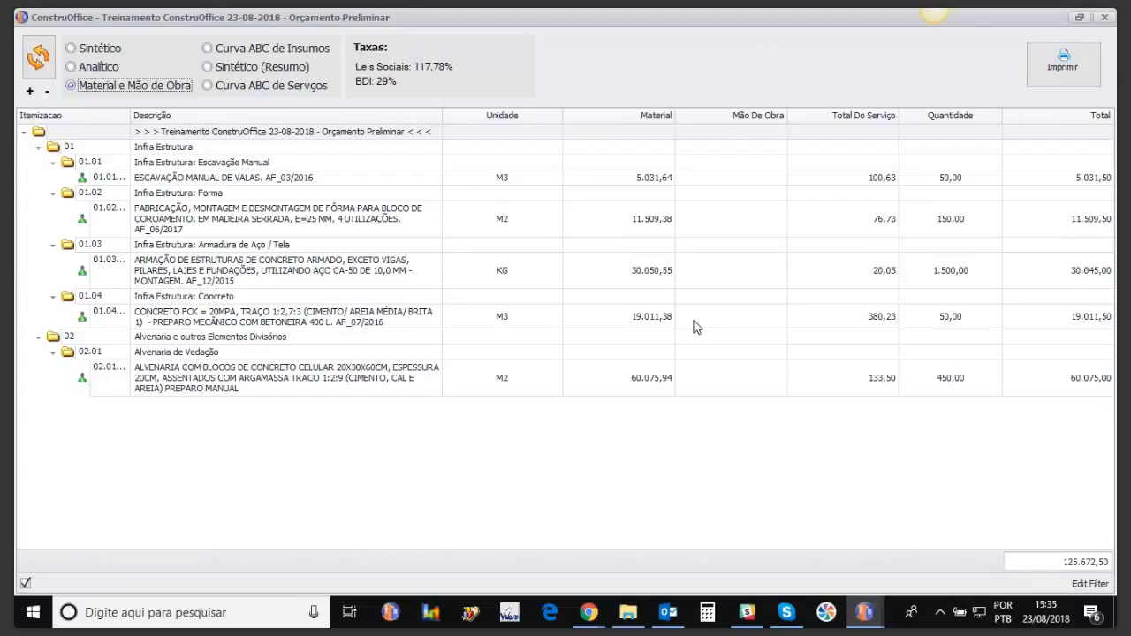
Step: Review the Curva ABC de Insumos, then bring up print options for the Sintético (Resumo) report
{"action": "left_click", "coordinate": [230, 51]}
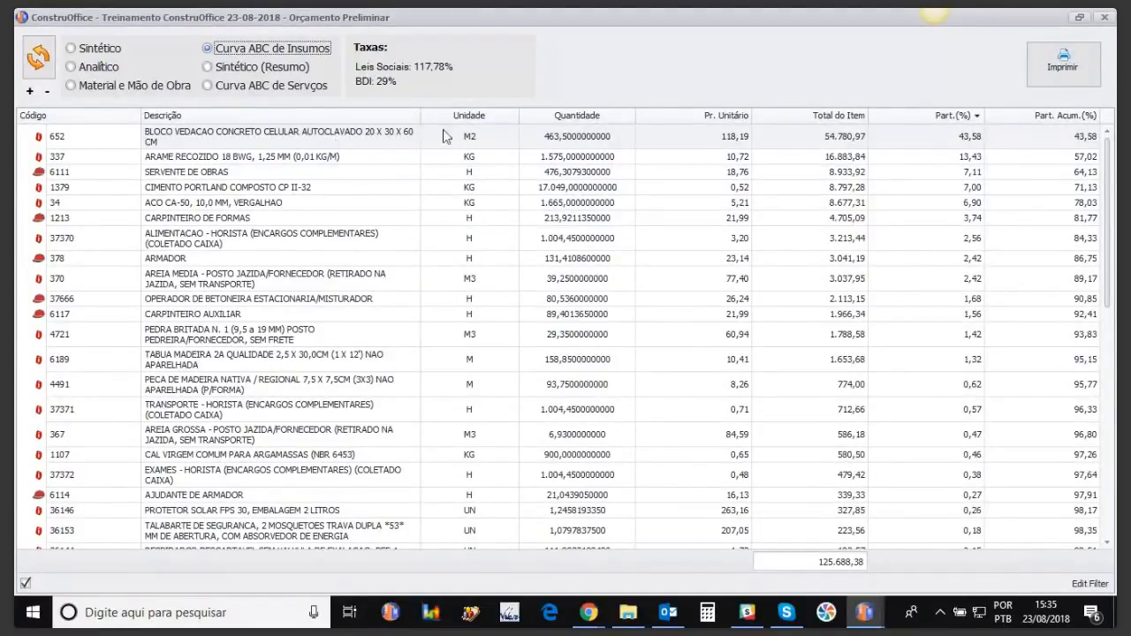
{"action": "left_click_drag", "start_coordinate": [1111, 175], "coordinate": [1101, 428]}
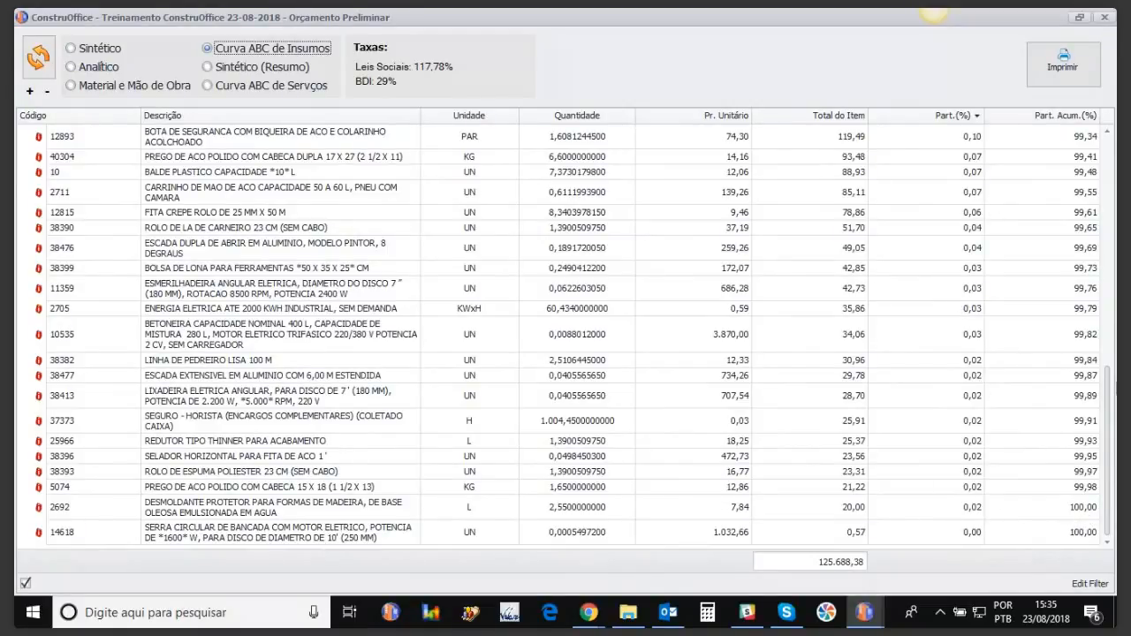
{"action": "left_click_drag", "start_coordinate": [1111, 439], "coordinate": [1110, 179]}
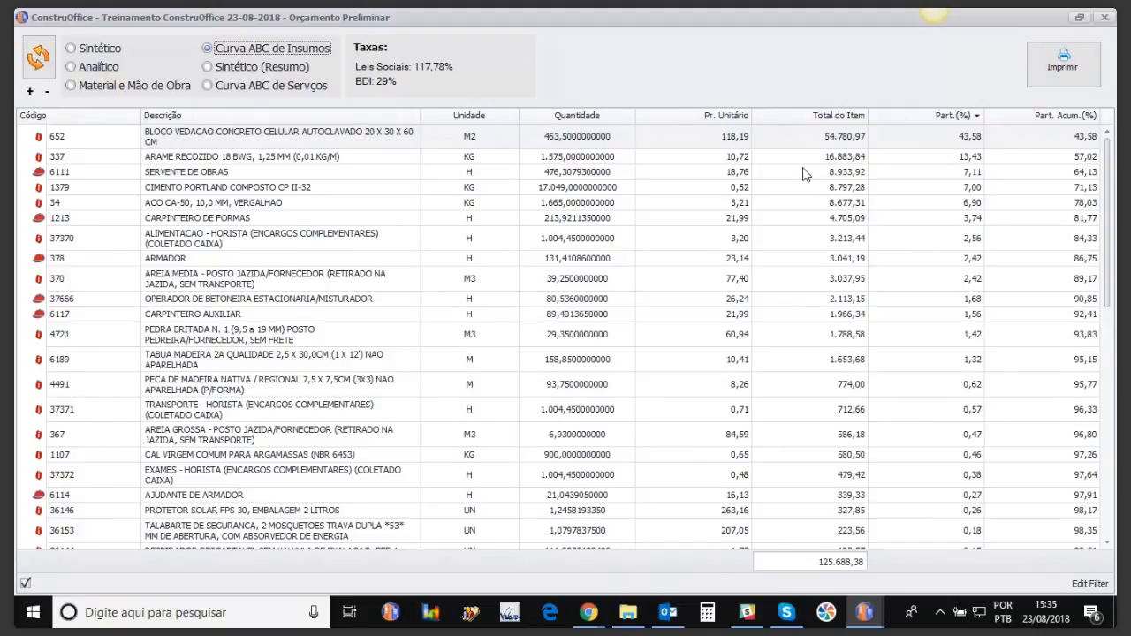
{"action": "left_click", "coordinate": [225, 69]}
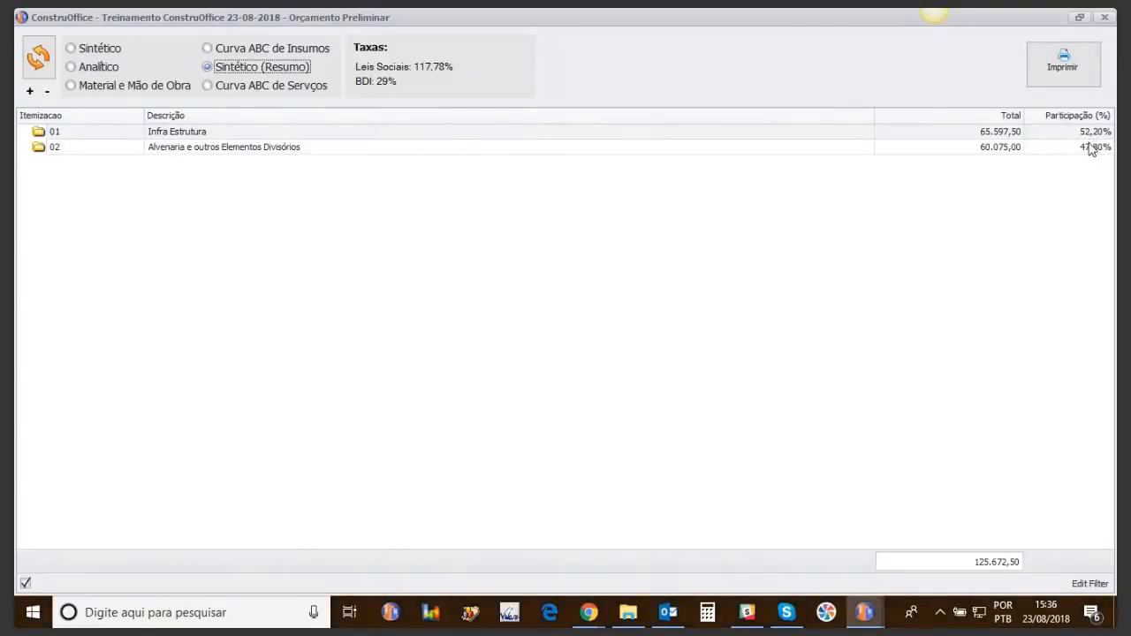
{"action": "left_click", "coordinate": [1056, 70]}
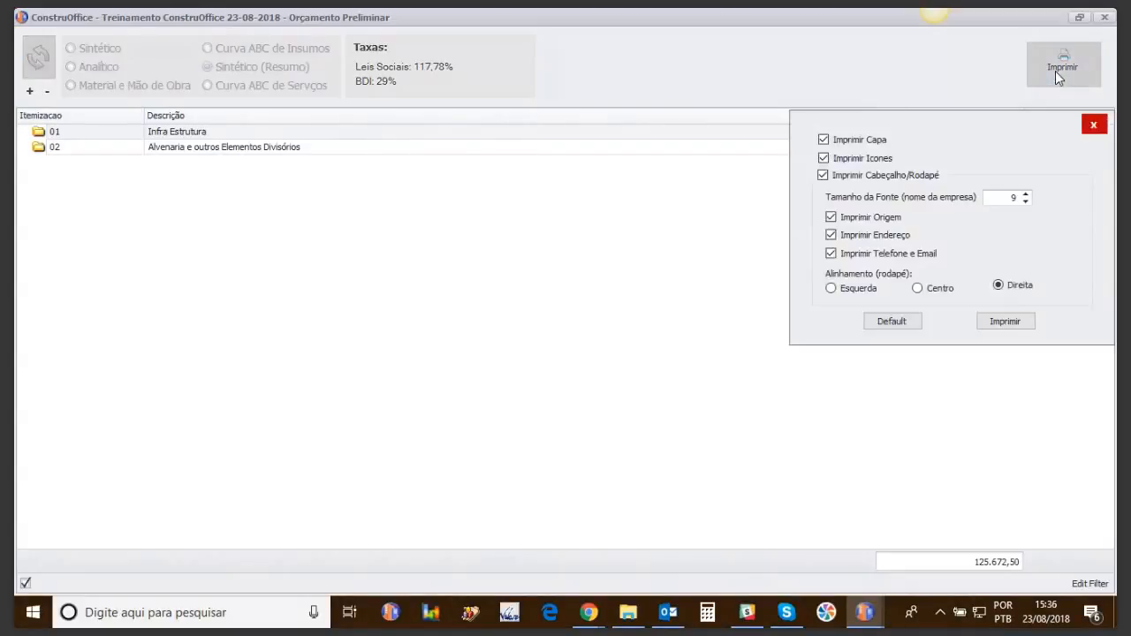
Step: Generate and page through the three-page summary preview ending in the pie chart, then close it
{"action": "left_click", "coordinate": [994, 321]}
{"action": "left_click", "coordinate": [995, 323]}
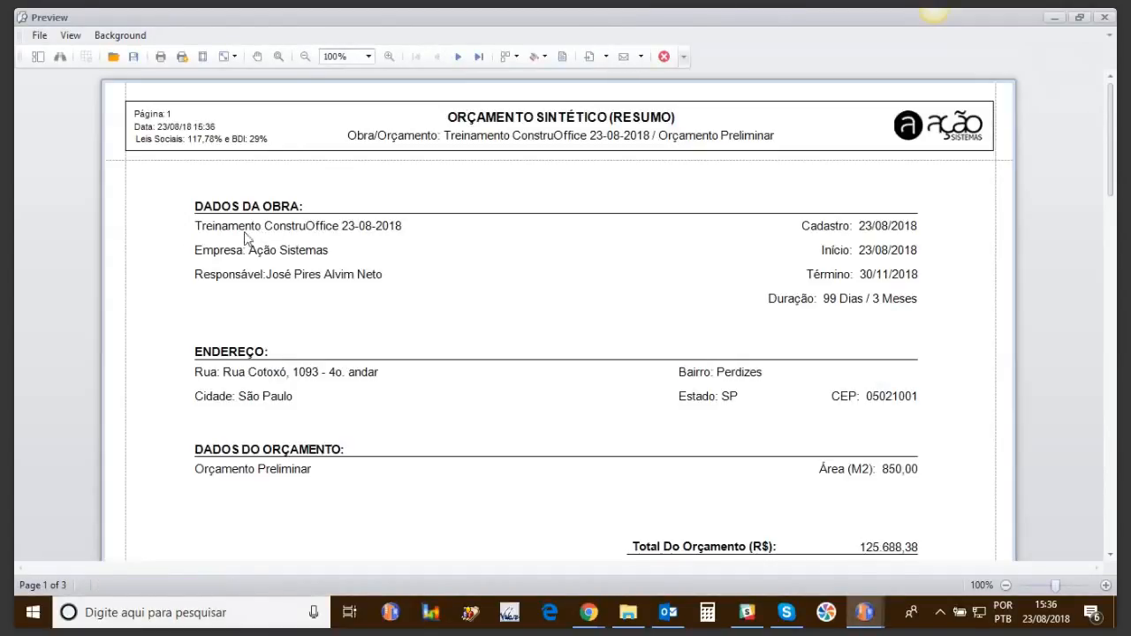
{"action": "left_click_drag", "start_coordinate": [1110, 168], "coordinate": [1105, 318]}
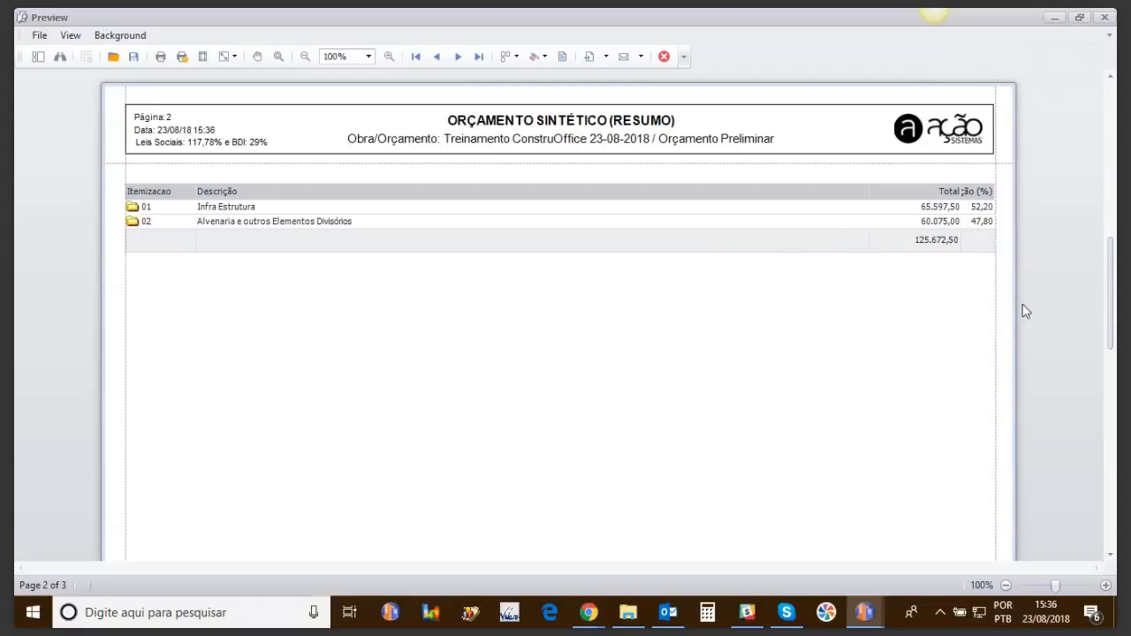
{"action": "left_click_drag", "start_coordinate": [1113, 316], "coordinate": [1110, 495]}
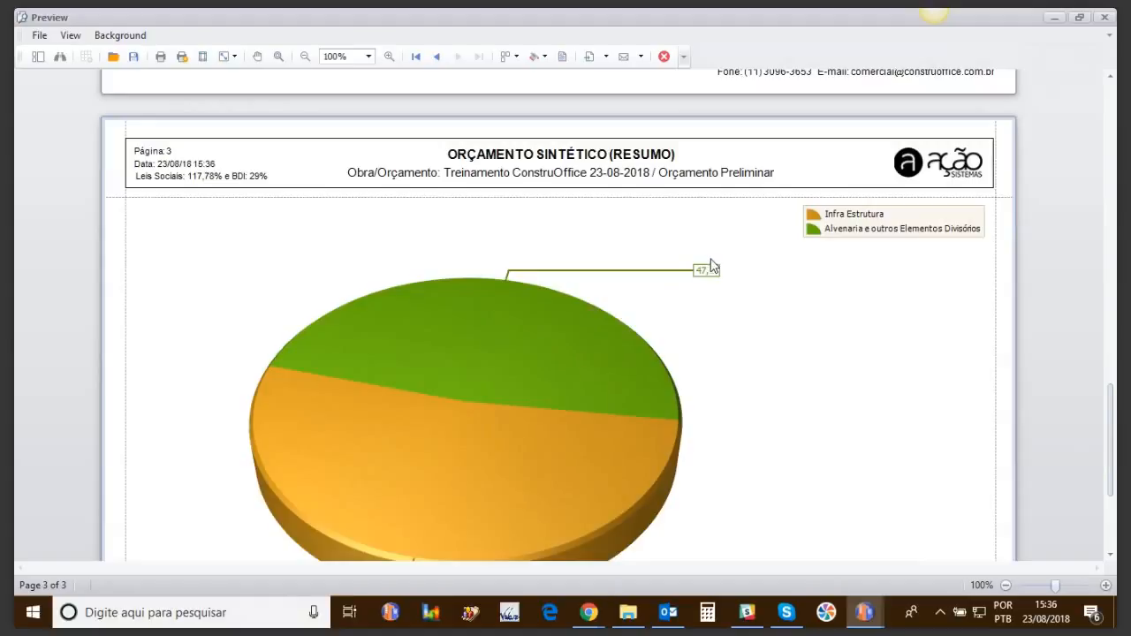
{"action": "left_click", "coordinate": [1105, 17]}
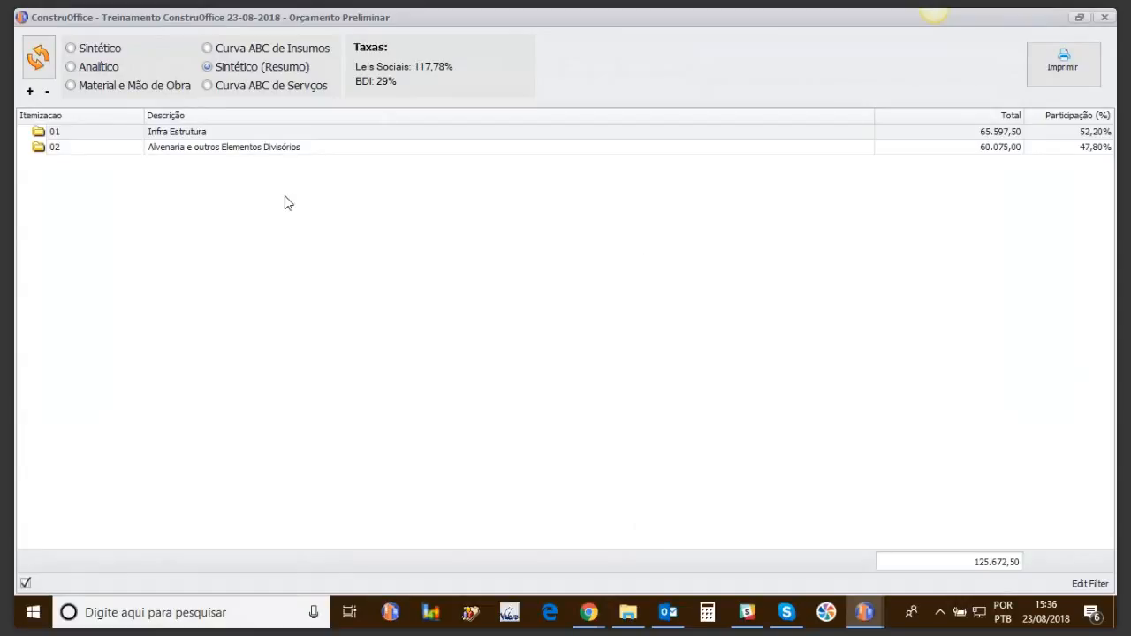
Step: Compare the services and inputs ABC curves, then return to Sintético with Preco Unitário after Quantidade
{"action": "left_click", "coordinate": [208, 86]}
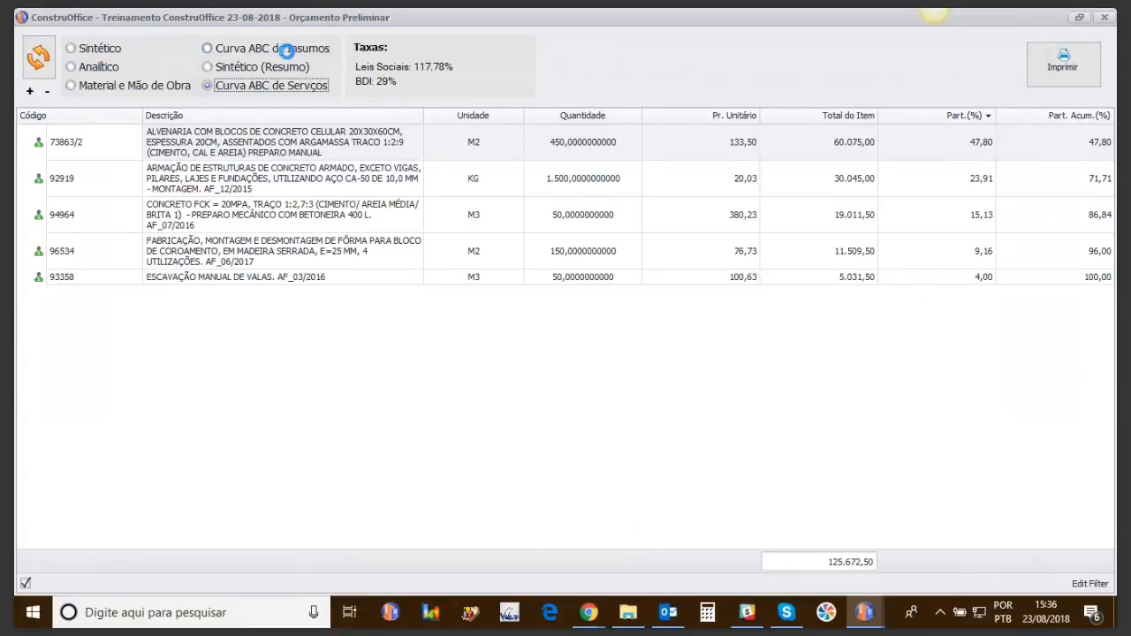
{"action": "left_click", "coordinate": [281, 47]}
{"action": "left_click", "coordinate": [289, 89]}
{"action": "left_click", "coordinate": [91, 51]}
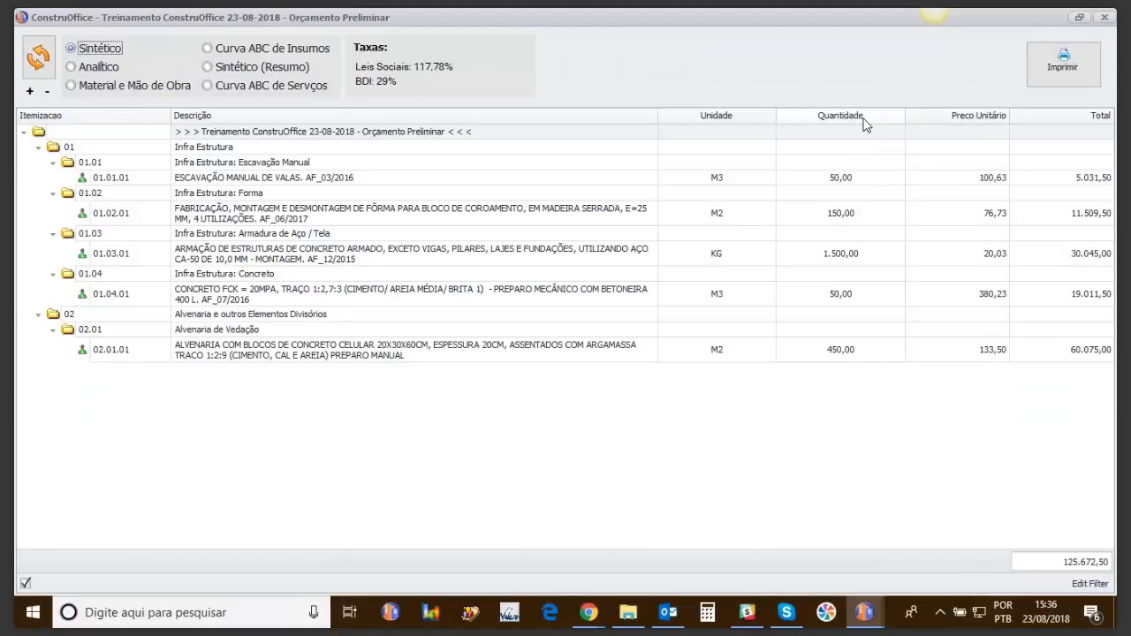
{"action": "left_click_drag", "start_coordinate": [959, 118], "coordinate": [795, 124]}
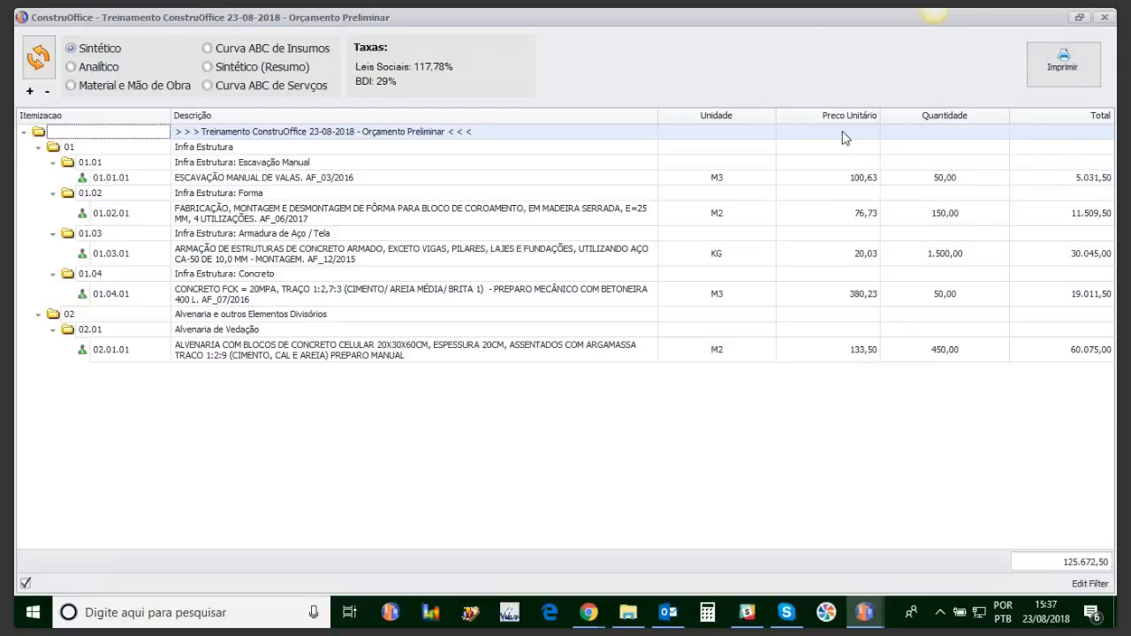
{"action": "left_click_drag", "start_coordinate": [843, 119], "coordinate": [970, 121]}
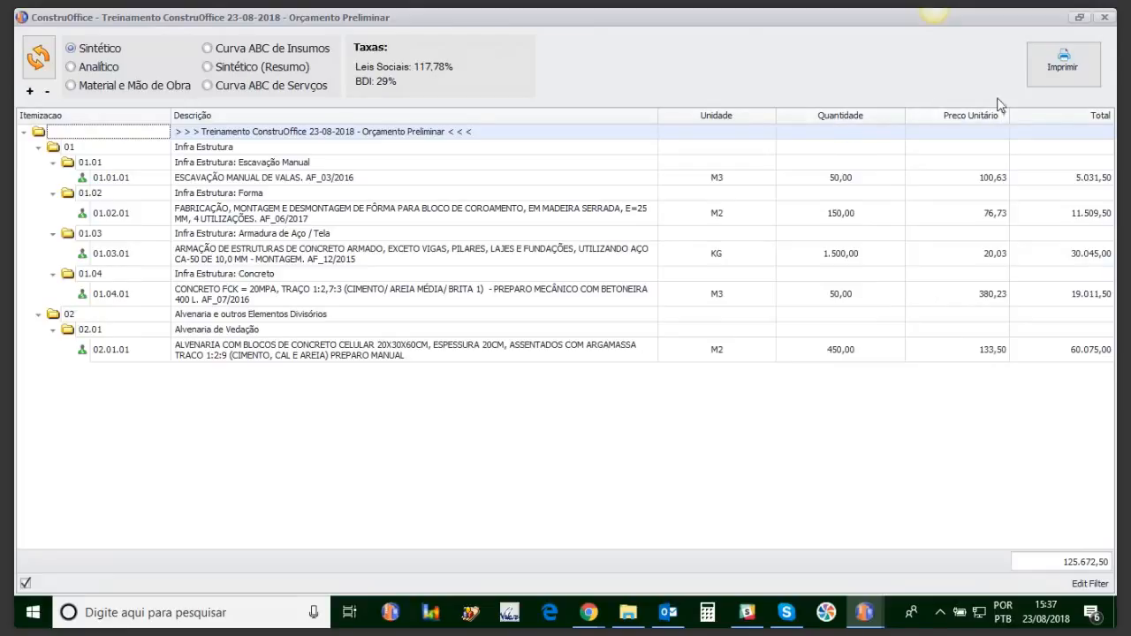
Step: Preview the synthetic report with cover, icons and header/footer unchecked, then close it
{"action": "left_click", "coordinate": [1036, 79]}
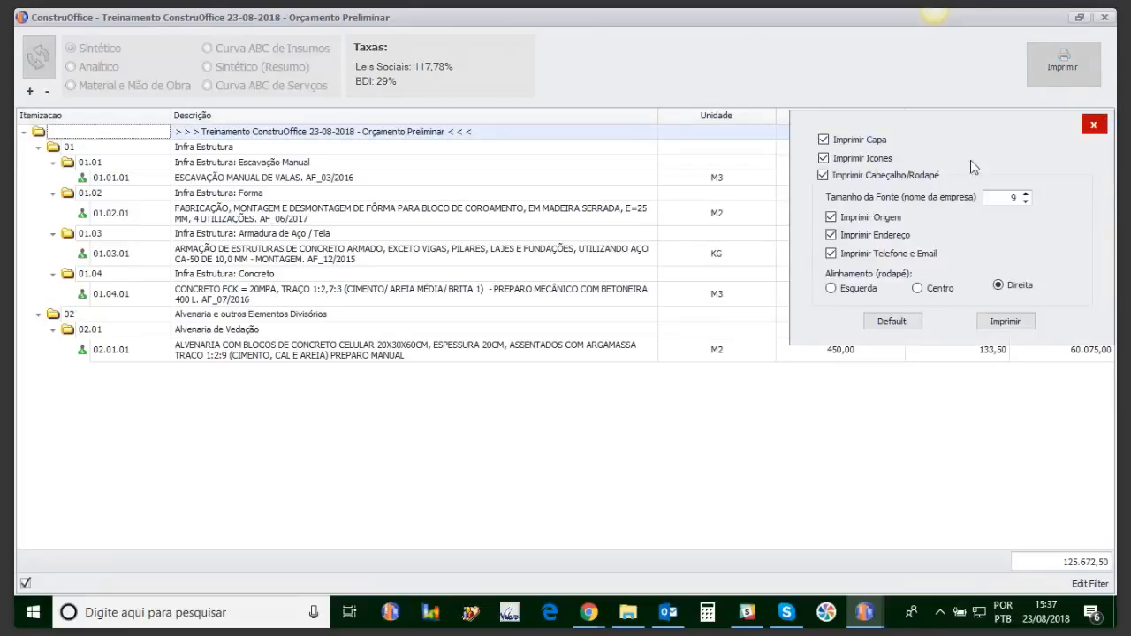
{"action": "left_click", "coordinate": [823, 139]}
{"action": "left_click", "coordinate": [823, 157]}
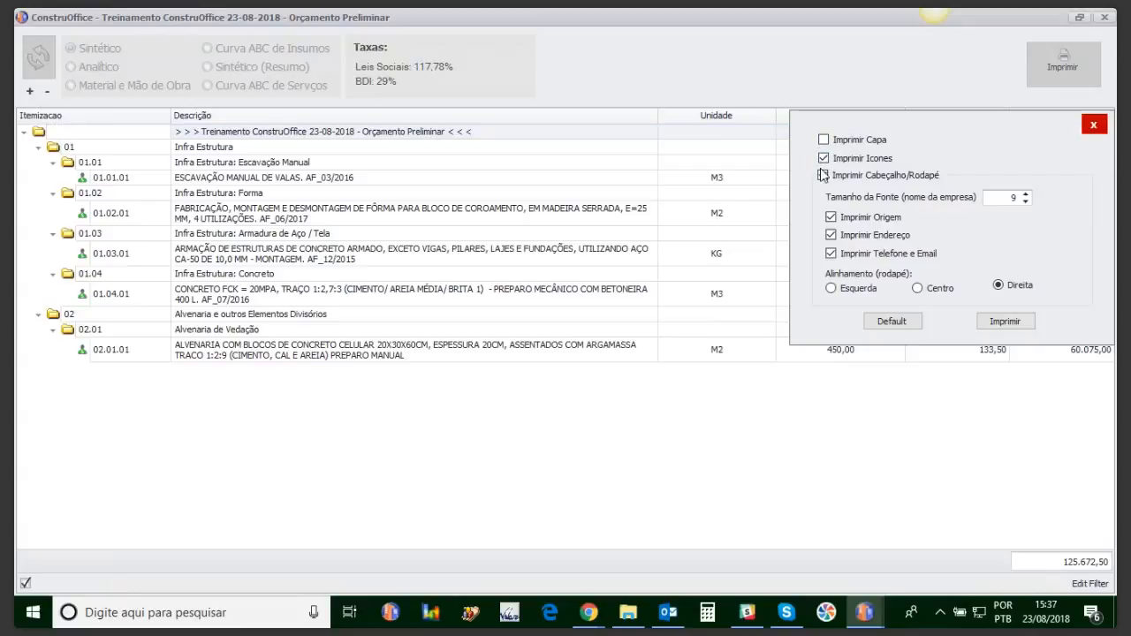
{"action": "left_click", "coordinate": [823, 175]}
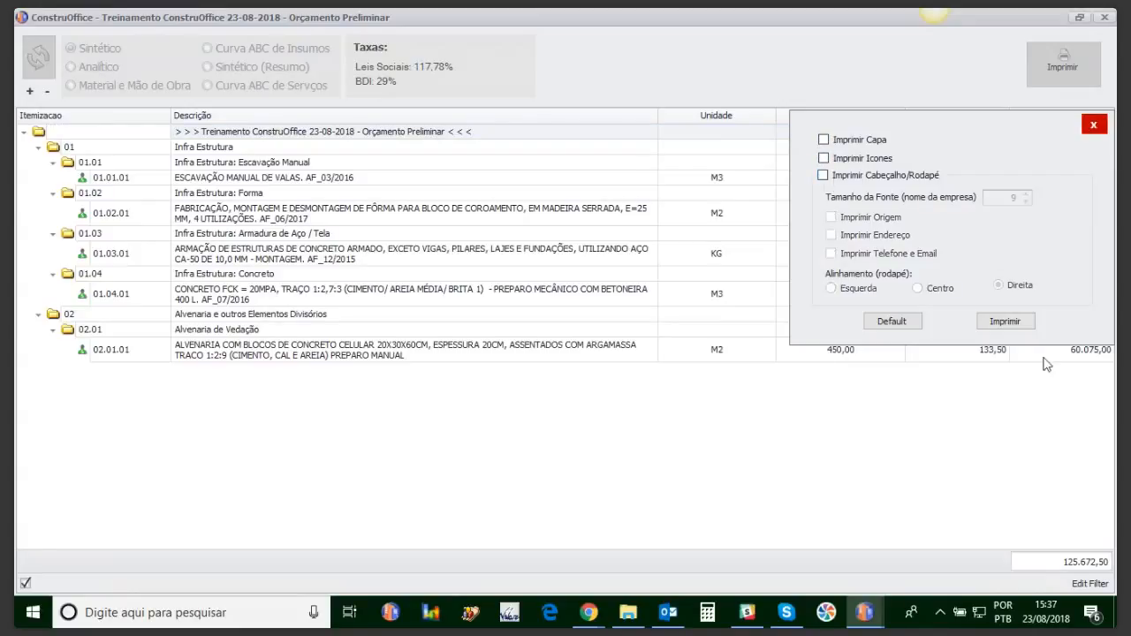
{"action": "left_click", "coordinate": [1005, 322]}
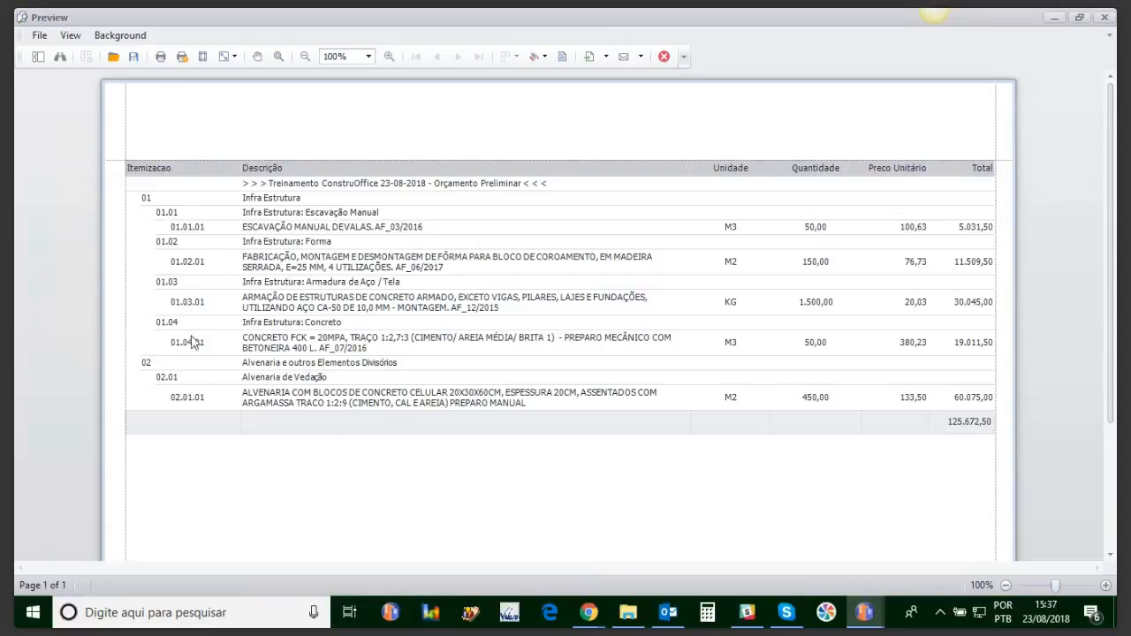
{"action": "left_click", "coordinate": [663, 56]}
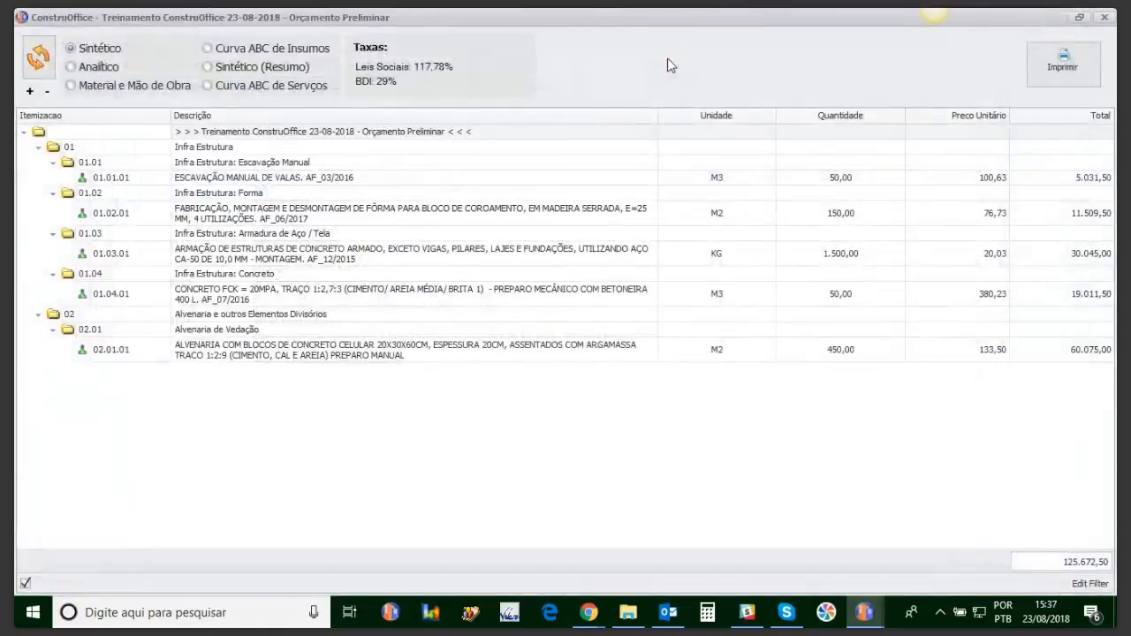
Step: Redo the preview with only cover page and header/footer unchecked, then close it
{"action": "left_click", "coordinate": [1061, 64]}
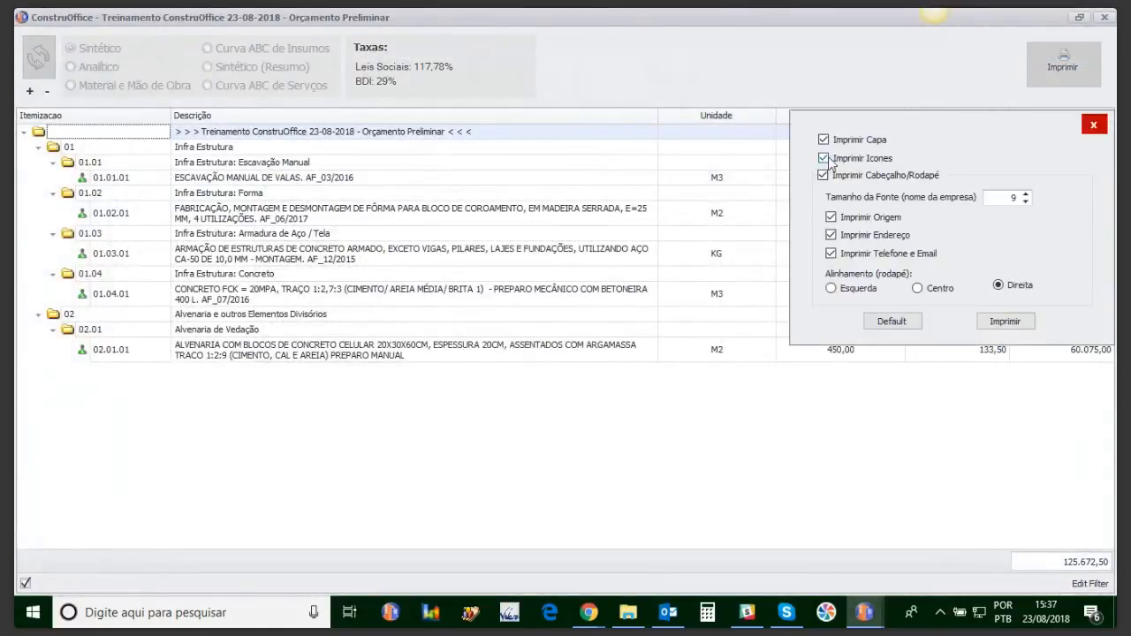
{"action": "left_click", "coordinate": [823, 139]}
{"action": "left_click", "coordinate": [823, 175]}
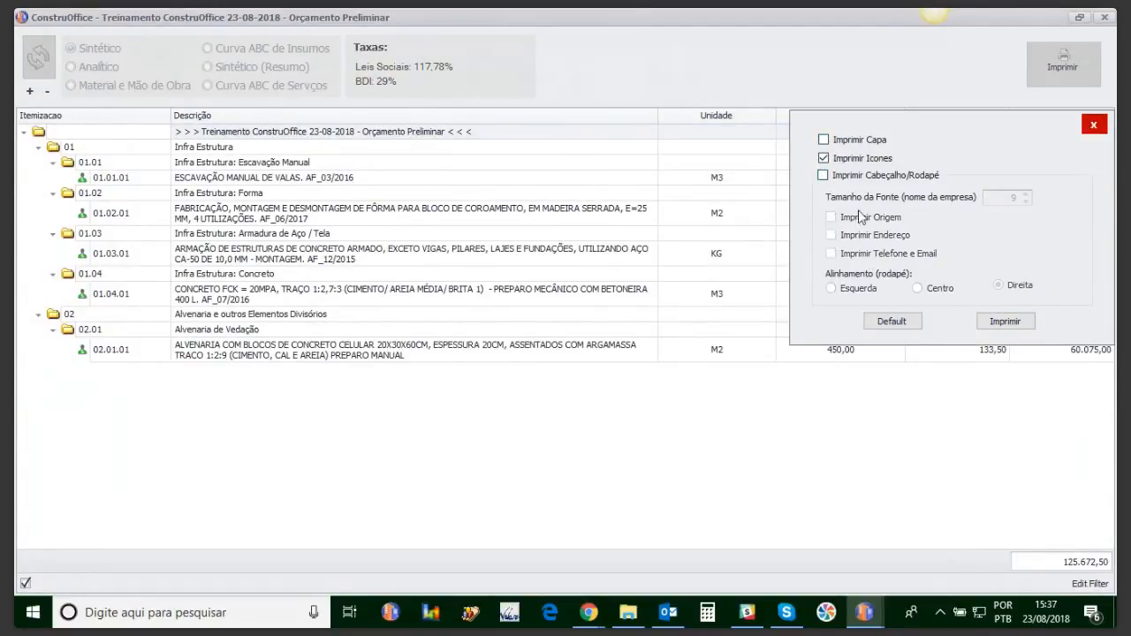
{"action": "left_click", "coordinate": [997, 323]}
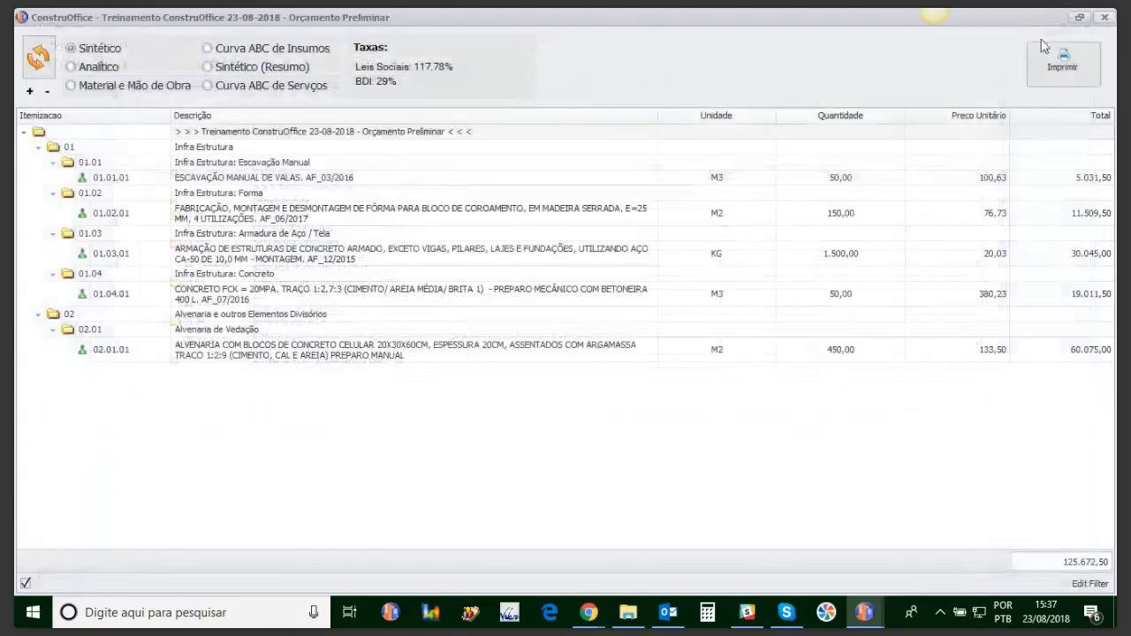
{"action": "left_click", "coordinate": [1104, 17]}
Step: Produce the final one-page preview without cover, icons or header/footer, totalling R$125.672,50
{"action": "left_click", "coordinate": [1041, 62]}
{"action": "left_click", "coordinate": [830, 139]}
{"action": "left_click", "coordinate": [829, 158]}
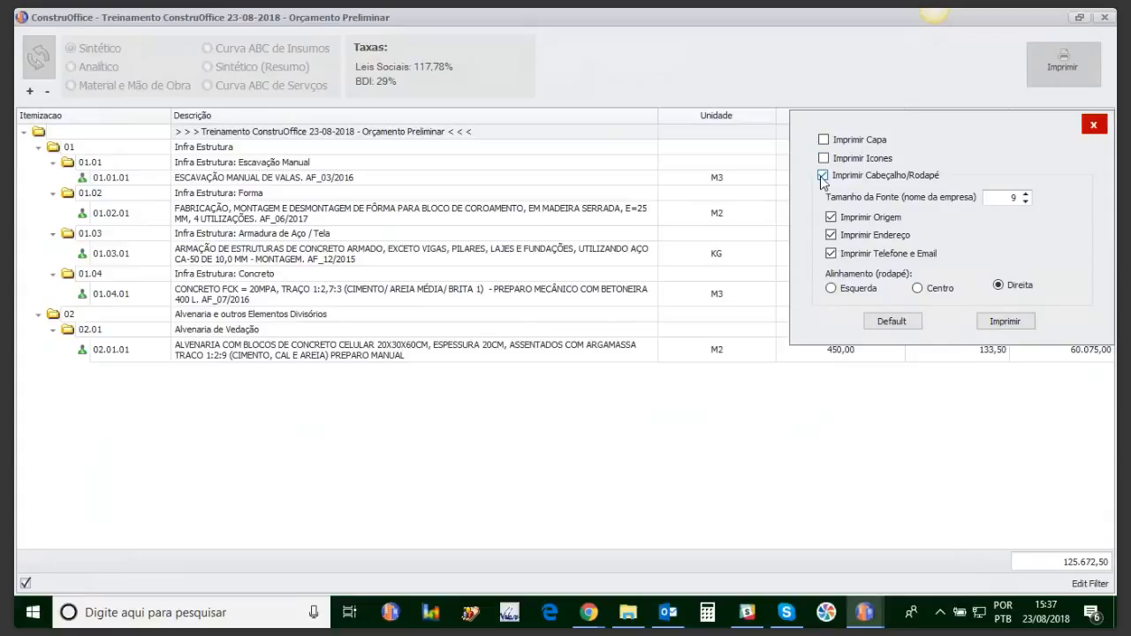
{"action": "left_click", "coordinate": [823, 175]}
{"action": "left_click", "coordinate": [1008, 324]}
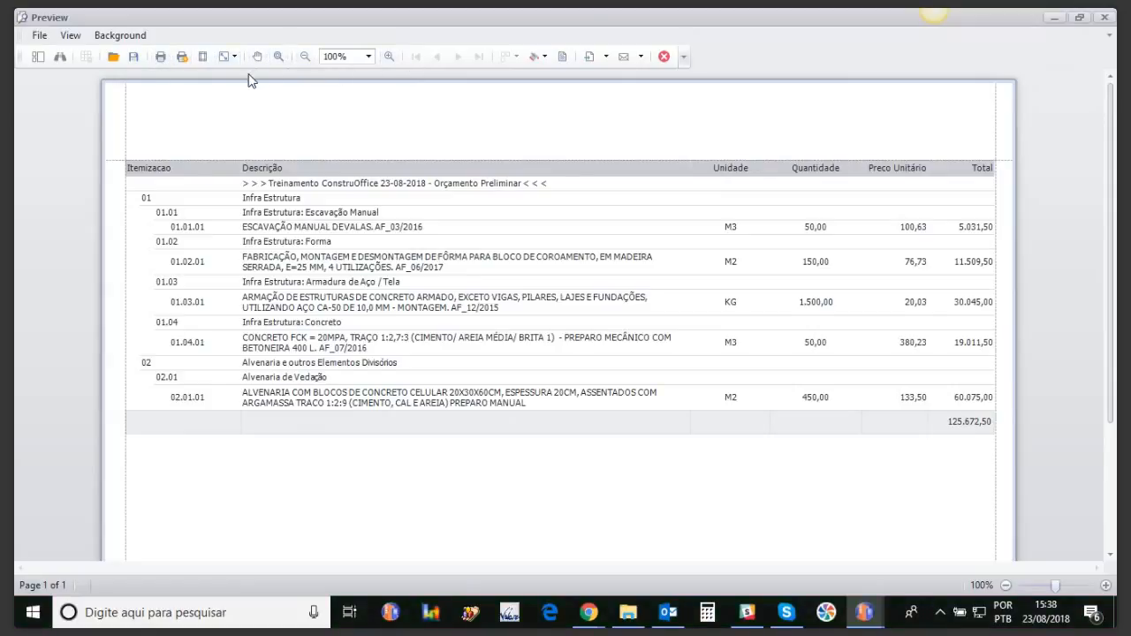
{"action": "left_click", "coordinate": [606, 58]}
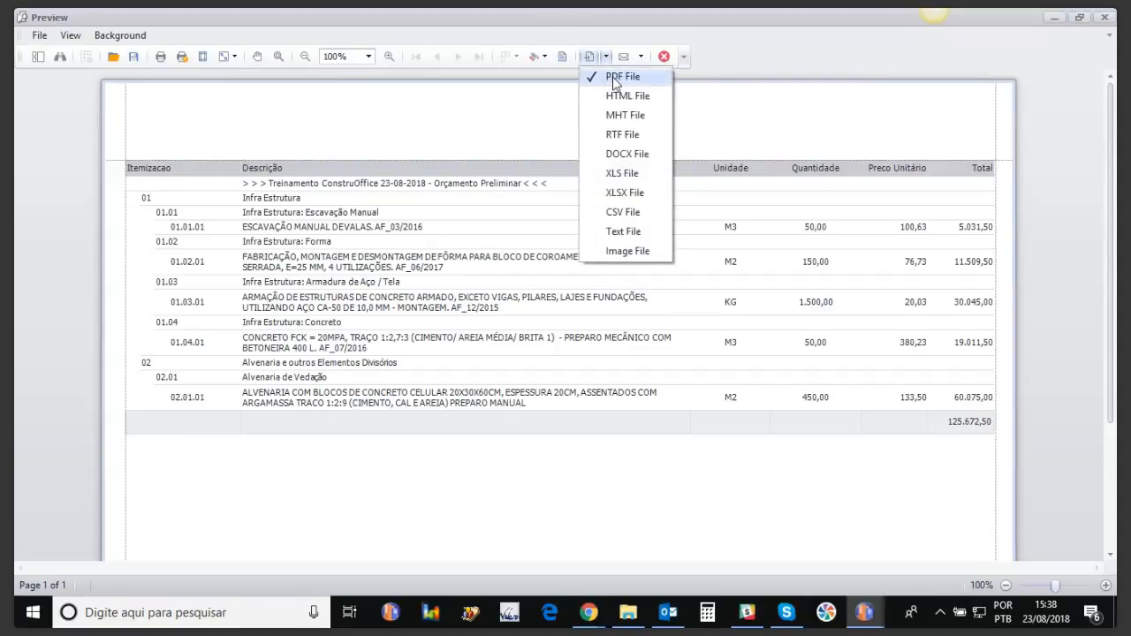
{"action": "left_click", "coordinate": [618, 198]}
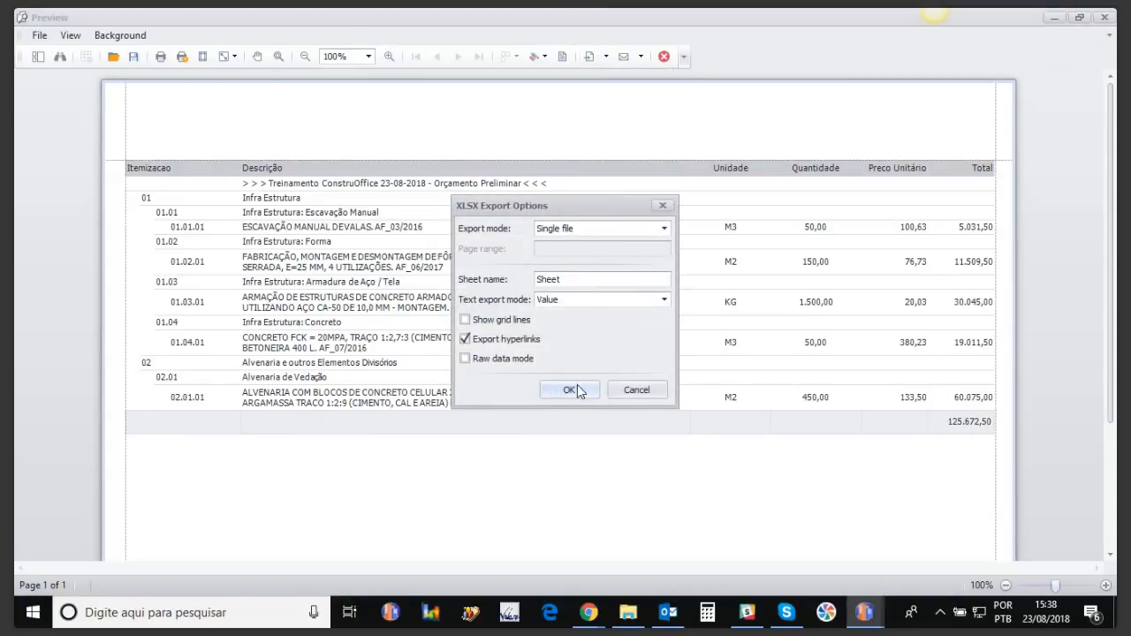
{"action": "left_click", "coordinate": [570, 390]}
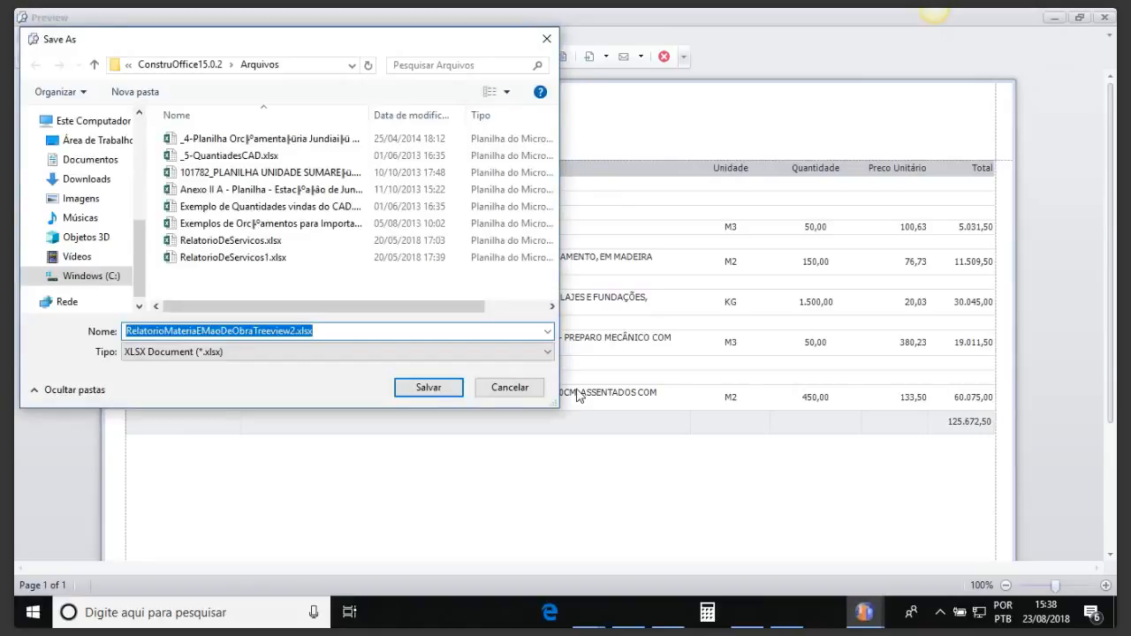
{"action": "left_click", "coordinate": [295, 331]}
{"action": "left_click_drag", "start_coordinate": [295, 331], "coordinate": [99, 342]}
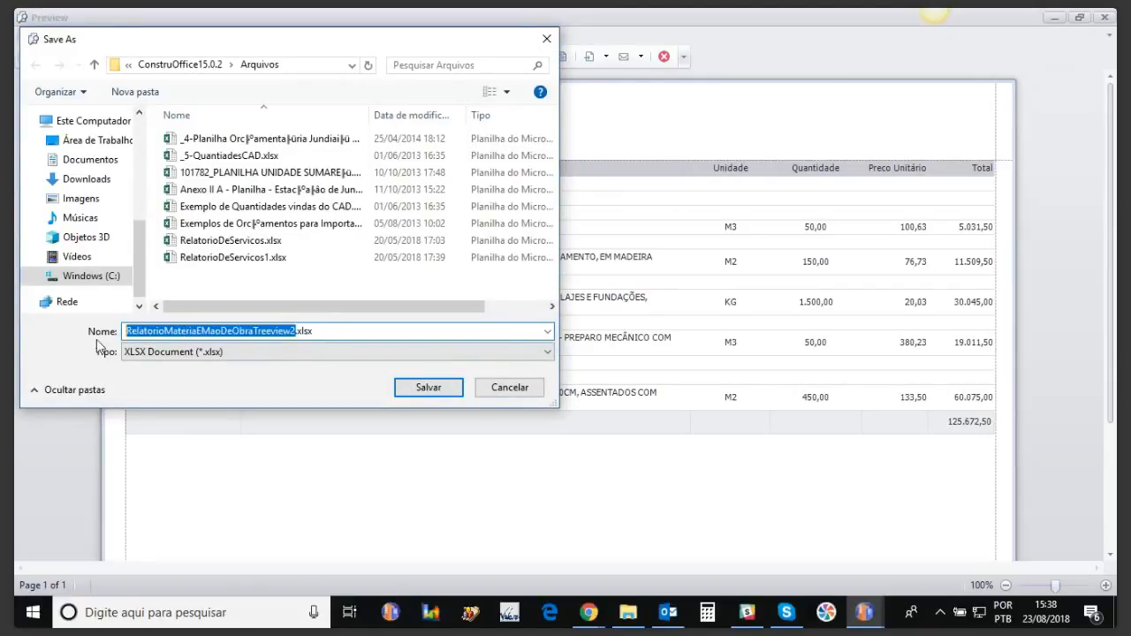
{"action": "type", "text": "cusro 23-*08-2018"}
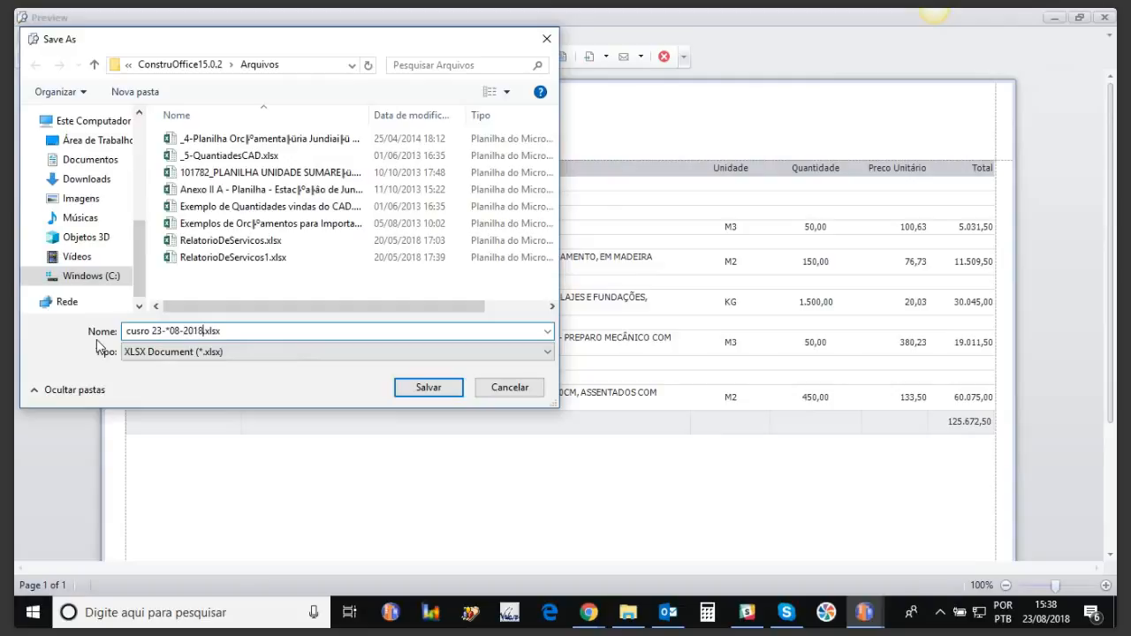
{"action": "left_click", "coordinate": [426, 388]}
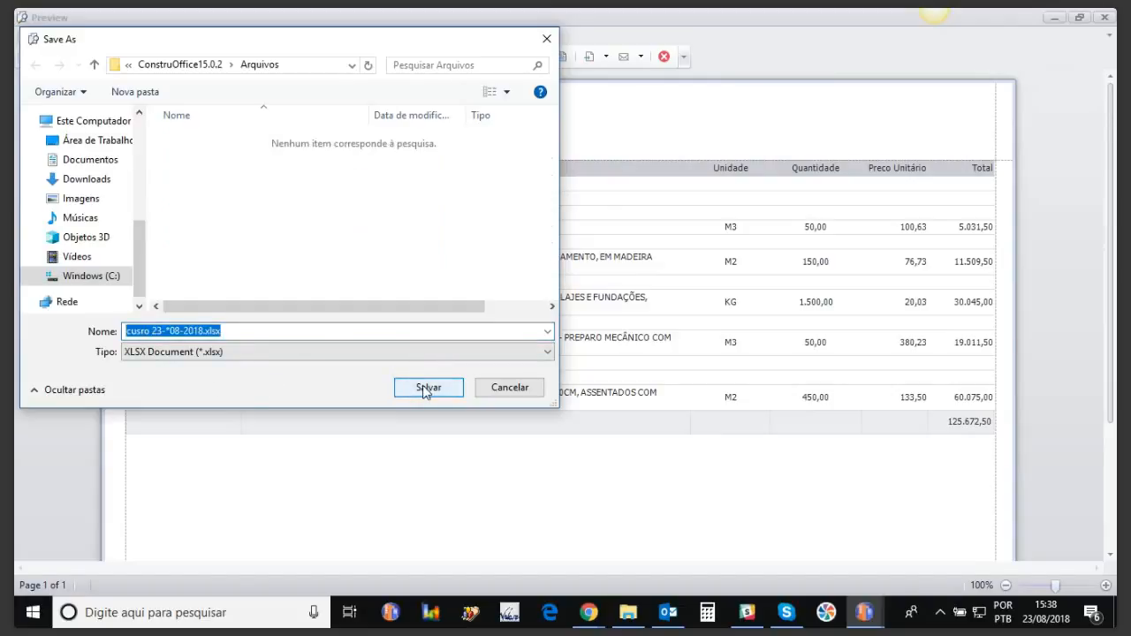
{"action": "left_click", "coordinate": [426, 392]}
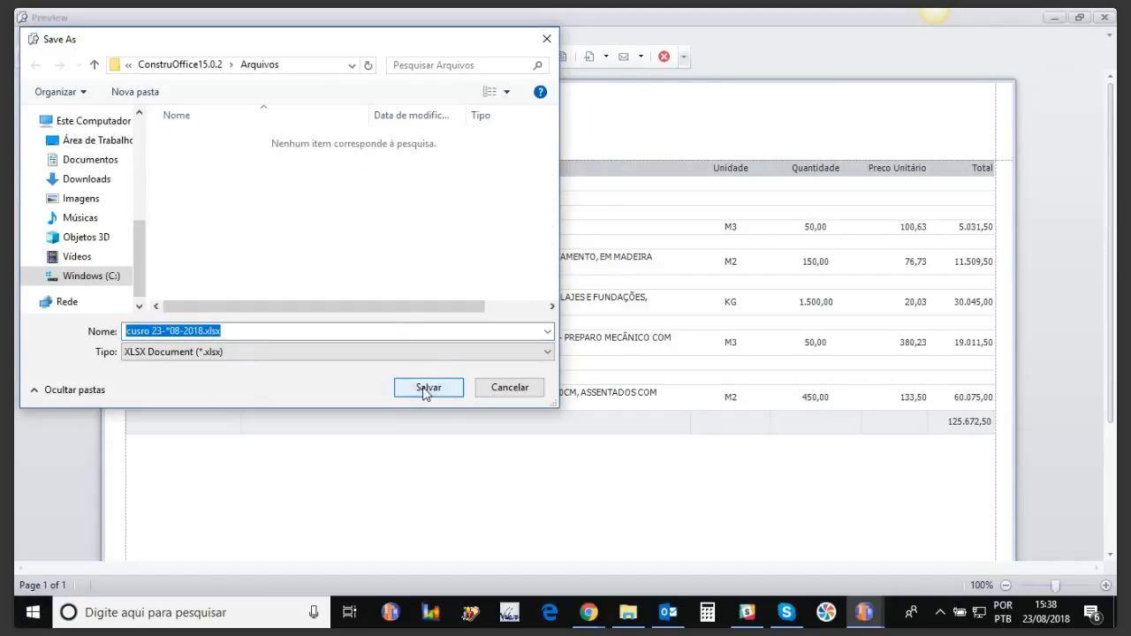
{"action": "left_click", "coordinate": [200, 332]}
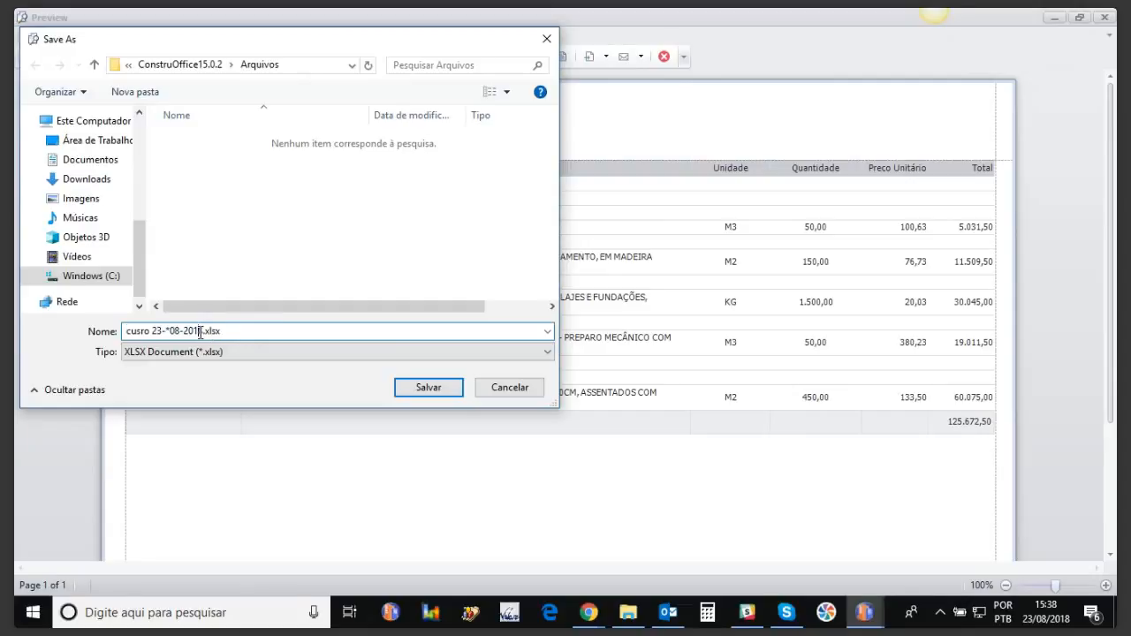
{"action": "left_click", "coordinate": [91, 182]}
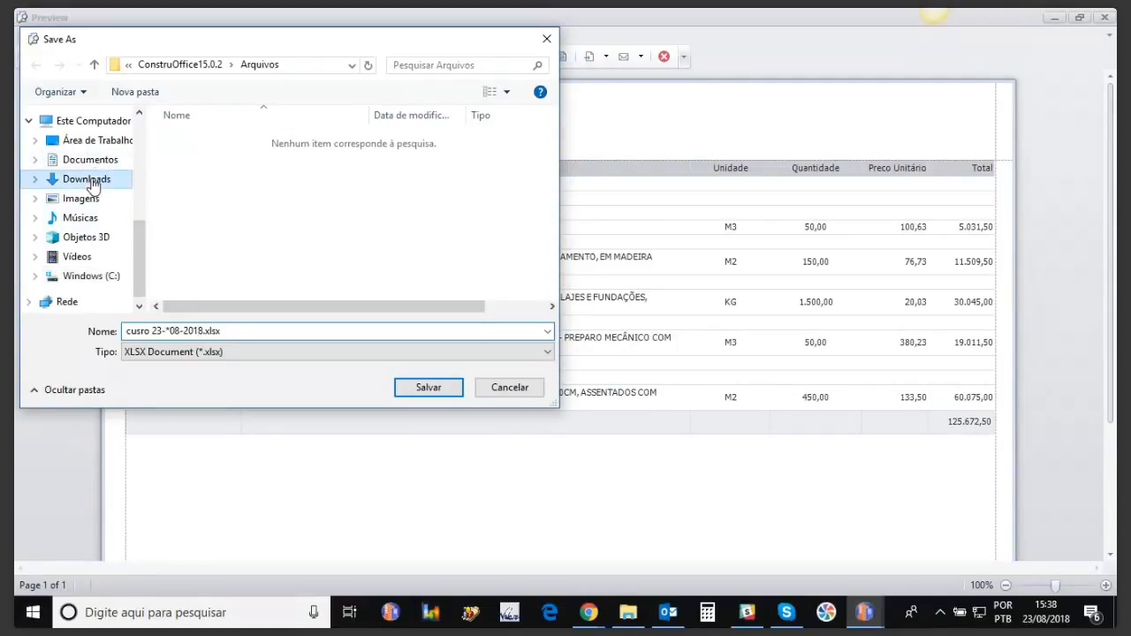
{"action": "left_click", "coordinate": [430, 389]}
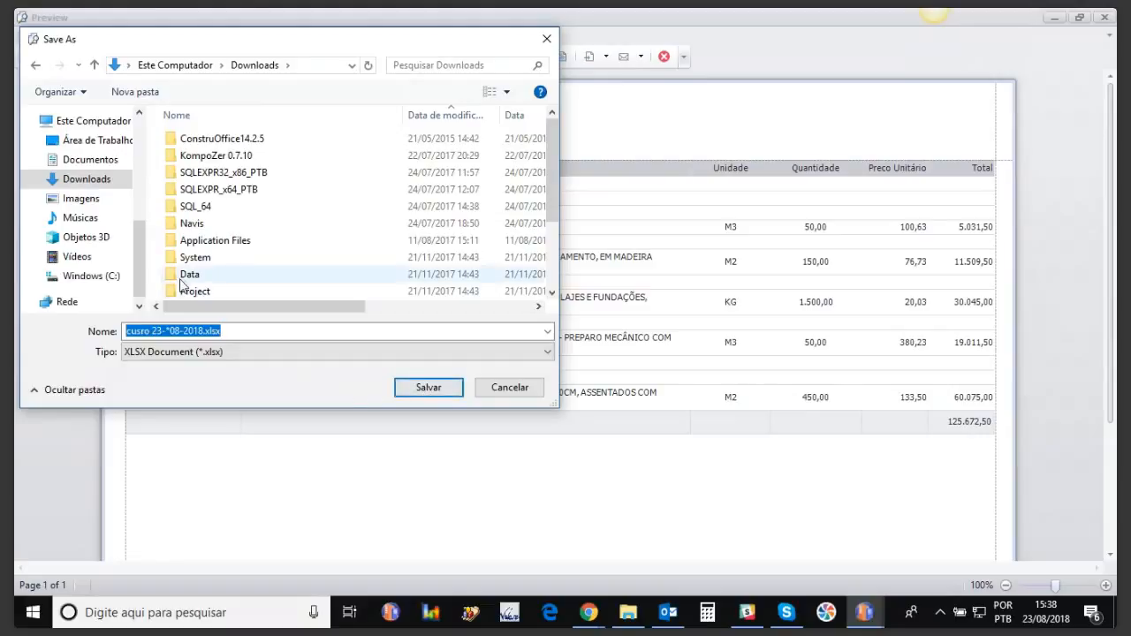
{"action": "scroll", "coordinate": [139, 251], "scroll_direction": "down", "scroll_amount": 1}
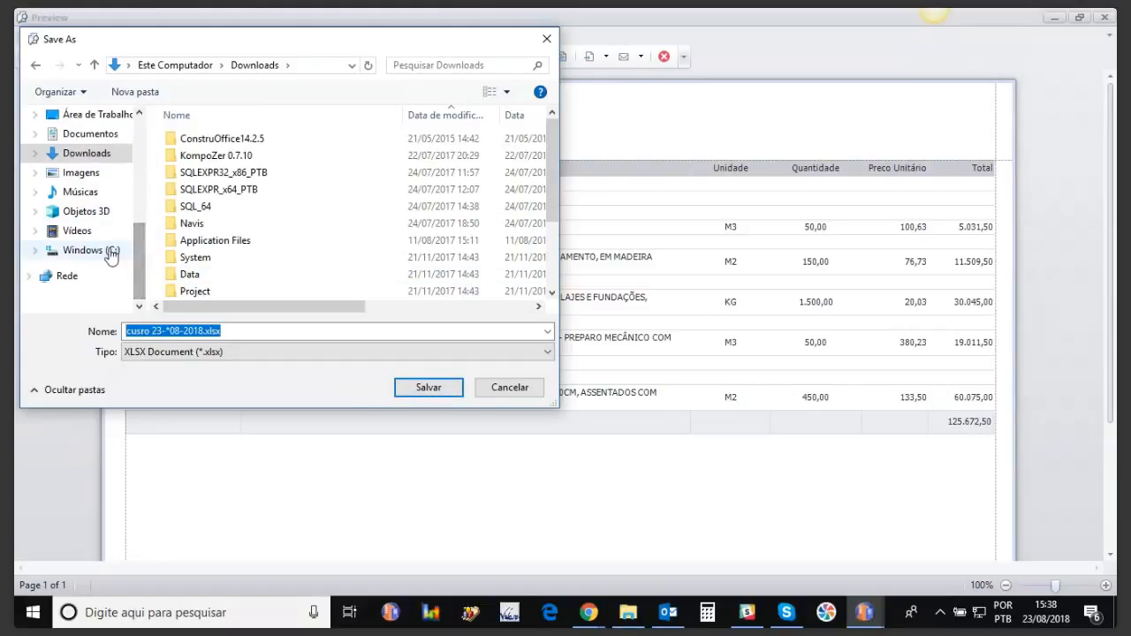
{"action": "left_click", "coordinate": [109, 250]}
{"action": "double_click", "coordinate": [228, 241]}
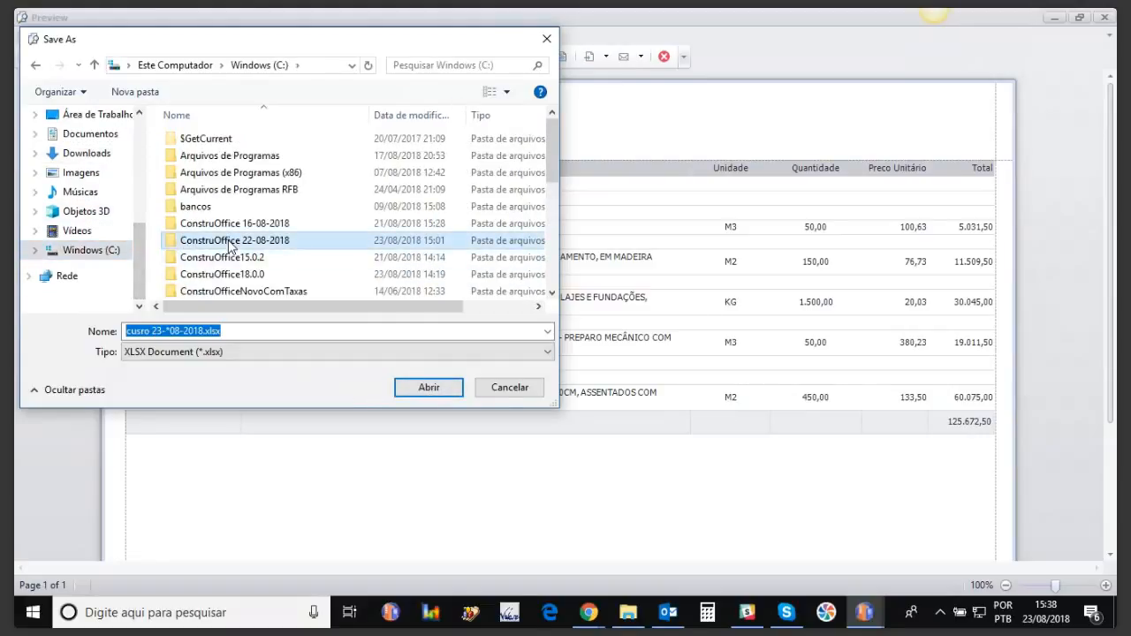
{"action": "double_click", "coordinate": [197, 173]}
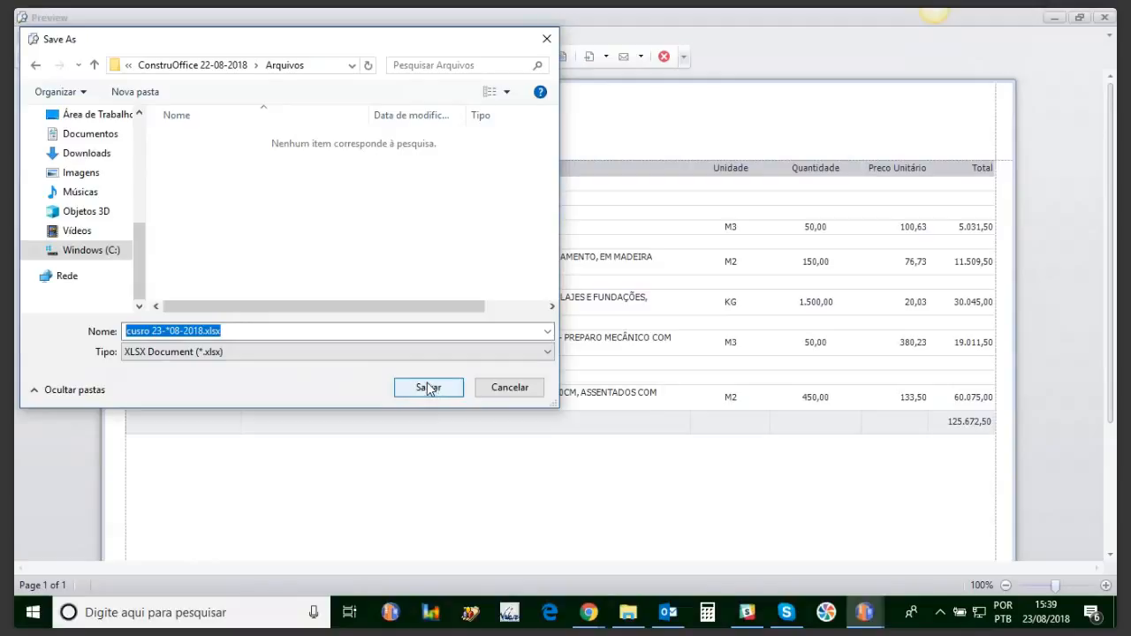
{"action": "left_click", "coordinate": [496, 388]}
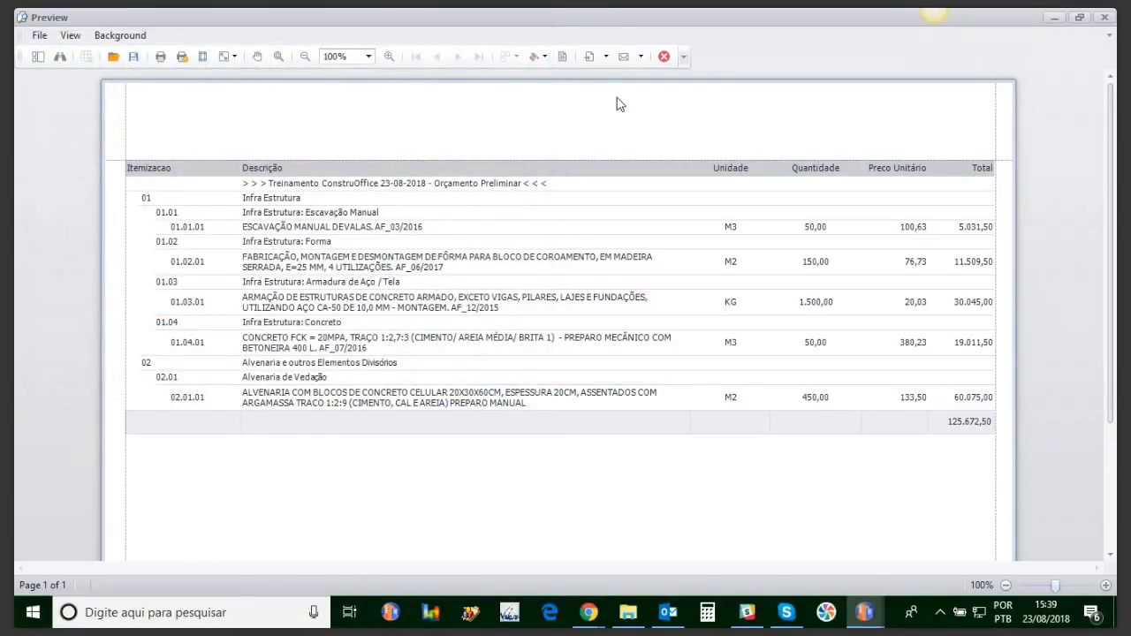
Step: Export the report as RelatorioMateriaEMaoDeObraTreeview2.xlsx without hyperlinks and open it in Excel
{"action": "left_click", "coordinate": [606, 58]}
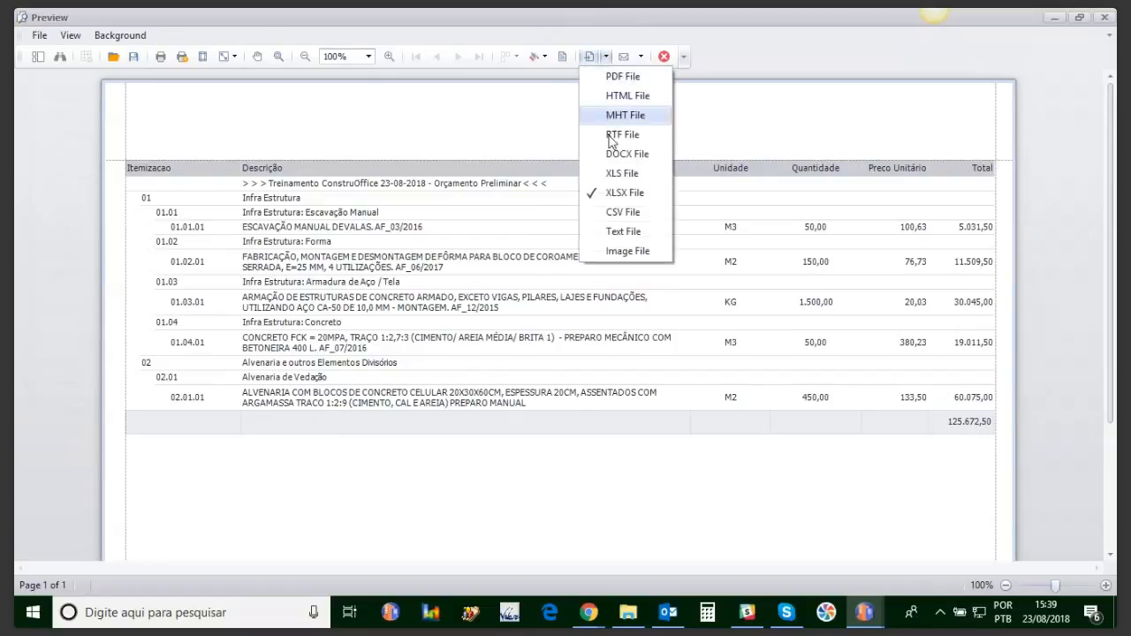
{"action": "left_click", "coordinate": [617, 196]}
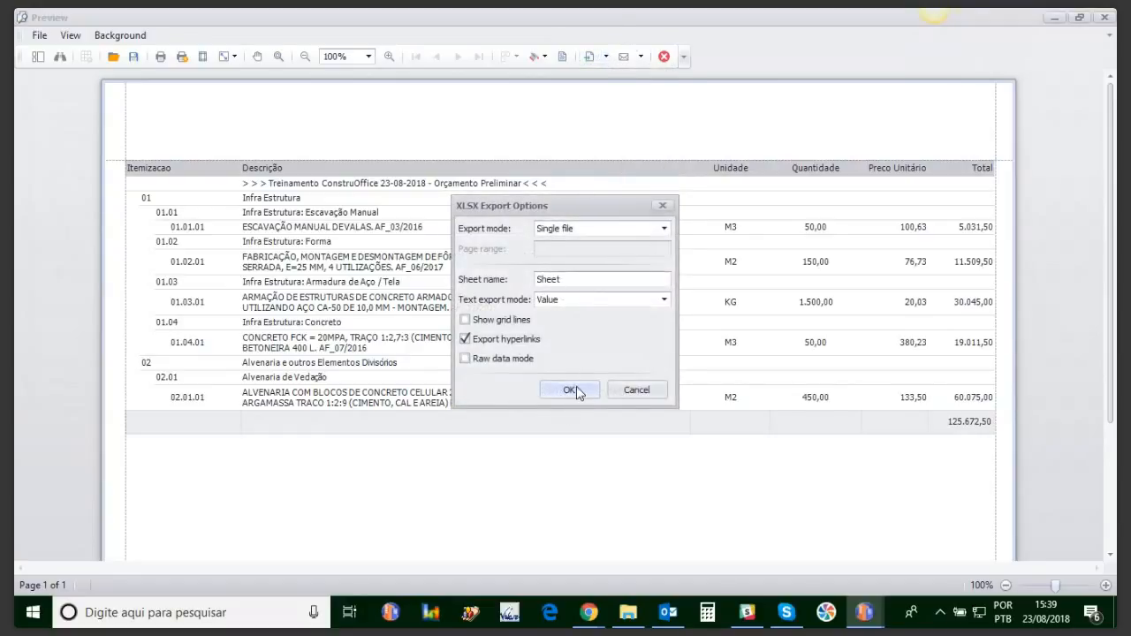
{"action": "left_click", "coordinate": [467, 342]}
{"action": "left_click", "coordinate": [570, 390]}
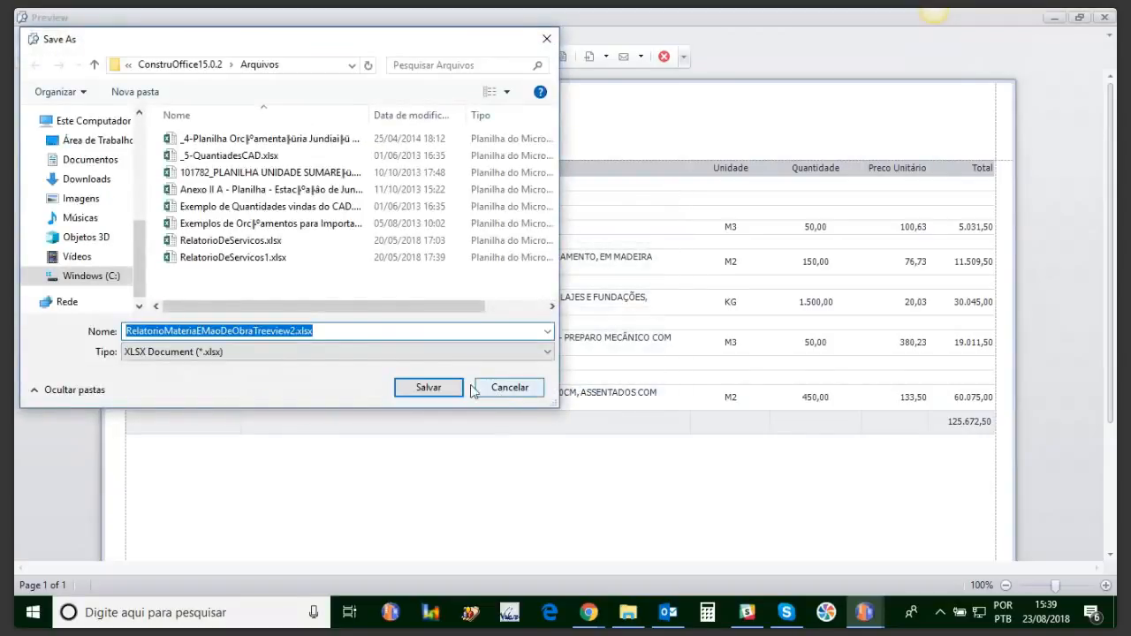
{"action": "left_click", "coordinate": [442, 388]}
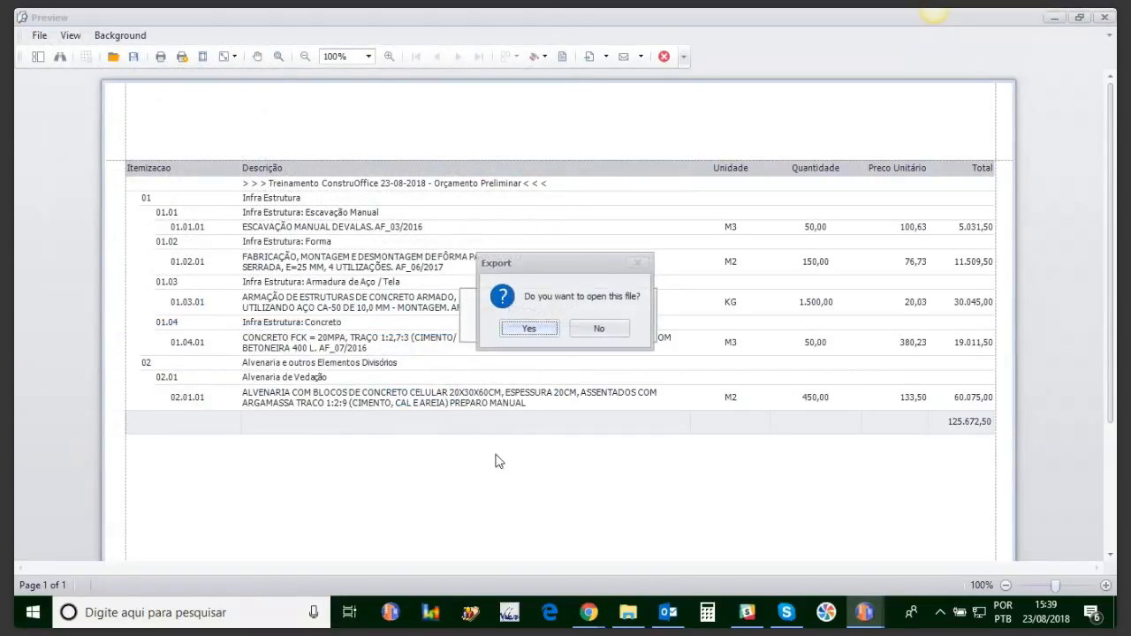
{"action": "left_click", "coordinate": [529, 328]}
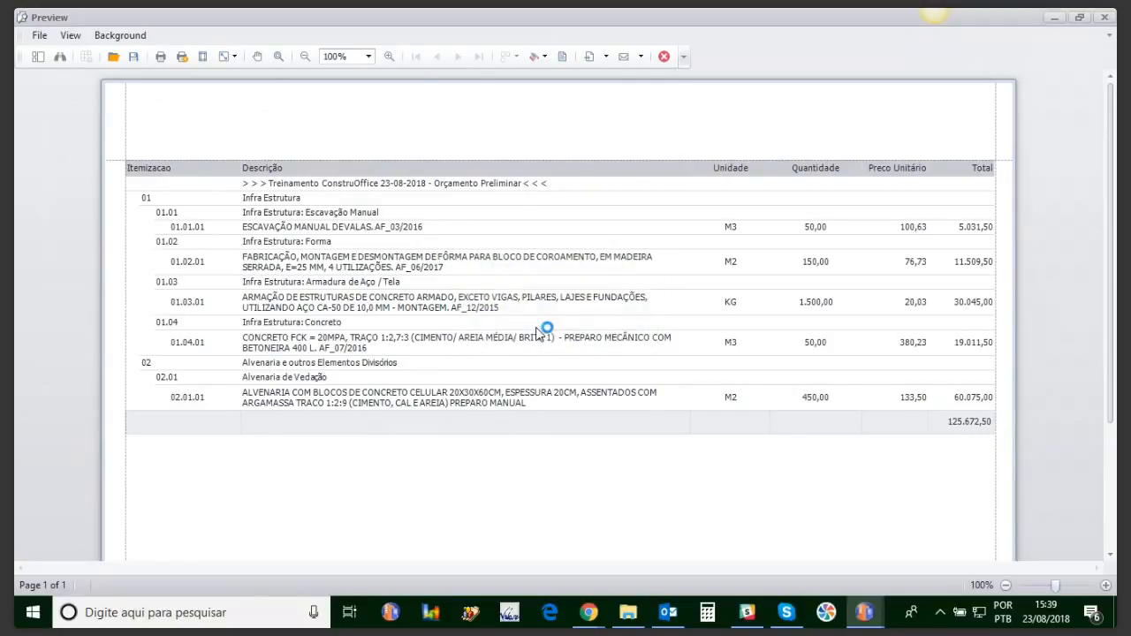
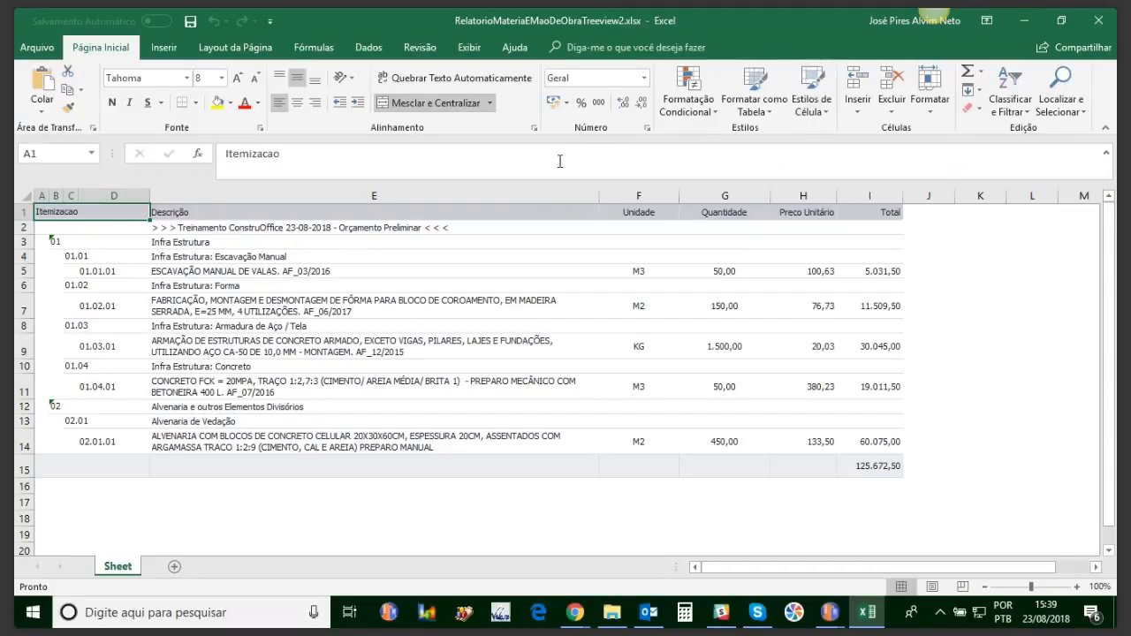
Step: Check cells E4 and E2 (budget title) in the exported workbook, then close Excel
{"action": "left_click", "coordinate": [308, 255]}
{"action": "left_click", "coordinate": [293, 230]}
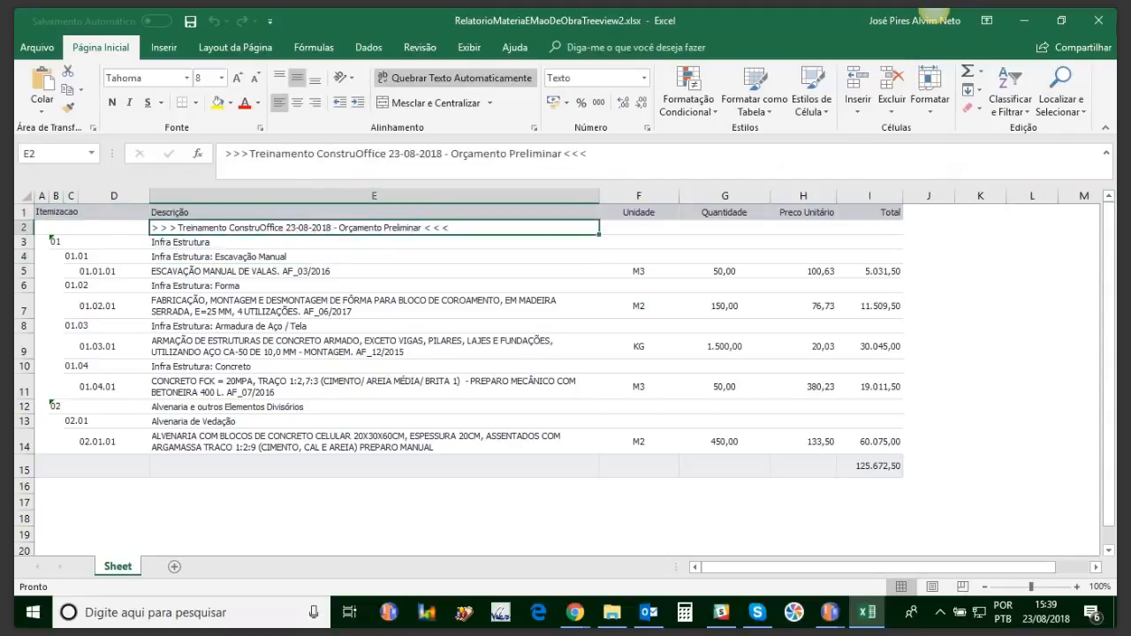
{"action": "left_click", "coordinate": [1106, 20]}
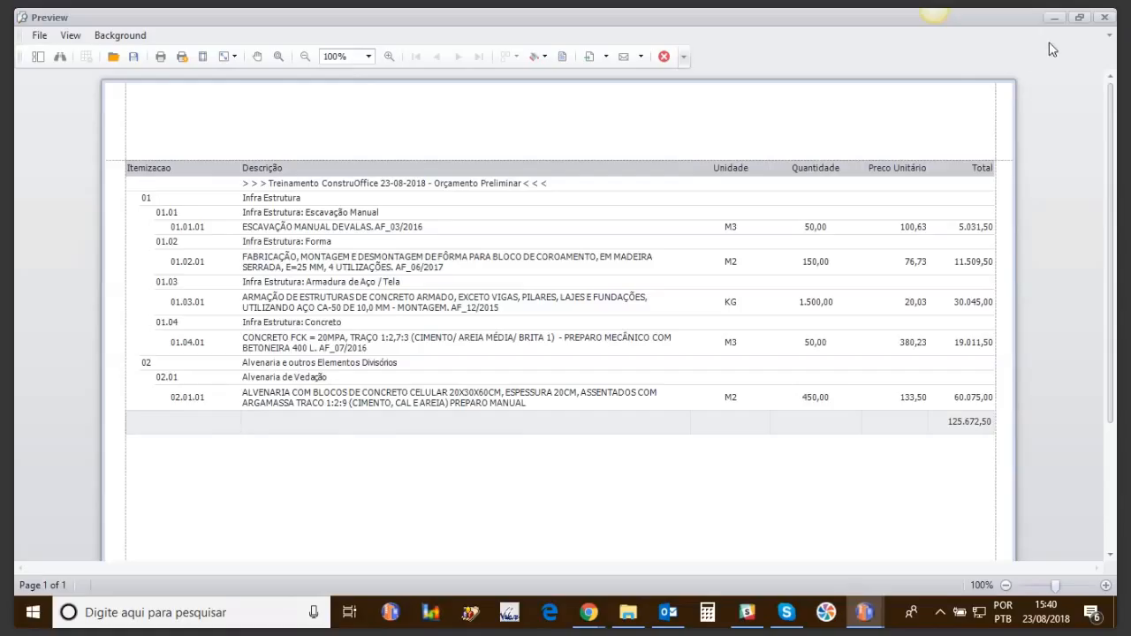
Step: Preview the Orçamento Sintético report with icons off and header/footer kept on, totalling 125.672,50
{"action": "left_click", "coordinate": [1107, 18]}
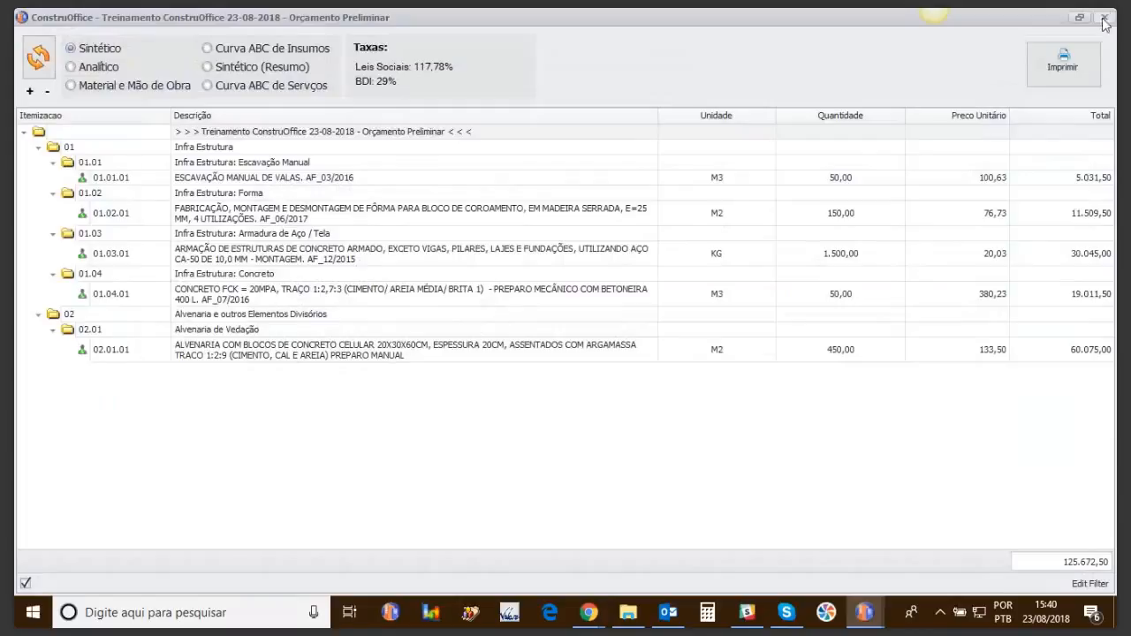
{"action": "left_click", "coordinate": [1051, 81]}
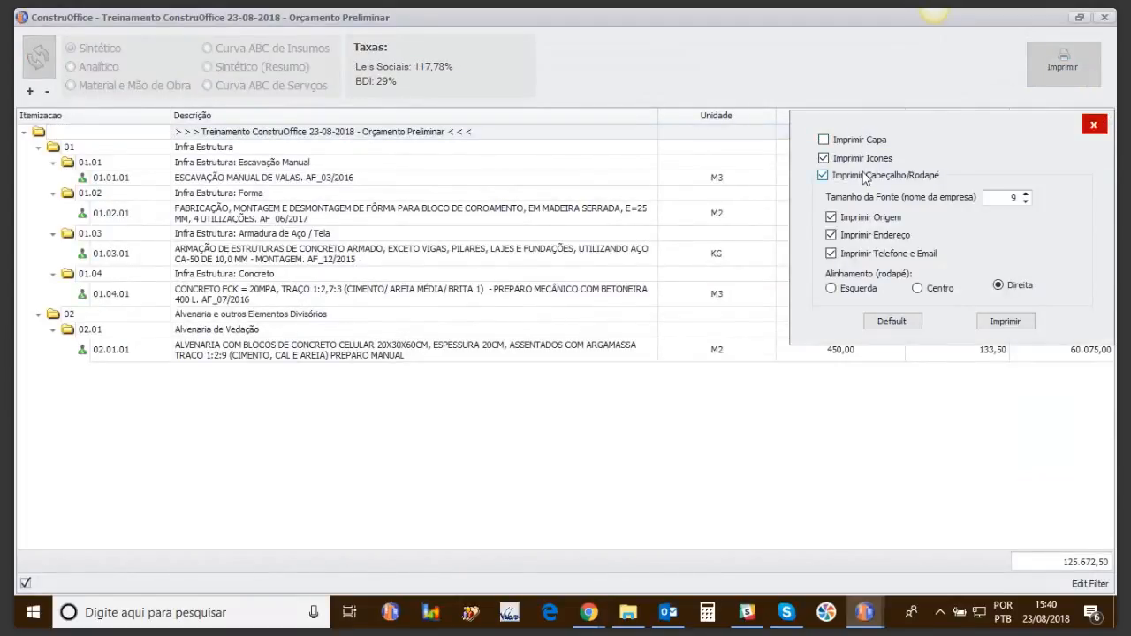
{"action": "left_click", "coordinate": [864, 159]}
{"action": "left_click", "coordinate": [872, 176]}
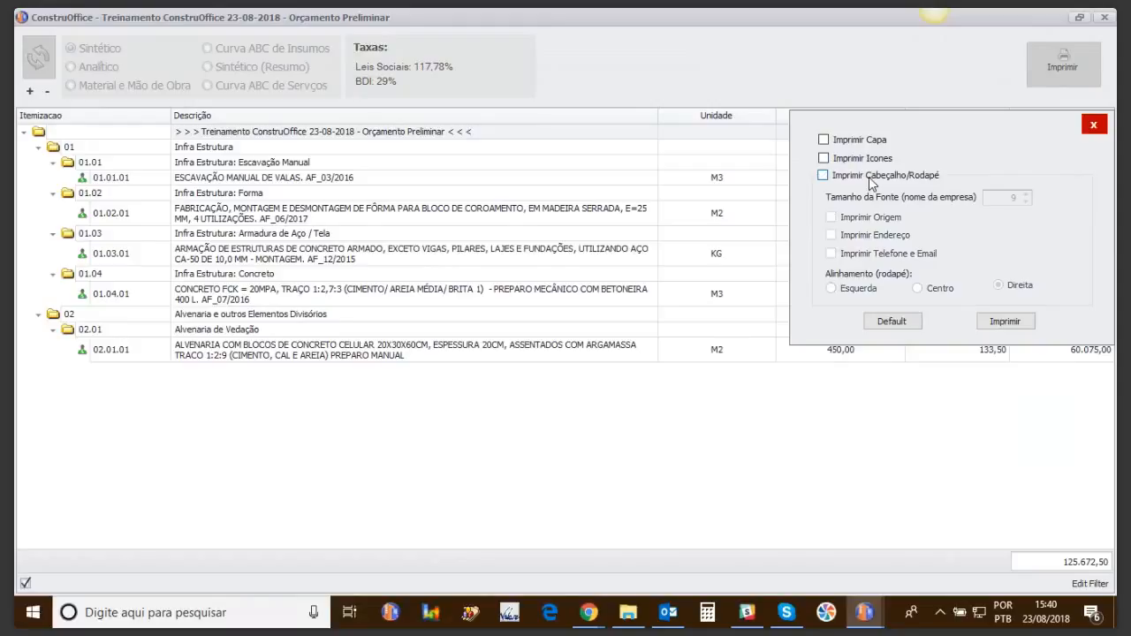
{"action": "left_click", "coordinate": [829, 176]}
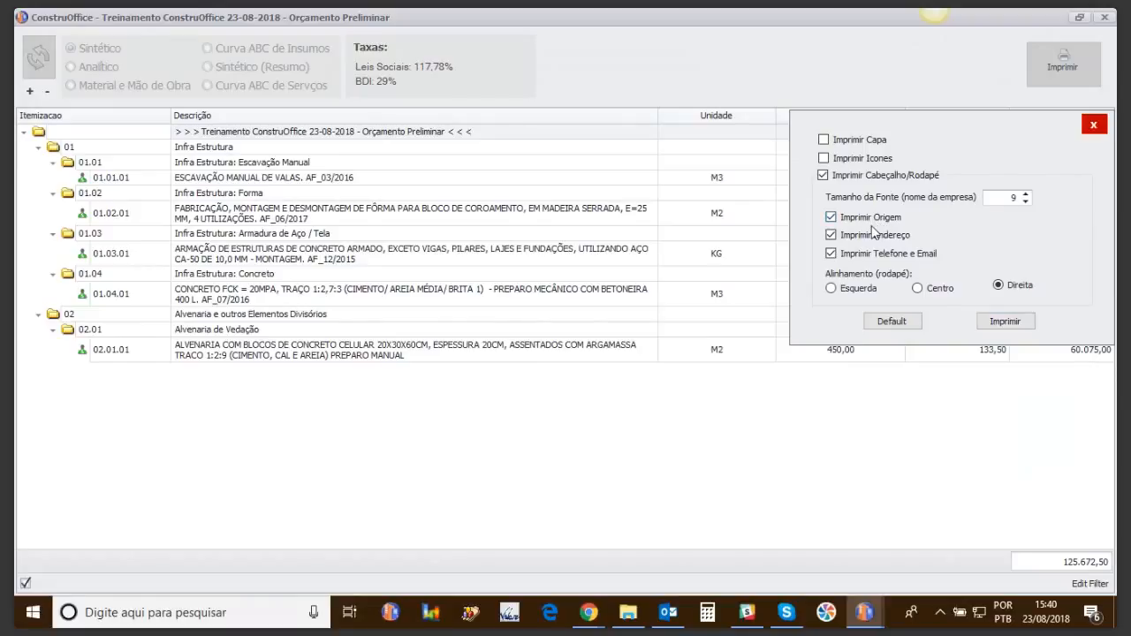
{"action": "left_click", "coordinate": [990, 323]}
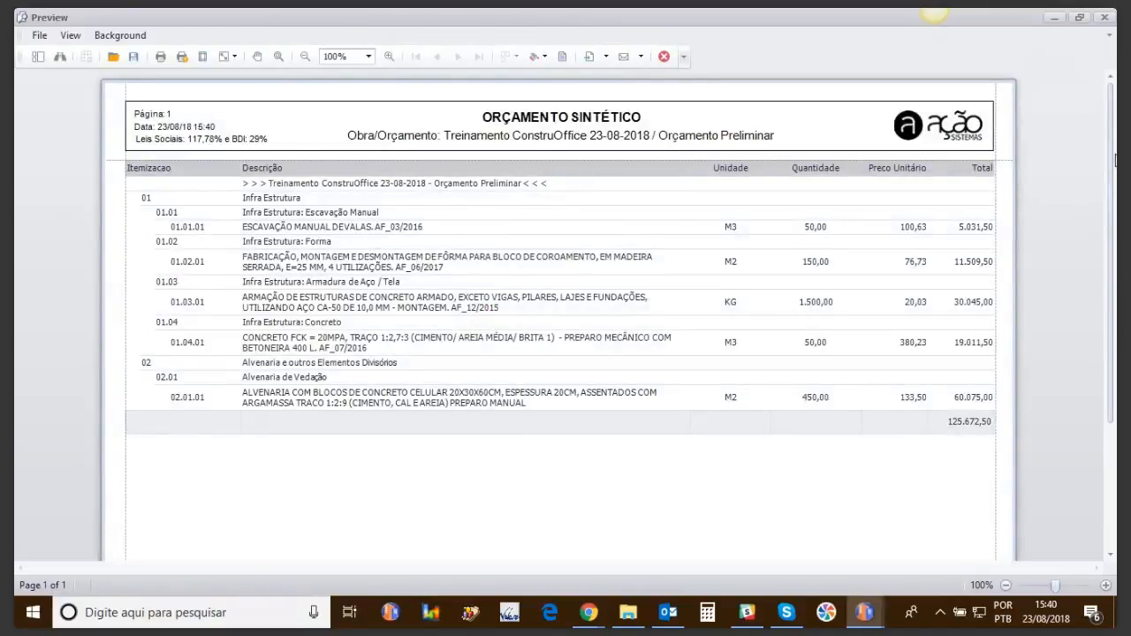
{"action": "scroll", "coordinate": [1115, 159], "scroll_direction": "down", "scroll_amount": 3}
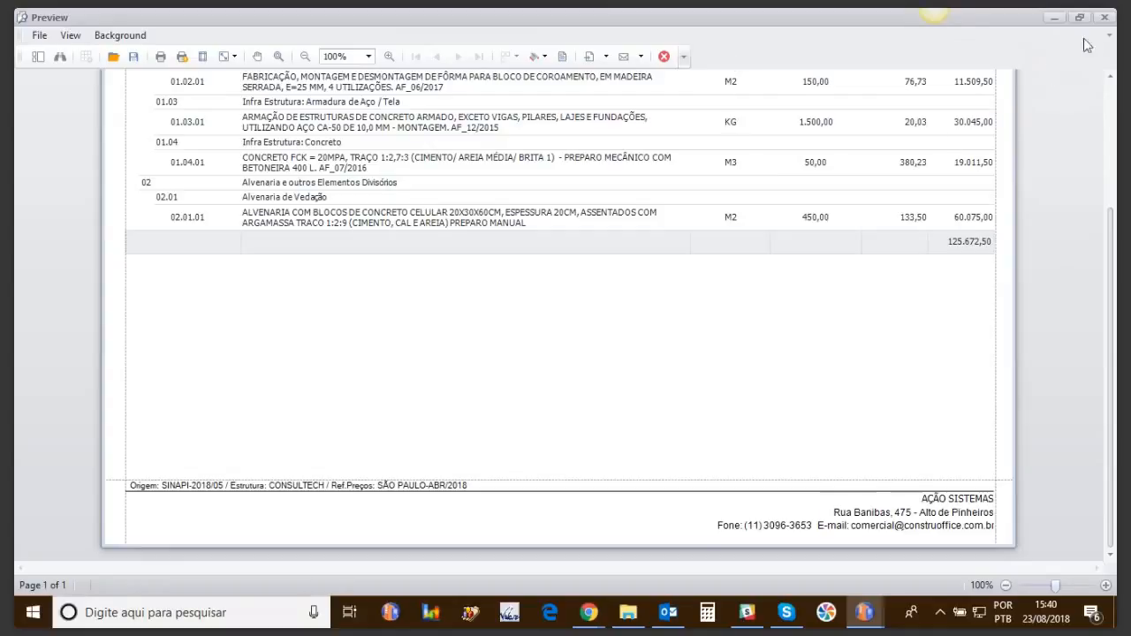
Step: Preview the report with the cover page and icon options toggled and a left-aligned footer
{"action": "left_click", "coordinate": [1103, 18]}
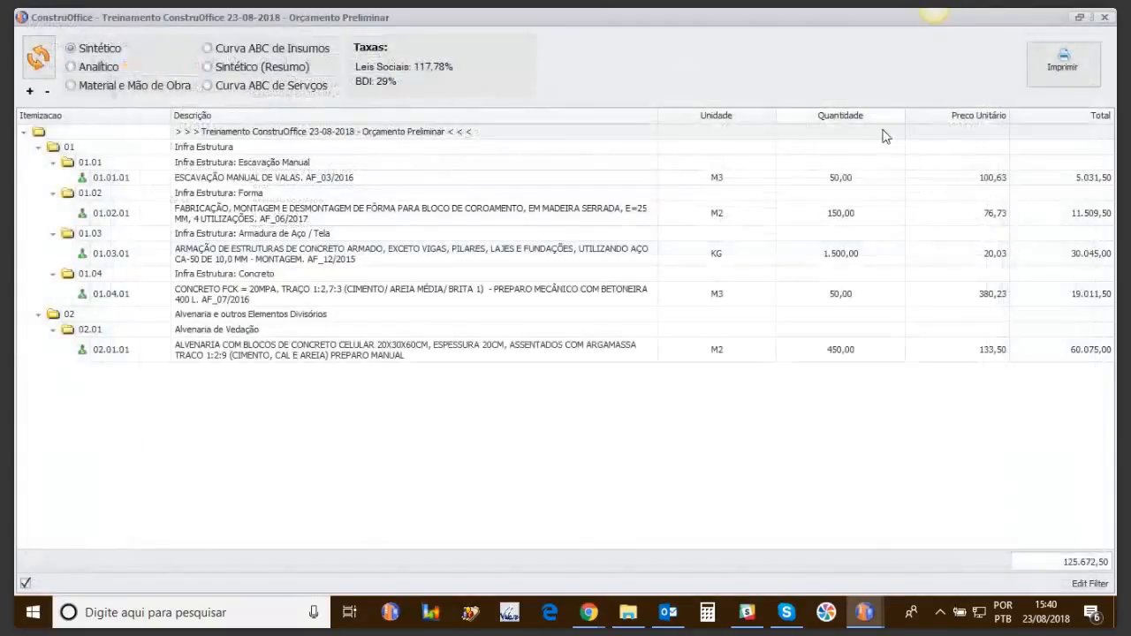
{"action": "left_click", "coordinate": [1055, 57]}
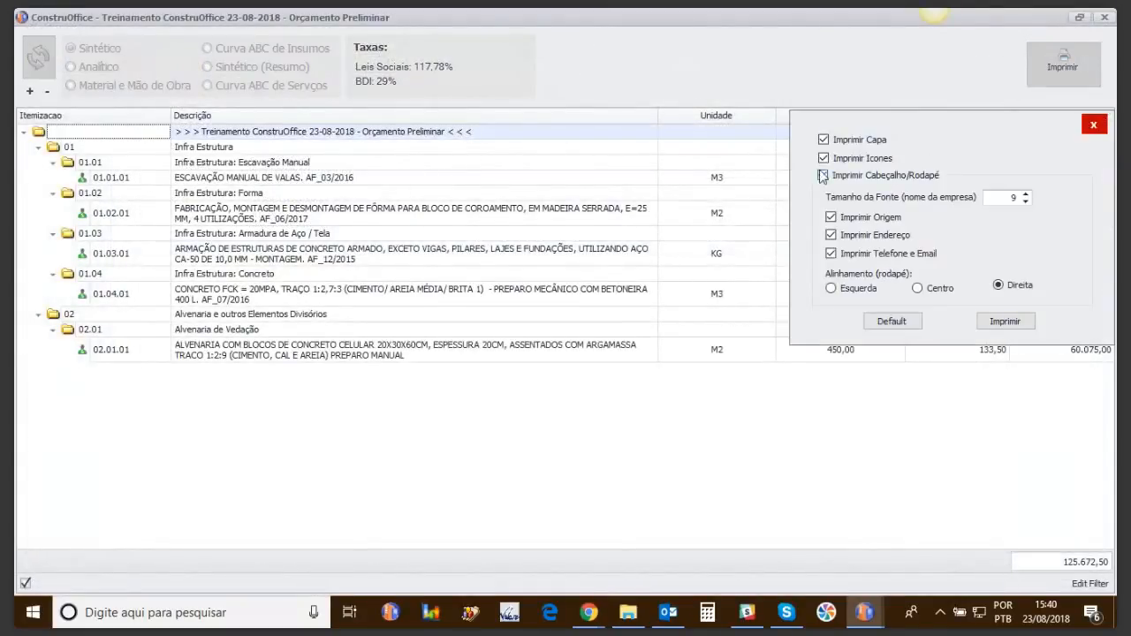
{"action": "left_click", "coordinate": [823, 140]}
{"action": "left_click", "coordinate": [822, 158]}
{"action": "left_click", "coordinate": [831, 288]}
{"action": "left_click", "coordinate": [1005, 321]}
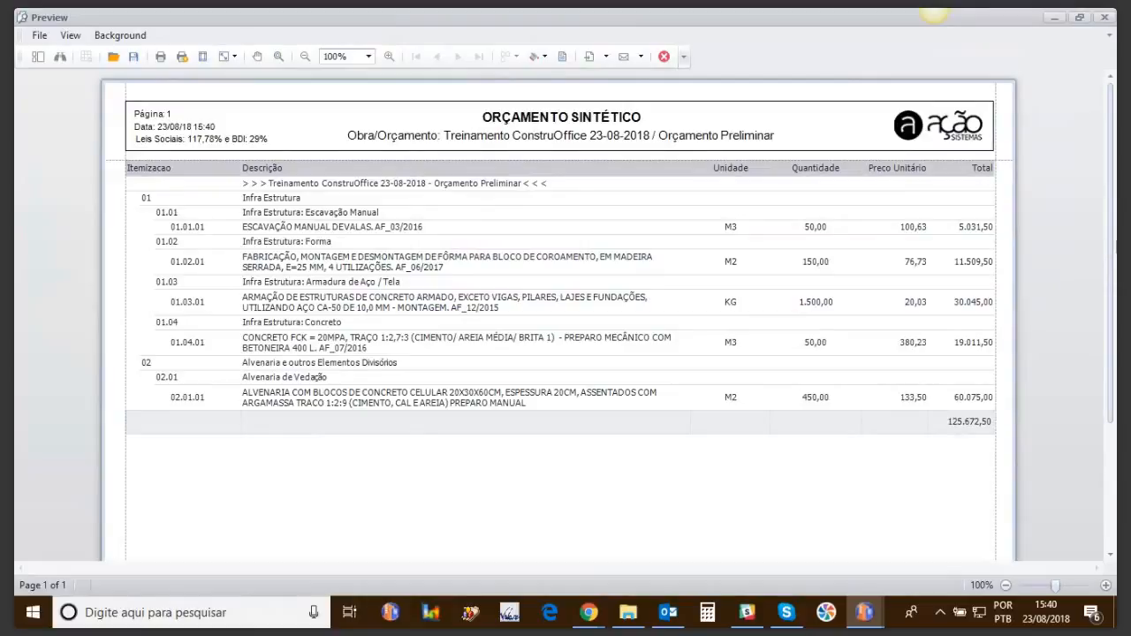
{"action": "left_click_drag", "start_coordinate": [1115, 252], "coordinate": [1072, 371]}
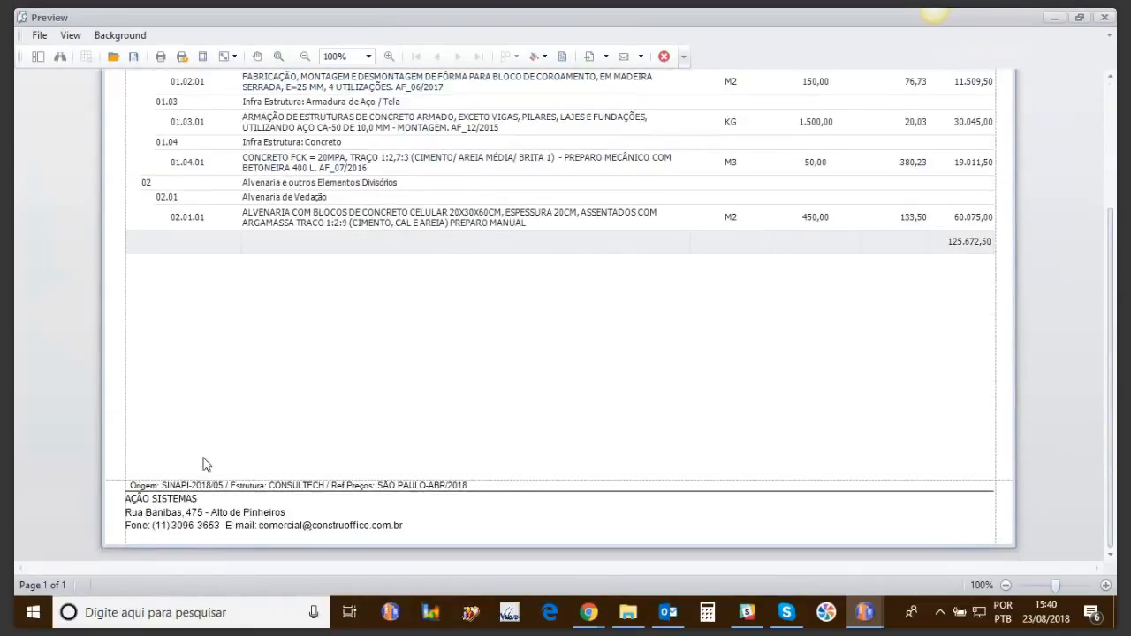
Step: Regenerate the two-page preview with a centred footer and review both pages
{"action": "left_click", "coordinate": [1103, 18]}
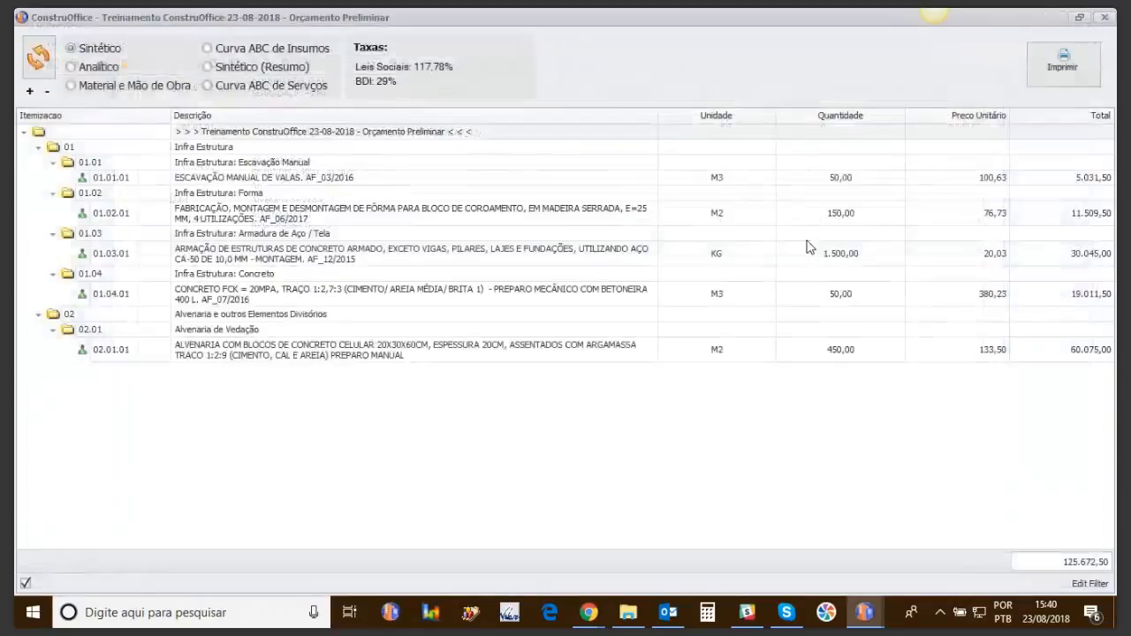
{"action": "left_click", "coordinate": [1062, 66]}
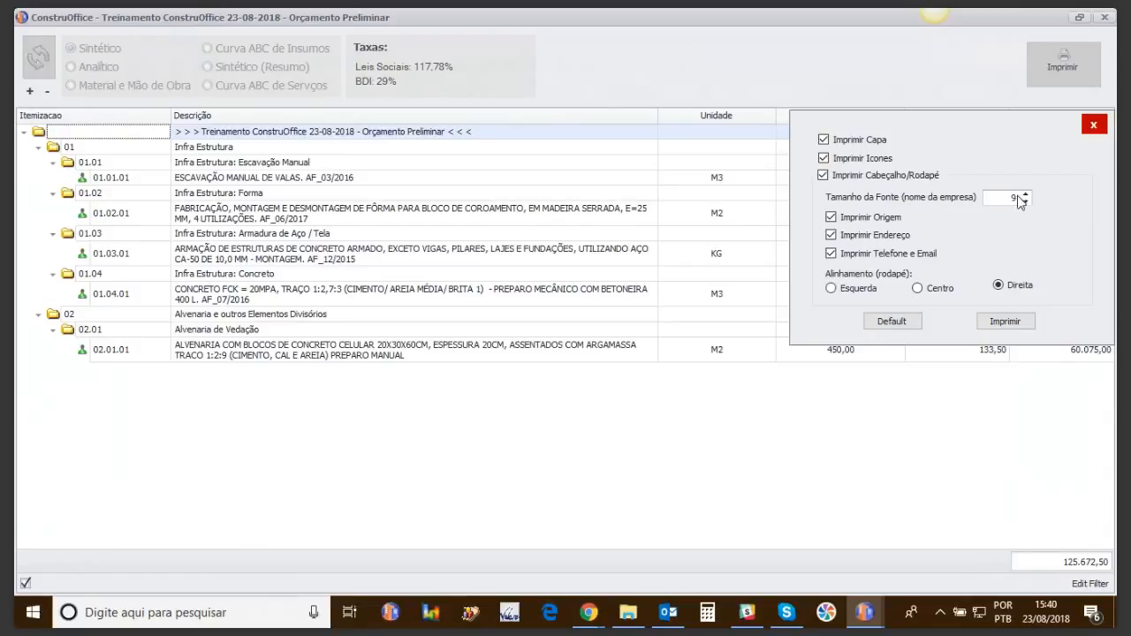
{"action": "left_click", "coordinate": [918, 289]}
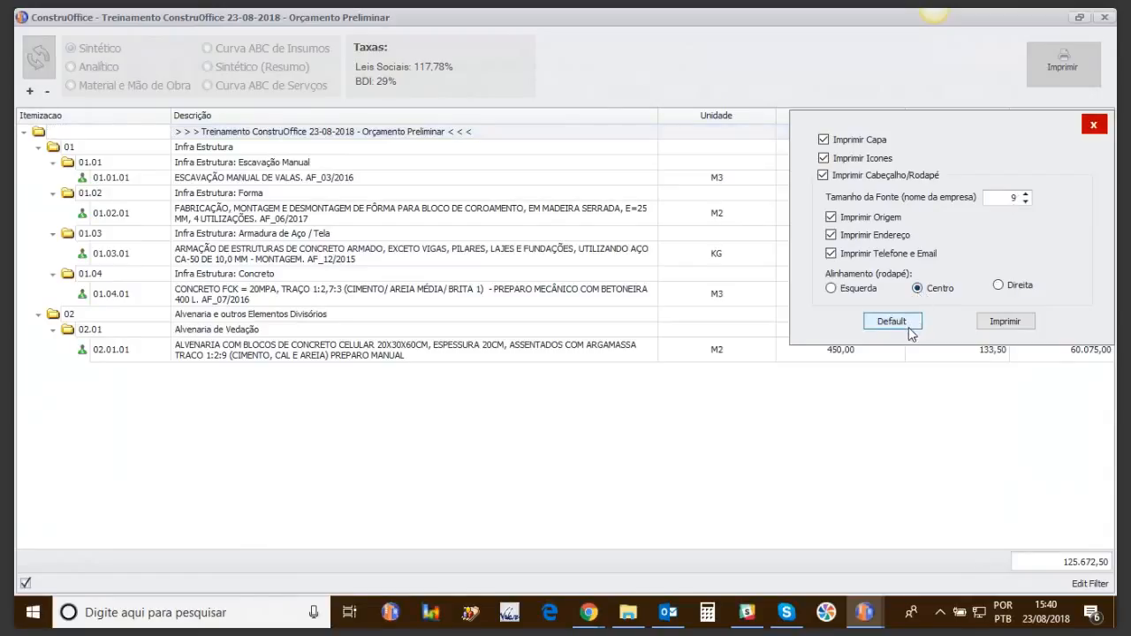
{"action": "left_click", "coordinate": [1013, 326]}
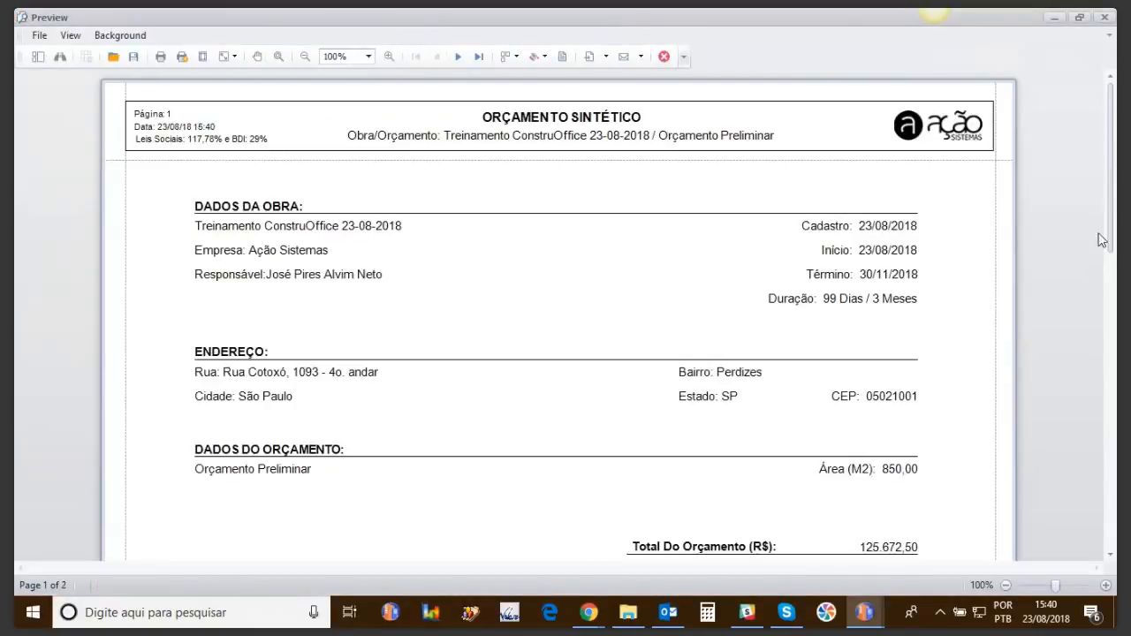
{"action": "left_click_drag", "start_coordinate": [1115, 159], "coordinate": [1097, 503]}
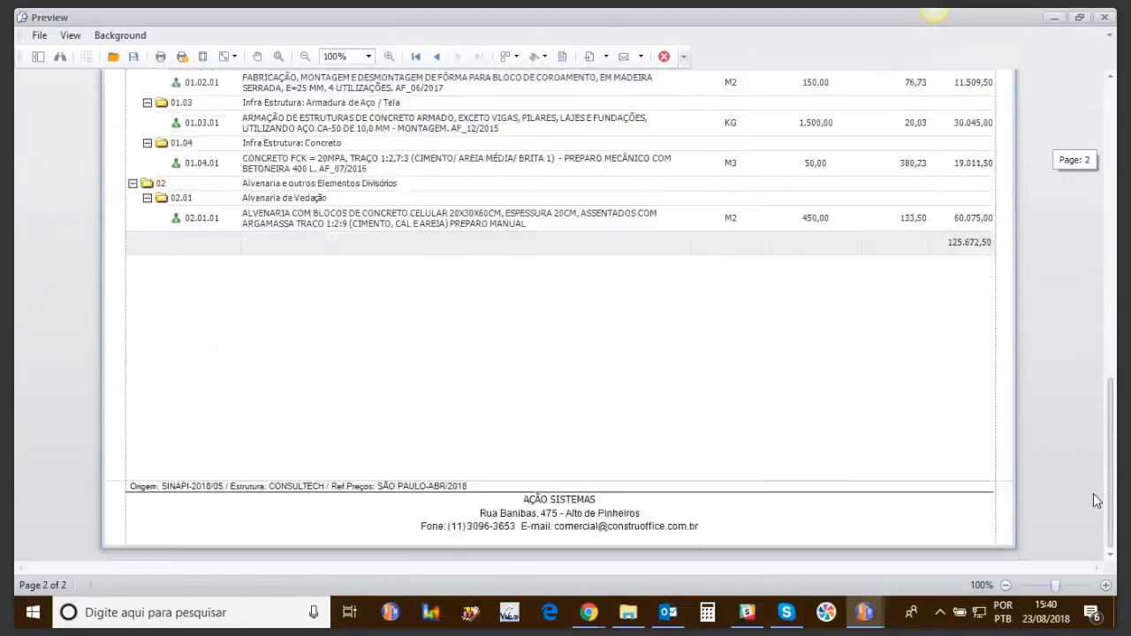
{"action": "left_click", "coordinate": [1105, 17]}
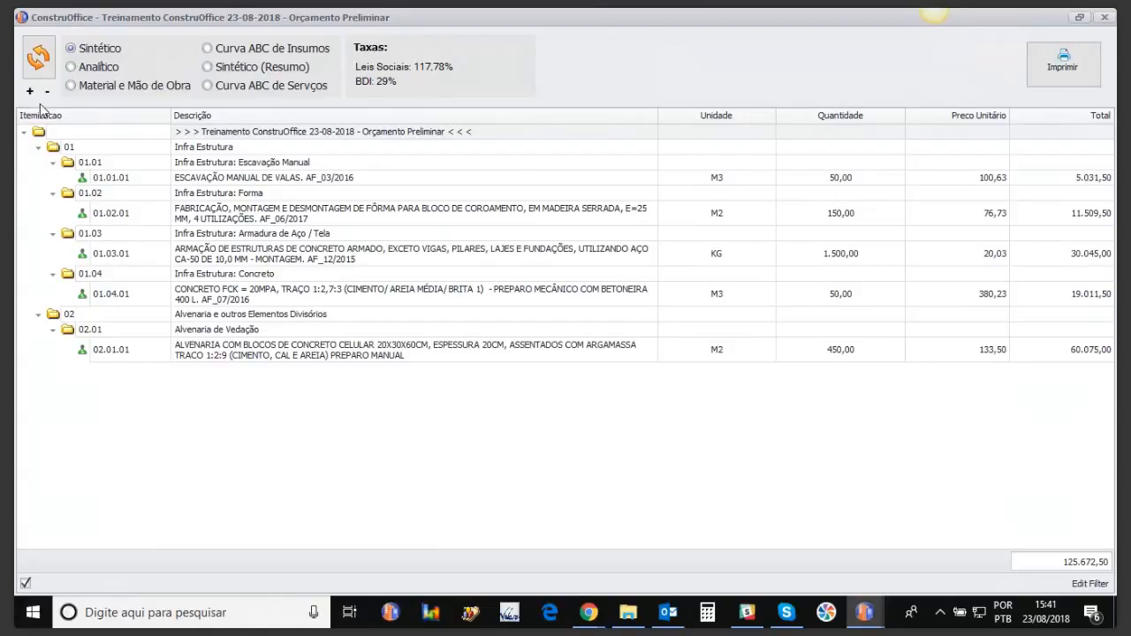
Step: Preview the report without the Itemizacao column, then close the preview and report window
{"action": "left_click_drag", "start_coordinate": [49, 116], "coordinate": [205, 209]}
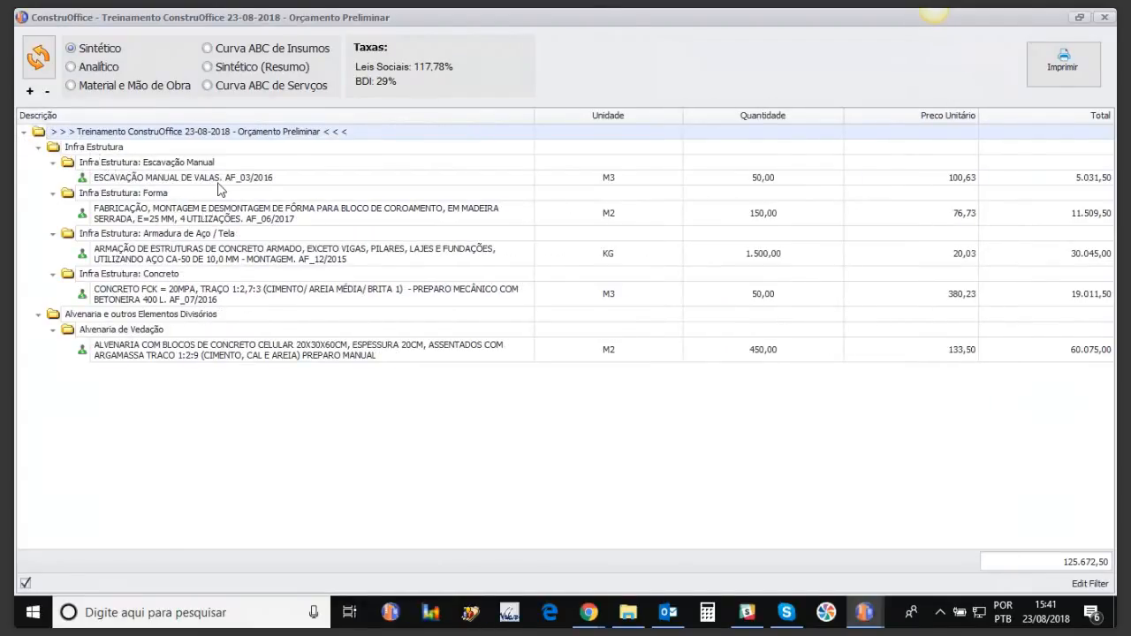
{"action": "left_click", "coordinate": [1054, 76]}
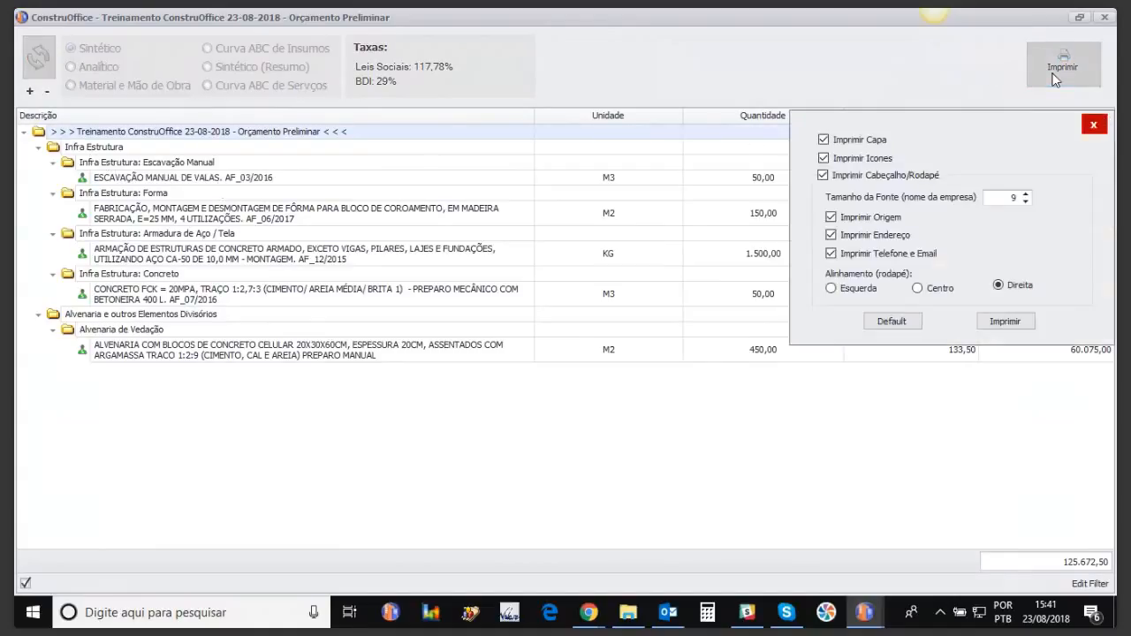
{"action": "left_click", "coordinate": [1003, 323]}
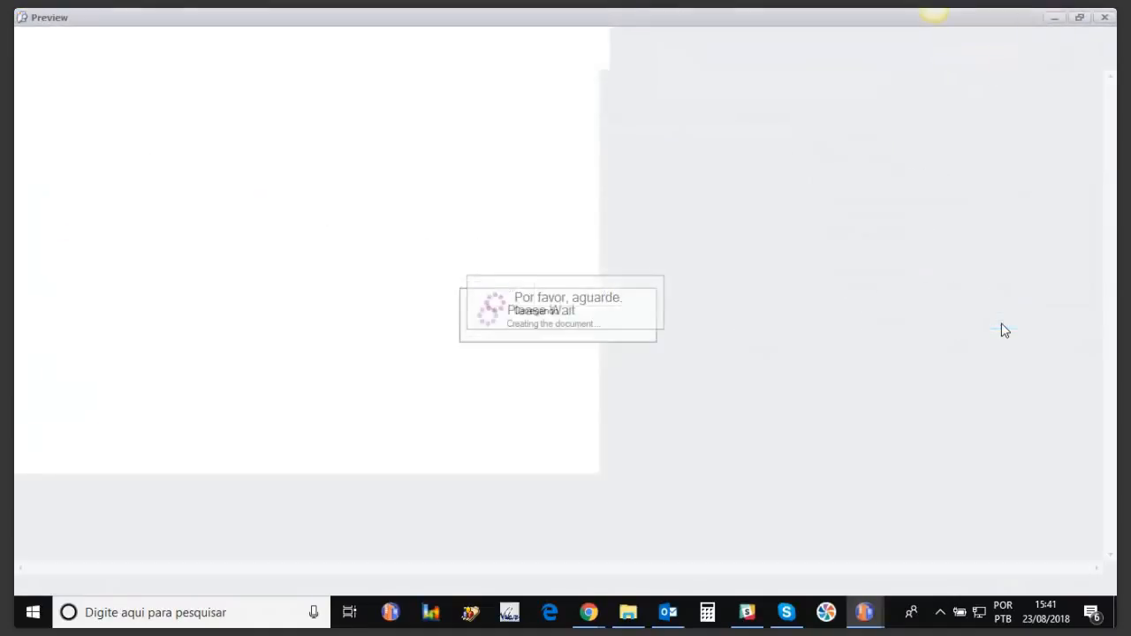
{"action": "left_click_drag", "start_coordinate": [1113, 196], "coordinate": [1113, 395]}
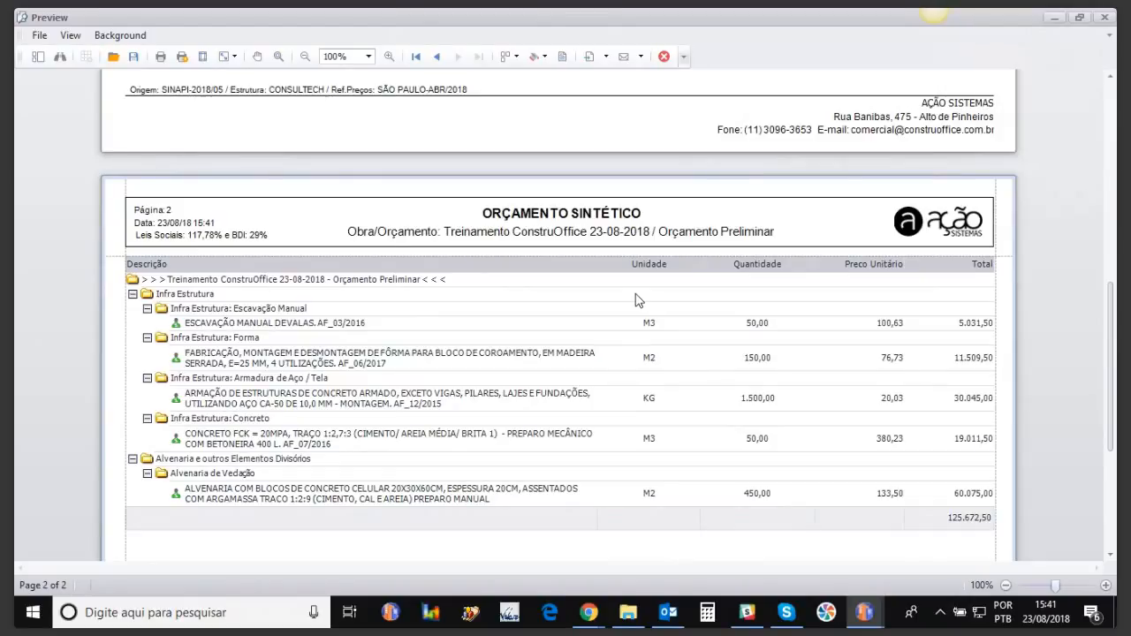
{"action": "left_click", "coordinate": [1106, 19]}
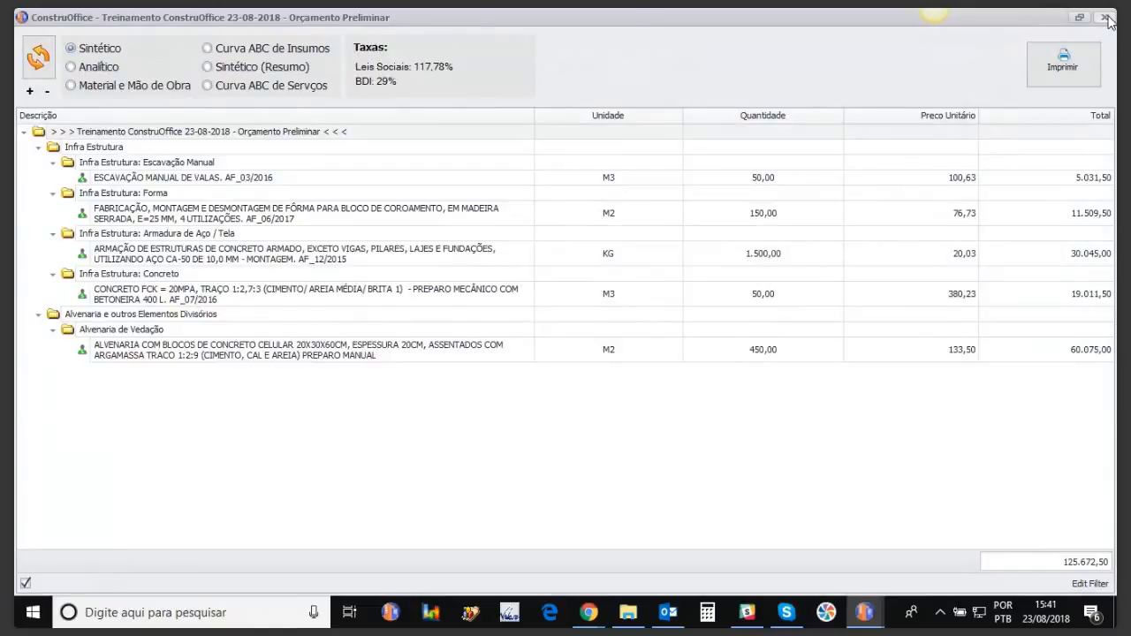
{"action": "left_click", "coordinate": [1105, 19]}
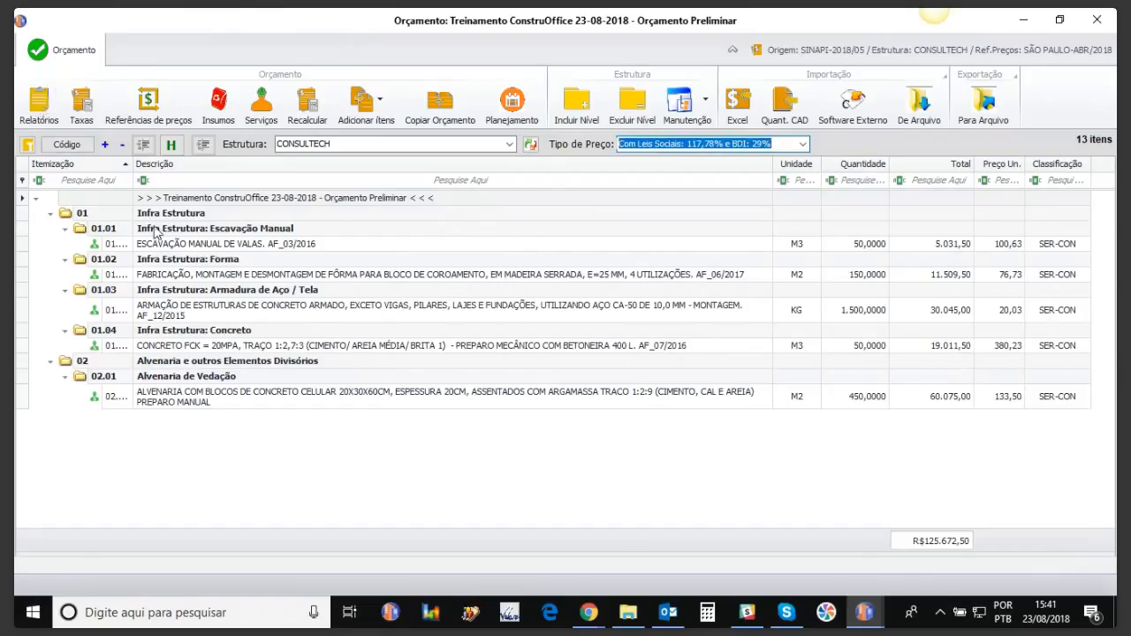
Step: Close the leftover report window and set the price type to Sem Taxas (com LS embutidas)
{"action": "left_click", "coordinate": [864, 612]}
{"action": "left_click", "coordinate": [990, 546]}
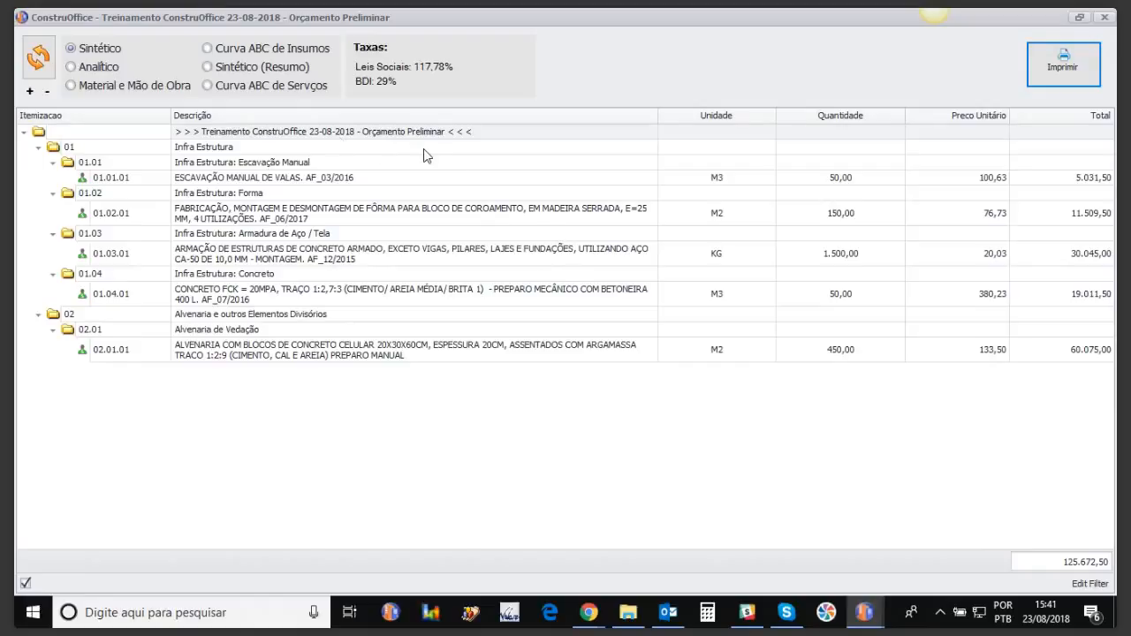
{"action": "left_click", "coordinate": [1105, 19]}
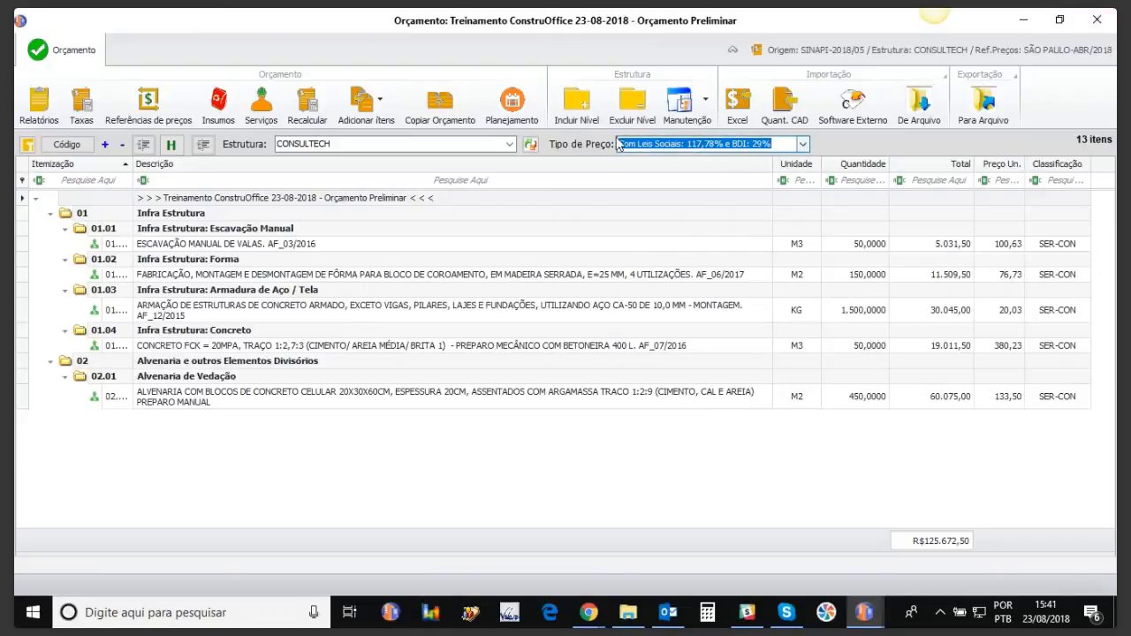
{"action": "left_click", "coordinate": [801, 144]}
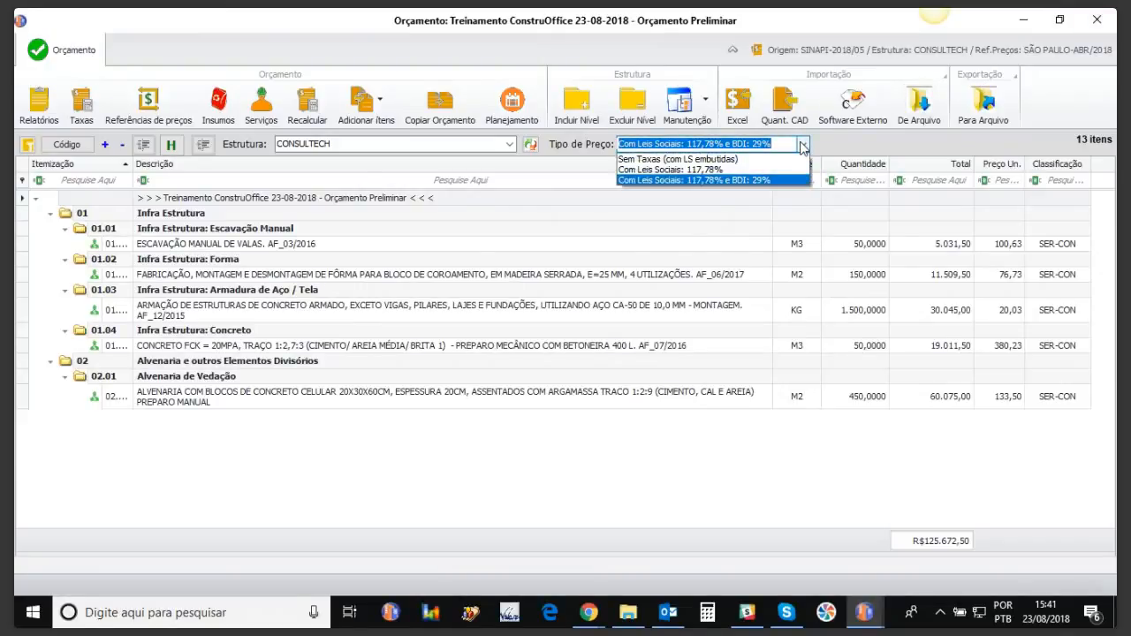
{"action": "left_click", "coordinate": [714, 160]}
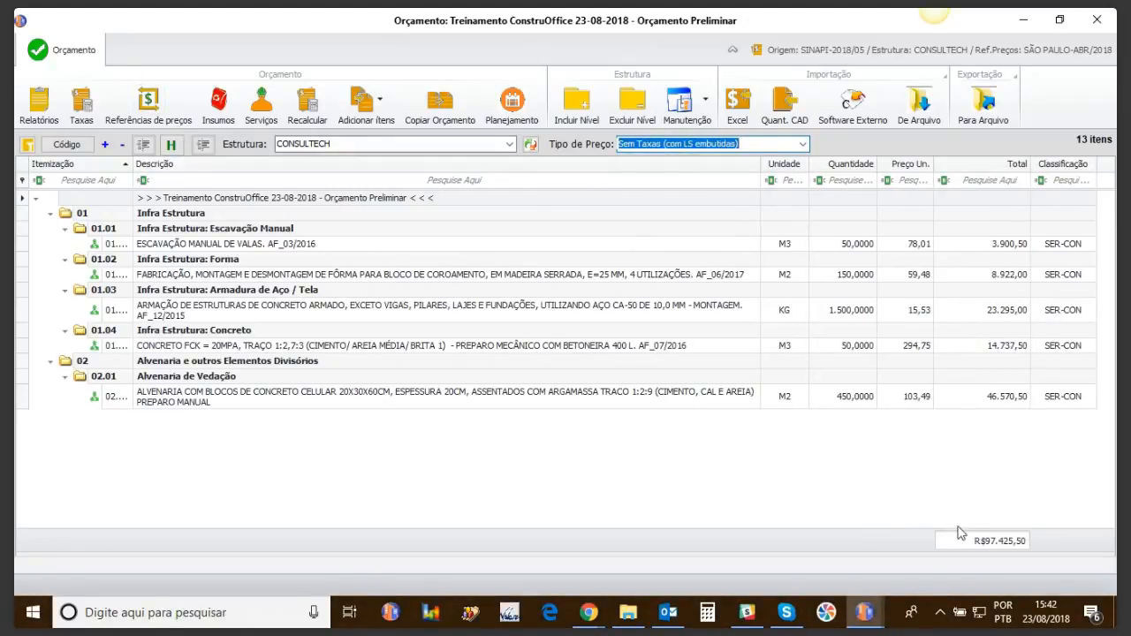
Step: Review the Sintético report showing 0,00% Leis Sociais and 0,00% BDI, then close it
{"action": "left_click", "coordinate": [39, 110]}
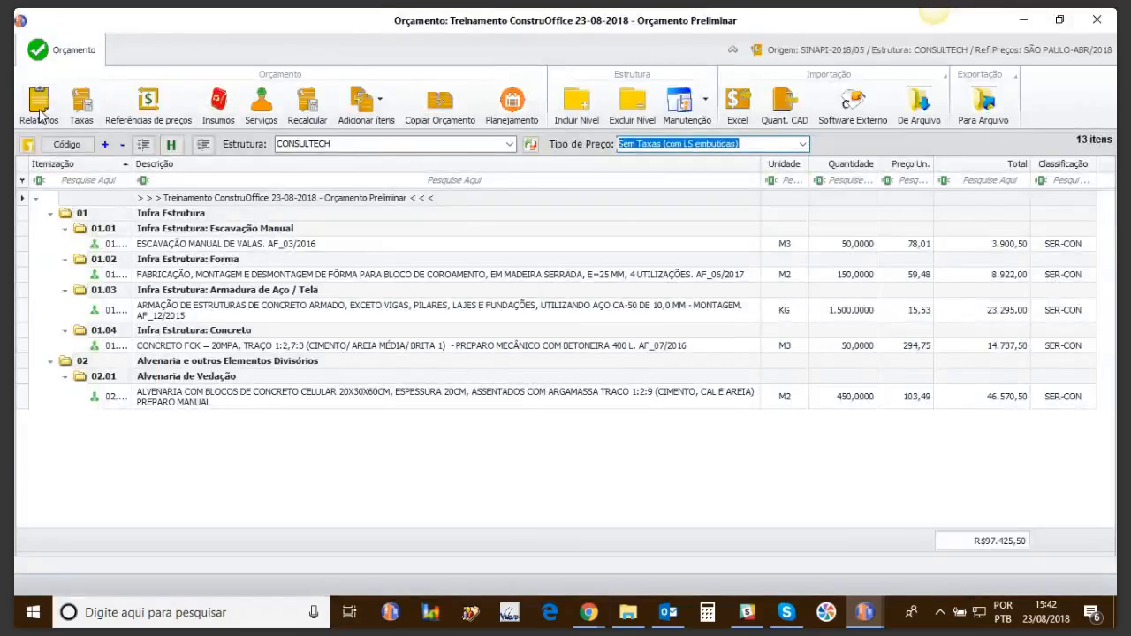
{"action": "left_click", "coordinate": [870, 611]}
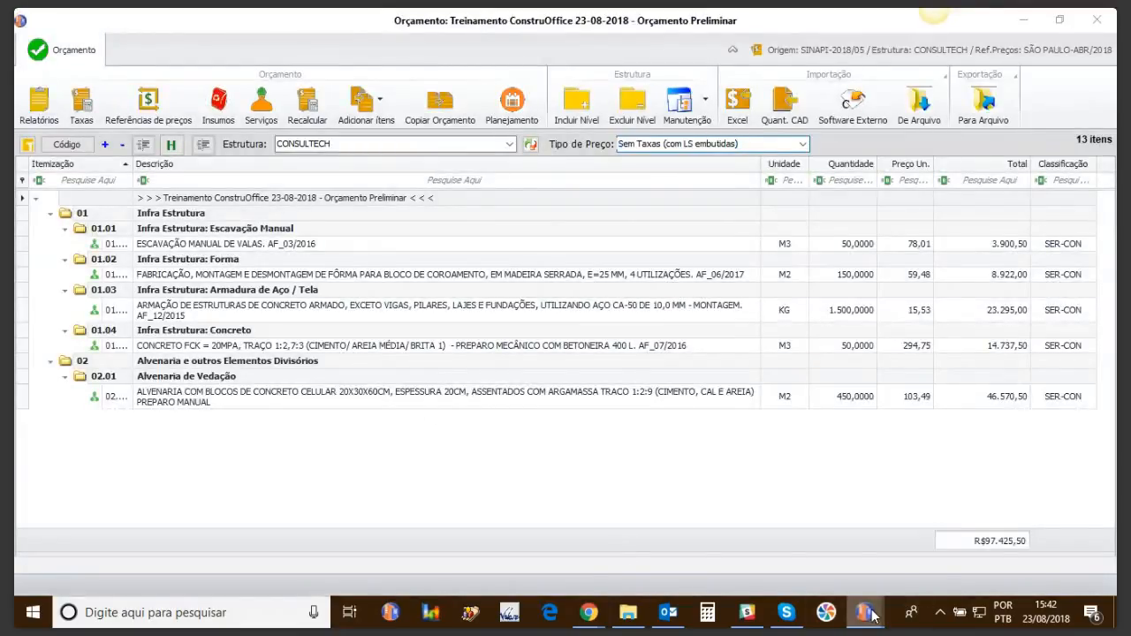
{"action": "left_click", "coordinate": [1009, 550]}
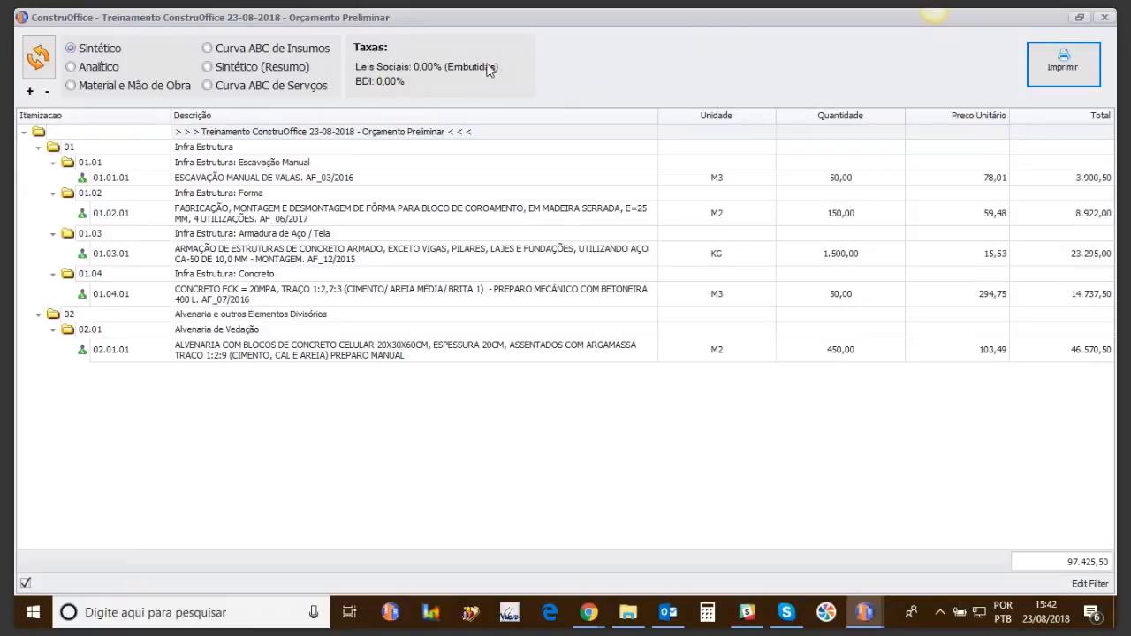
{"action": "left_click", "coordinate": [1104, 18]}
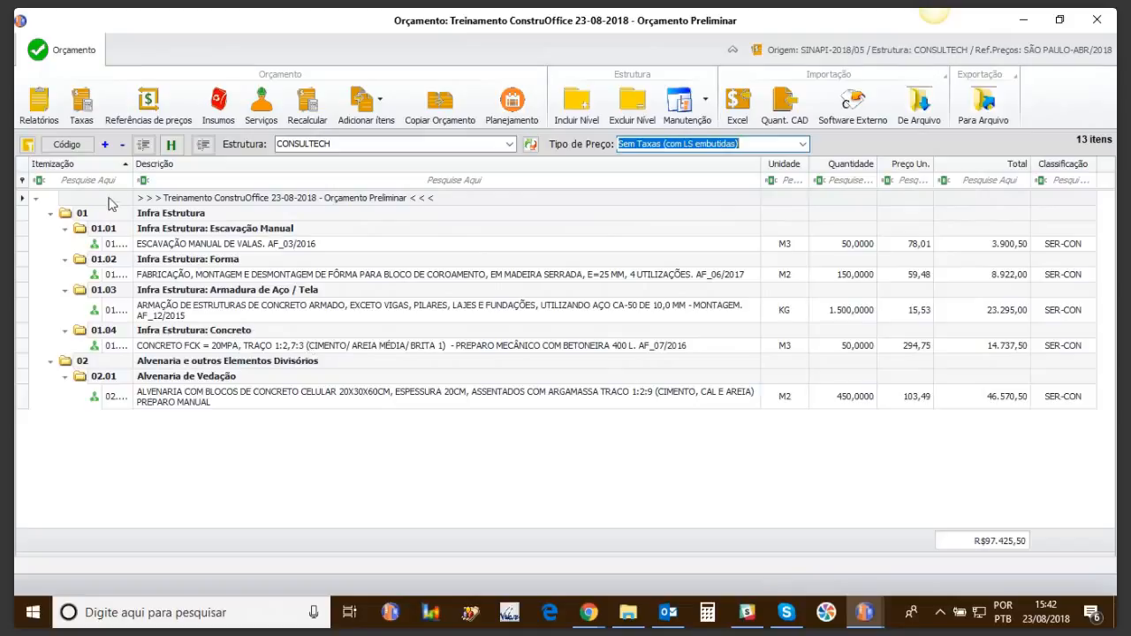
Step: Insert a new group level 03 and name it 'Limpeza final da obra'
{"action": "left_click_drag", "start_coordinate": [131, 168], "coordinate": [156, 167]}
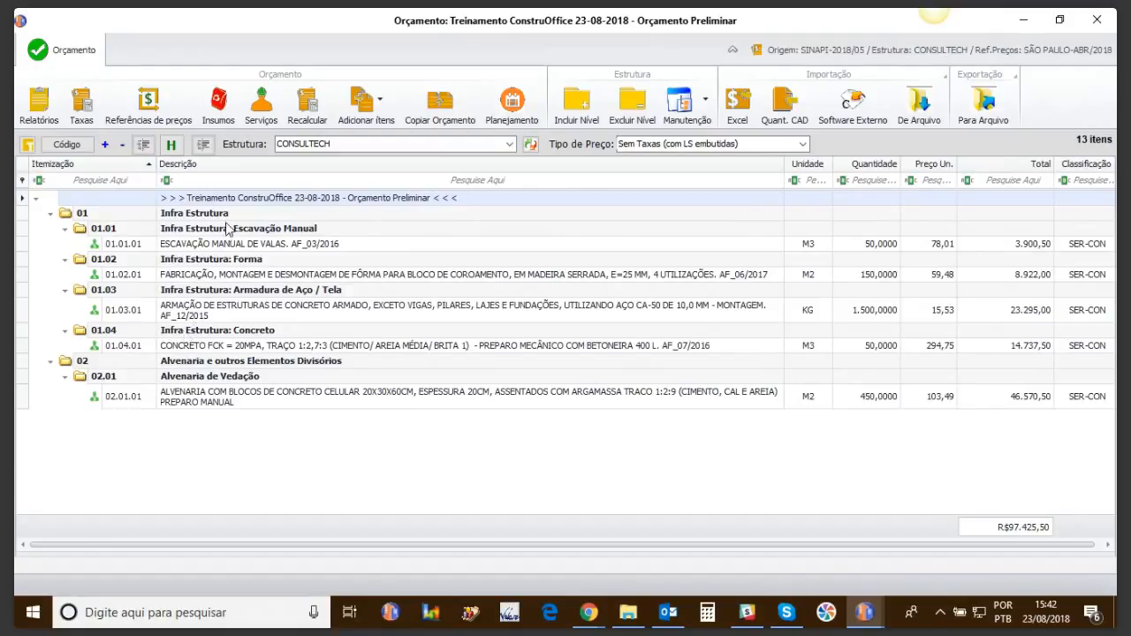
{"action": "left_click", "coordinate": [200, 200]}
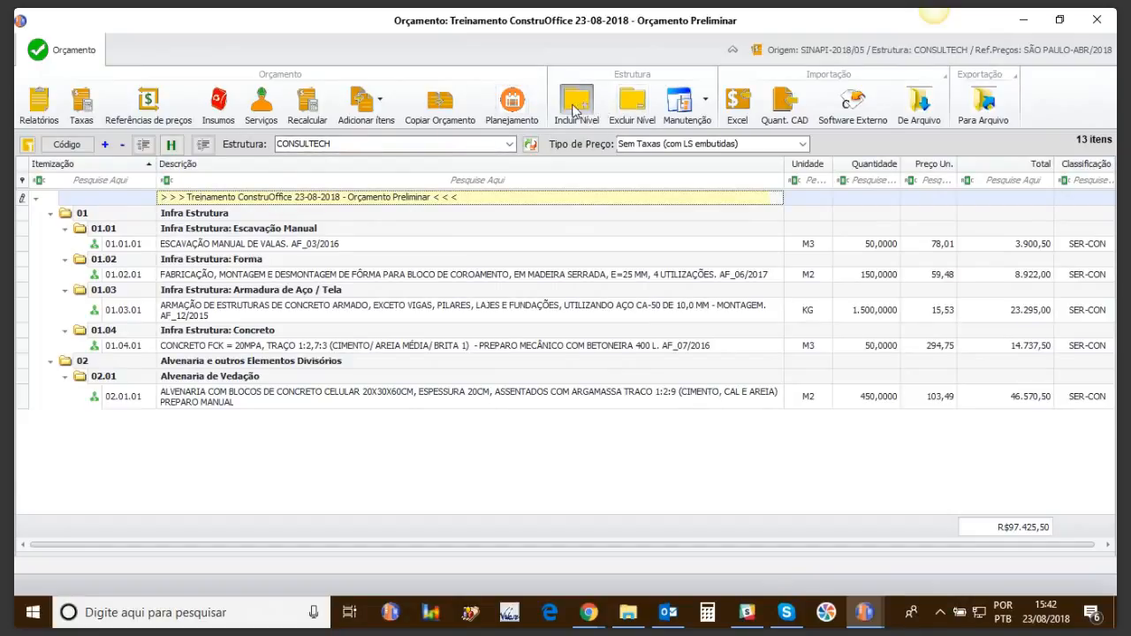
{"action": "left_click", "coordinate": [585, 108]}
{"action": "left_click_drag", "start_coordinate": [183, 417], "coordinate": [113, 422]}
{"action": "type", "text": "Me"}
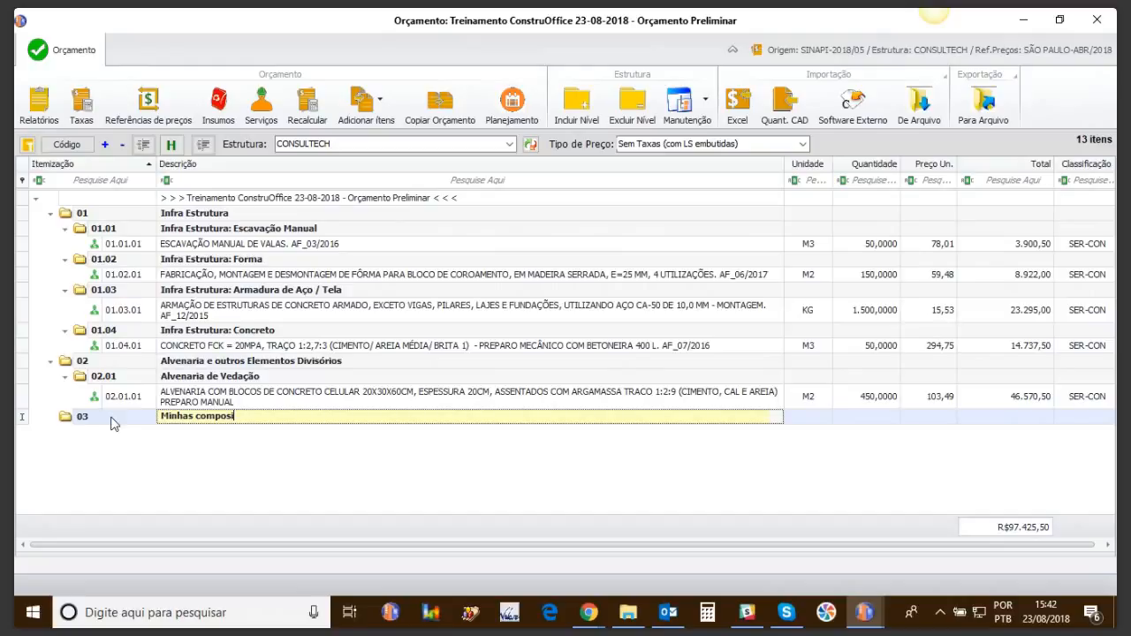
{"action": "key", "text": "Return"}
{"action": "left_click", "coordinate": [251, 417]}
{"action": "left_click_drag", "start_coordinate": [257, 417], "coordinate": [112, 430]}
{"action": "type", "text": "Limpeza final da obra"}
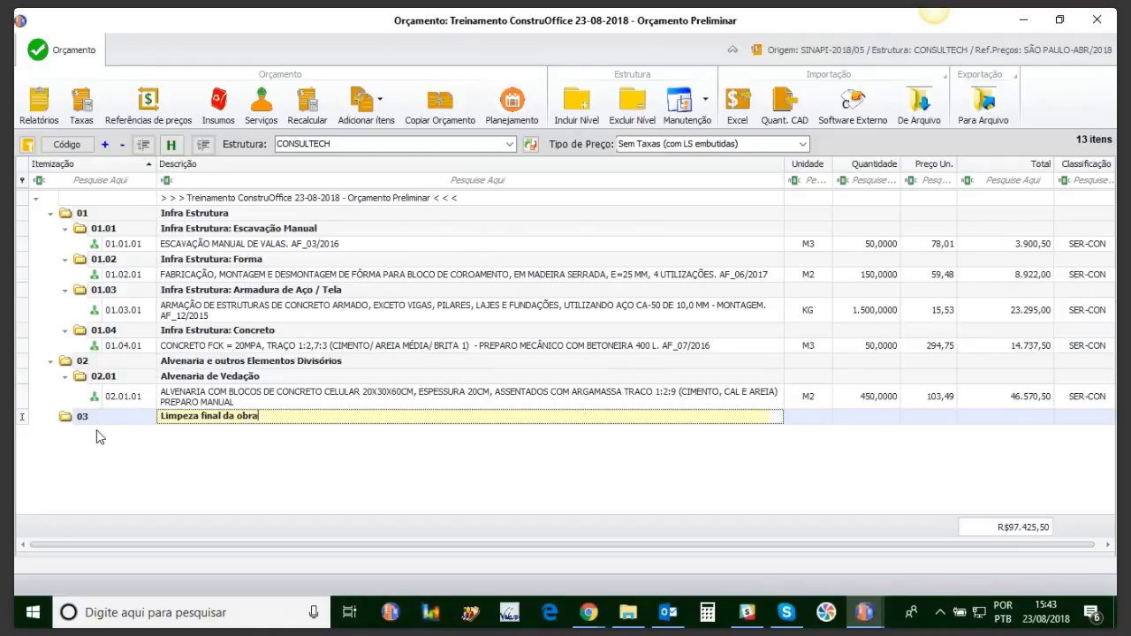
{"action": "key", "text": "Return"}
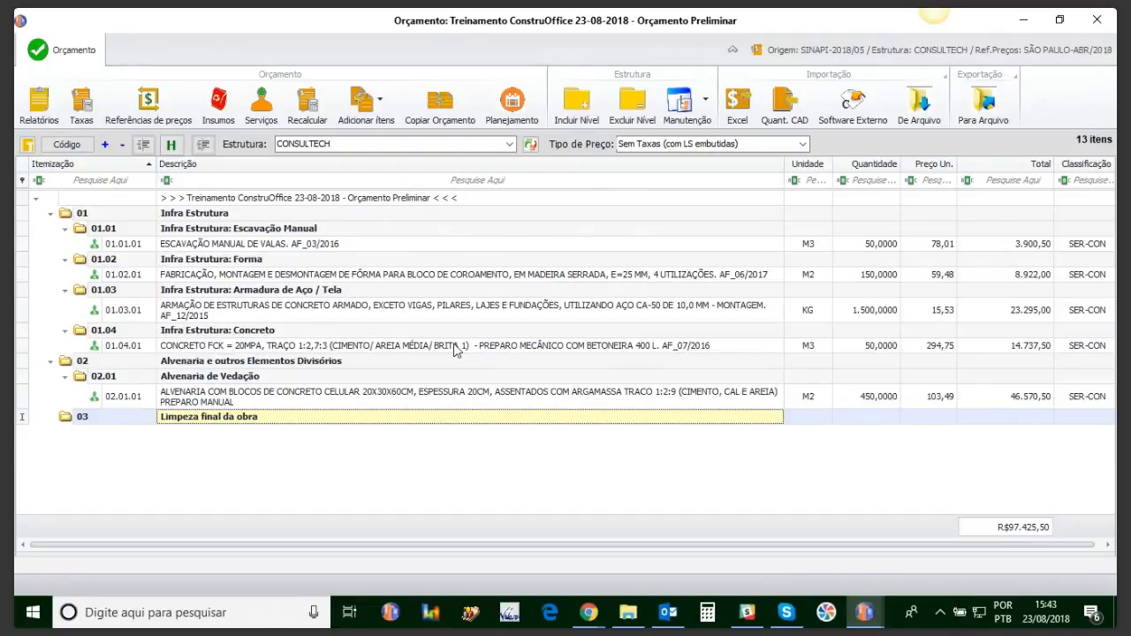
Step: Start a new material input with code 999999 and unit UN
{"action": "left_click", "coordinate": [383, 111]}
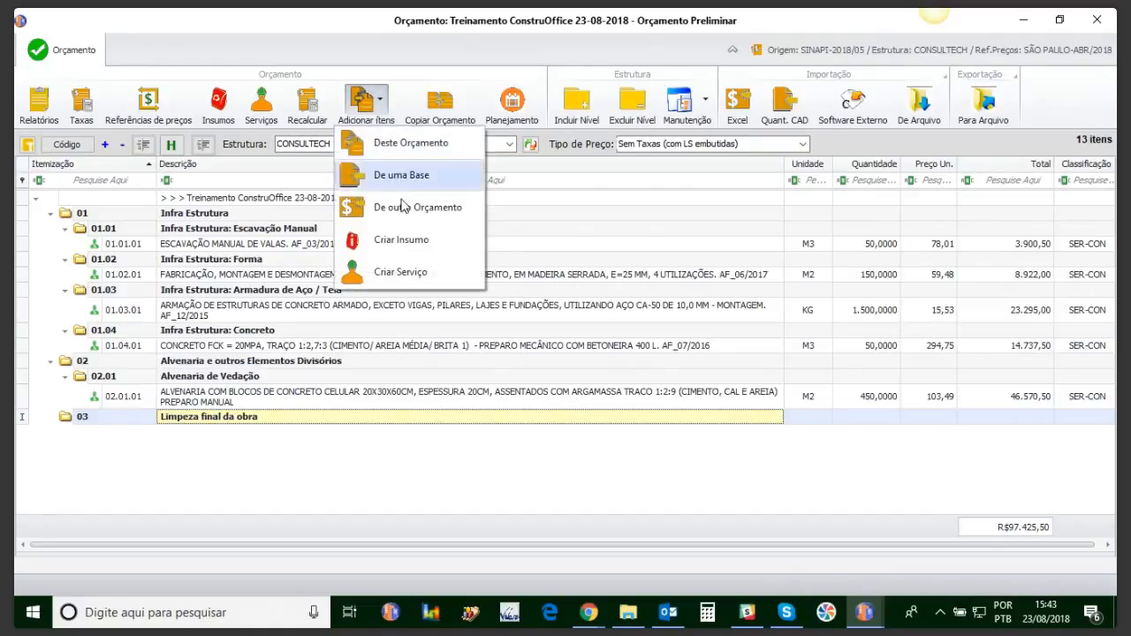
{"action": "left_click", "coordinate": [402, 244]}
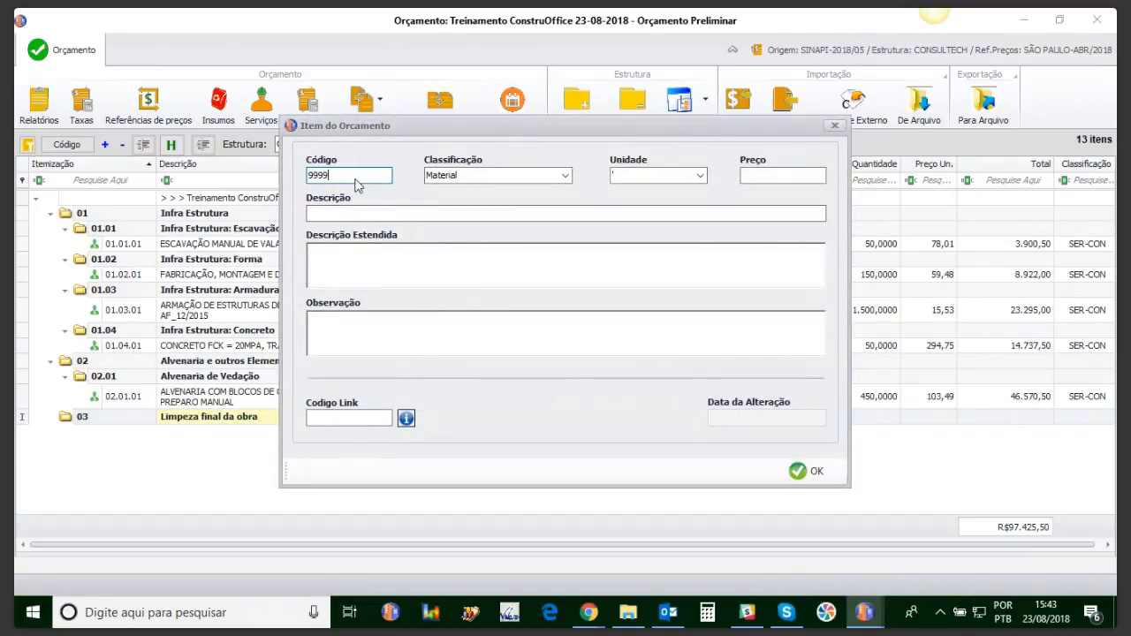
{"action": "key", "text": "Tab"}
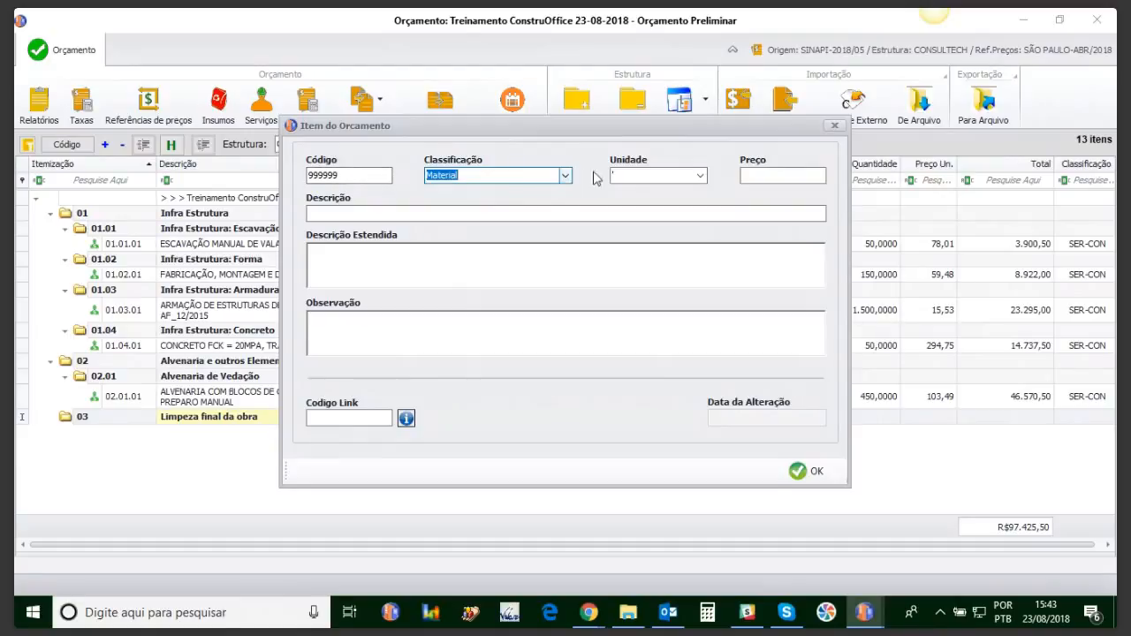
{"action": "left_click", "coordinate": [700, 175]}
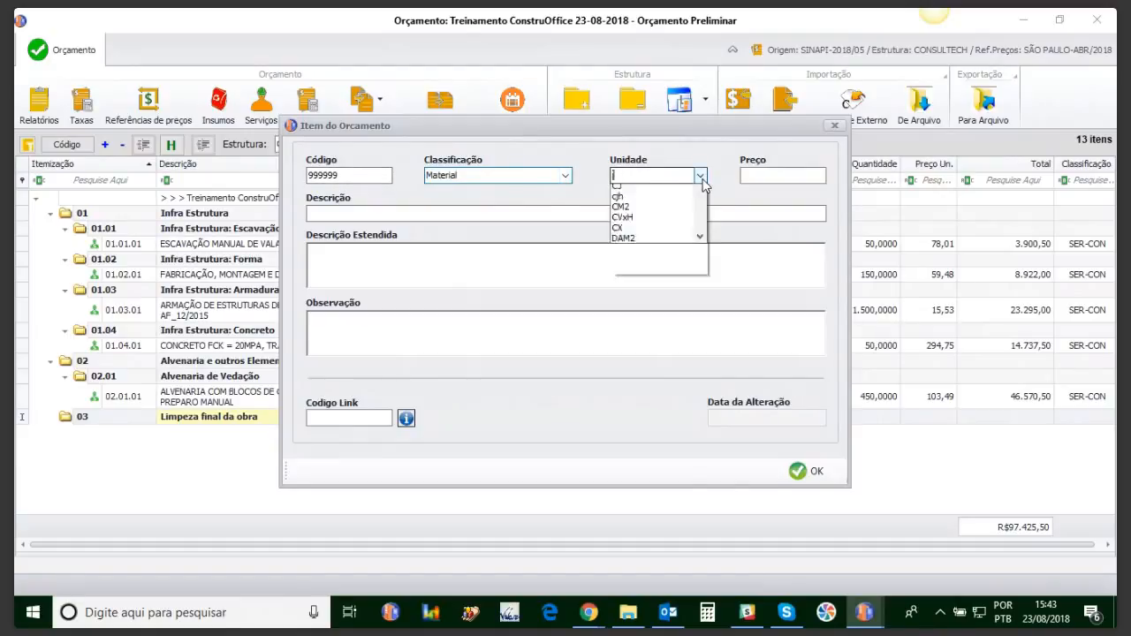
{"action": "left_click_drag", "start_coordinate": [699, 223], "coordinate": [686, 431]}
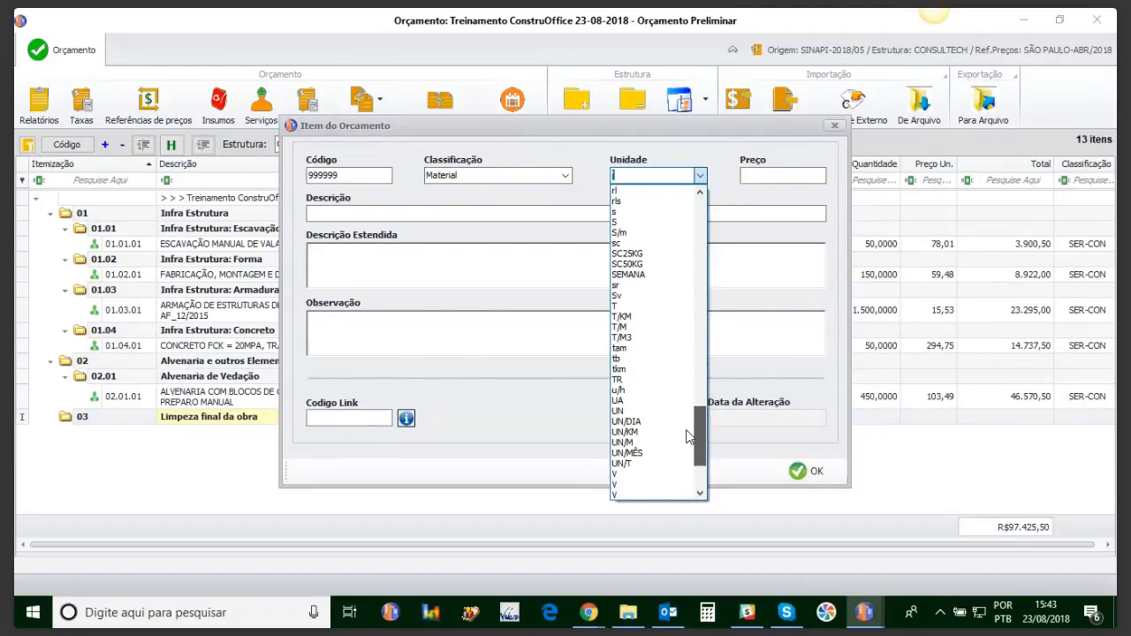
{"action": "left_click", "coordinate": [629, 411]}
Step: Give the input price R$100,00 and description 'desinfetante', save it and close Busca Avançada
{"action": "left_click", "coordinate": [781, 179]}
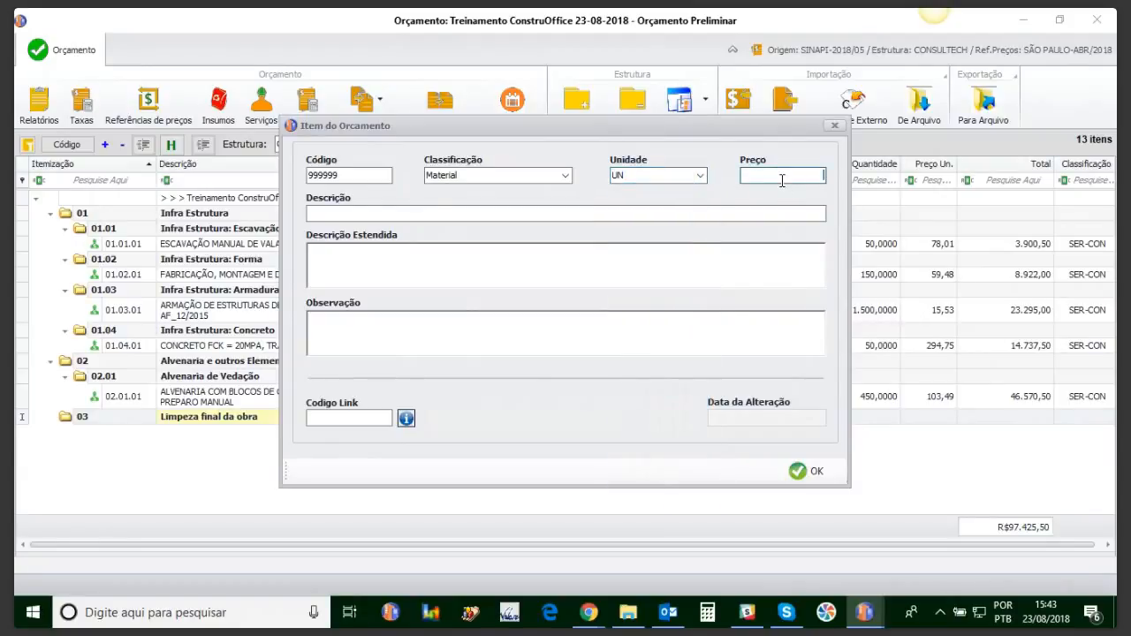
{"action": "key", "text": "Tab"}
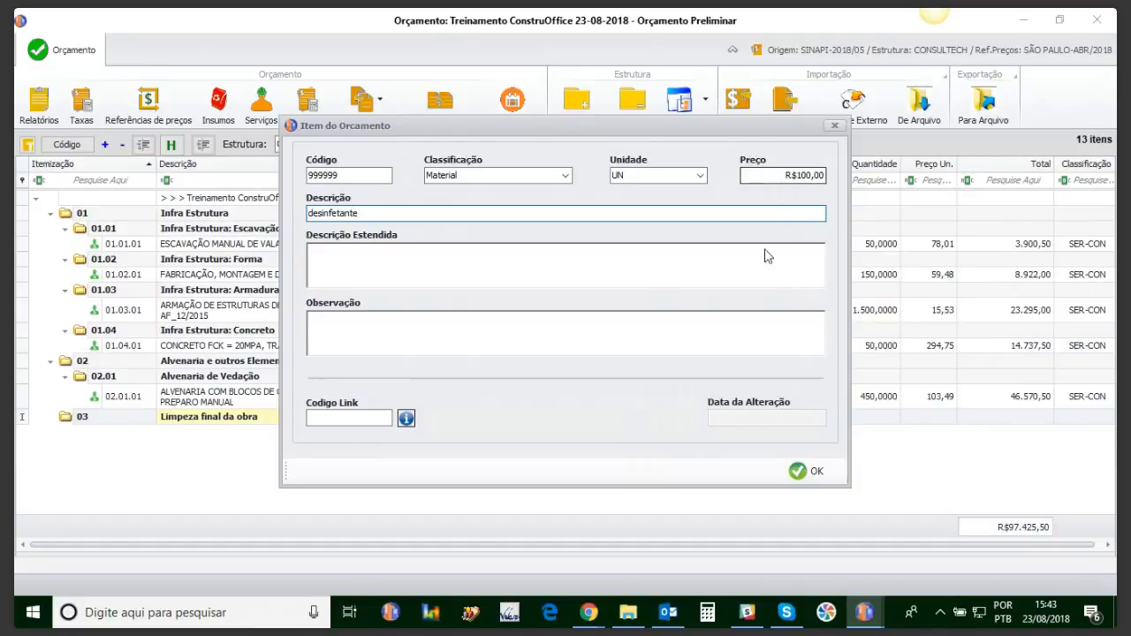
{"action": "left_click", "coordinate": [511, 256]}
{"action": "type", "text": "desinfetante"}
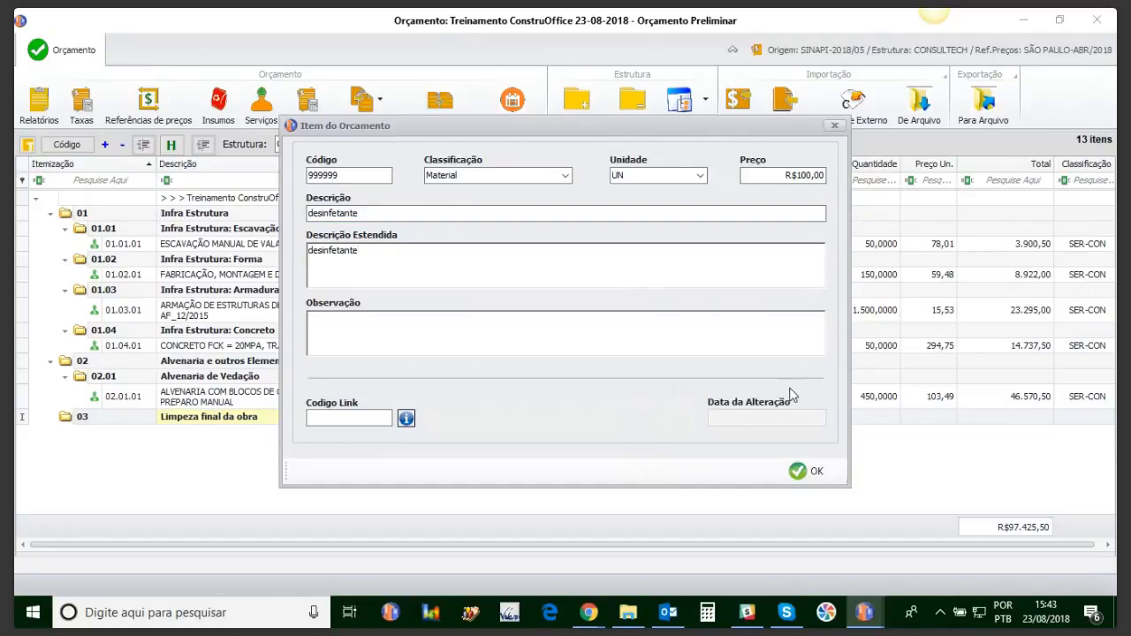
{"action": "left_click", "coordinate": [798, 471]}
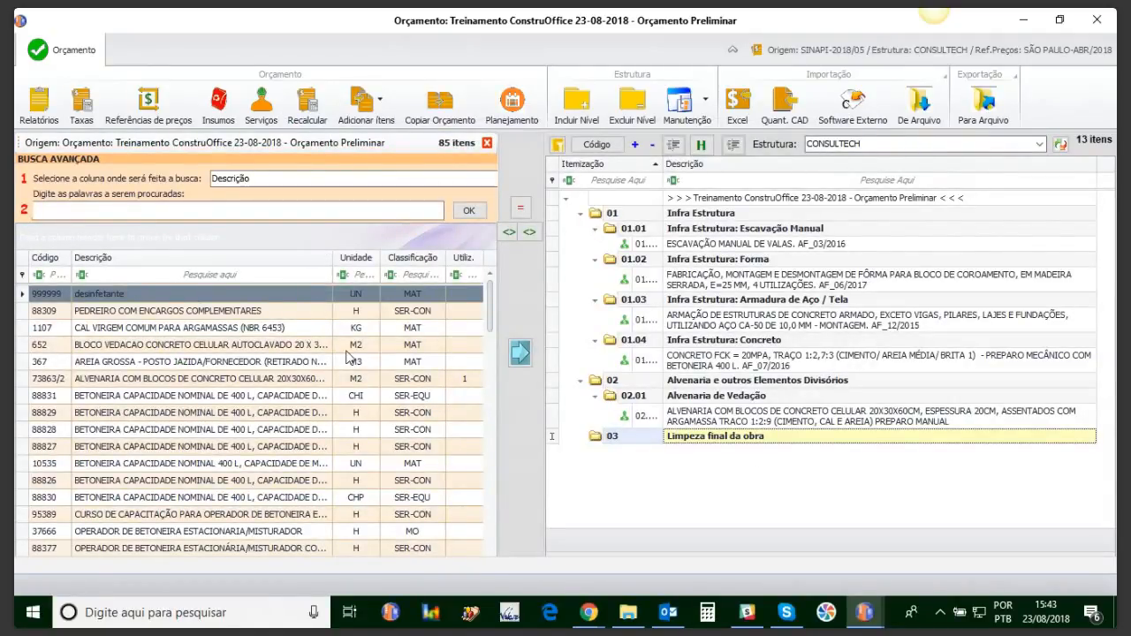
{"action": "left_click", "coordinate": [486, 143]}
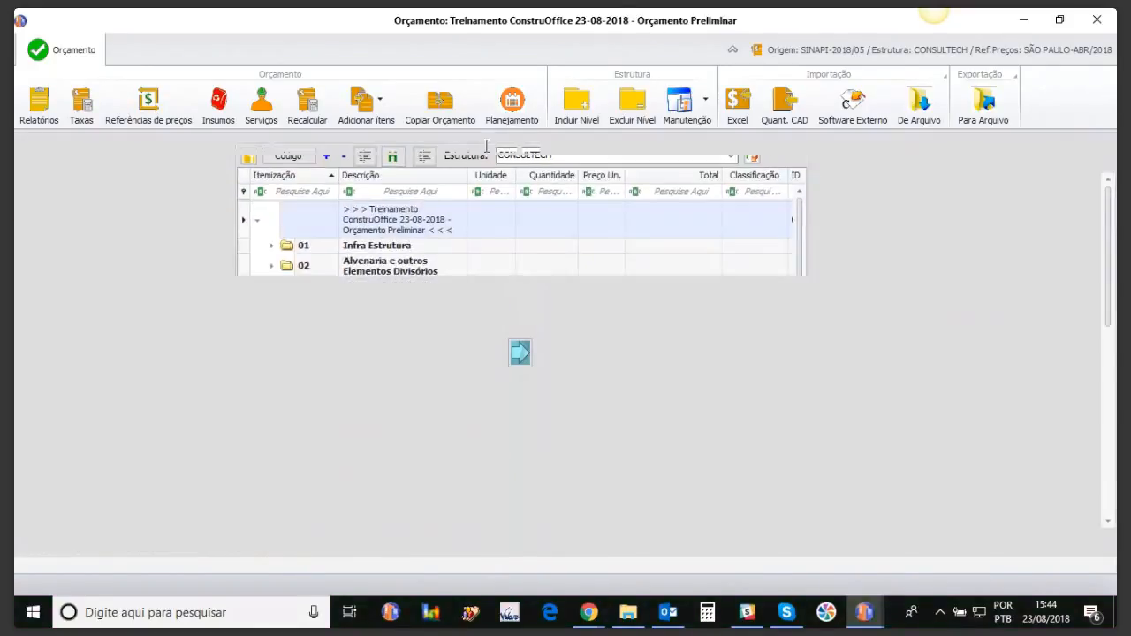
{"action": "left_click", "coordinate": [378, 113]}
Step: Begin a new service 'limpeza geral' with code 88888 and search the unit list for m2
{"action": "left_click", "coordinate": [390, 274]}
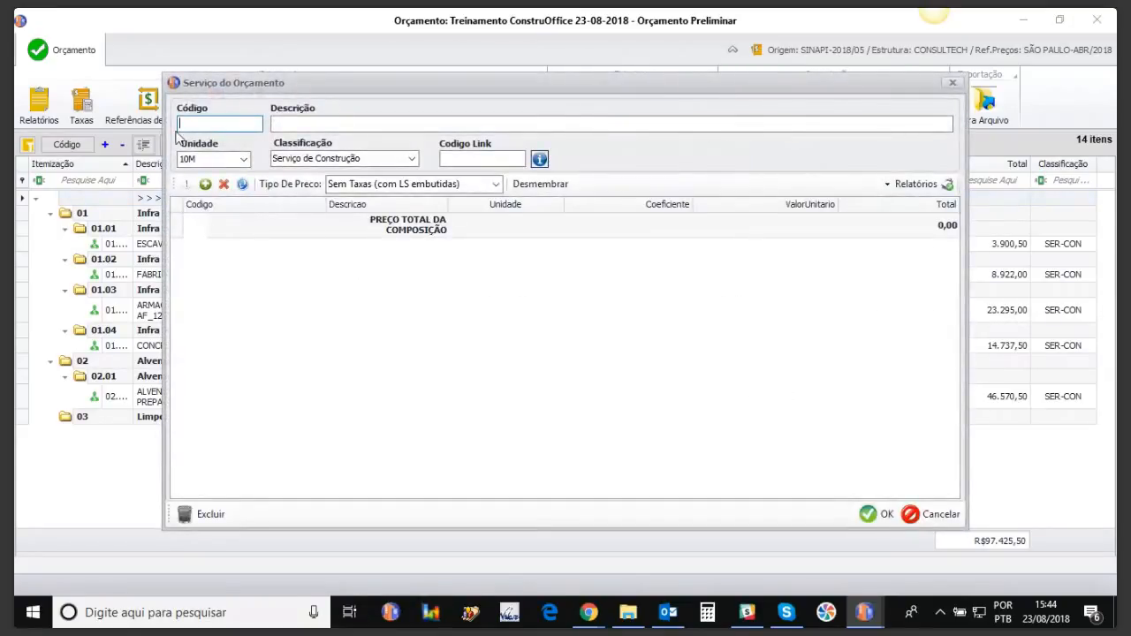
{"action": "type", "text": "88888"}
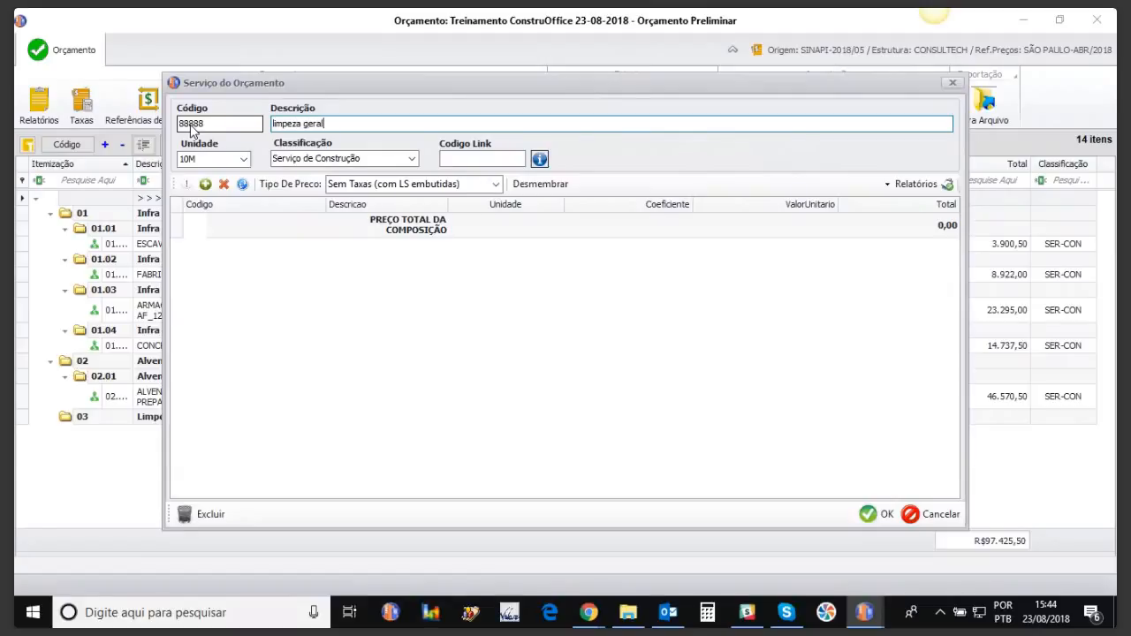
{"action": "left_click", "coordinate": [243, 159]}
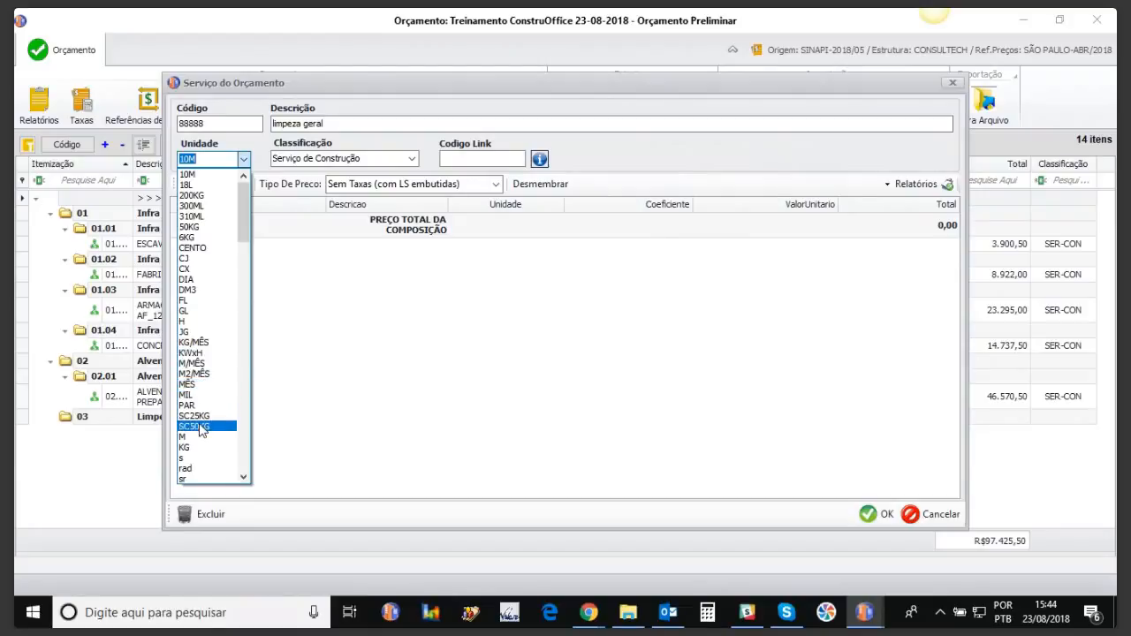
{"action": "left_click_drag", "start_coordinate": [246, 221], "coordinate": [210, 457]}
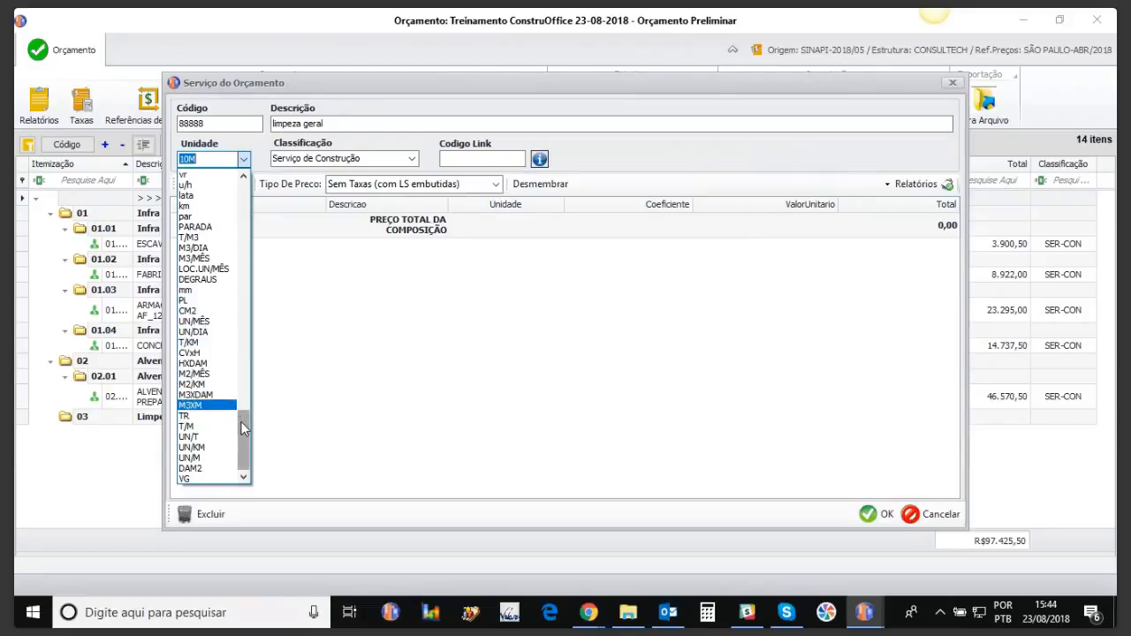
{"action": "left_click_drag", "start_coordinate": [244, 457], "coordinate": [240, 417]}
{"action": "type", "text": "m2"}
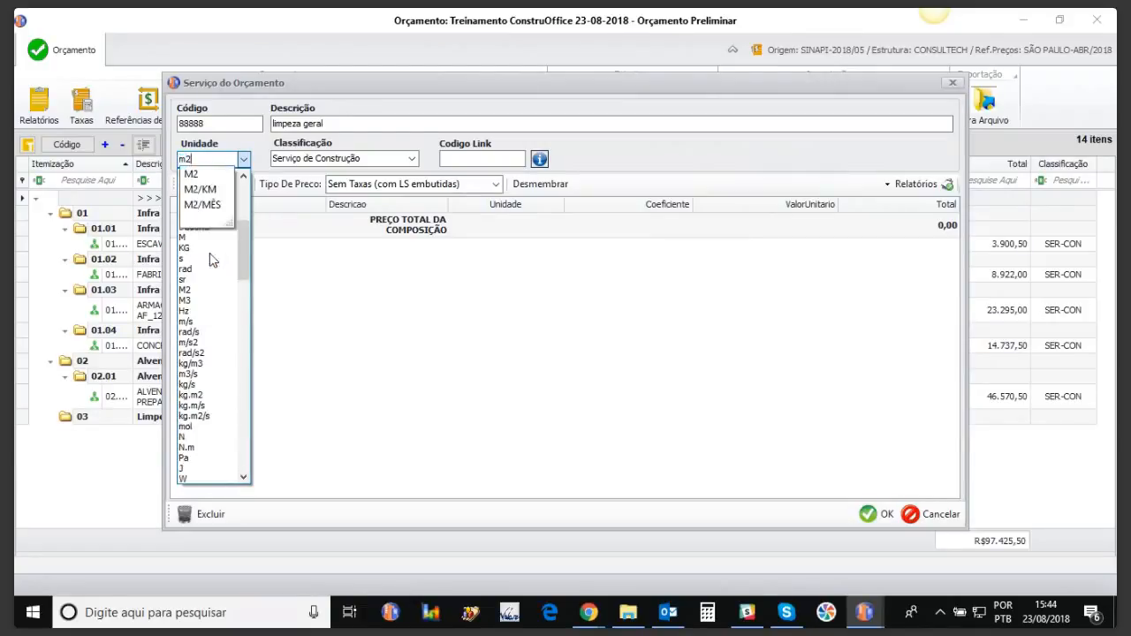
{"action": "left_click", "coordinate": [203, 204]}
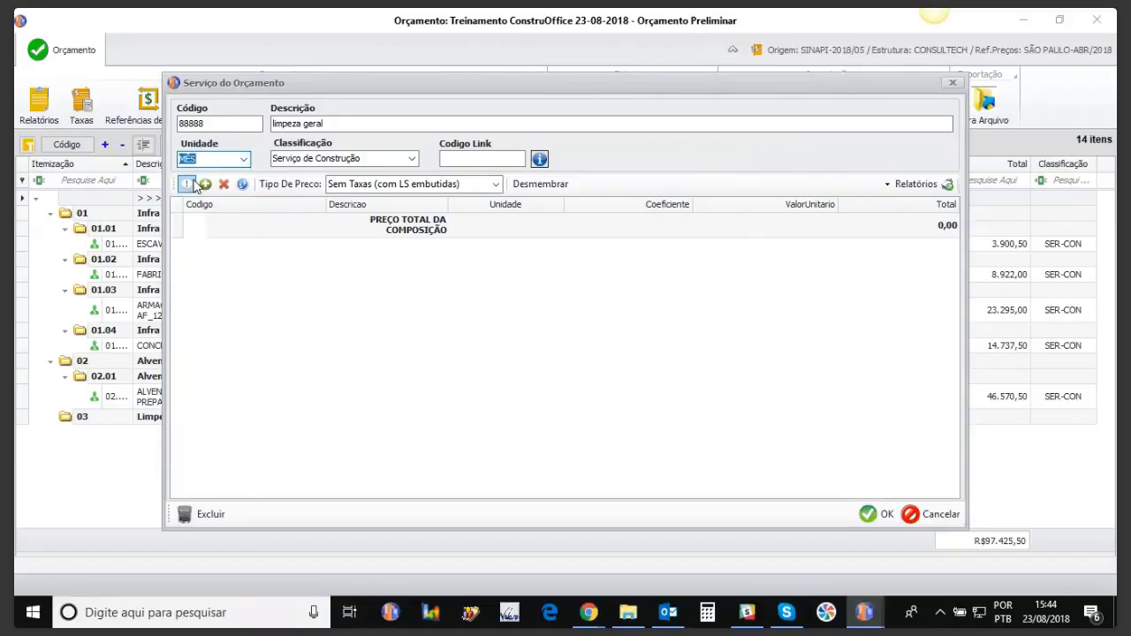
Step: Set the service unit to M2 and bring up the items available for its composition
{"action": "left_click", "coordinate": [244, 159]}
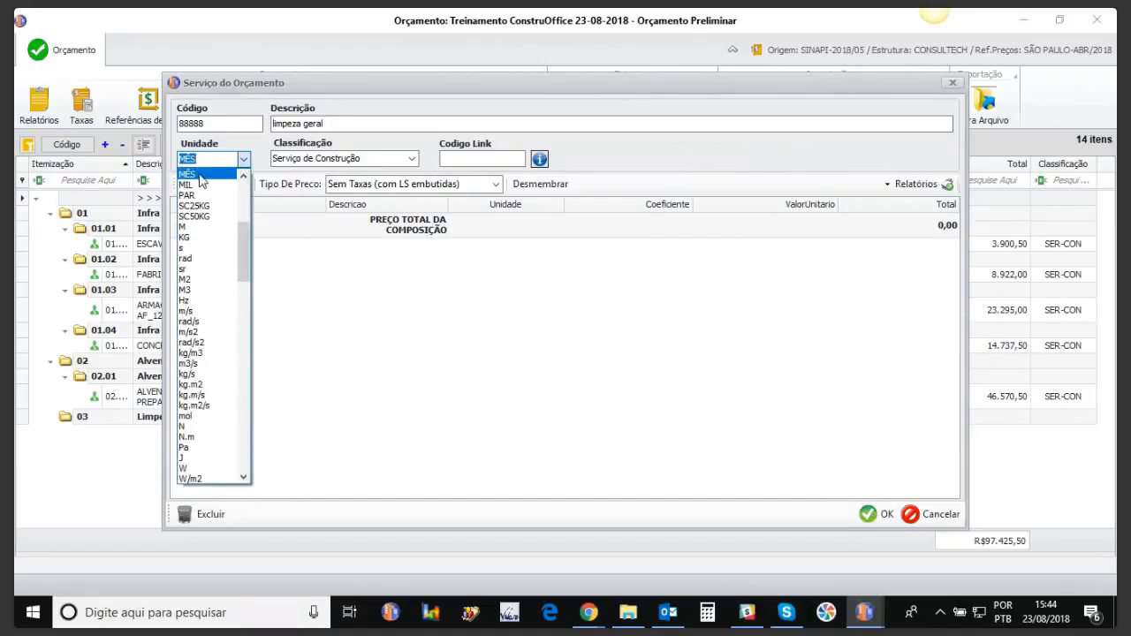
{"action": "left_click", "coordinate": [244, 177]}
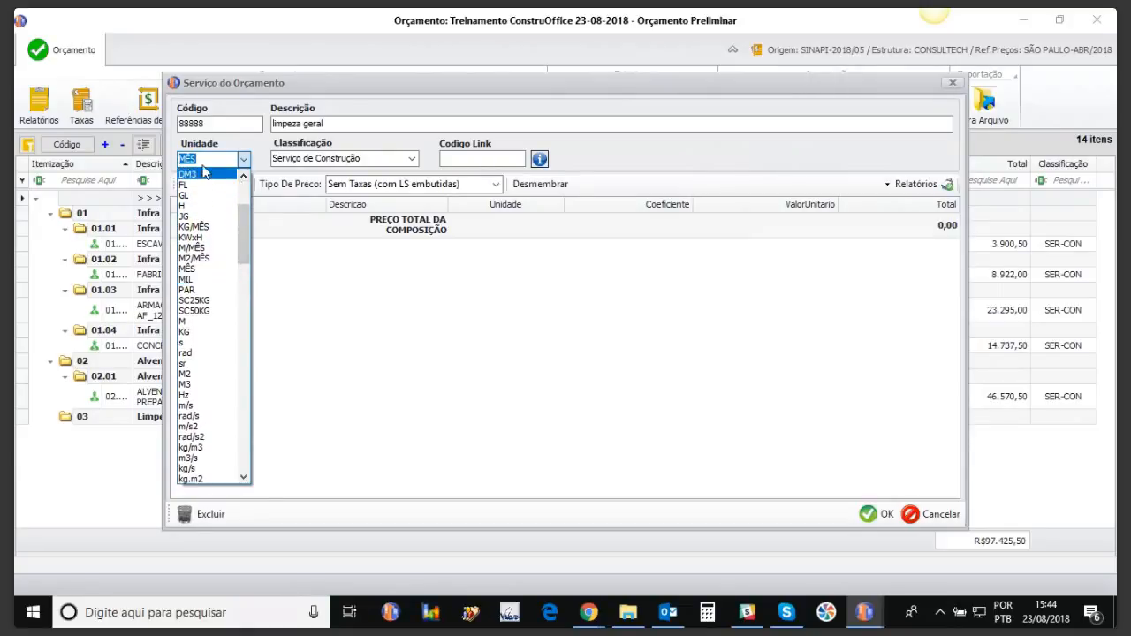
{"action": "left_click", "coordinate": [204, 160]}
{"action": "type", "text": "m2"}
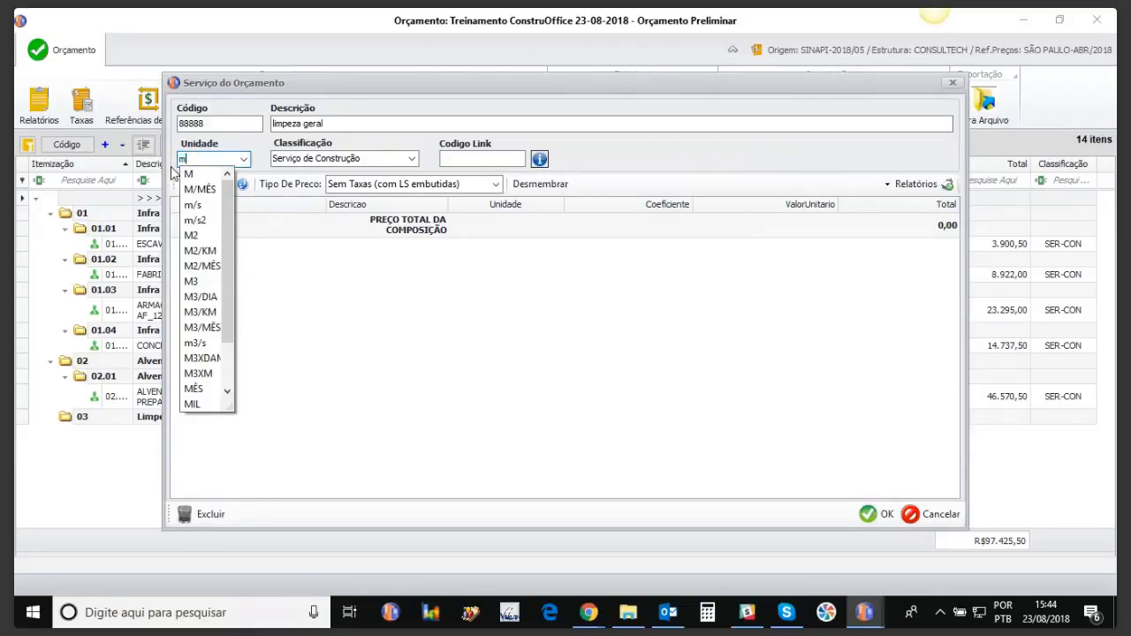
{"action": "left_click", "coordinate": [190, 175]}
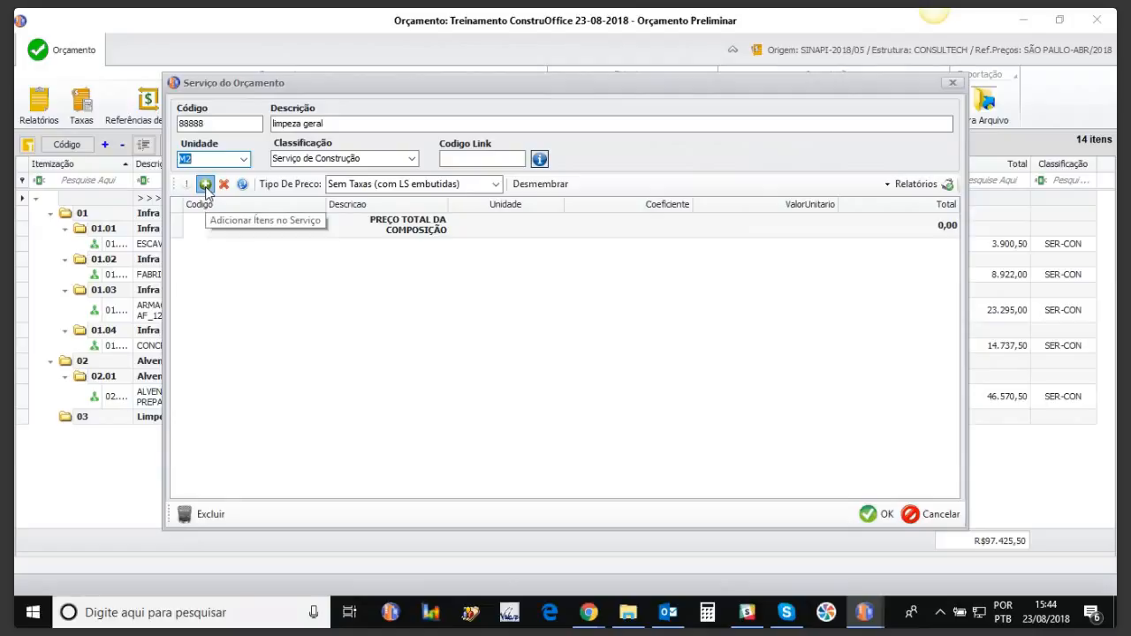
{"action": "left_click", "coordinate": [205, 185]}
Step: Filter items by 'des' and add desinfetante to the limpeza geral composition
{"action": "left_click", "coordinate": [618, 137]}
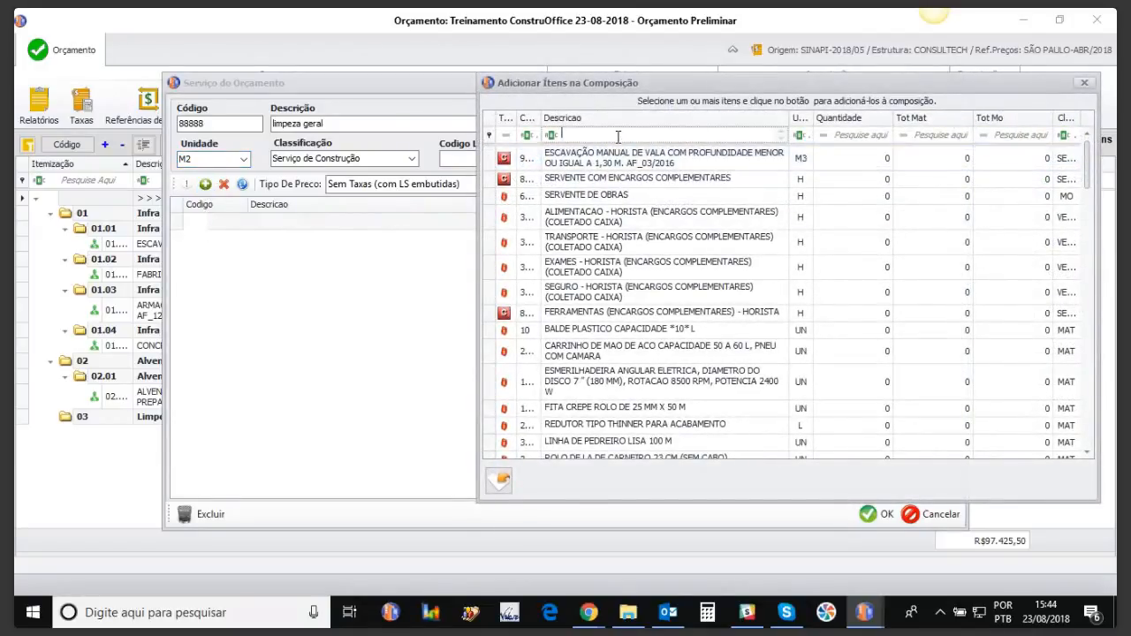
{"action": "type", "text": "des"}
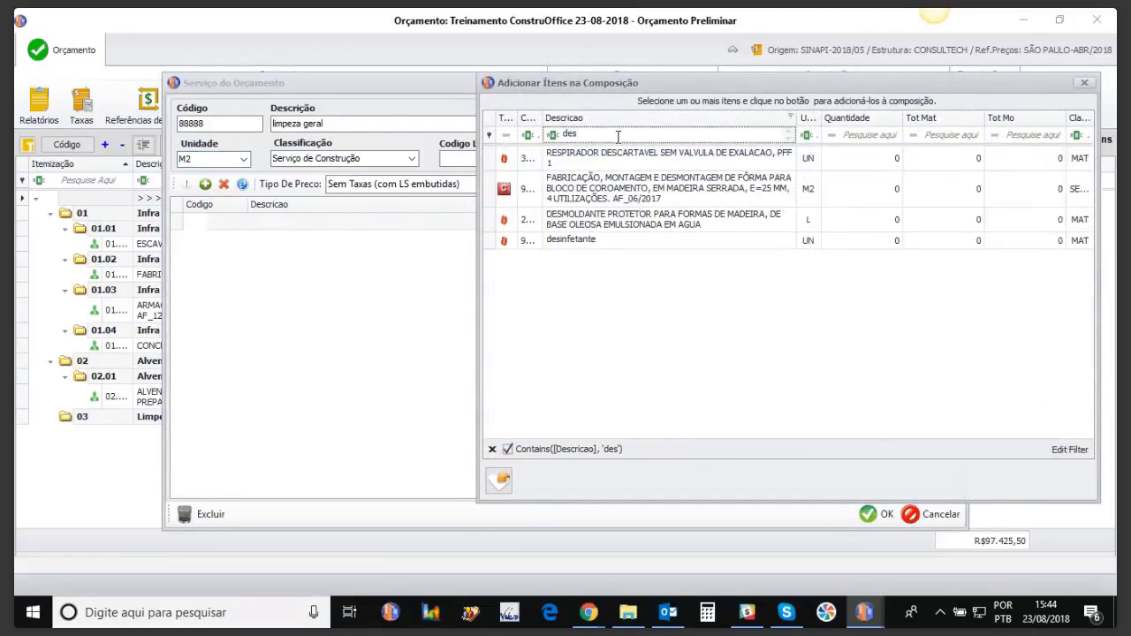
{"action": "left_click", "coordinate": [583, 230]}
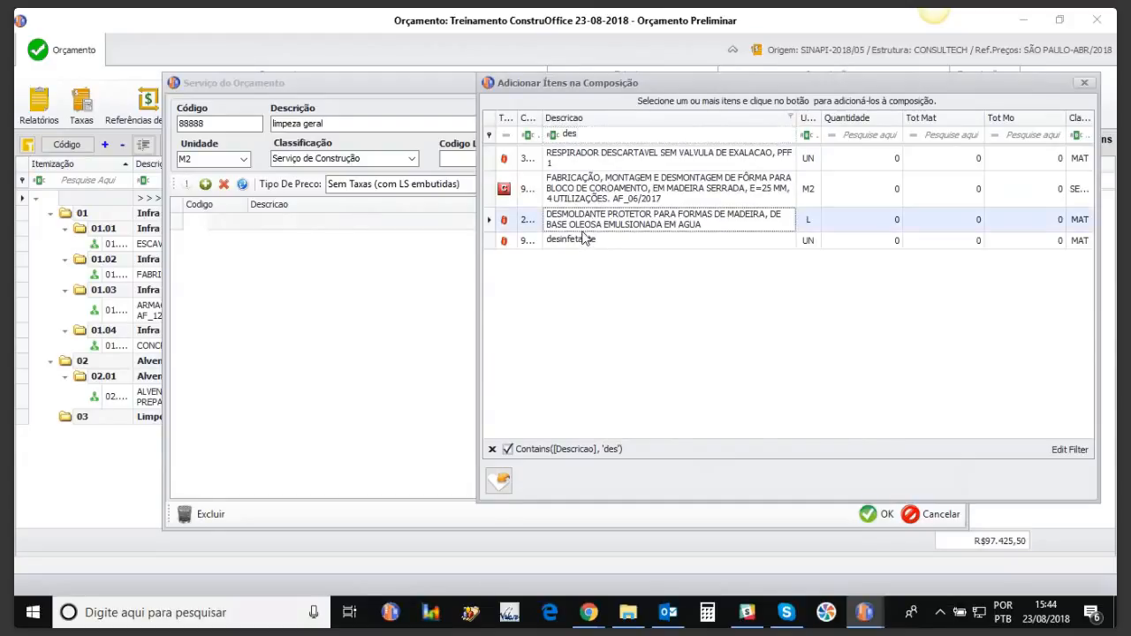
{"action": "left_click", "coordinate": [583, 242]}
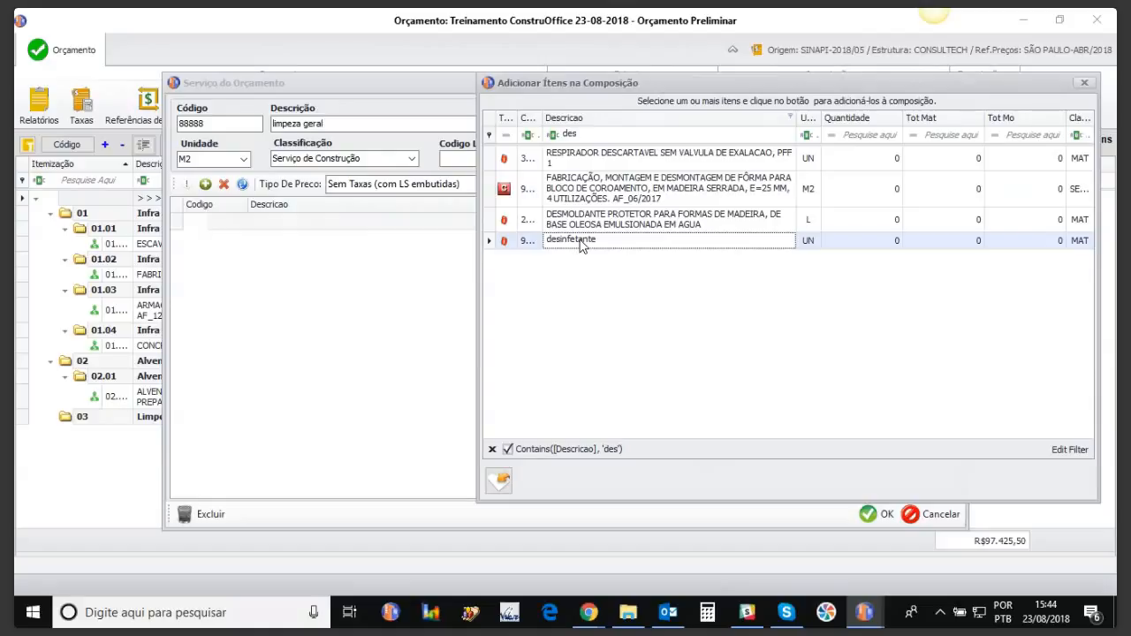
{"action": "key", "text": "Delete"}
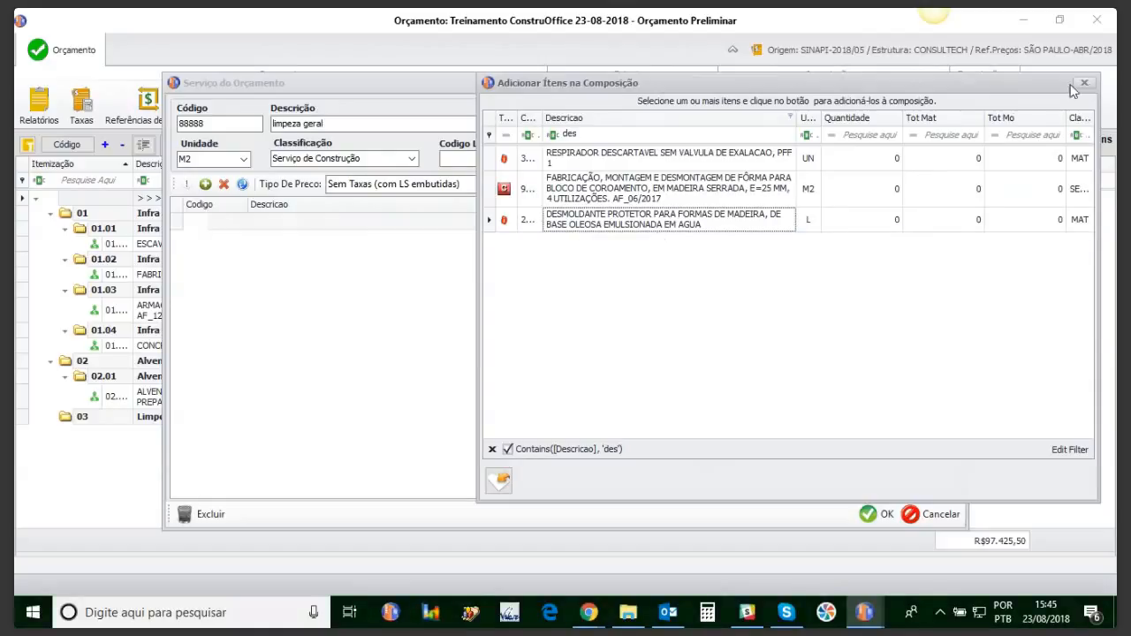
Step: Search 'servente', add SERVENTE DE OBRAS to the composition, and close the dialog
{"action": "left_click", "coordinate": [603, 132]}
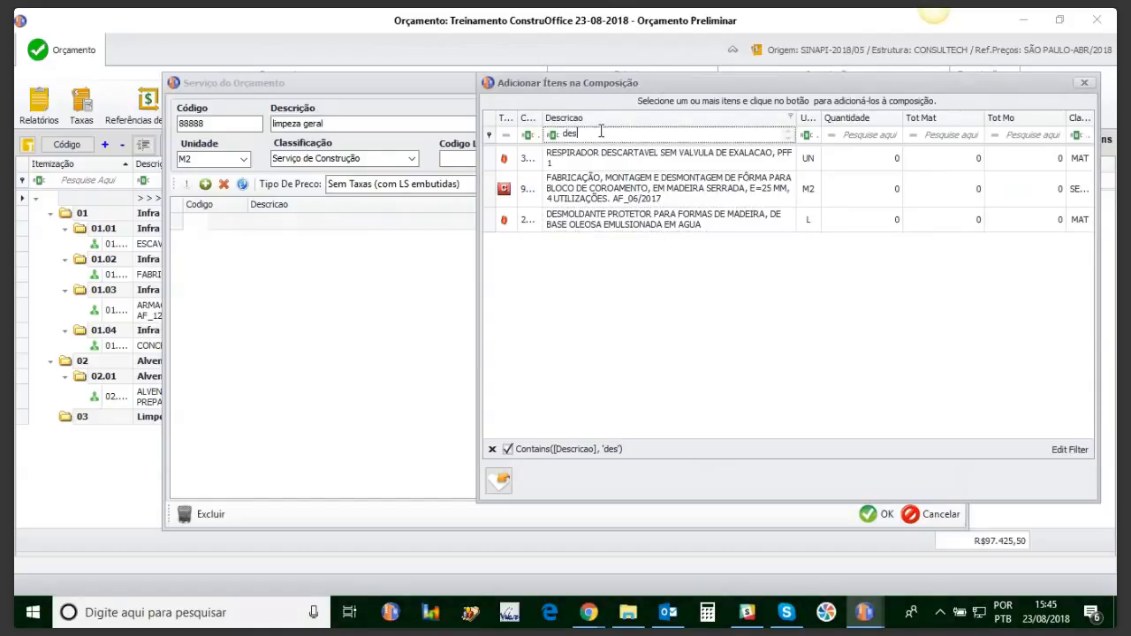
{"action": "key", "text": "BackSpace"}
{"action": "key", "text": "BackSpace"}
{"action": "key", "text": "BackSpace"}
{"action": "type", "text": "servente"}
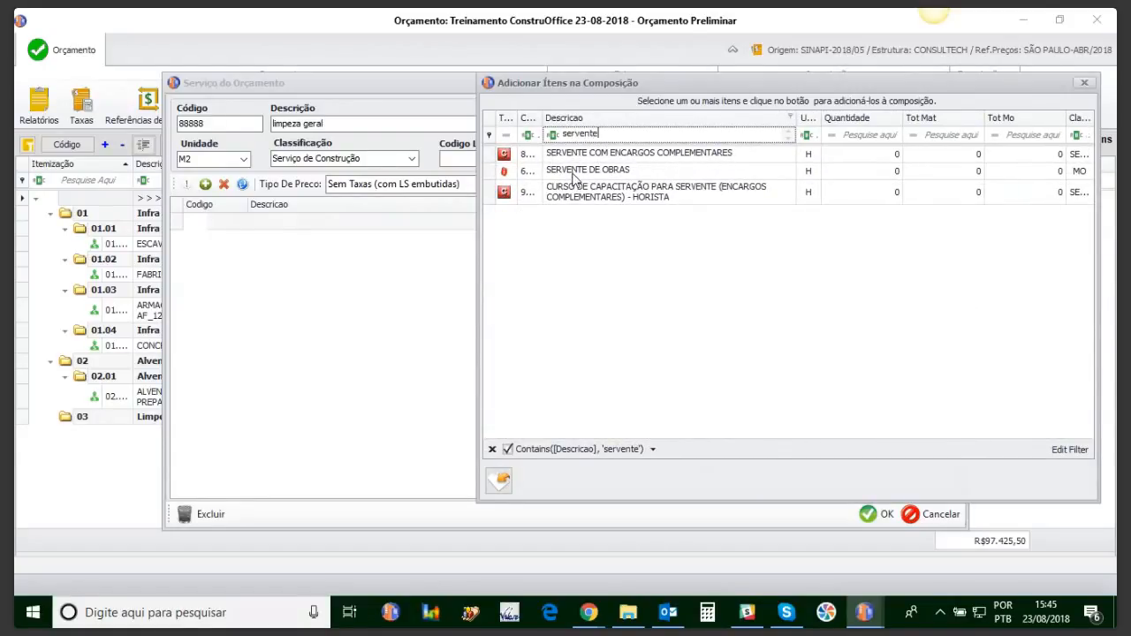
{"action": "left_click", "coordinate": [575, 172]}
{"action": "double_click", "coordinate": [575, 172]}
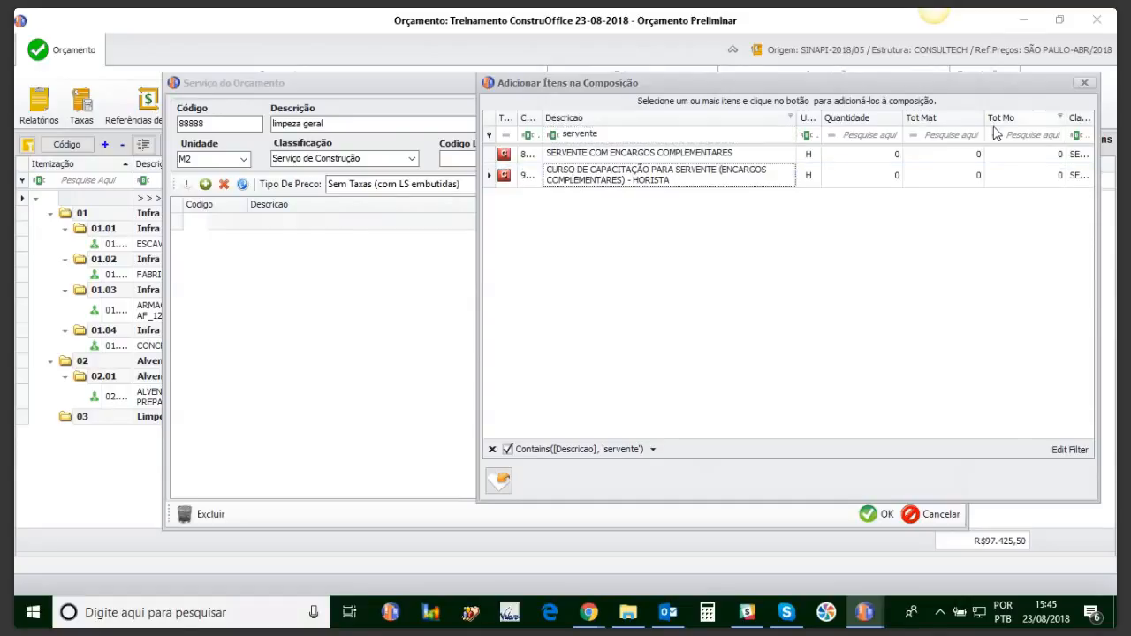
{"action": "left_click", "coordinate": [1084, 84]}
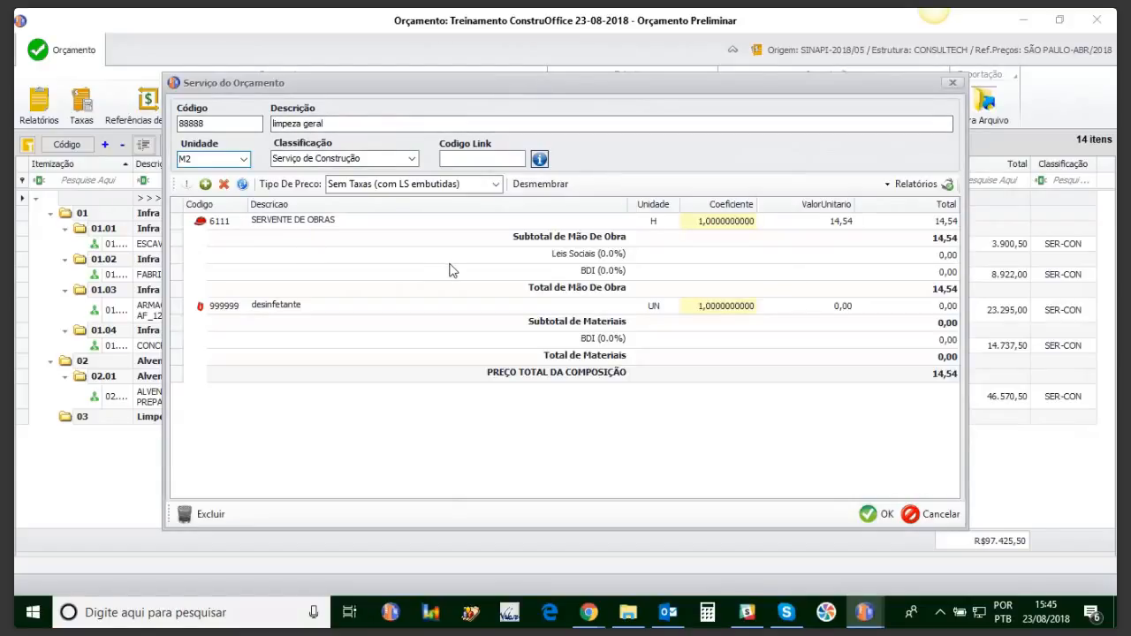
Step: Set coefficients to 0,5 for SERVENTE DE OBRAS and 0,2 for desinfetante (total 7,27), then save
{"action": "left_click", "coordinate": [704, 223]}
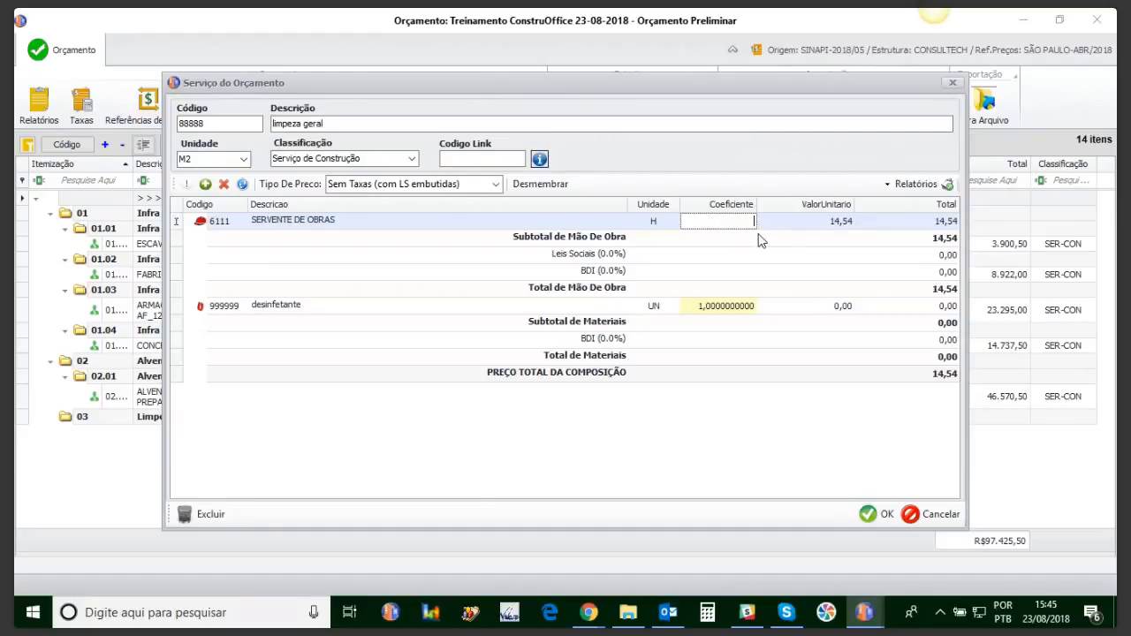
{"action": "key", "text": "Return"}
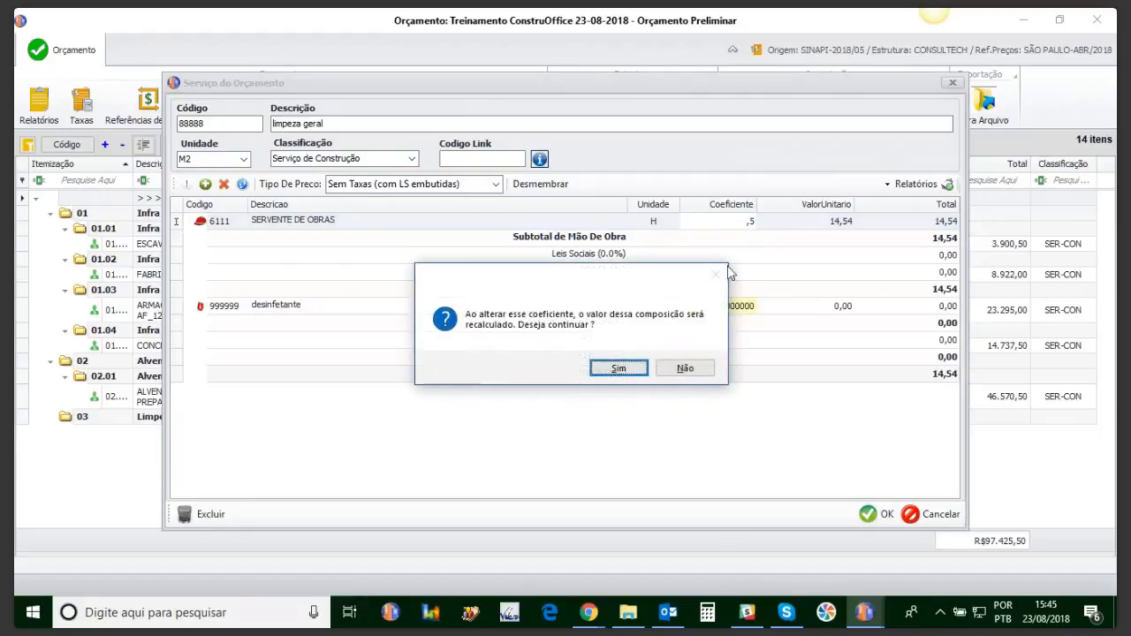
{"action": "left_click", "coordinate": [618, 368]}
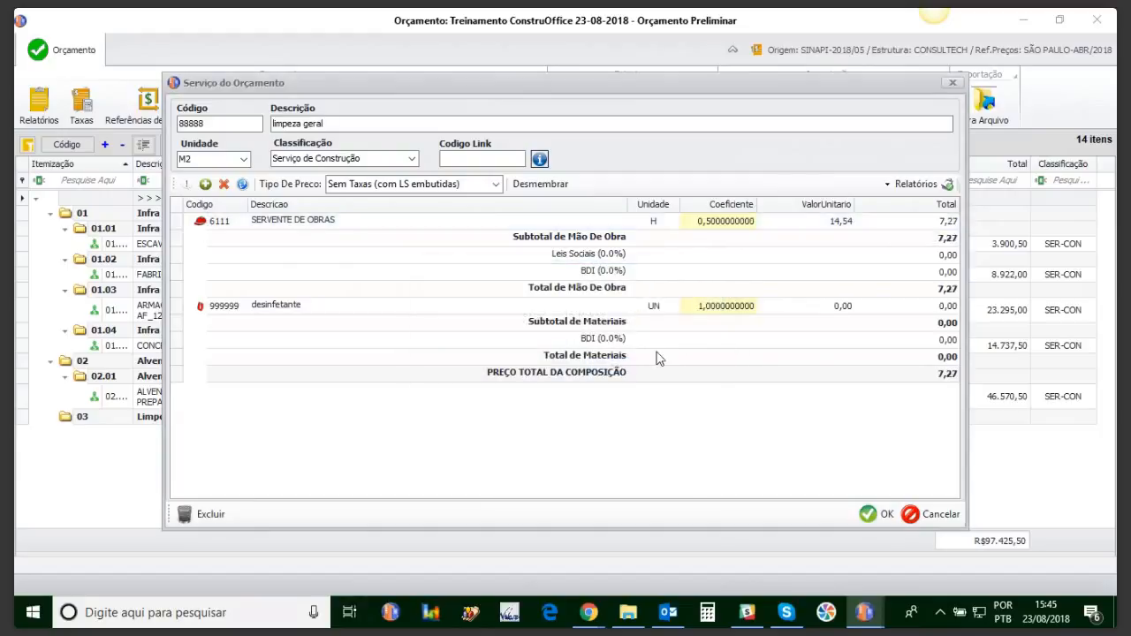
{"action": "left_click", "coordinate": [706, 308]}
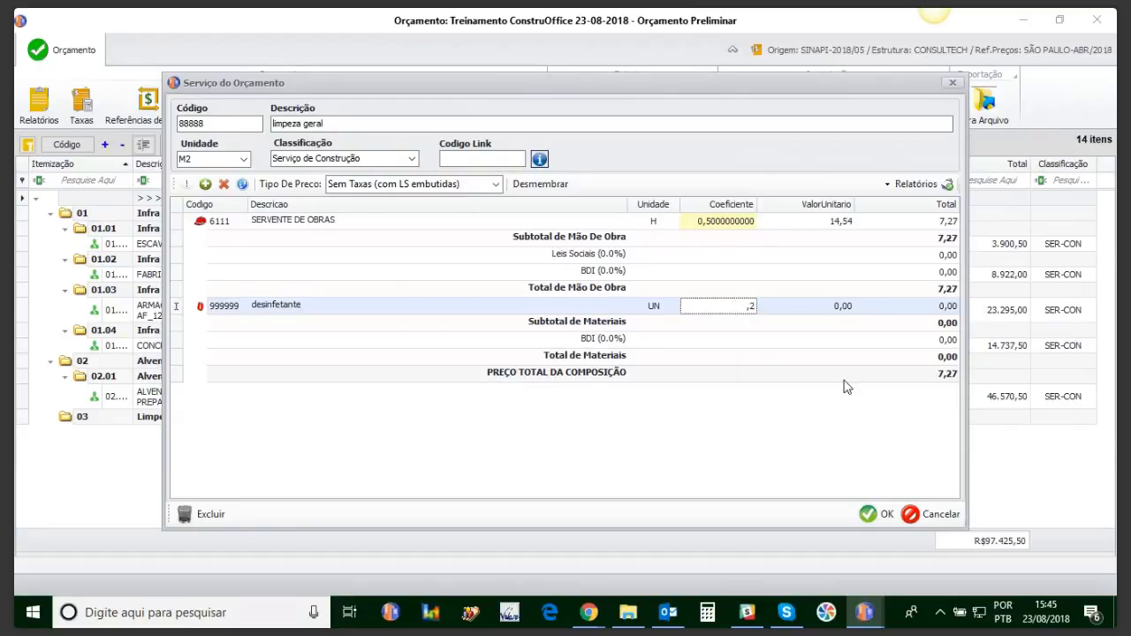
{"action": "key", "text": "Return"}
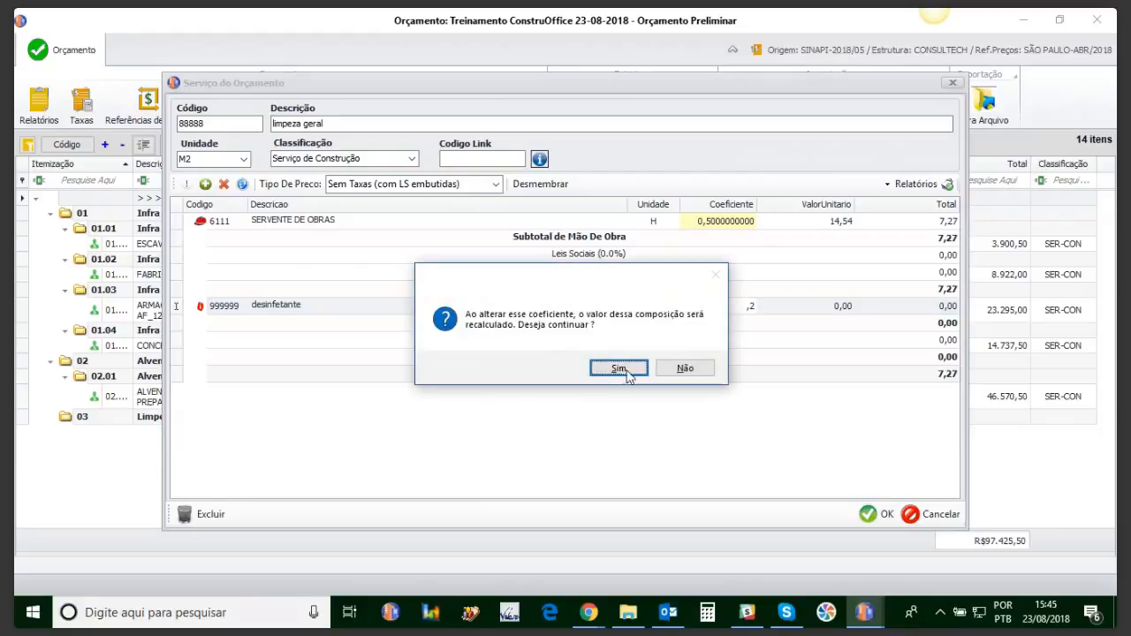
{"action": "left_click", "coordinate": [620, 372]}
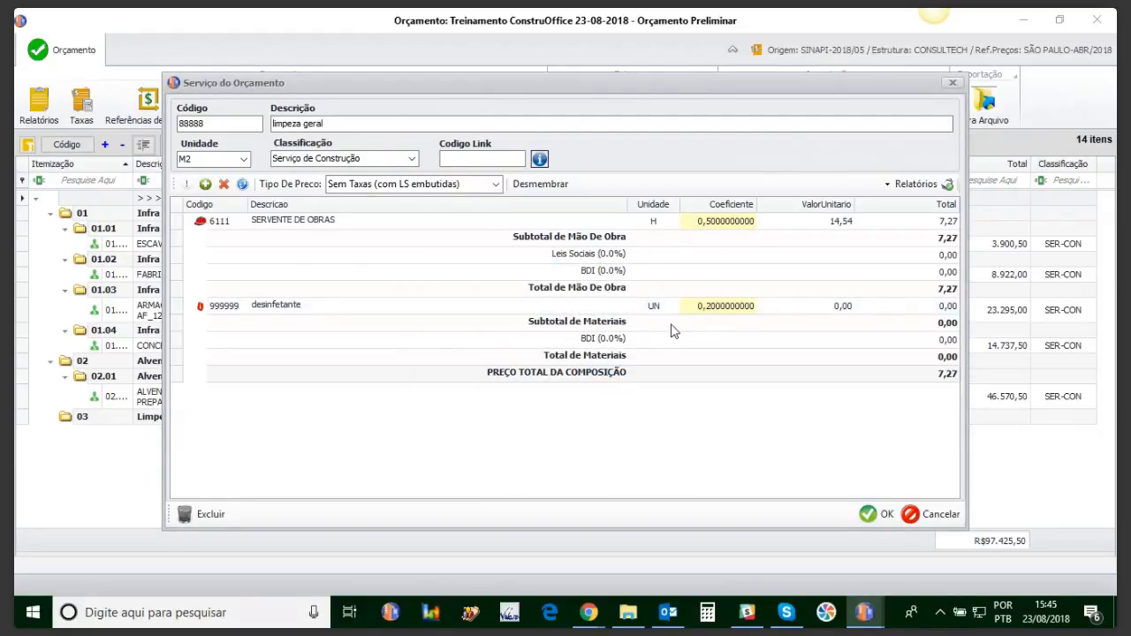
{"action": "left_click", "coordinate": [877, 514]}
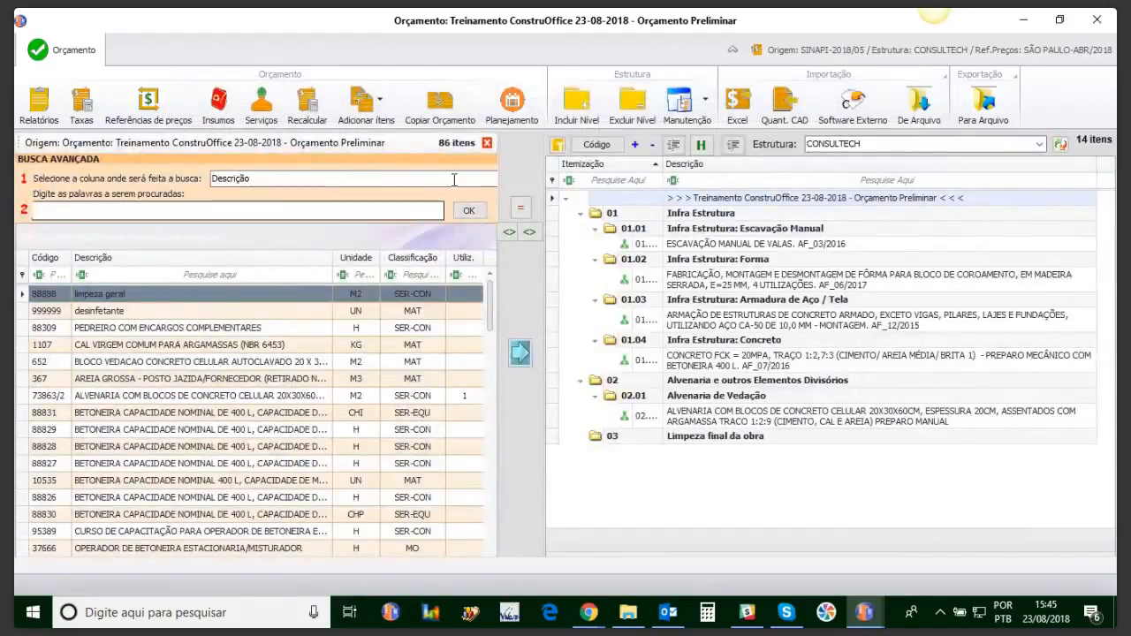
Step: Price desinfetante at 25,00 in the budget's Insumos list and return to the budget
{"action": "left_click", "coordinate": [486, 144]}
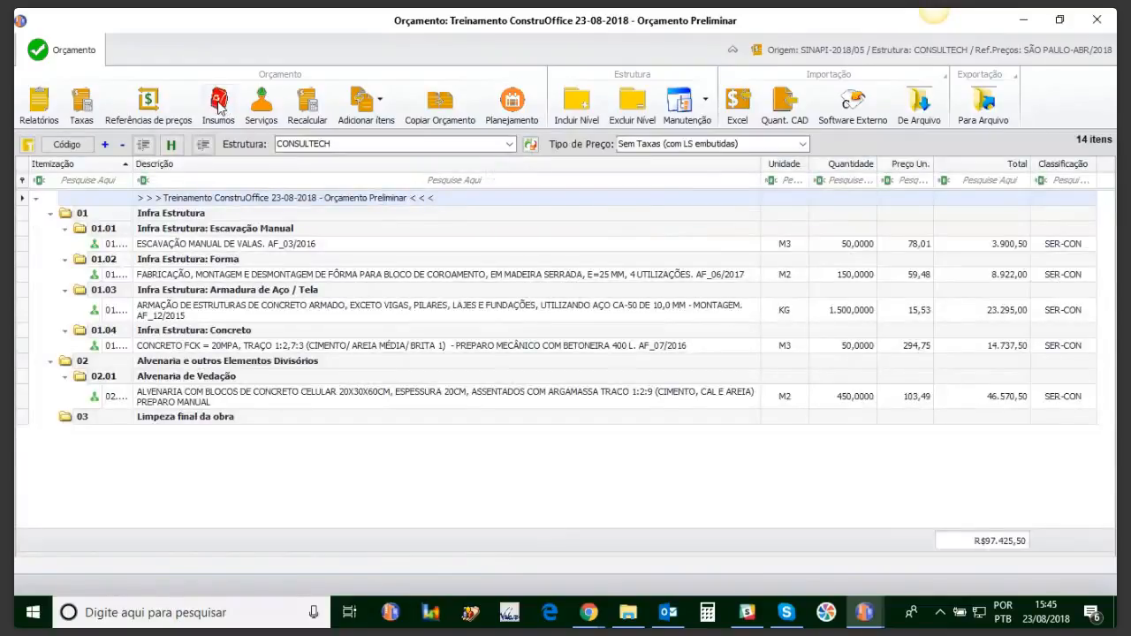
{"action": "left_click", "coordinate": [219, 105]}
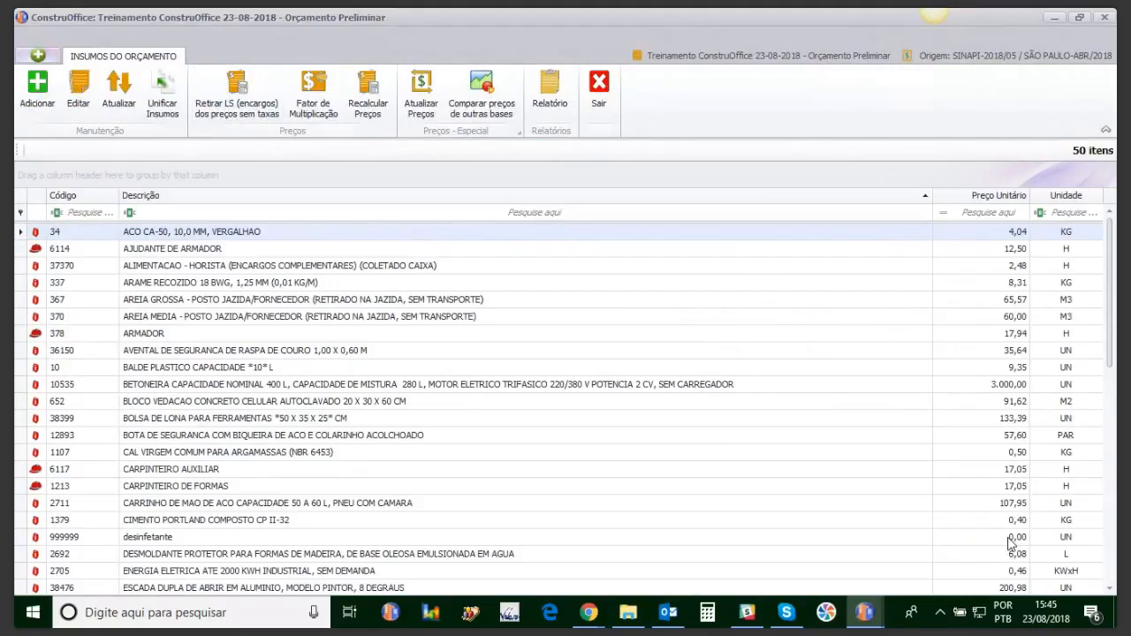
{"action": "left_click", "coordinate": [1013, 536]}
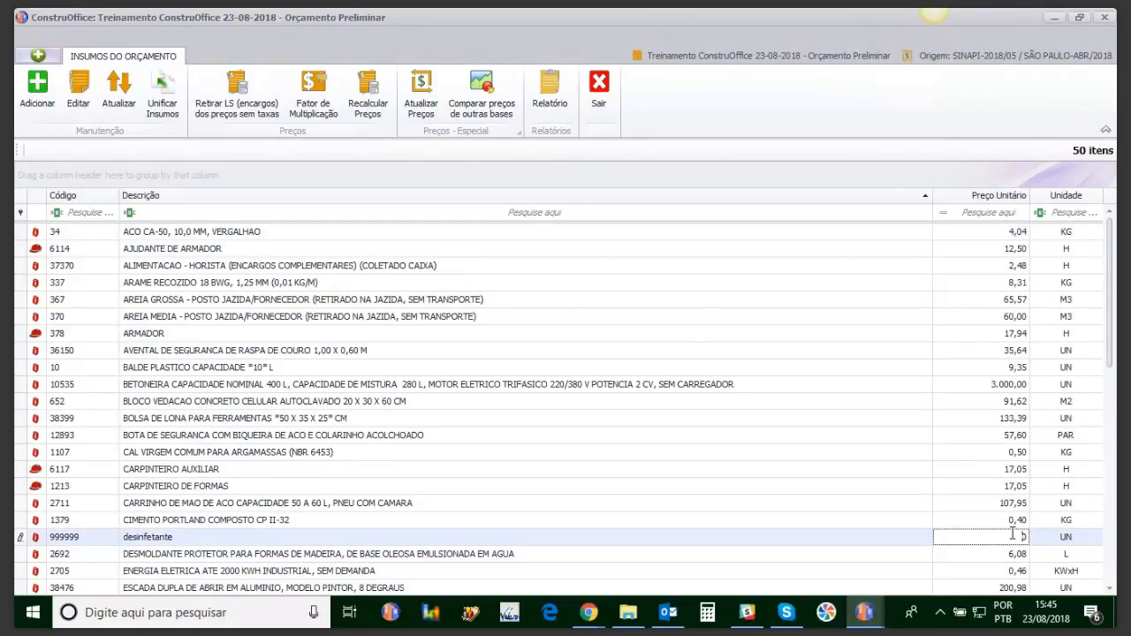
{"action": "type", "text": "50"}
{"action": "key", "text": "Return"}
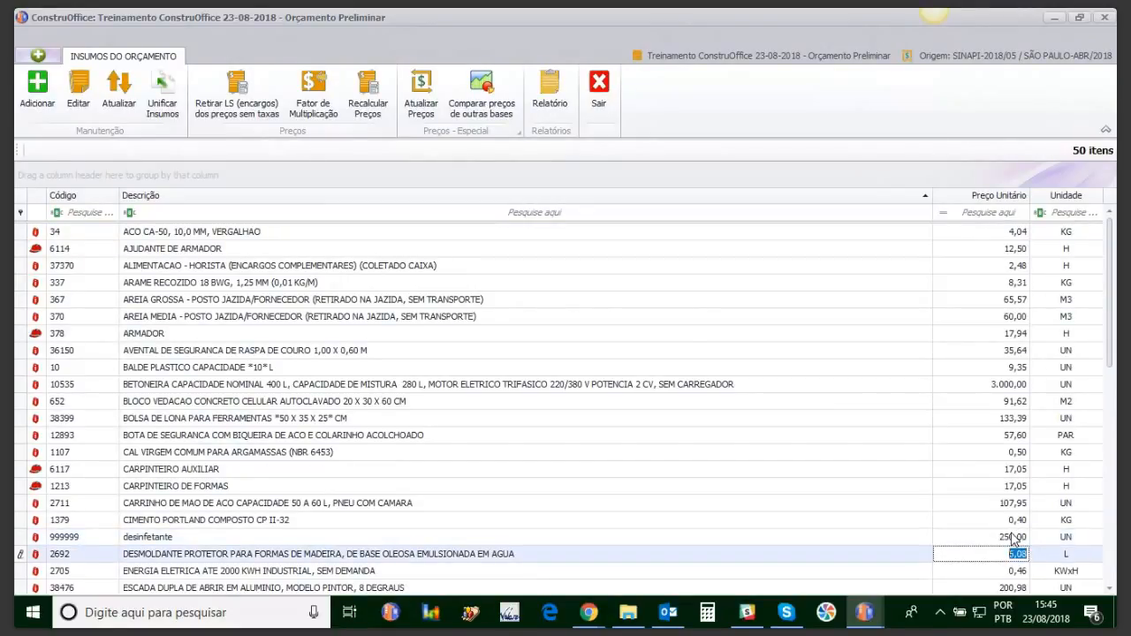
{"action": "left_click", "coordinate": [1013, 537]}
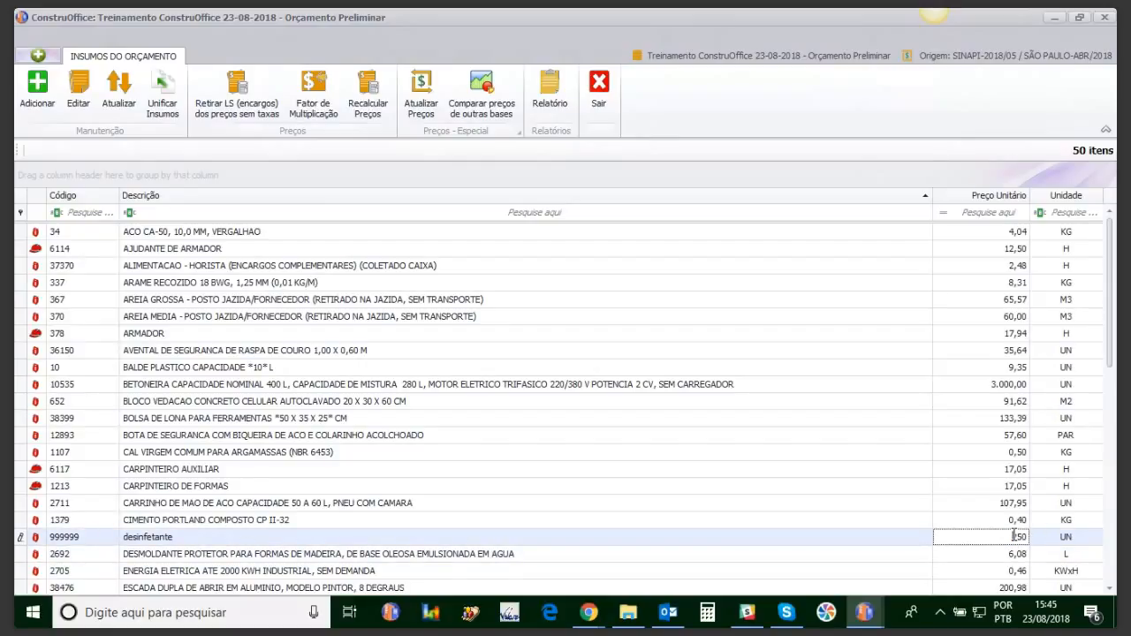
{"action": "left_click_drag", "start_coordinate": [1022, 536], "coordinate": [1028, 538]}
{"action": "key", "text": "Return"}
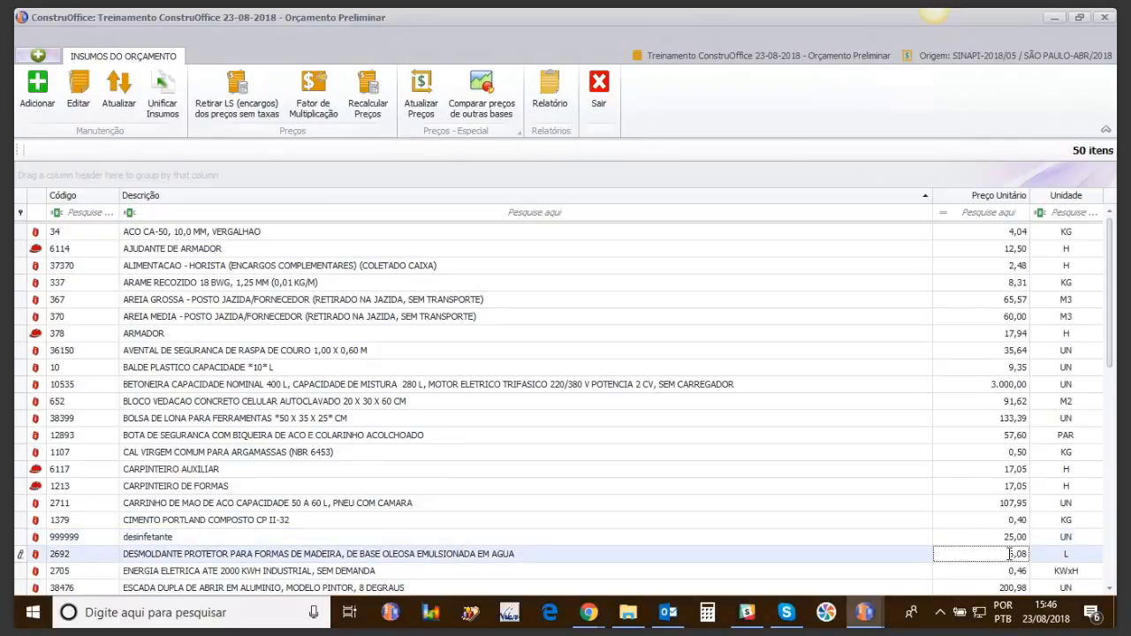
{"action": "left_click", "coordinate": [602, 85]}
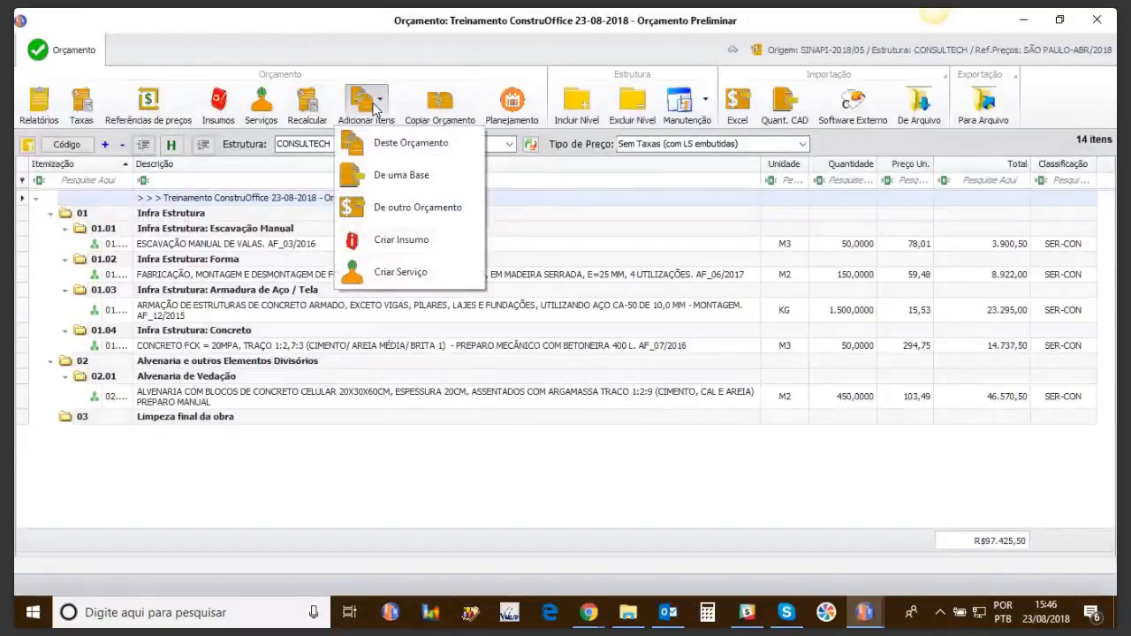
Step: Copy service 88888 limpeza geral into stage 03 Limpeza final da obra as item 03.01
{"action": "left_click", "coordinate": [374, 144]}
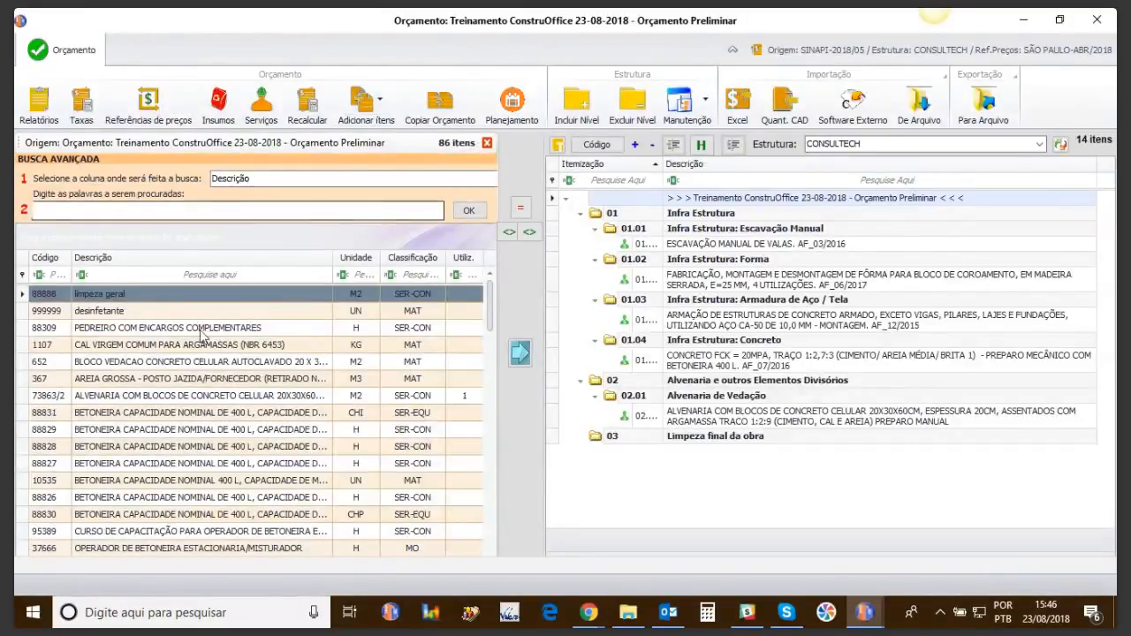
{"action": "left_click", "coordinate": [125, 300]}
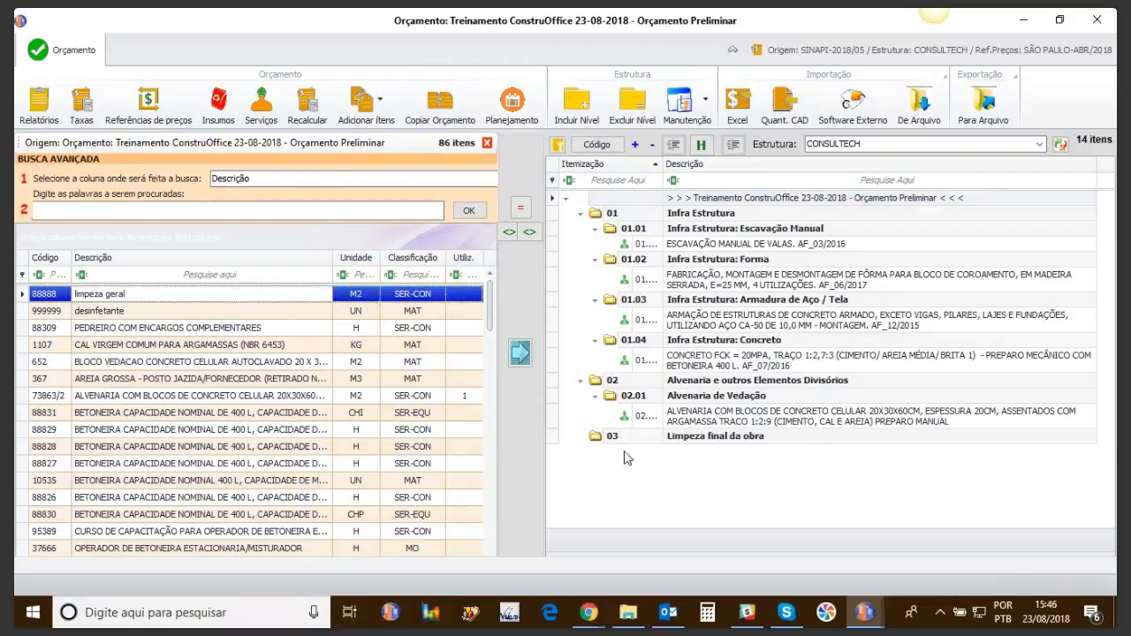
{"action": "left_click", "coordinate": [678, 438]}
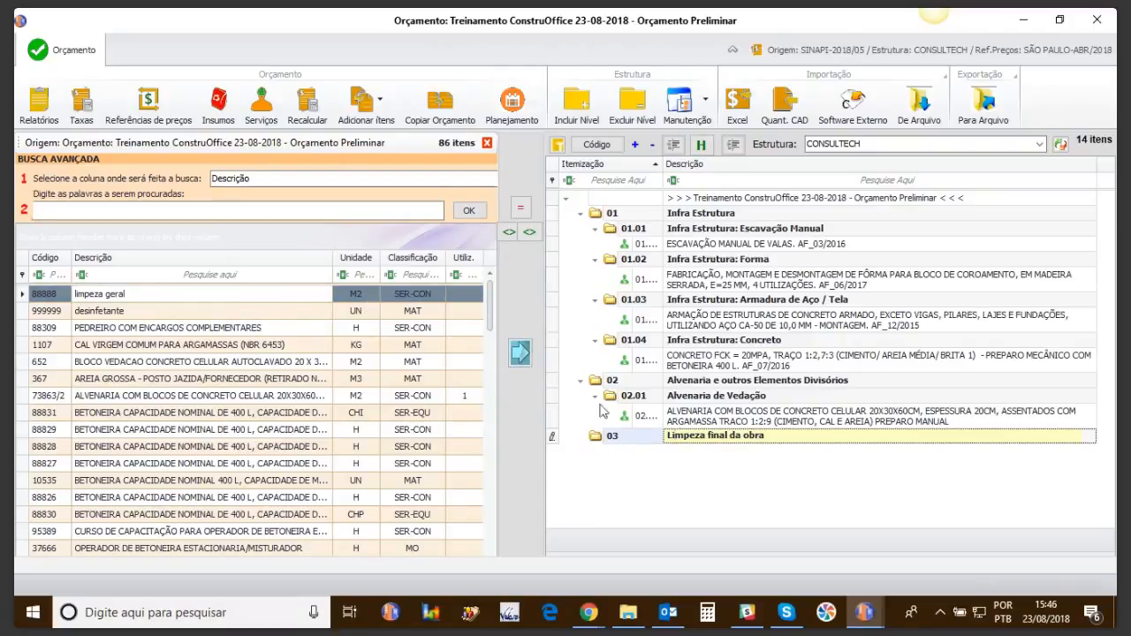
{"action": "left_click", "coordinate": [520, 352]}
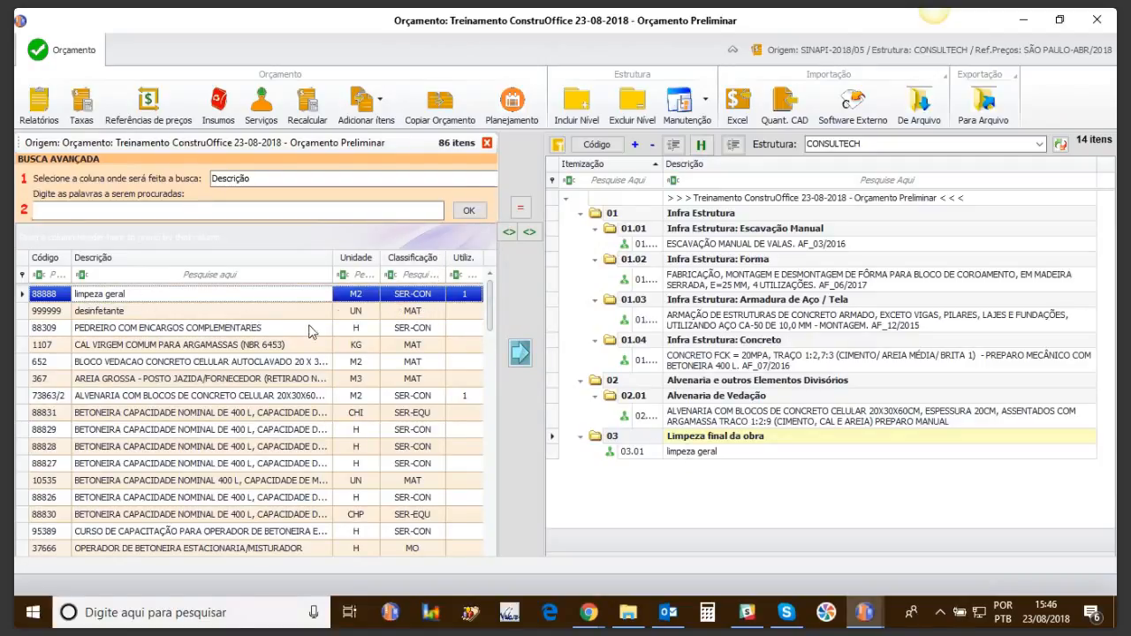
{"action": "left_click", "coordinate": [415, 275]}
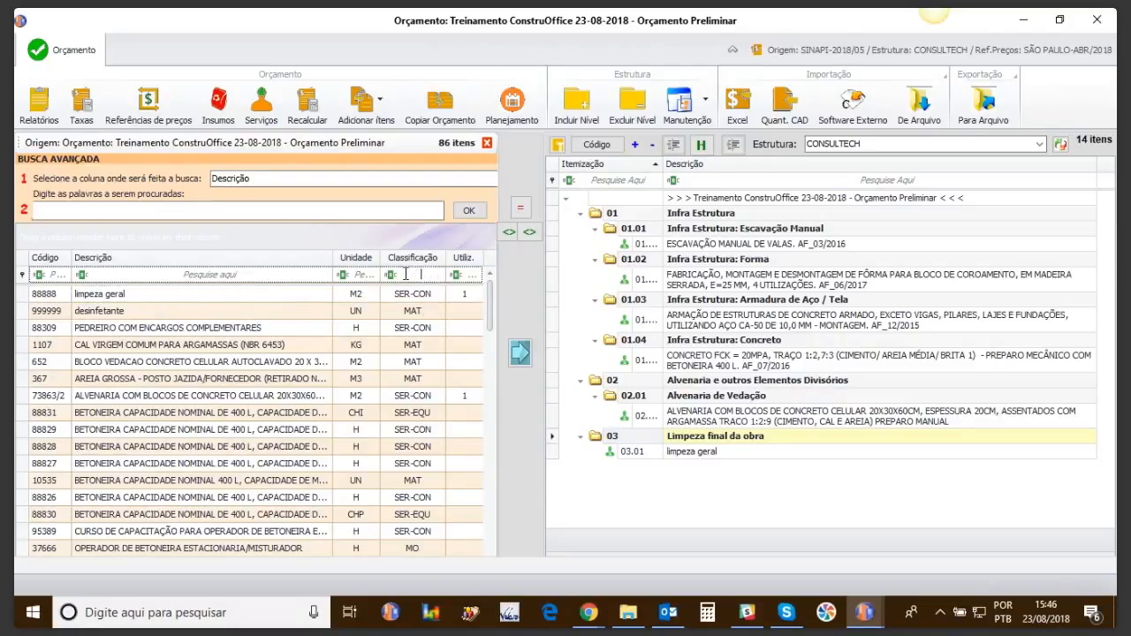
{"action": "left_click", "coordinate": [391, 275]}
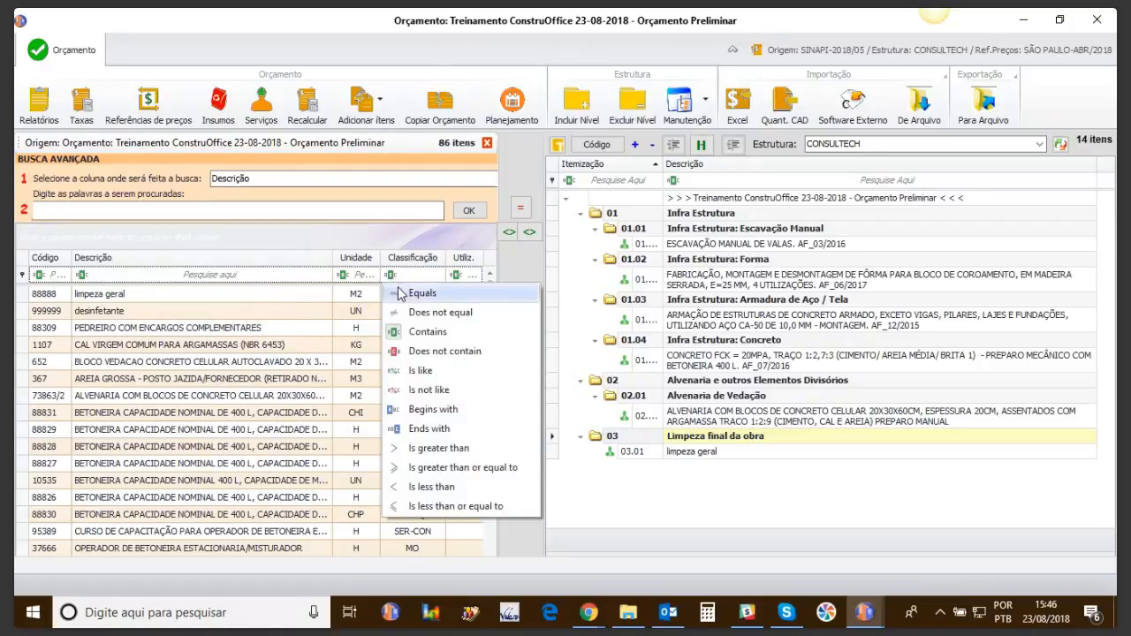
Step: Filter the Classificação column to show only MAT material items
{"action": "left_click", "coordinate": [402, 297]}
{"action": "type", "text": "ser"}
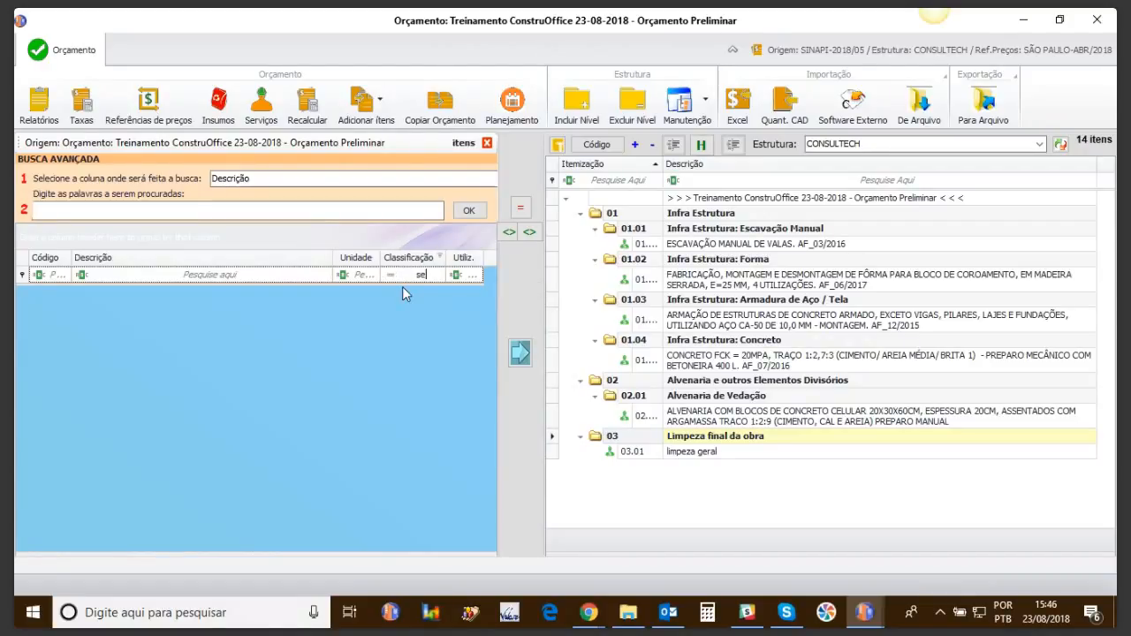
{"action": "key", "text": "BackSpace"}
{"action": "key", "text": "BackSpace"}
{"action": "type", "text": "SE"}
{"action": "type", "text": "CON"}
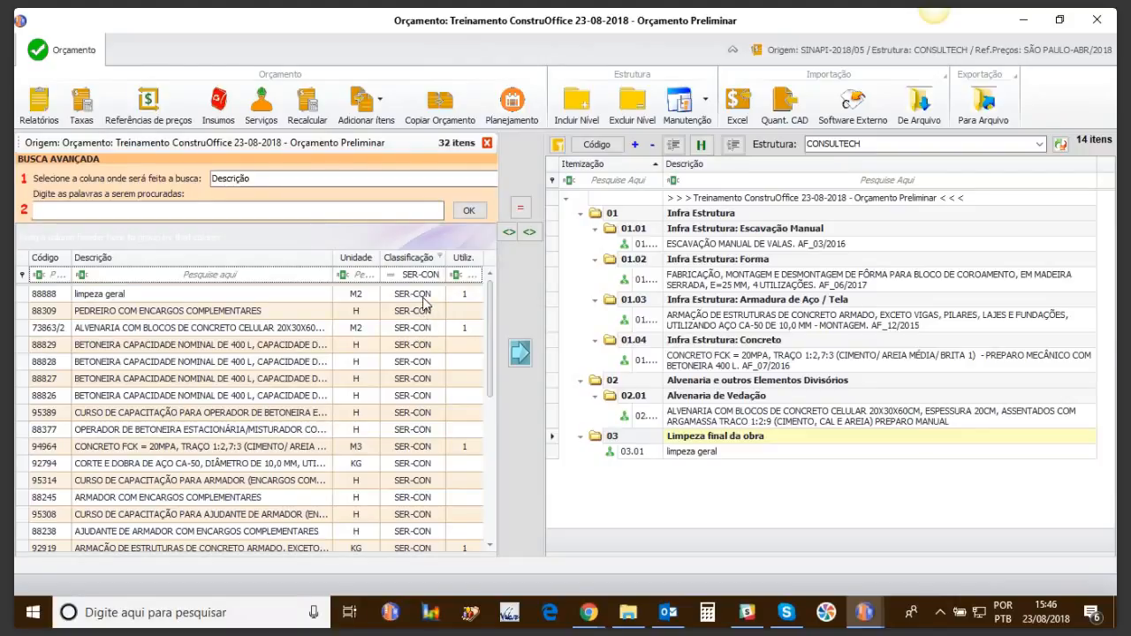
{"action": "key", "text": "BackSpace"}
{"action": "key", "text": "BackSpace"}
{"action": "key", "text": "BackSpace"}
{"action": "key", "text": "BackSpace"}
{"action": "key", "text": "BackSpace"}
{"action": "key", "text": "BackSpace"}
{"action": "key", "text": "BackSpace"}
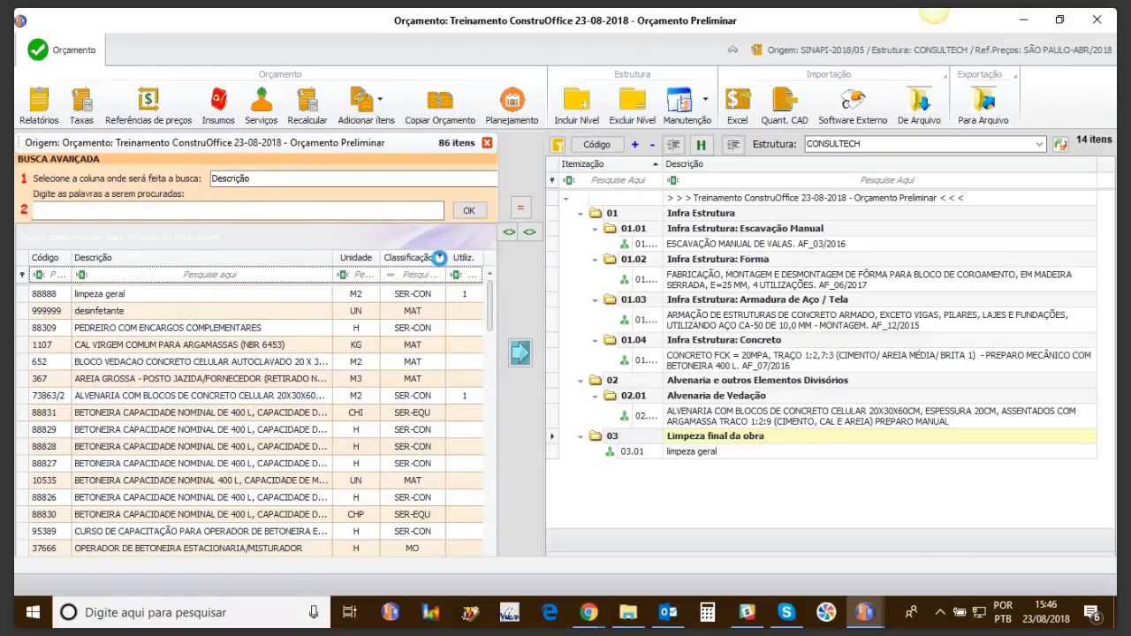
{"action": "left_click", "coordinate": [439, 258]}
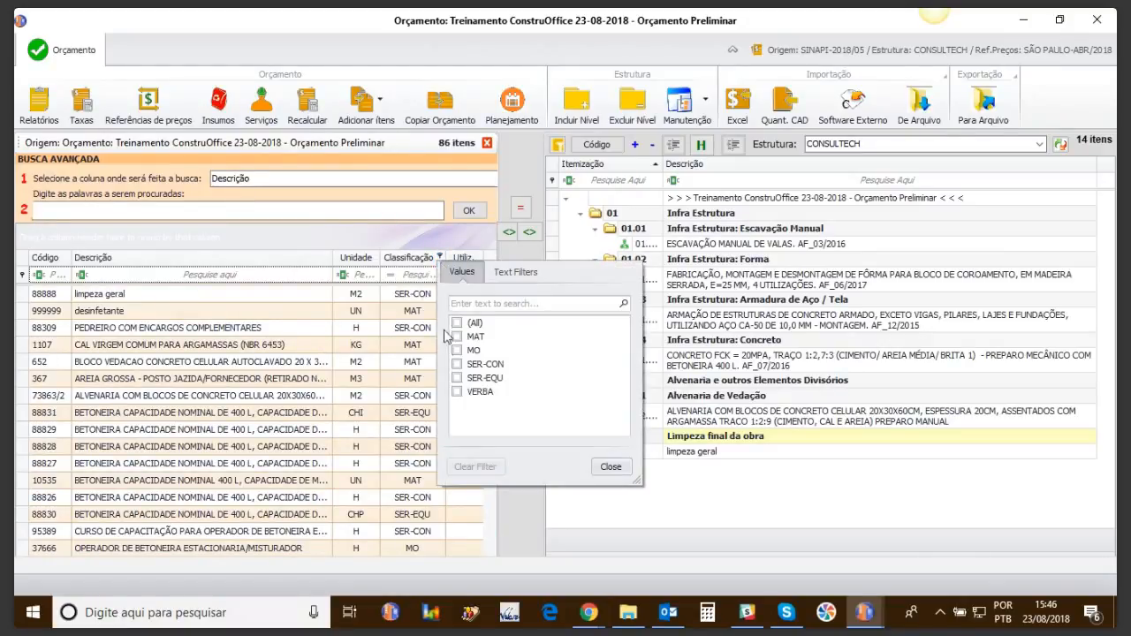
{"action": "left_click", "coordinate": [458, 364]}
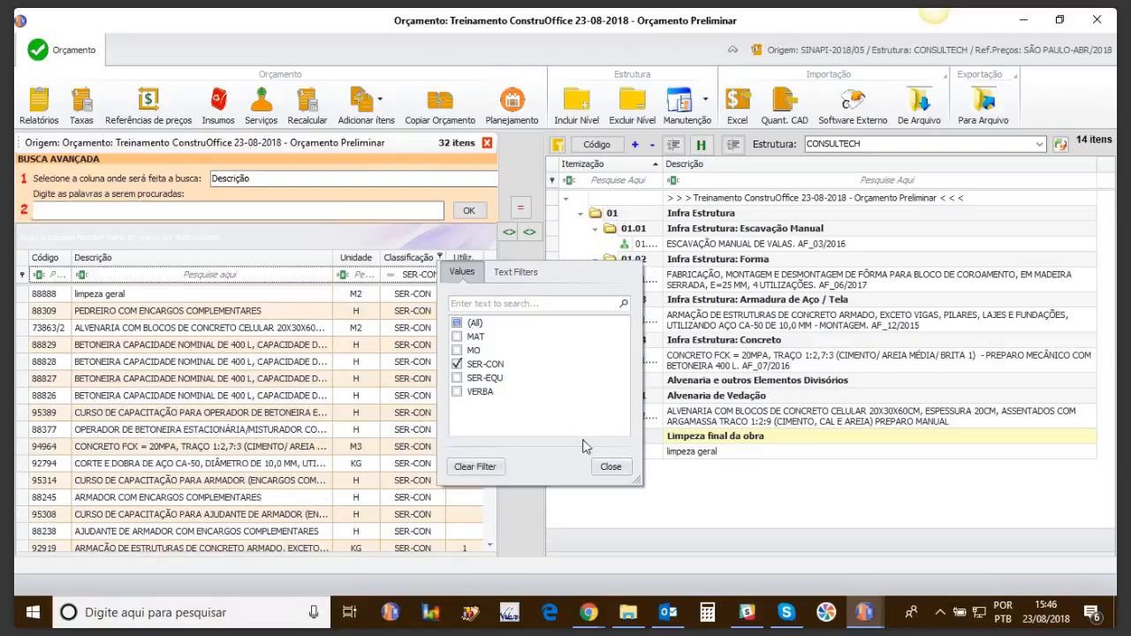
{"action": "left_click", "coordinate": [610, 466]}
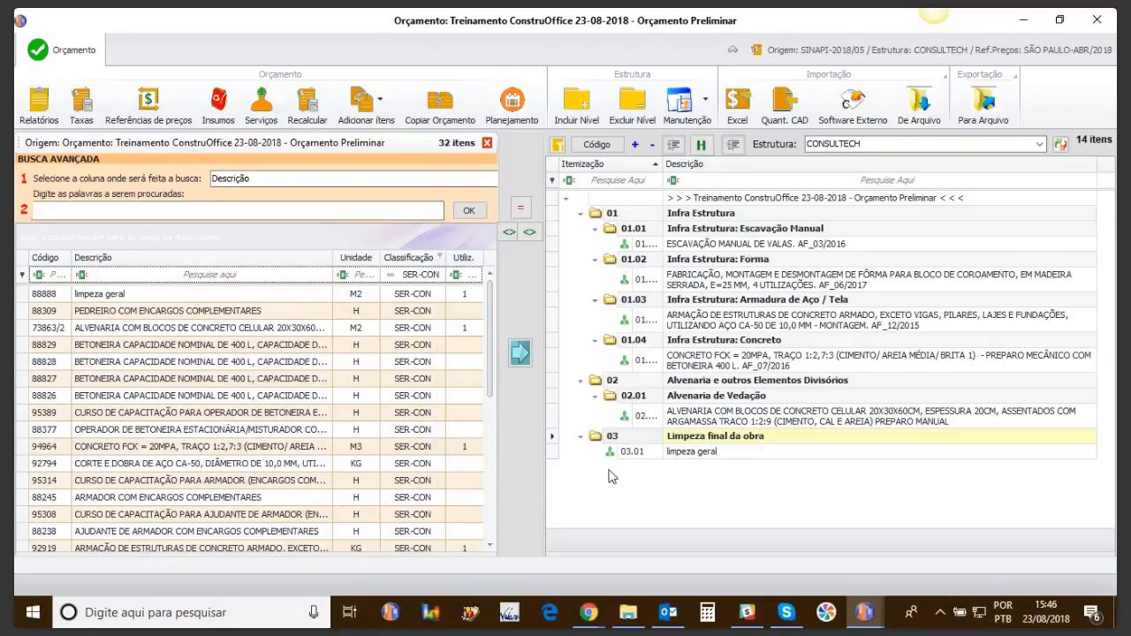
{"action": "left_click", "coordinate": [441, 258]}
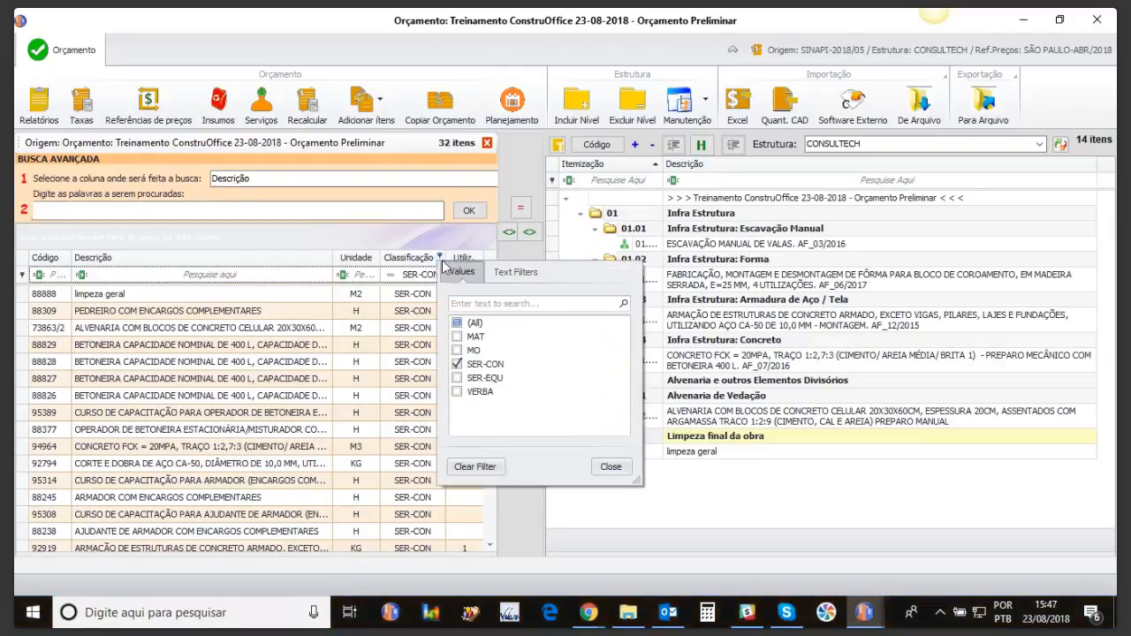
{"action": "left_click", "coordinate": [457, 364]}
{"action": "left_click", "coordinate": [457, 336]}
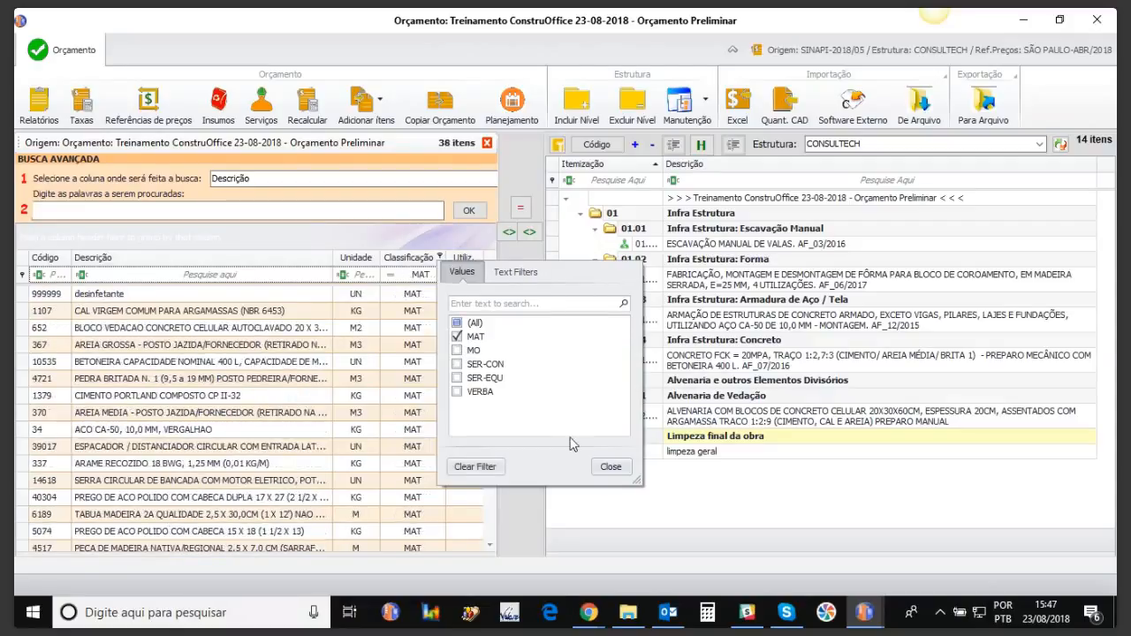
{"action": "left_click", "coordinate": [612, 468]}
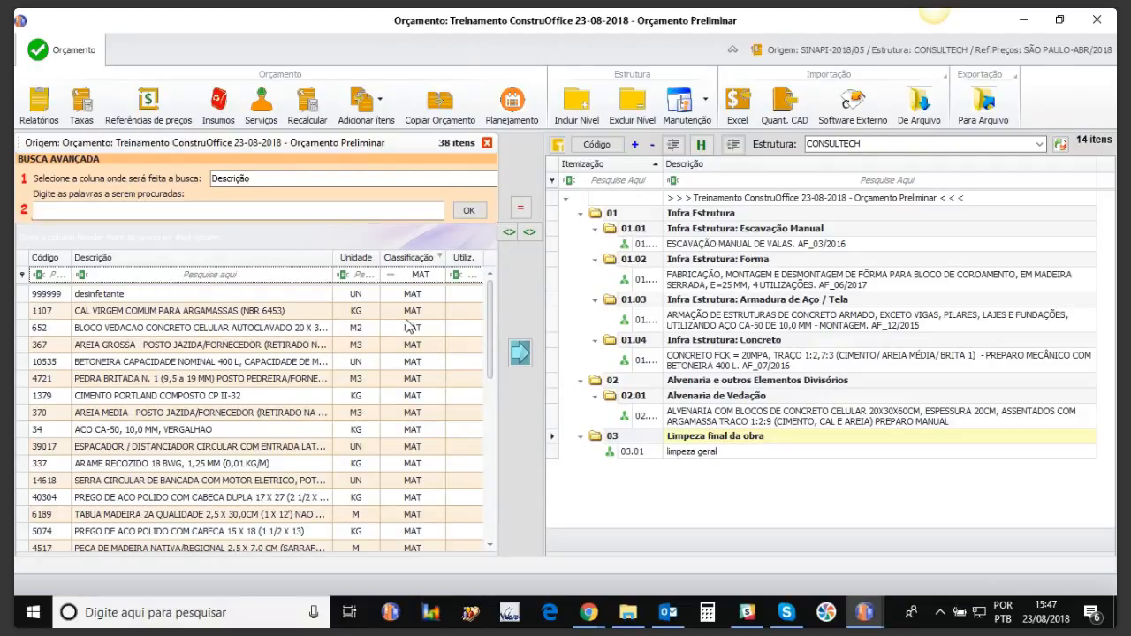
Step: Add AREIA GROSSA (code 367) under stage 03 as item 03.02 and close the search panel
{"action": "left_click", "coordinate": [221, 347]}
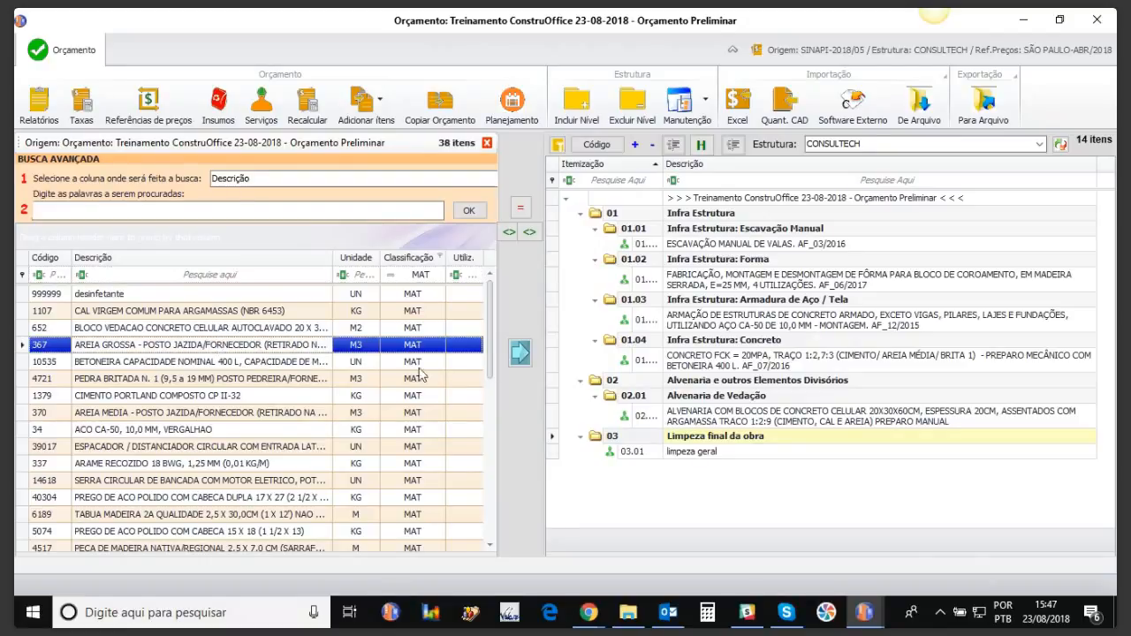
{"action": "left_click", "coordinate": [682, 438]}
{"action": "left_click", "coordinate": [522, 355]}
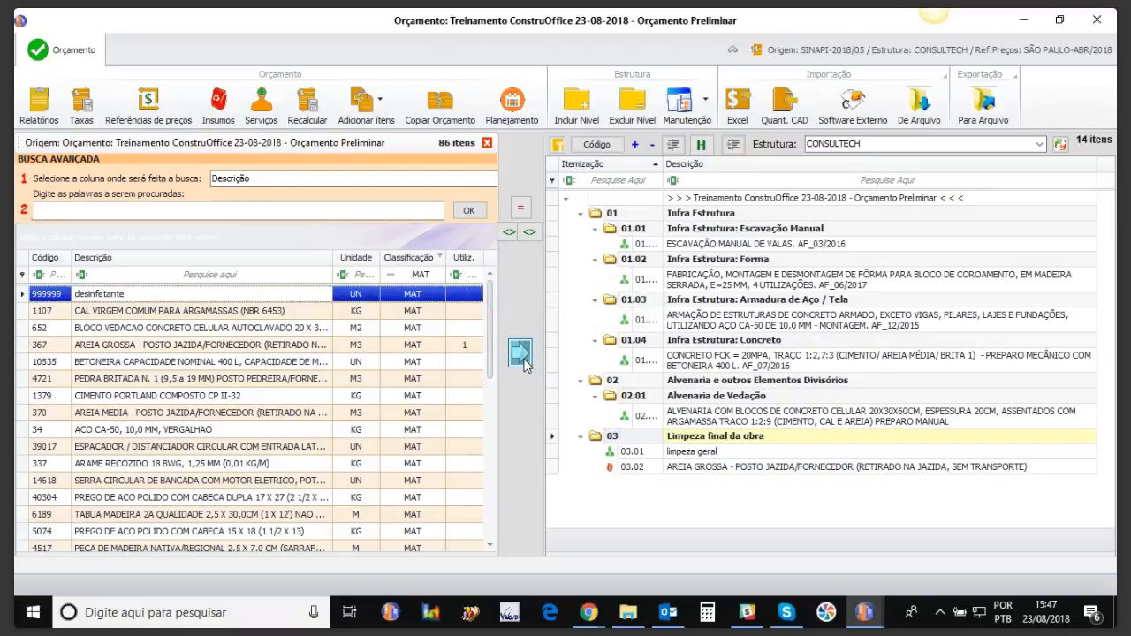
{"action": "left_click", "coordinate": [486, 143]}
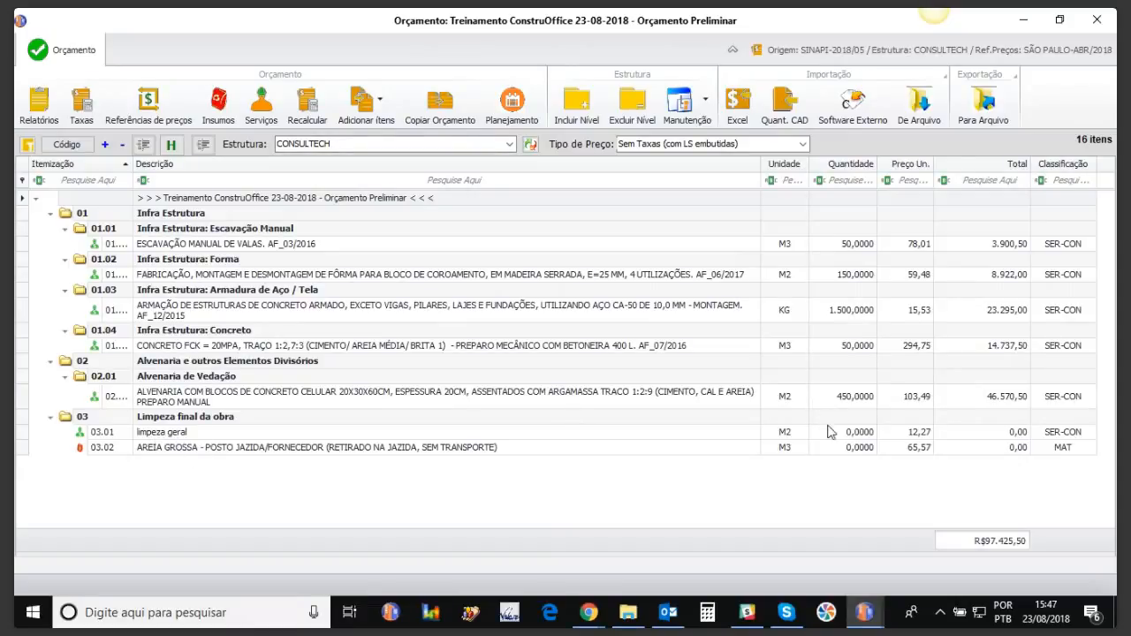
Step: Enter quantities of 450 M2 for limpeza geral and 1 M3 for AREIA GROSSA
{"action": "left_click", "coordinate": [846, 433]}
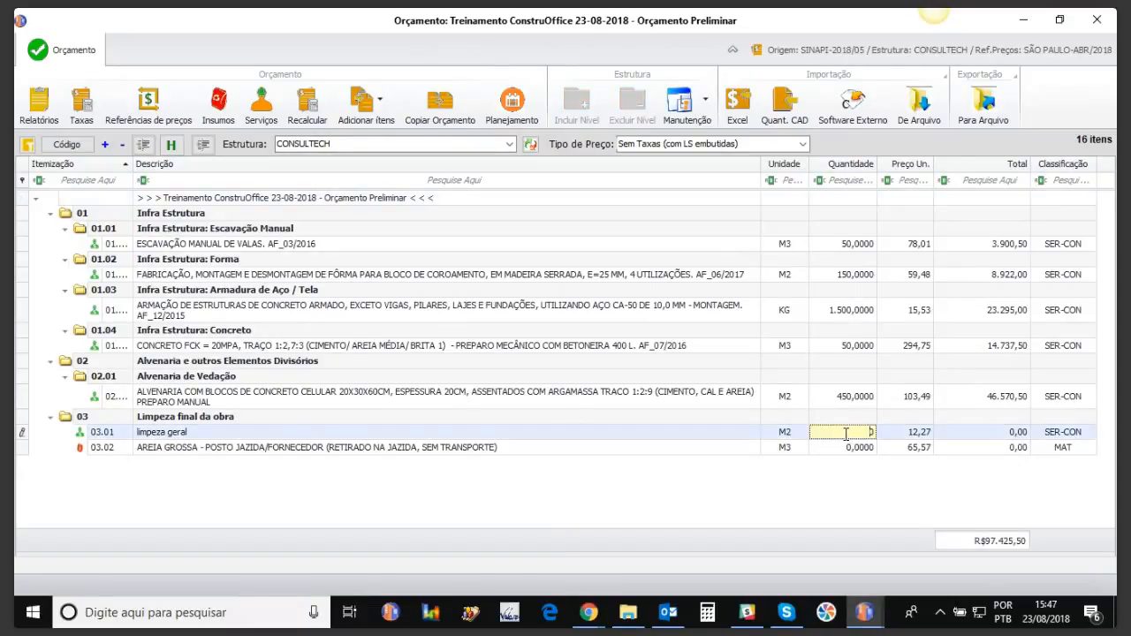
{"action": "type", "text": "450,0"}
{"action": "key", "text": "BackSpace"}
{"action": "key", "text": "Return"}
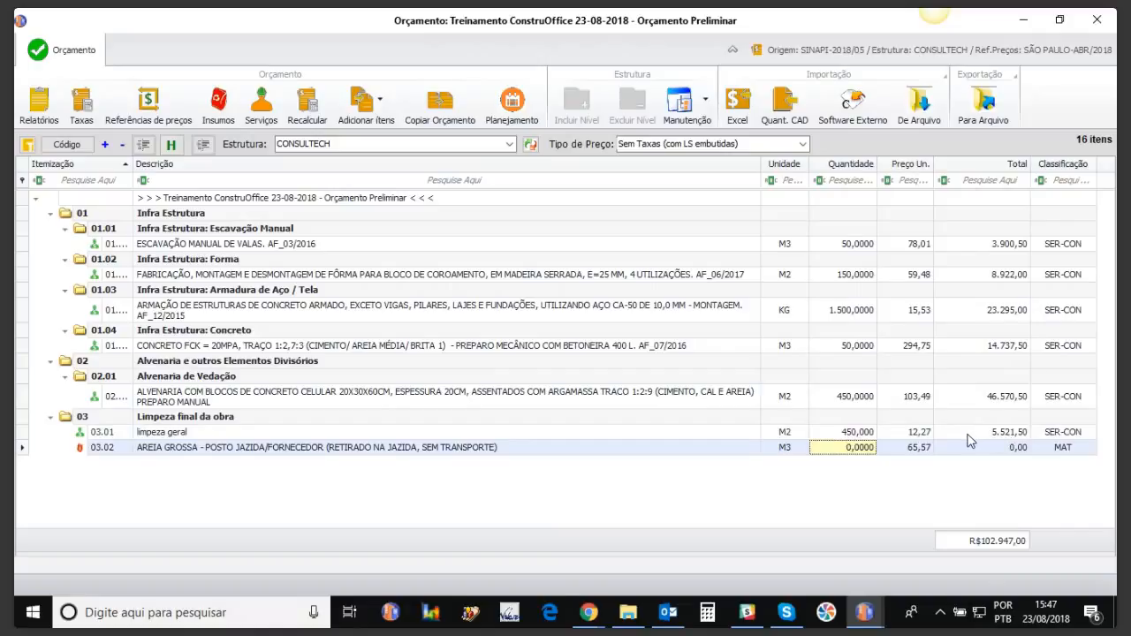
{"action": "left_click", "coordinate": [846, 449]}
{"action": "type", "text": "1"}
{"action": "key", "text": "Up"}
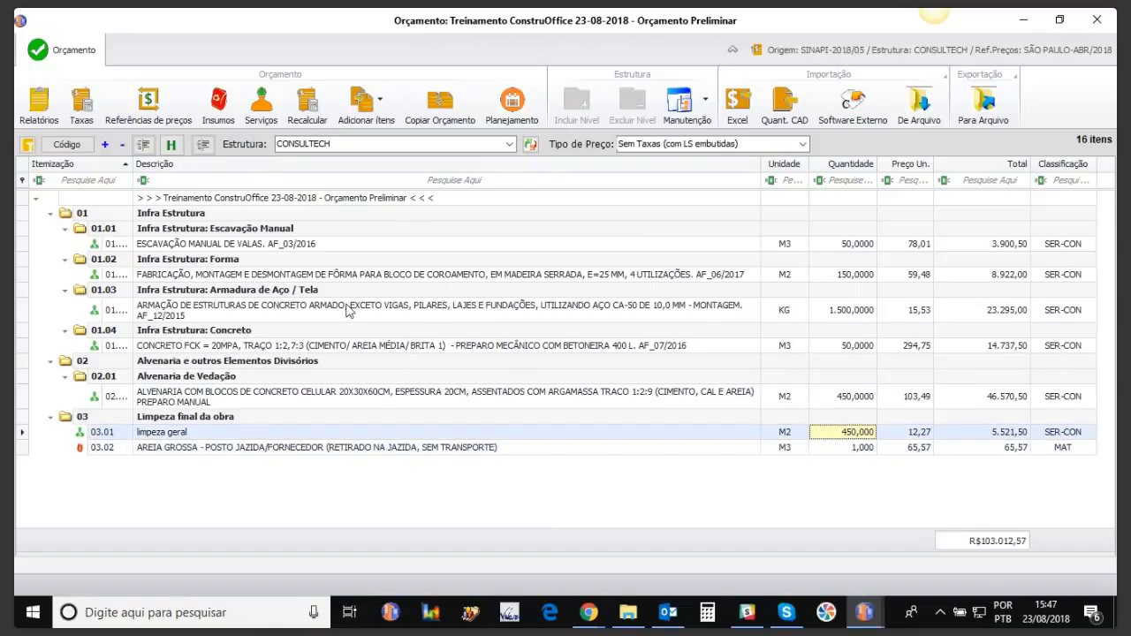
{"action": "double_click", "coordinate": [180, 434]}
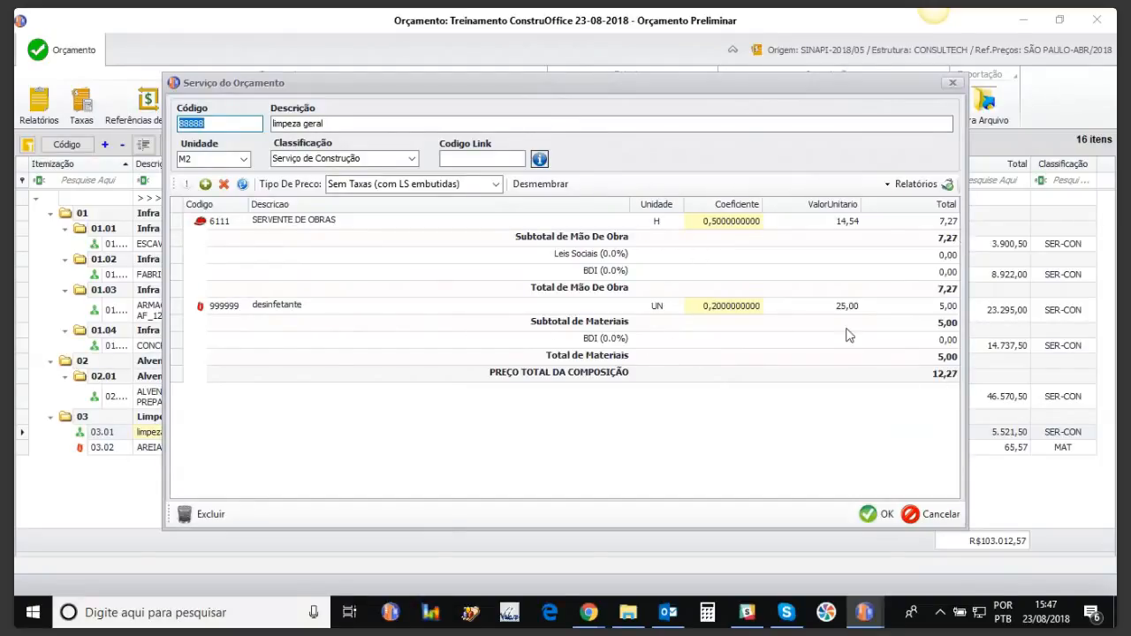
{"action": "left_click", "coordinate": [952, 84]}
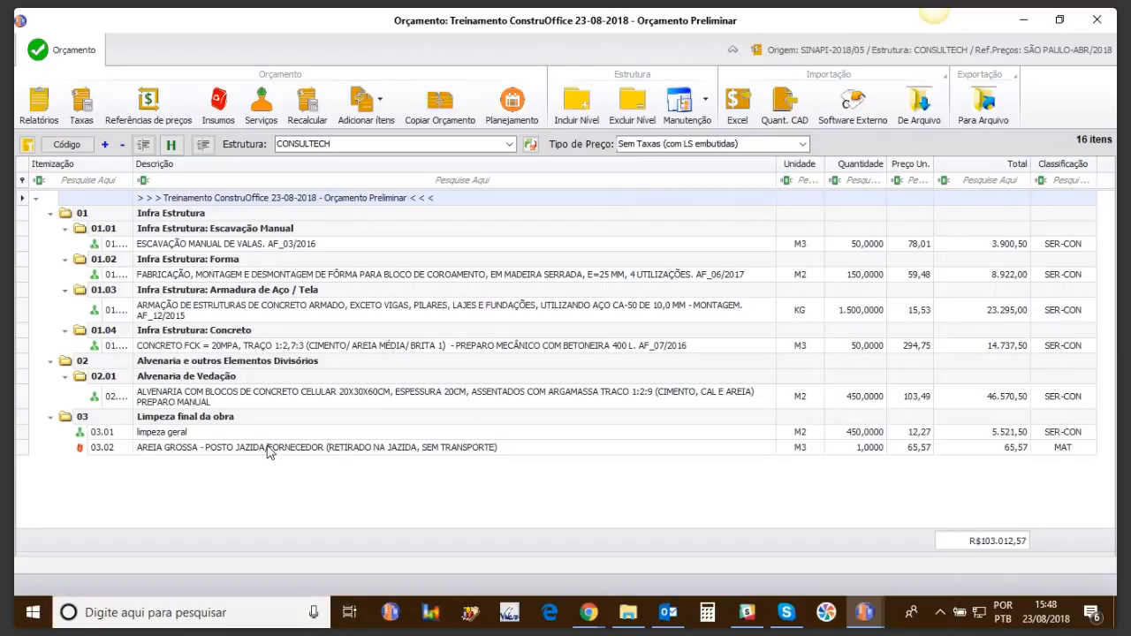
Step: Move AREIA GROSSA into the Infra Estrutura: Concreto group as item 01.04.02
{"action": "left_click", "coordinate": [162, 448]}
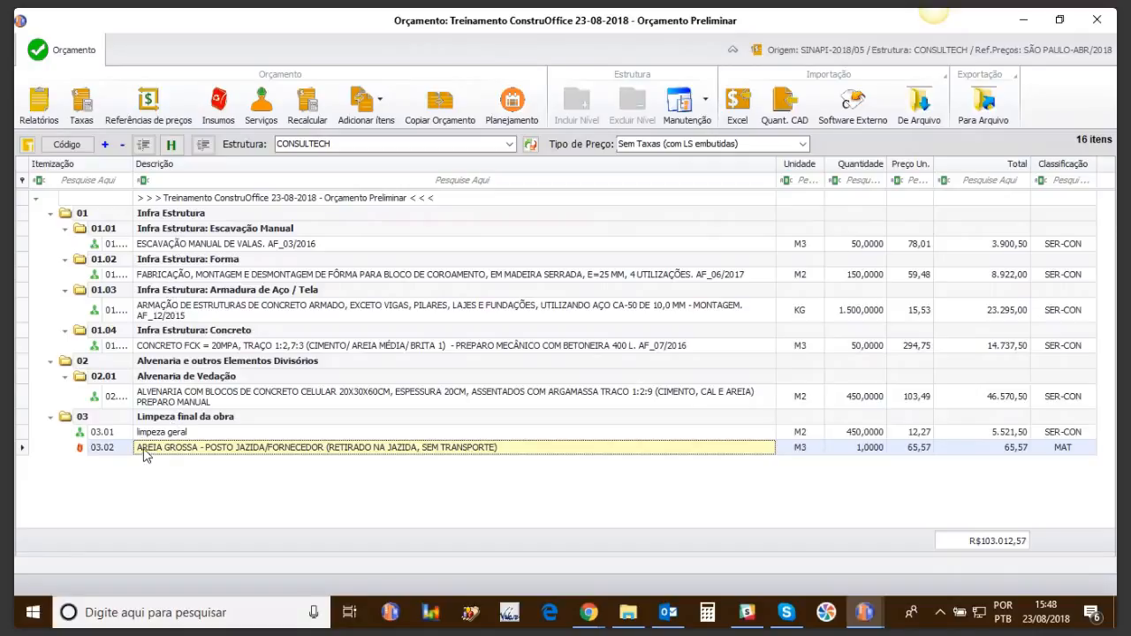
{"action": "left_click_drag", "start_coordinate": [146, 455], "coordinate": [138, 334]}
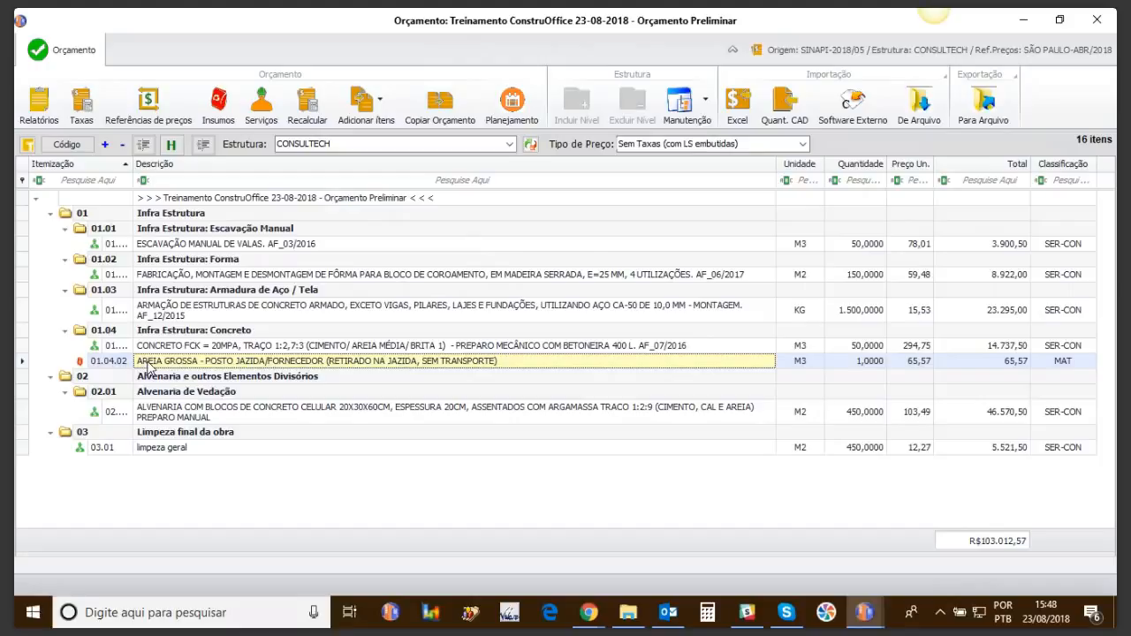
{"action": "left_click_drag", "start_coordinate": [151, 366], "coordinate": [161, 339]}
{"action": "left_click_drag", "start_coordinate": [147, 361], "coordinate": [146, 337]}
Step: Widen the Itemização column to show full item codes and open the inputs list
{"action": "left_click_drag", "start_coordinate": [134, 163], "coordinate": [190, 159]}
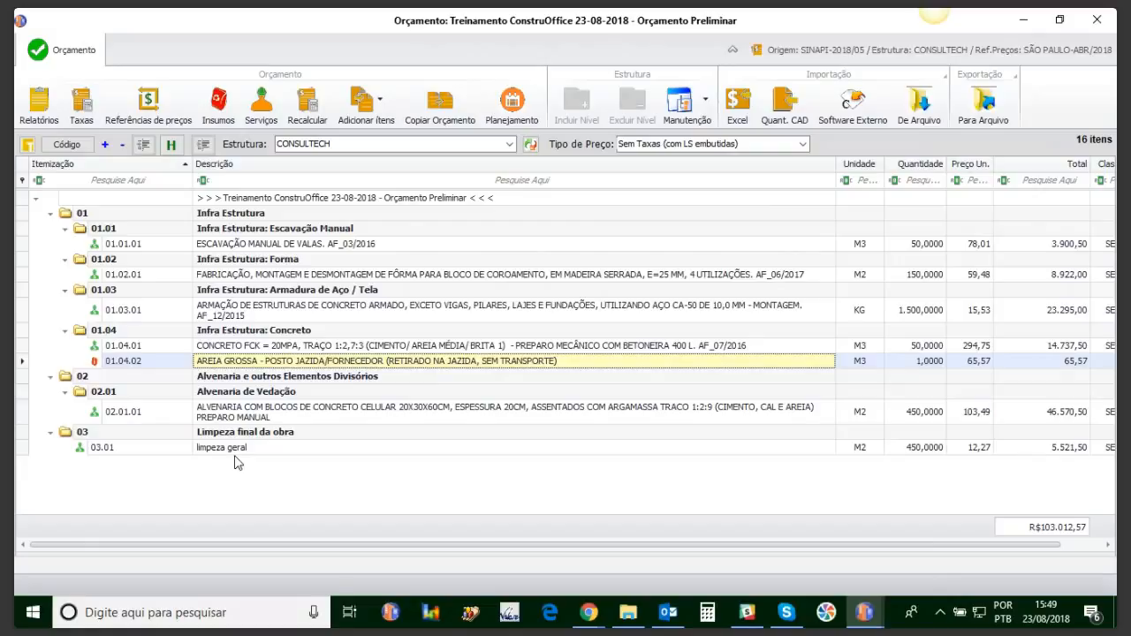
{"action": "left_click_drag", "start_coordinate": [188, 169], "coordinate": [172, 169]}
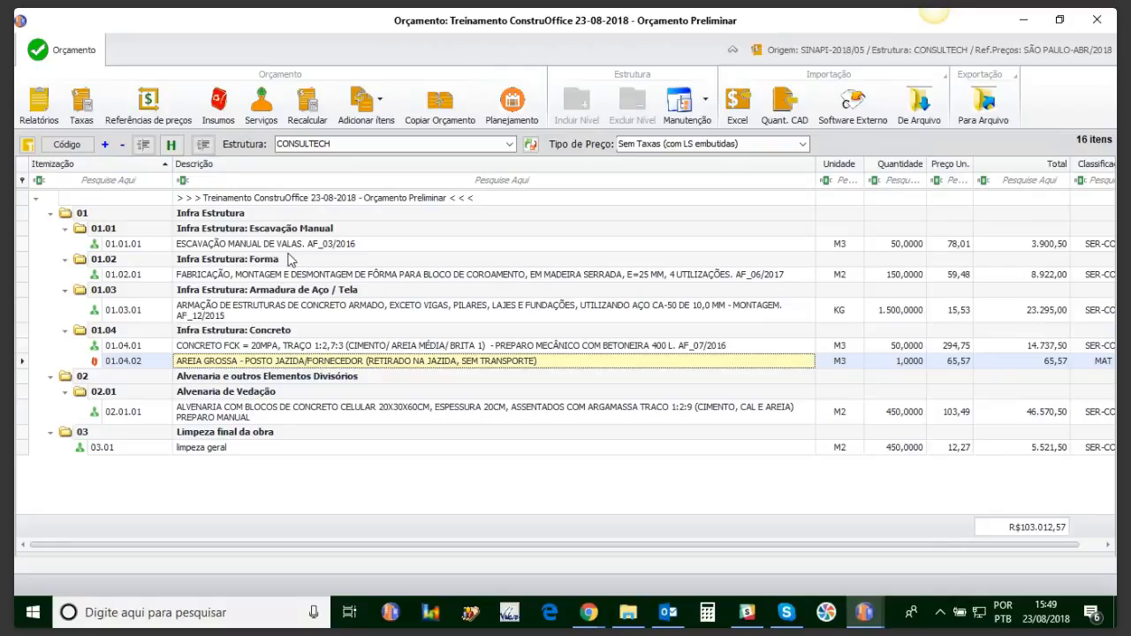
{"action": "left_click", "coordinate": [227, 101]}
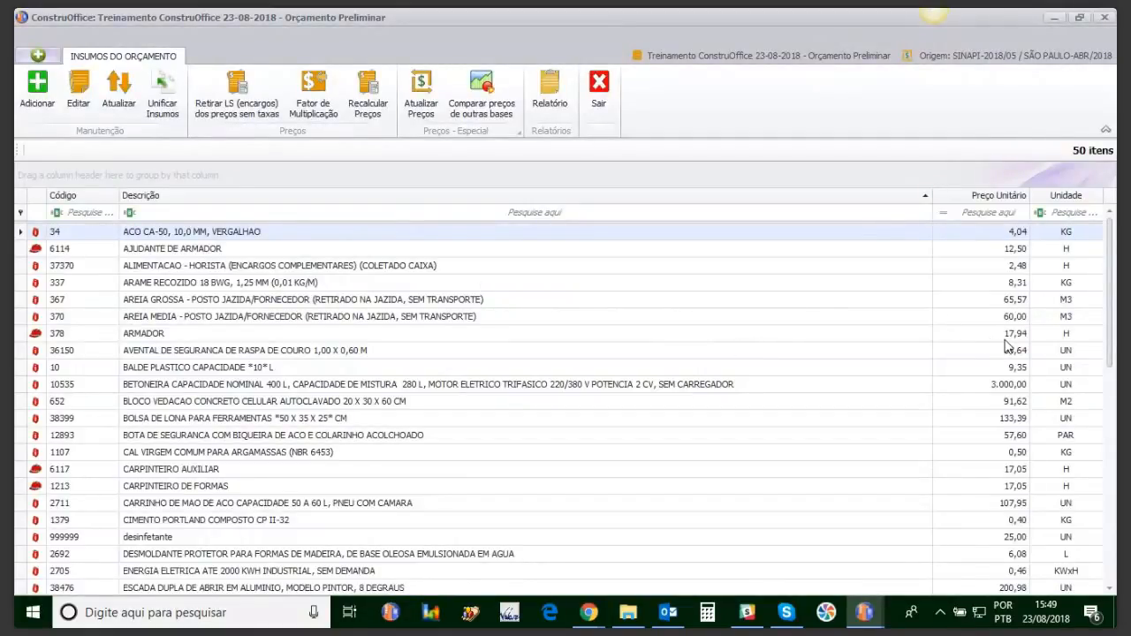
Step: Strip social charges (LS) from untaxed labour prices, dropping the total to R$92.343,57
{"action": "left_click", "coordinate": [1007, 335]}
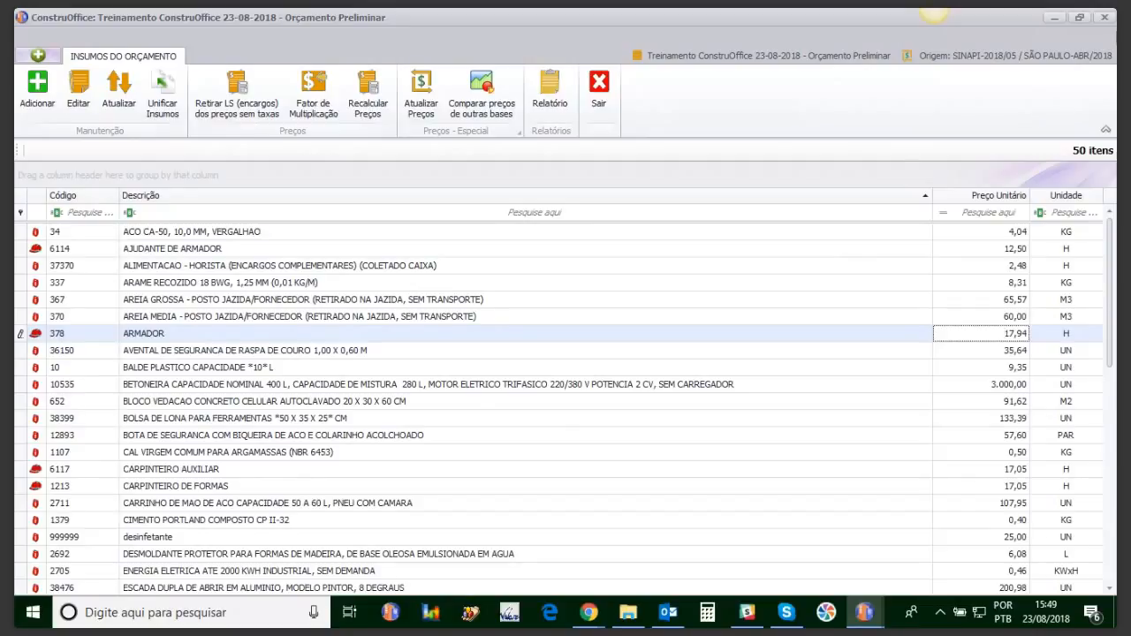
{"action": "left_click", "coordinate": [1103, 17]}
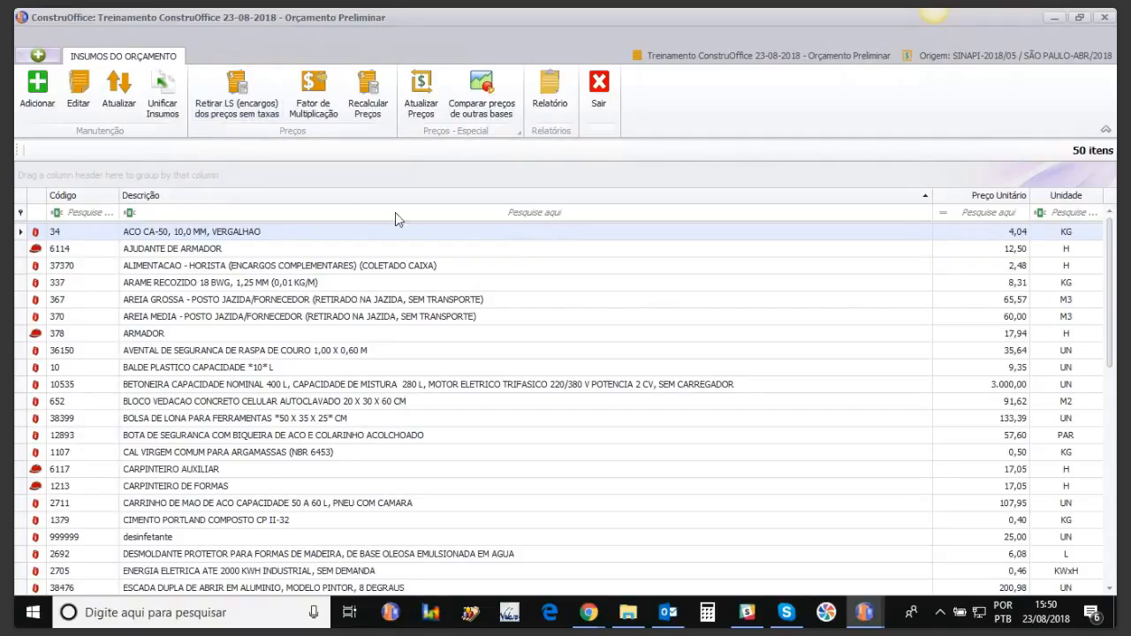
{"action": "left_click", "coordinate": [238, 106]}
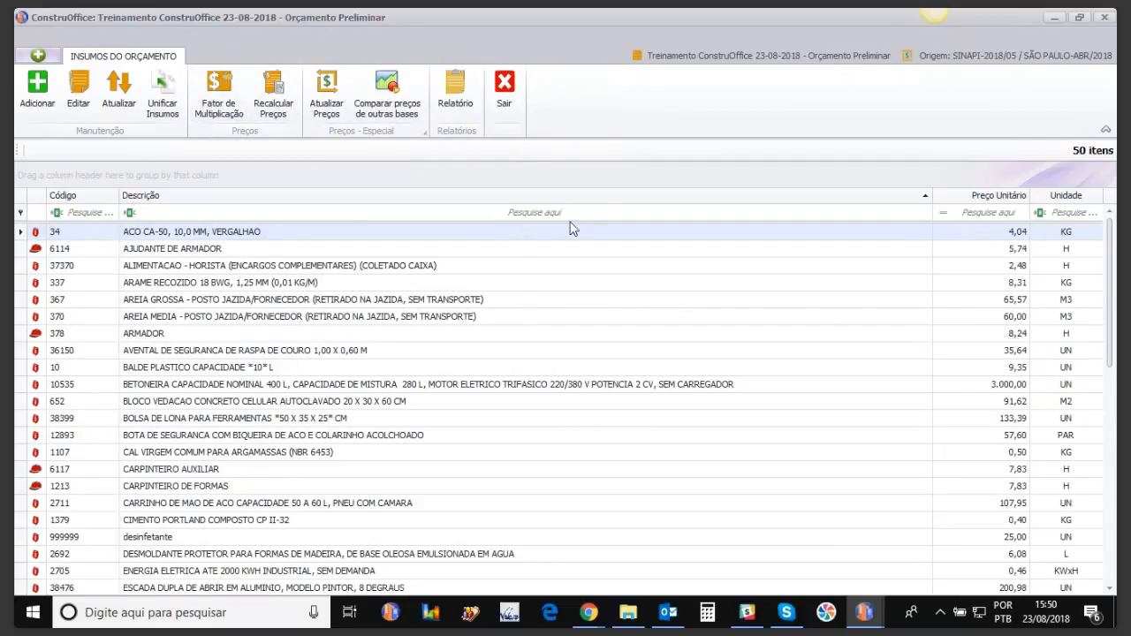
{"action": "left_click", "coordinate": [504, 89]}
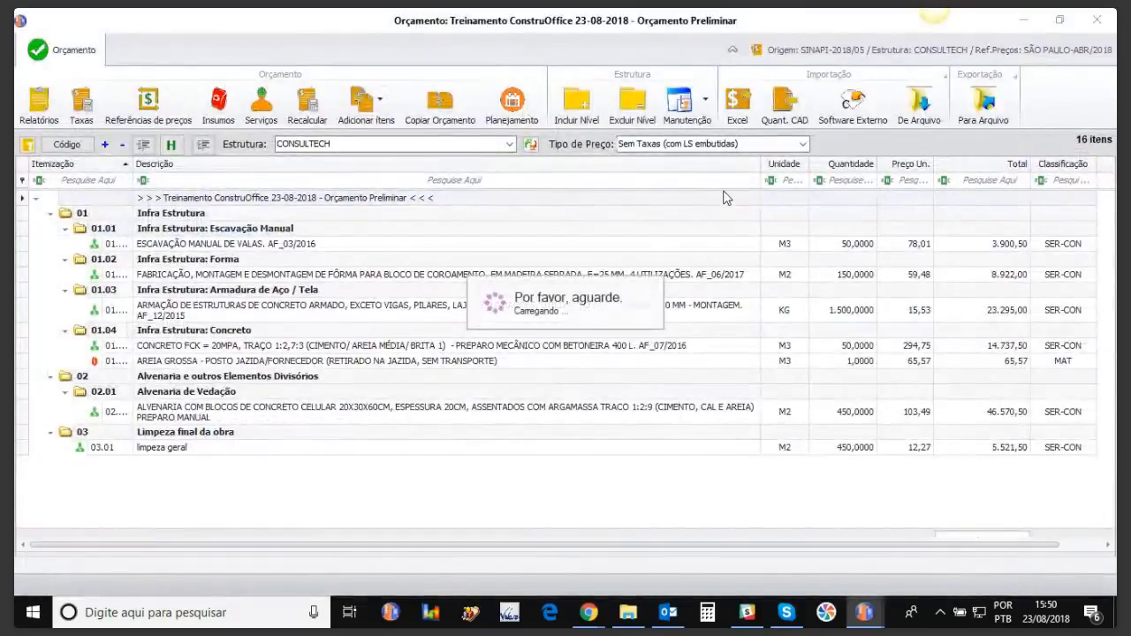
{"action": "left_click", "coordinate": [802, 143]}
{"action": "left_click", "coordinate": [771, 169]}
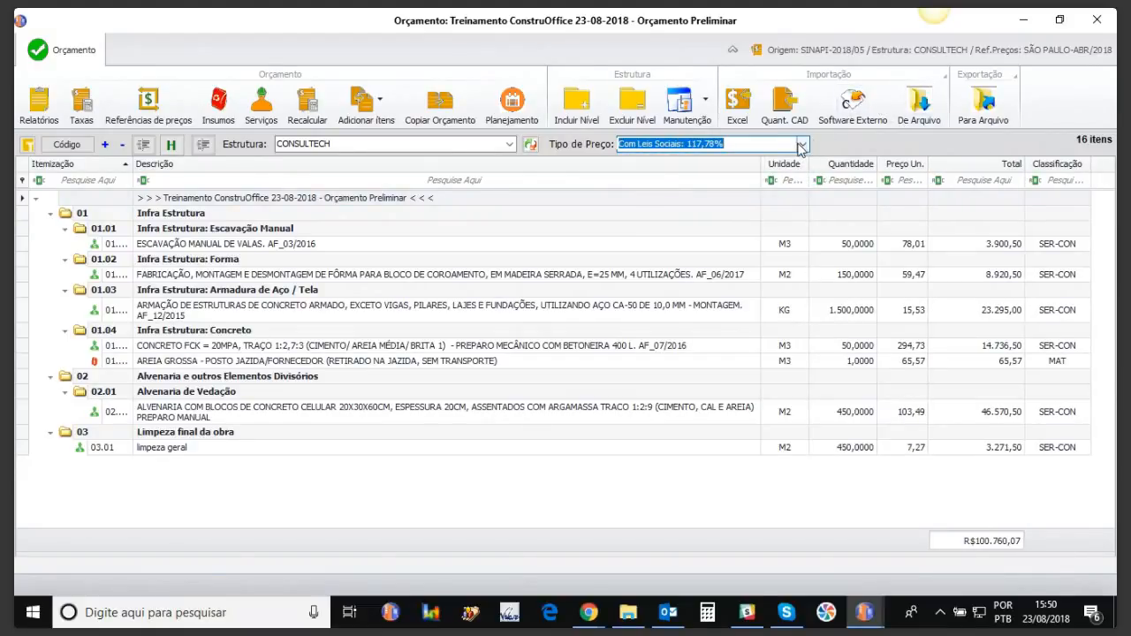
{"action": "left_click", "coordinate": [802, 143]}
{"action": "left_click", "coordinate": [732, 155]}
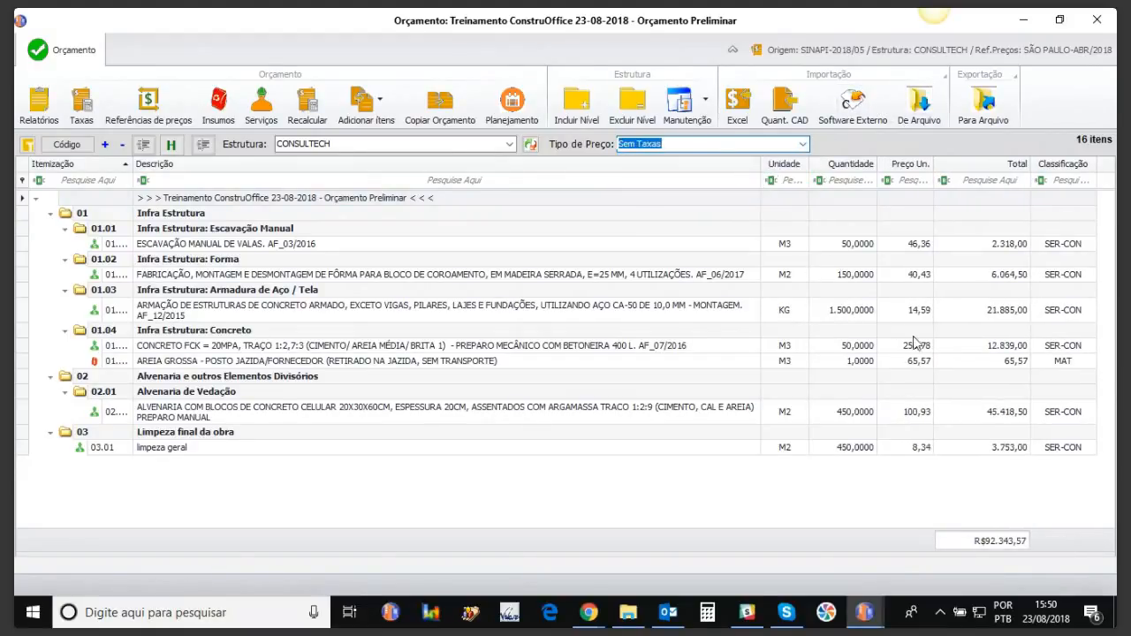
{"action": "left_click", "coordinate": [802, 143]}
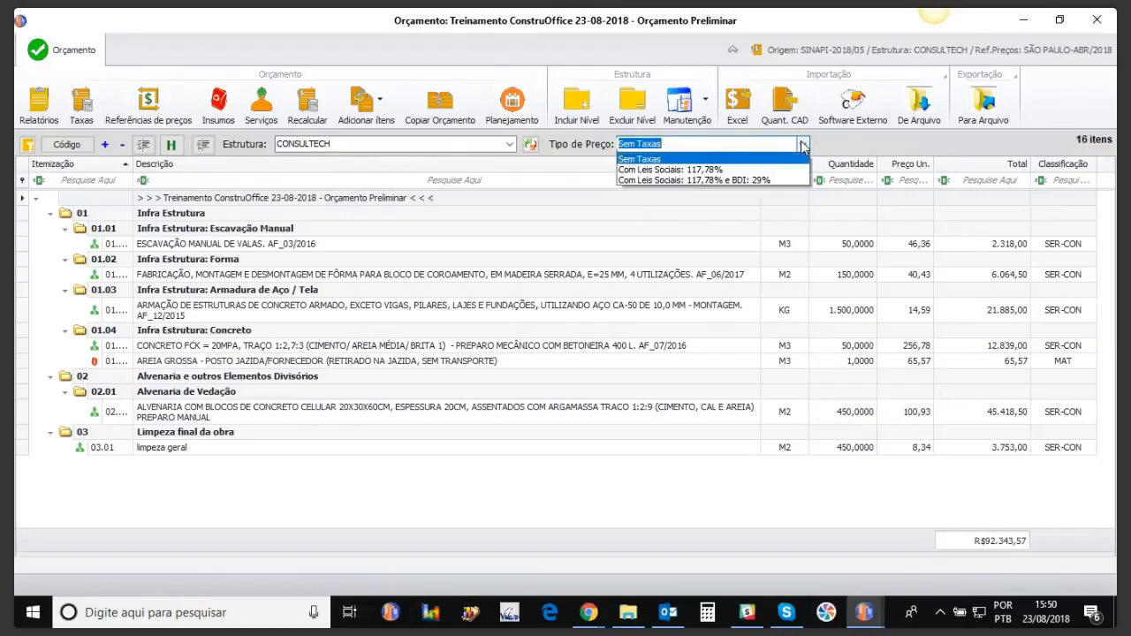
{"action": "left_click", "coordinate": [751, 171]}
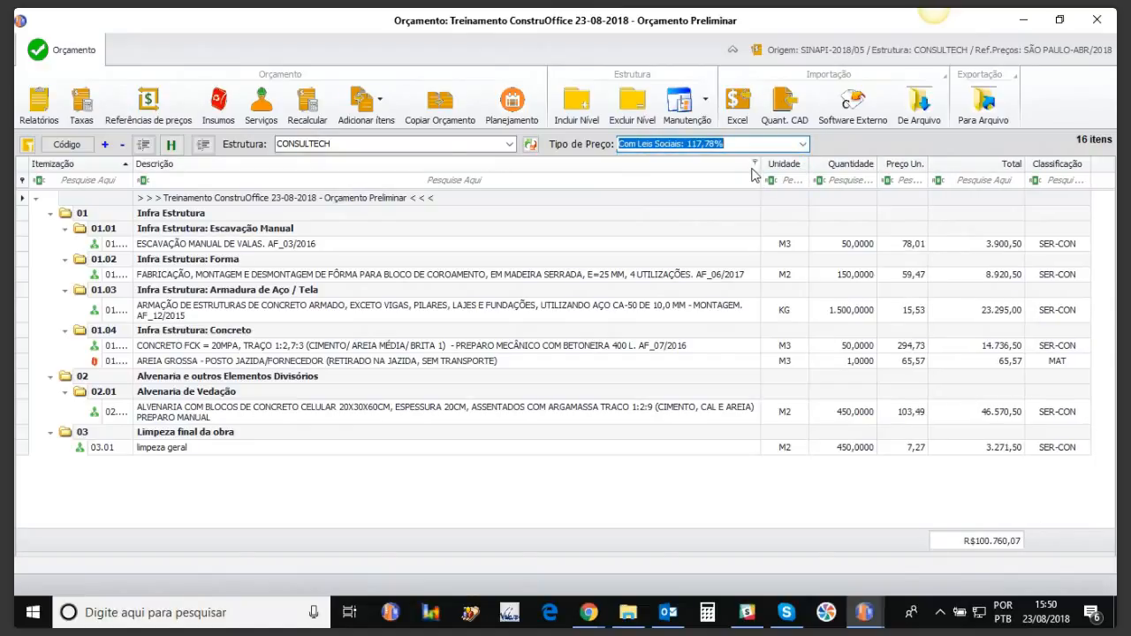
{"action": "left_click", "coordinate": [802, 143]}
{"action": "left_click", "coordinate": [733, 155]}
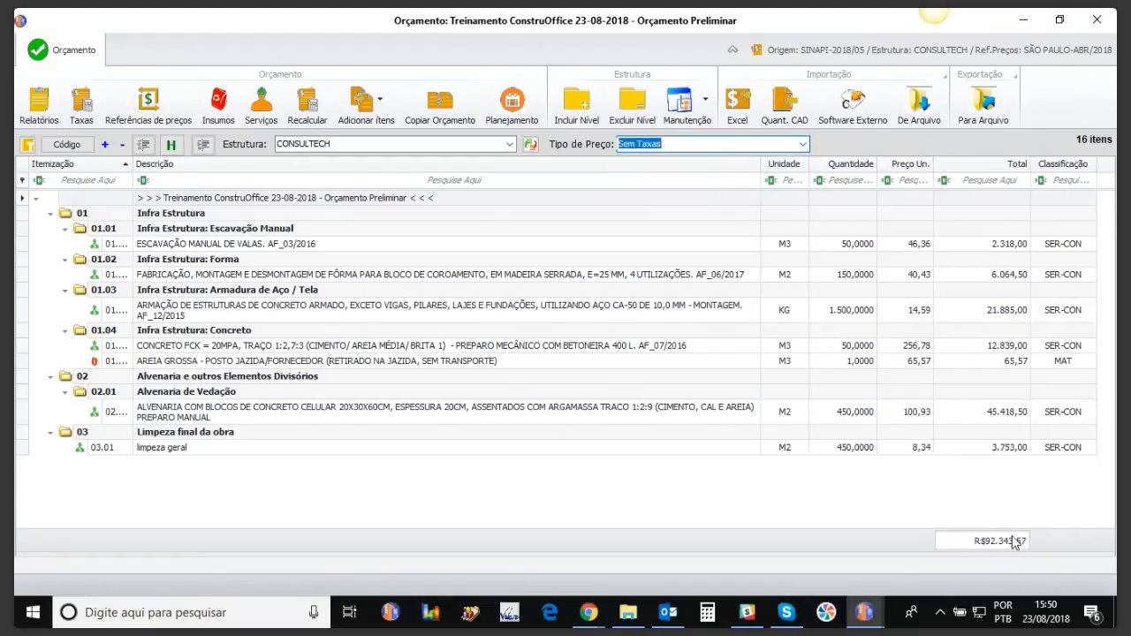
{"action": "left_click", "coordinate": [802, 143]}
{"action": "left_click", "coordinate": [765, 168]}
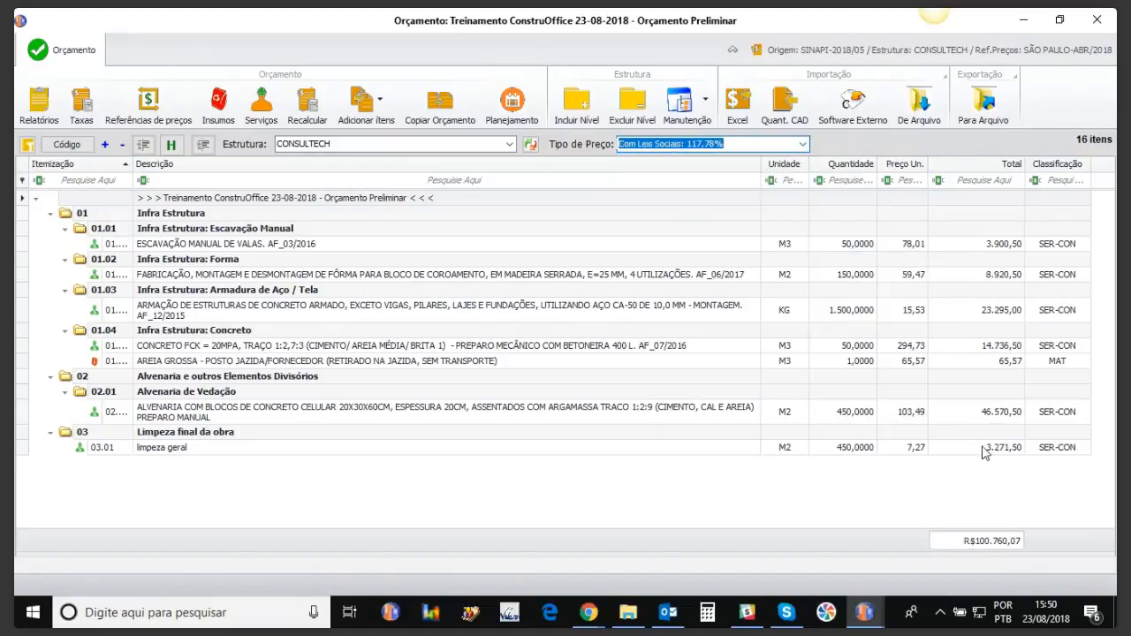
{"action": "left_click", "coordinate": [803, 143]}
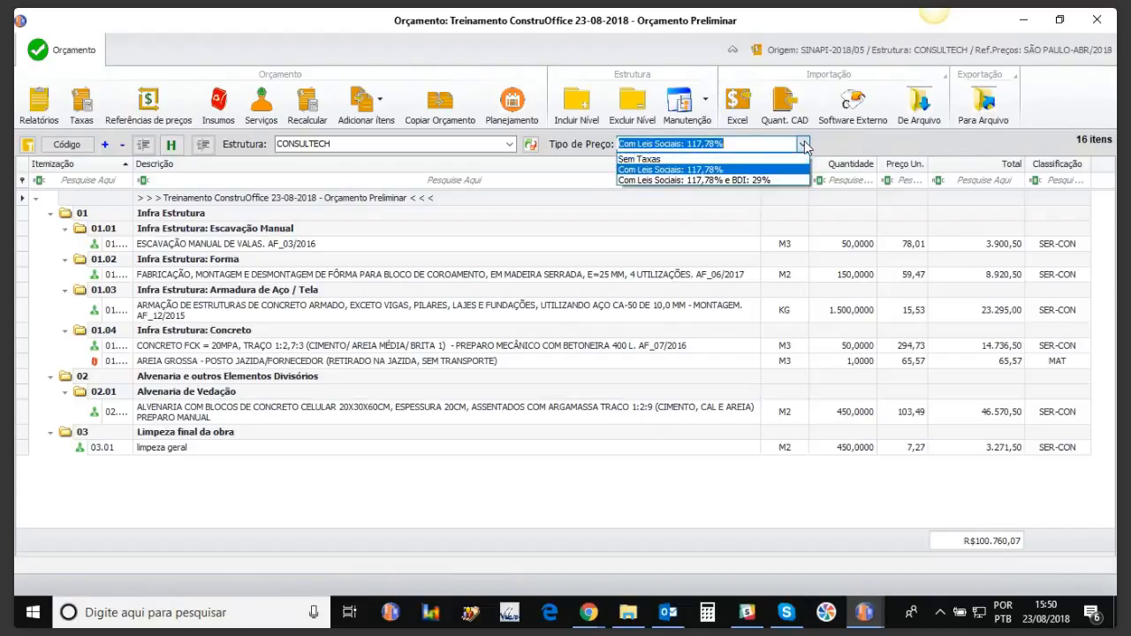
{"action": "left_click", "coordinate": [765, 180]}
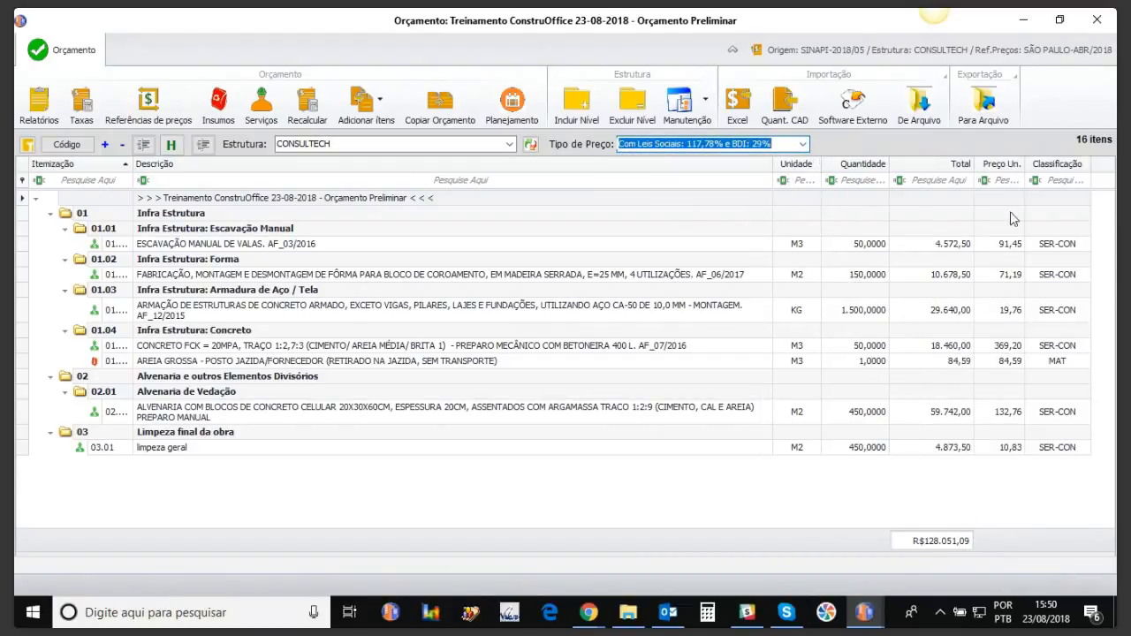
{"action": "left_click_drag", "start_coordinate": [1007, 164], "coordinate": [915, 177]}
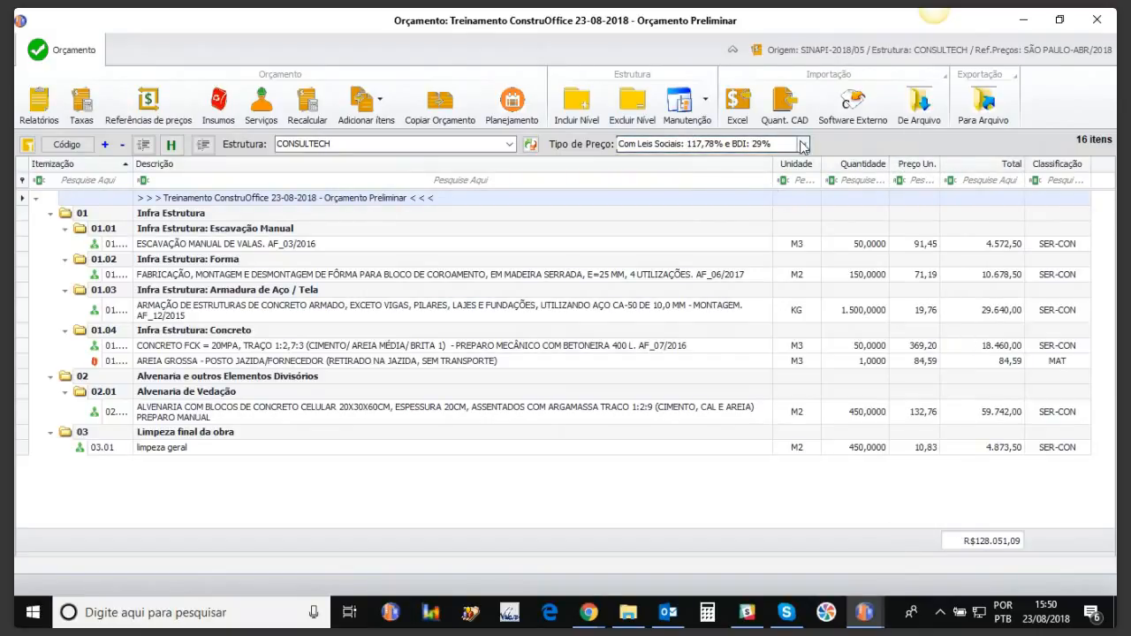
{"action": "left_click", "coordinate": [801, 144]}
{"action": "left_click", "coordinate": [667, 165]}
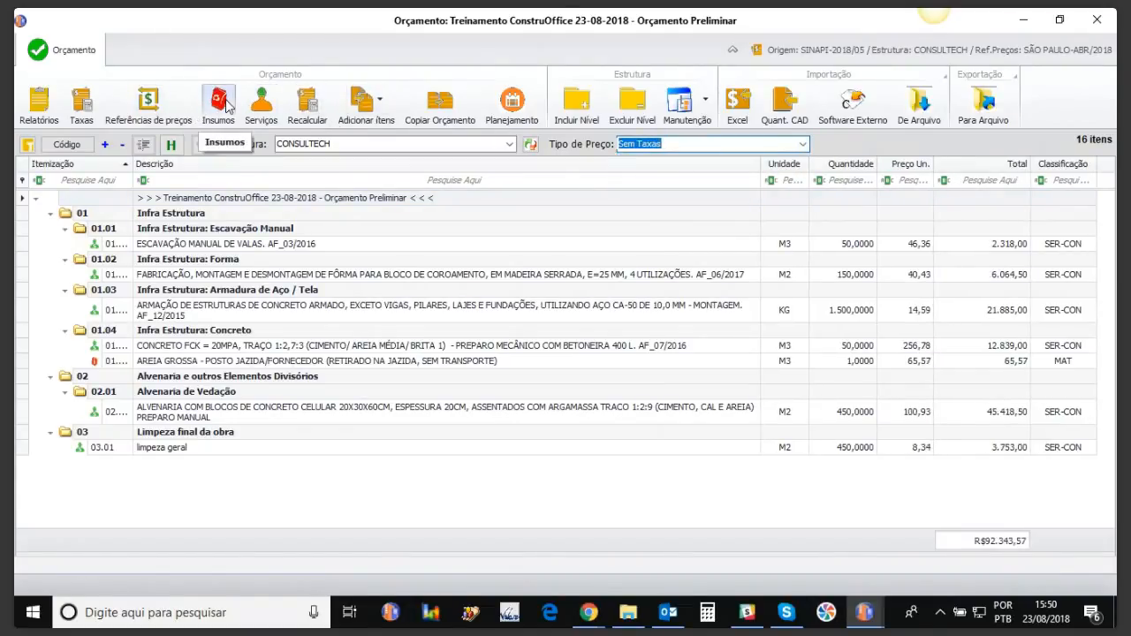
Step: Set B8 Auxílio Acidente de Trabalho to 2,50 in Taxas LS (total 120,17%) and save
{"action": "left_click", "coordinate": [89, 110]}
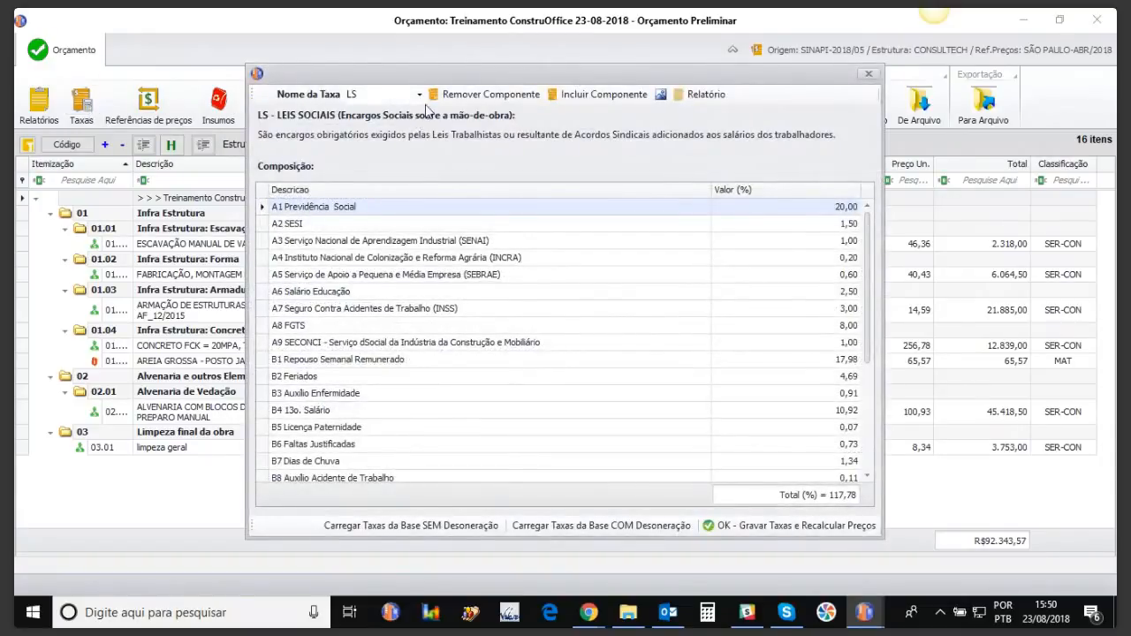
{"action": "double_click", "coordinate": [418, 98]}
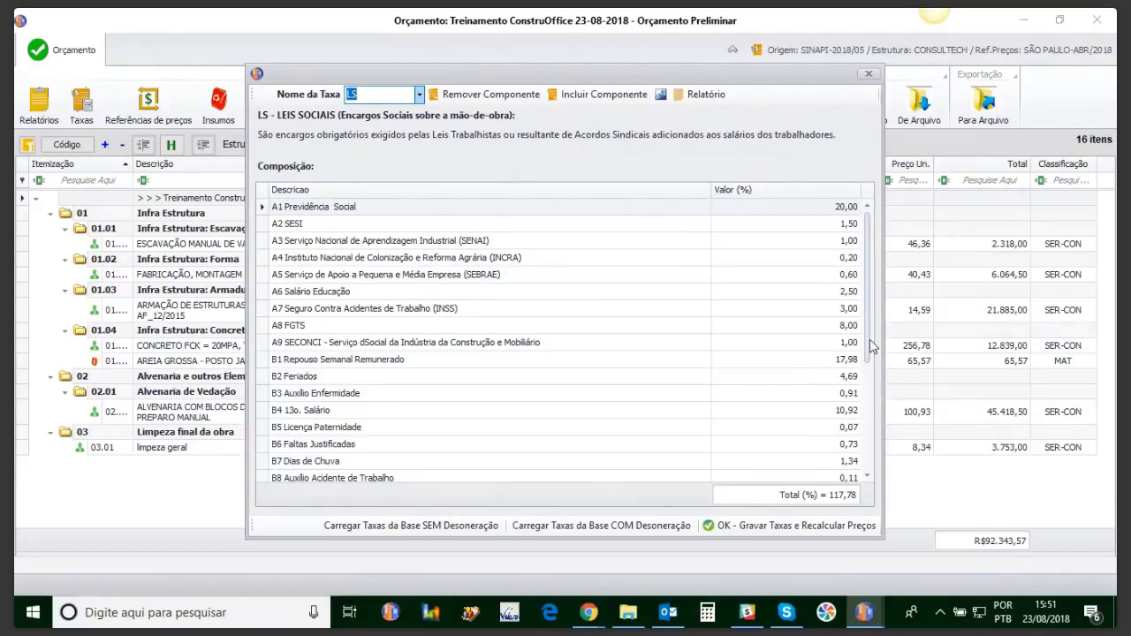
{"action": "scroll", "coordinate": [869, 346], "scroll_direction": "down", "scroll_amount": 2}
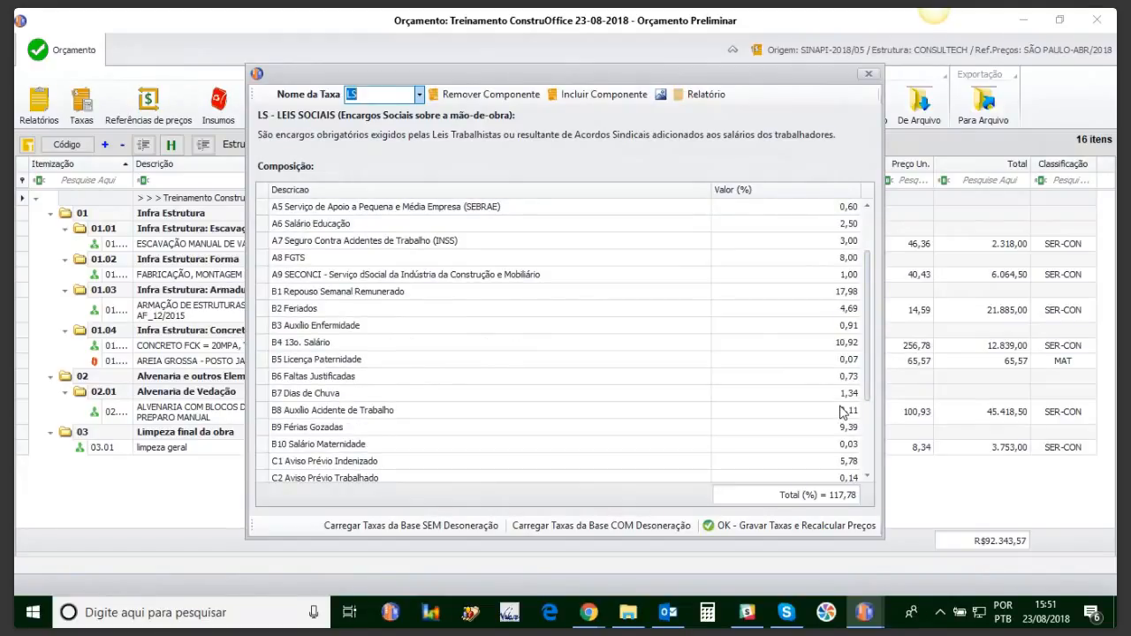
{"action": "left_click", "coordinate": [842, 412]}
{"action": "key", "text": "BackSpace"}
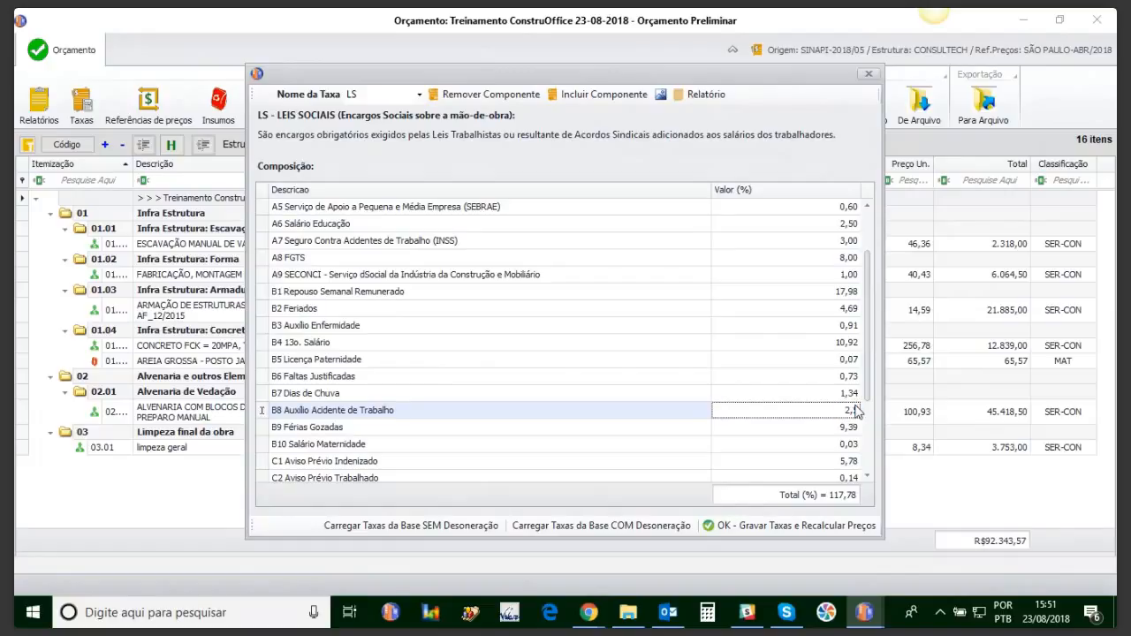
{"action": "type", "text": "2,5"}
{"action": "key", "text": "Down"}
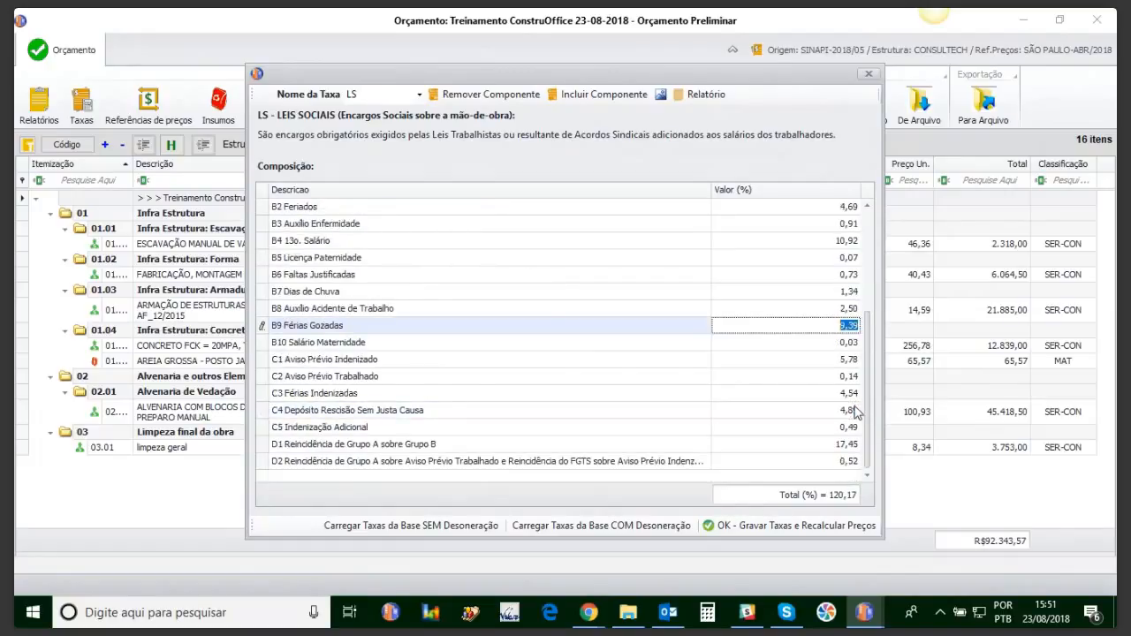
{"action": "left_click", "coordinate": [752, 525]}
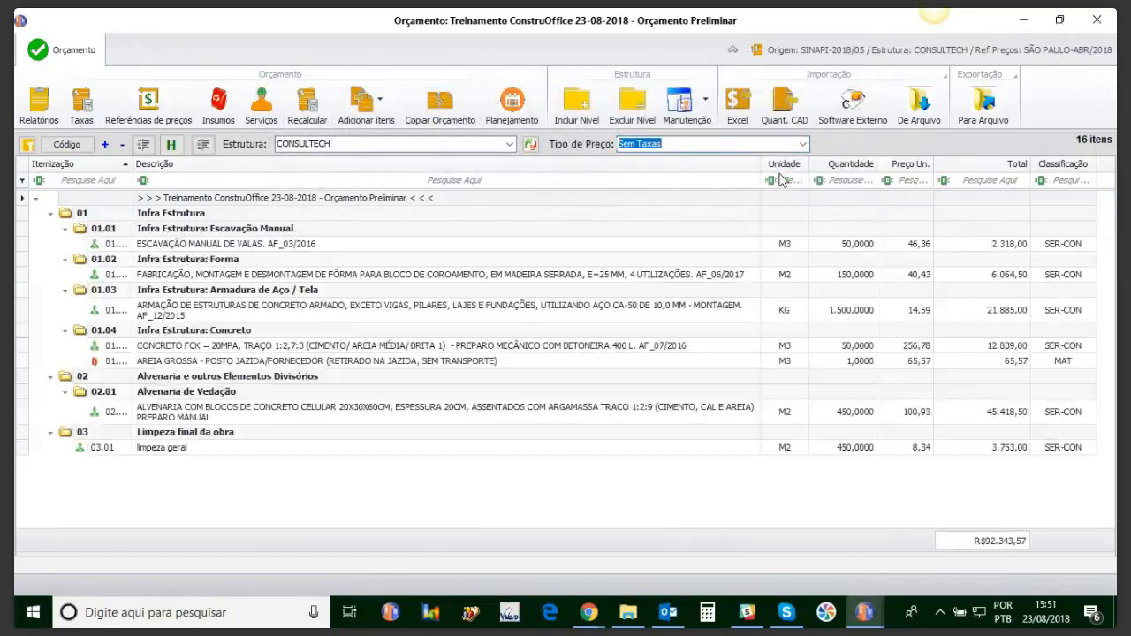
Step: Review the price types and social charge rates, then generate the Sem Taxas budget report
{"action": "left_click", "coordinate": [801, 144]}
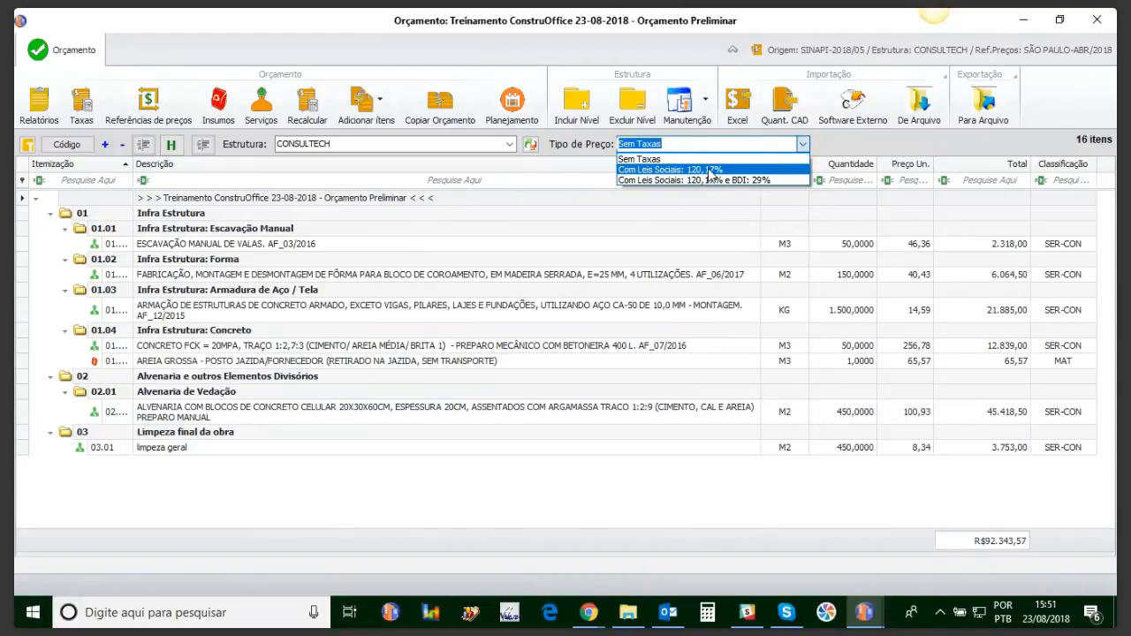
{"action": "left_click", "coordinate": [86, 108]}
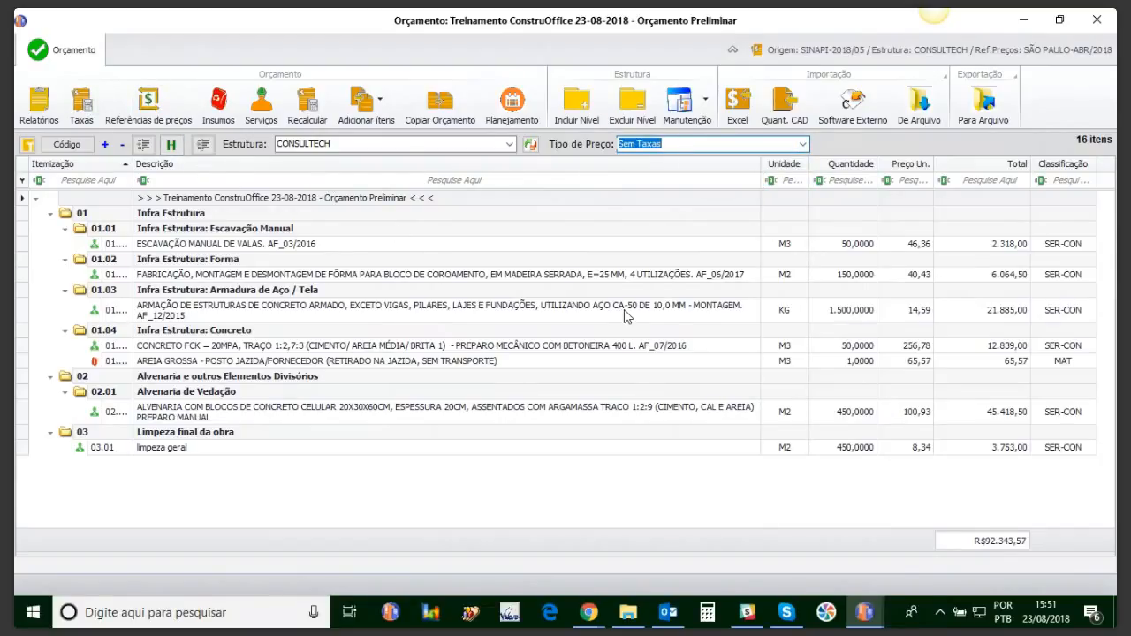
{"action": "left_click", "coordinate": [80, 107]}
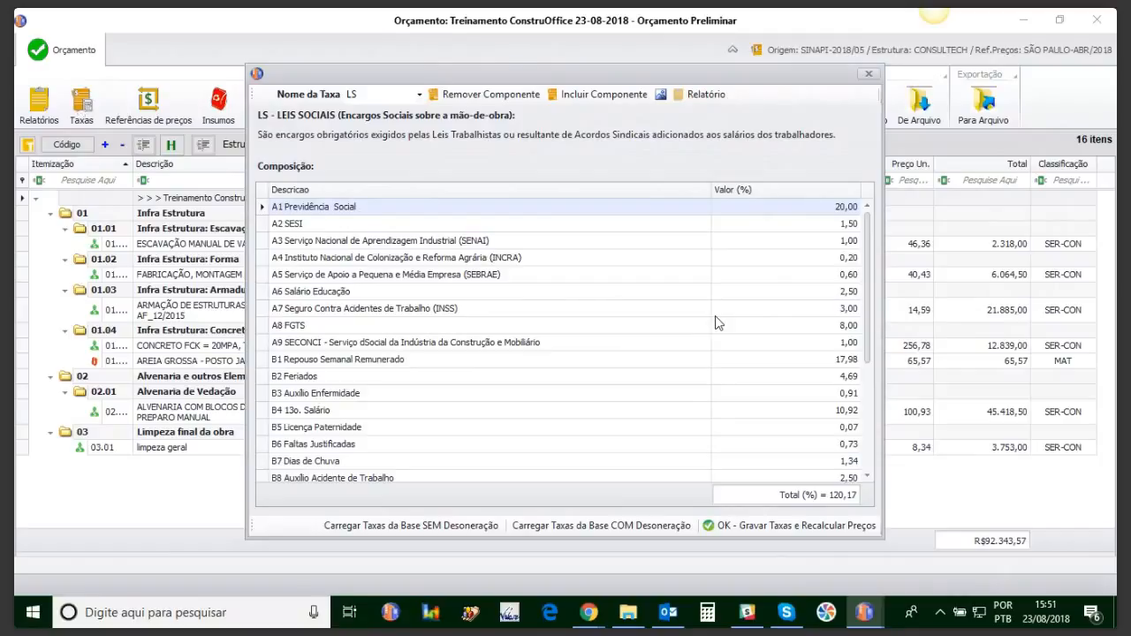
{"action": "left_click_drag", "start_coordinate": [869, 281], "coordinate": [871, 178]}
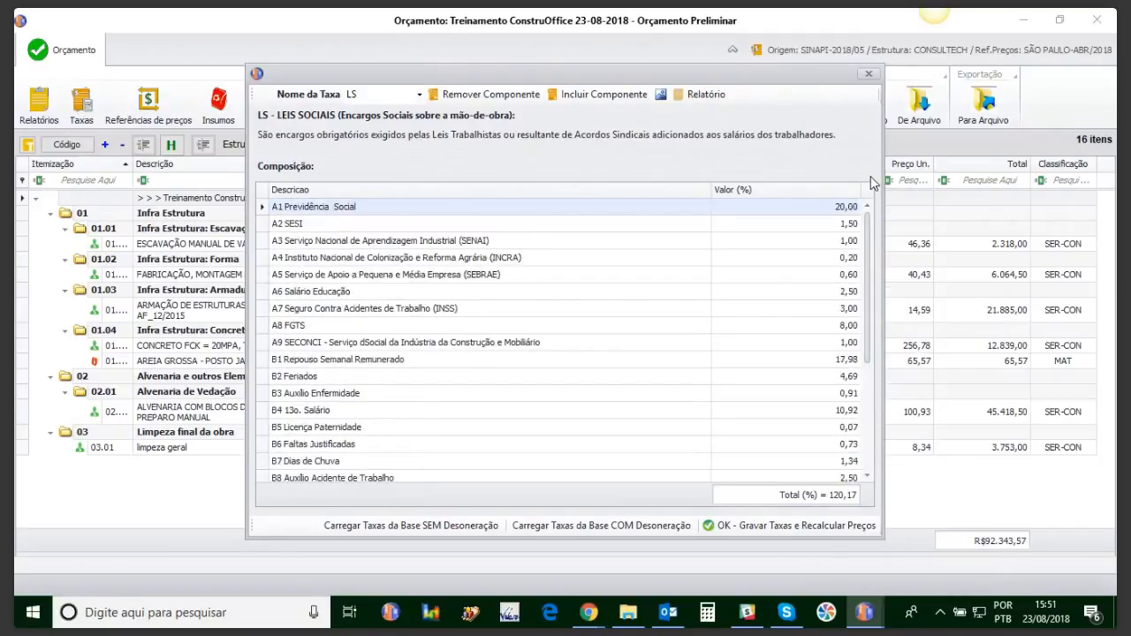
{"action": "left_click", "coordinate": [868, 74]}
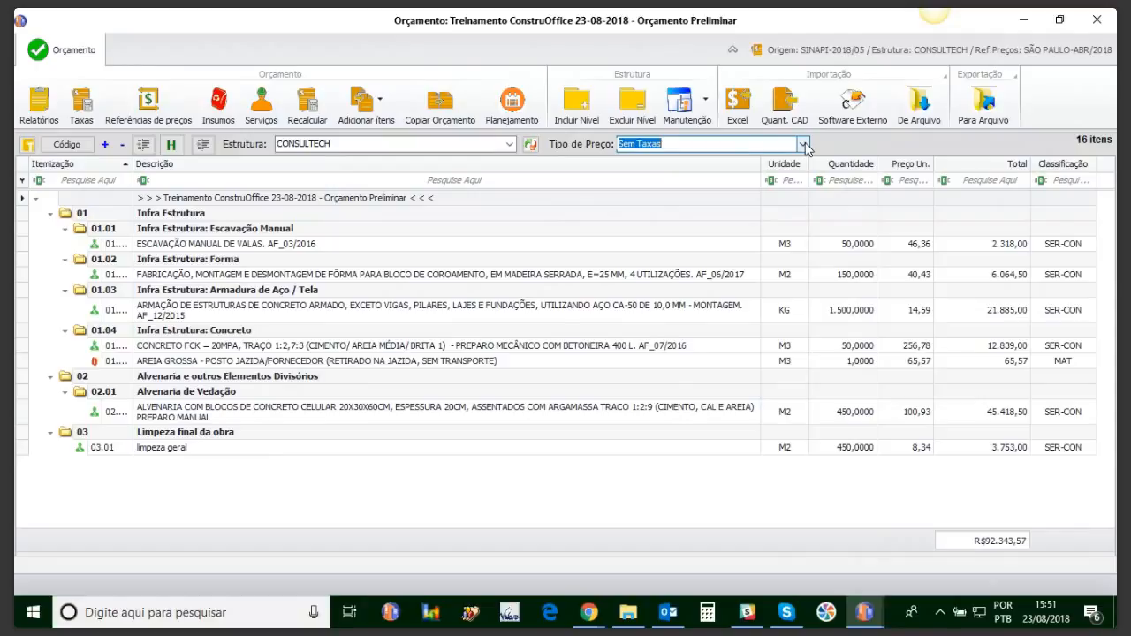
{"action": "left_click", "coordinate": [50, 104]}
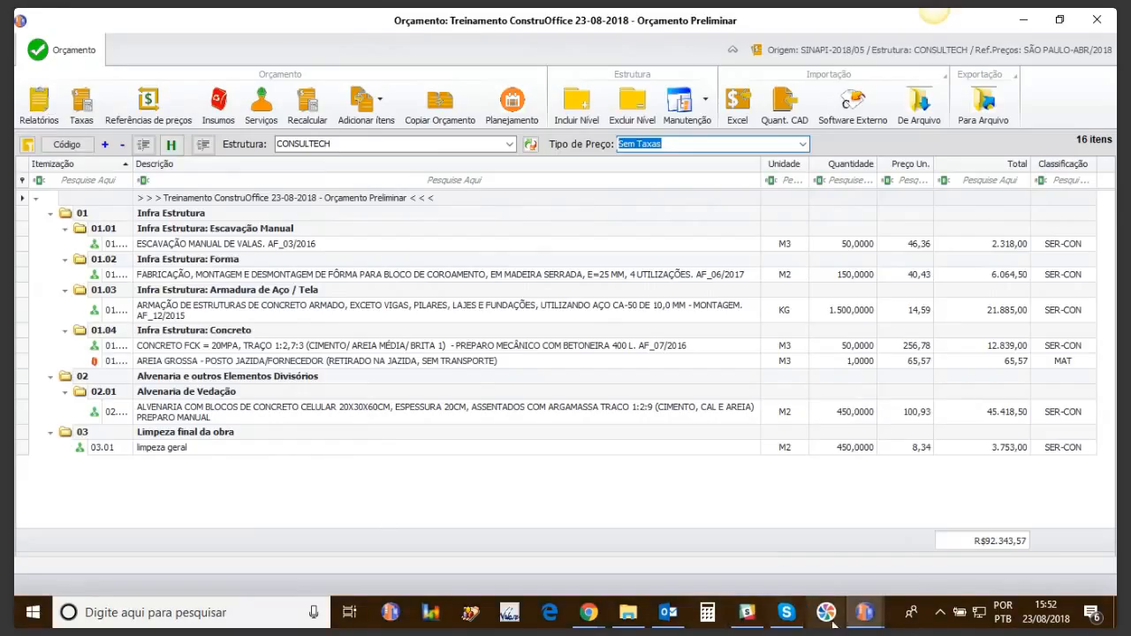
{"action": "left_click", "coordinate": [864, 613]}
Step: Switch Tipo de Preço to Com Leis Sociais 120,17% and review the R$100.977,57 report
{"action": "left_click", "coordinate": [979, 548]}
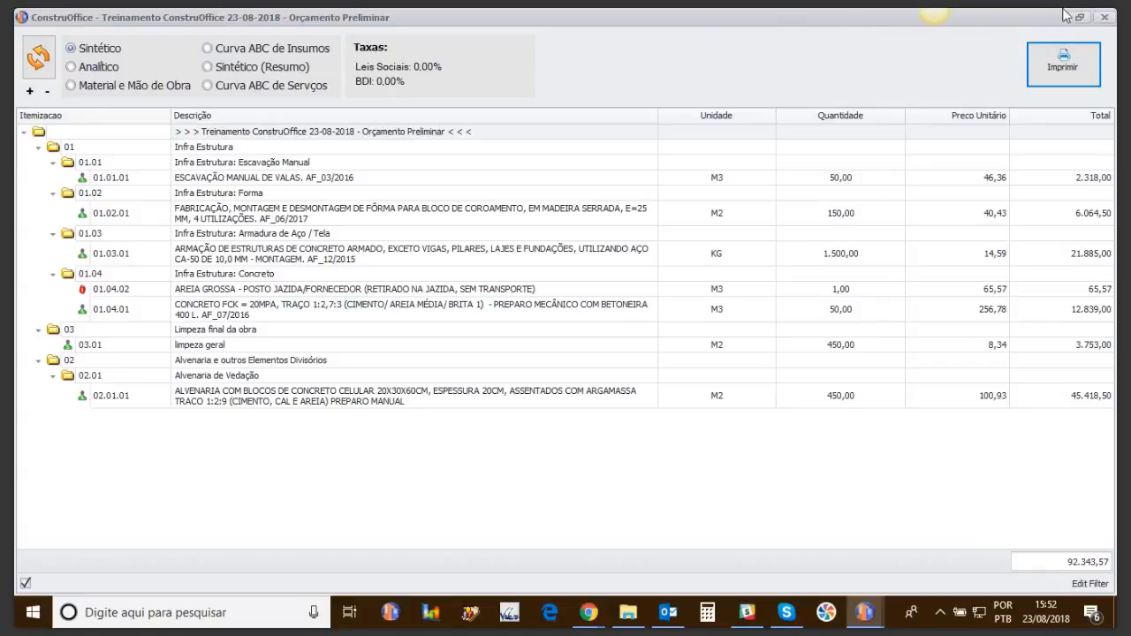
{"action": "left_click", "coordinate": [1105, 18]}
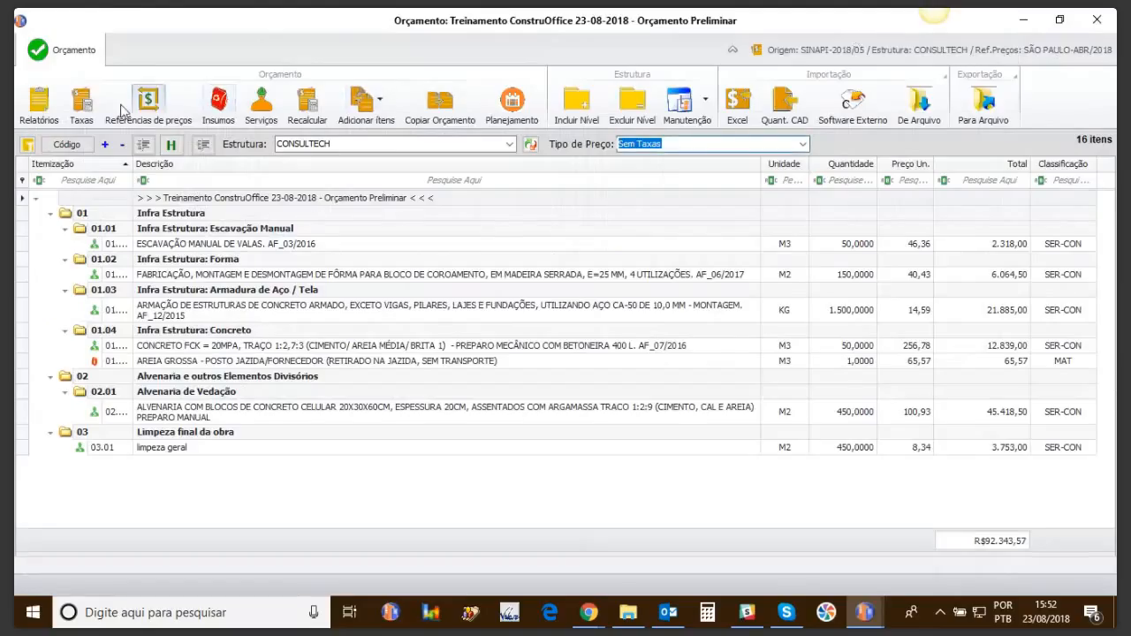
{"action": "left_click", "coordinate": [802, 144]}
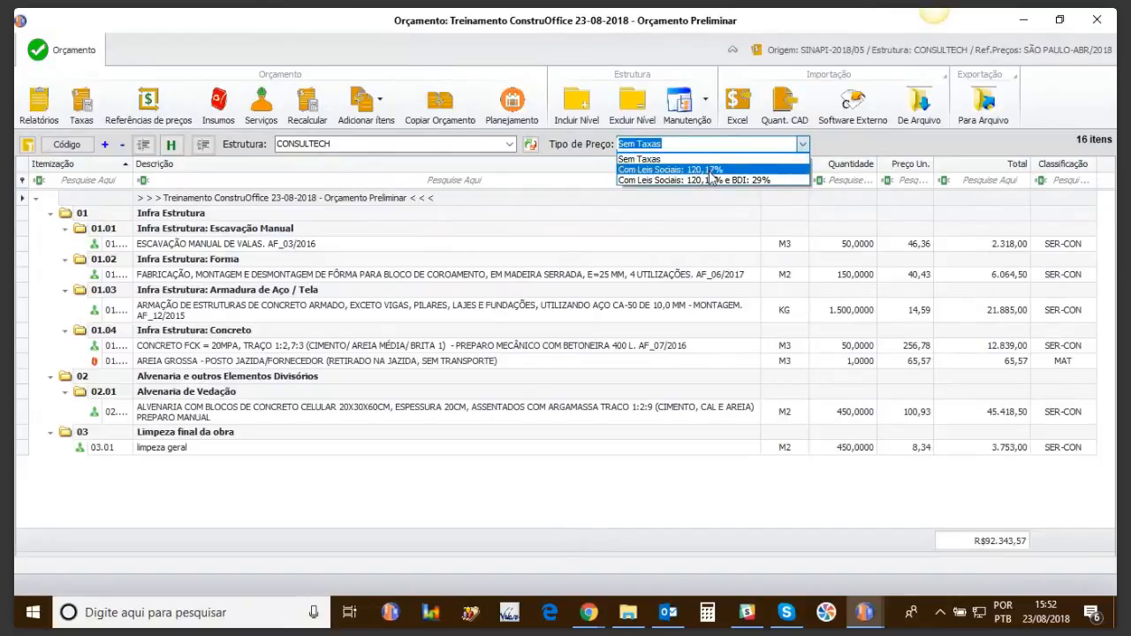
{"action": "left_click", "coordinate": [712, 169]}
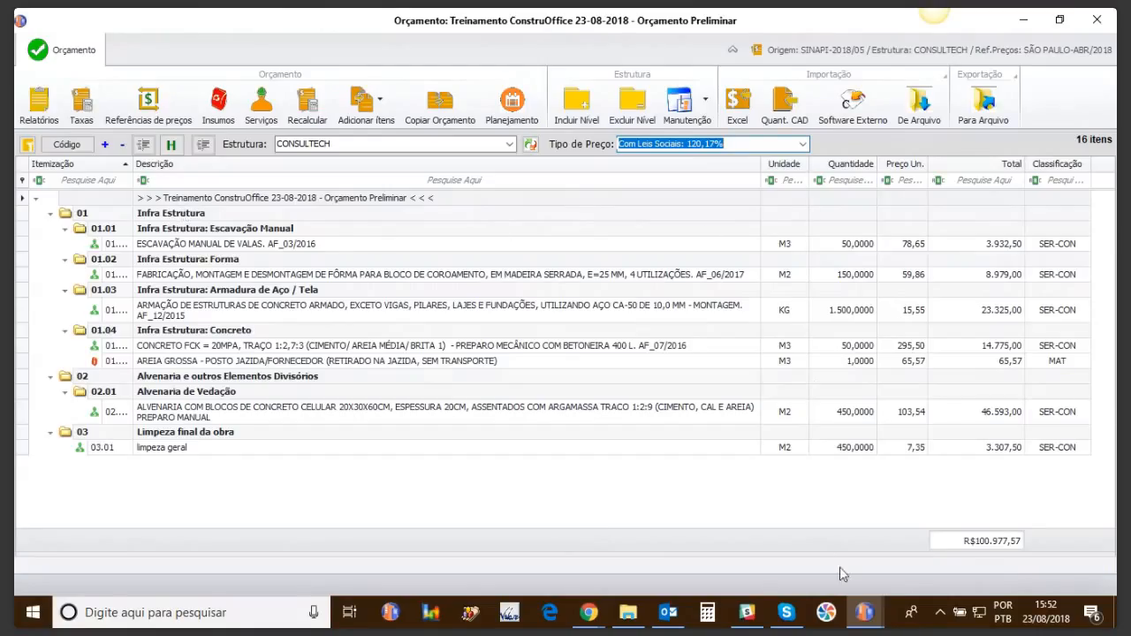
{"action": "mouse_move", "coordinate": [864, 612]}
{"action": "left_click", "coordinate": [989, 556]}
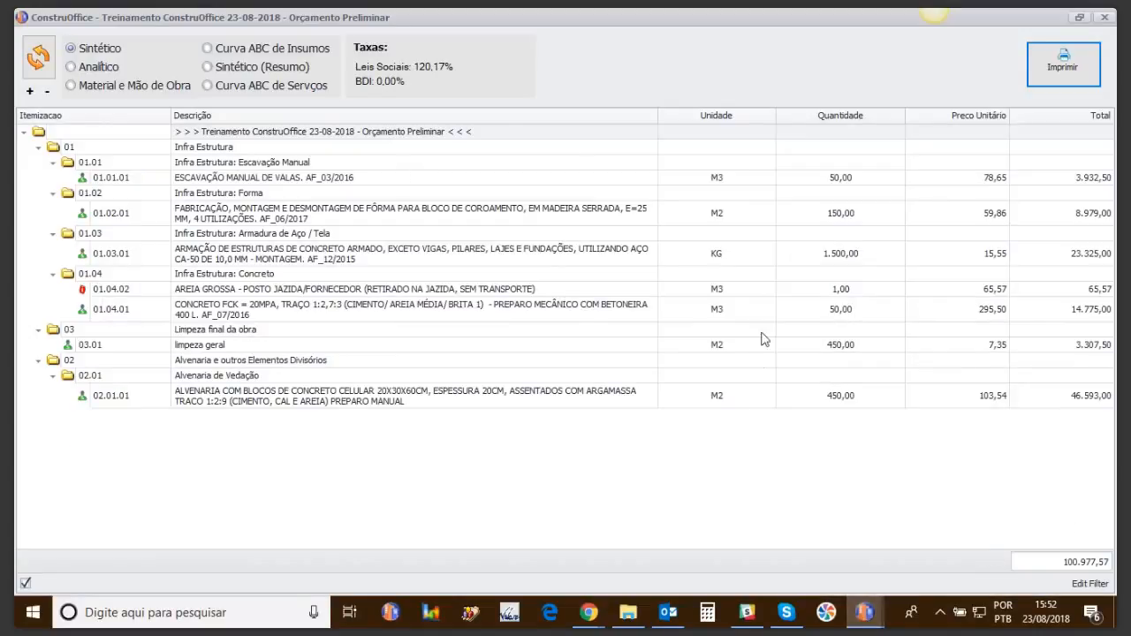
{"action": "left_click", "coordinate": [1104, 18]}
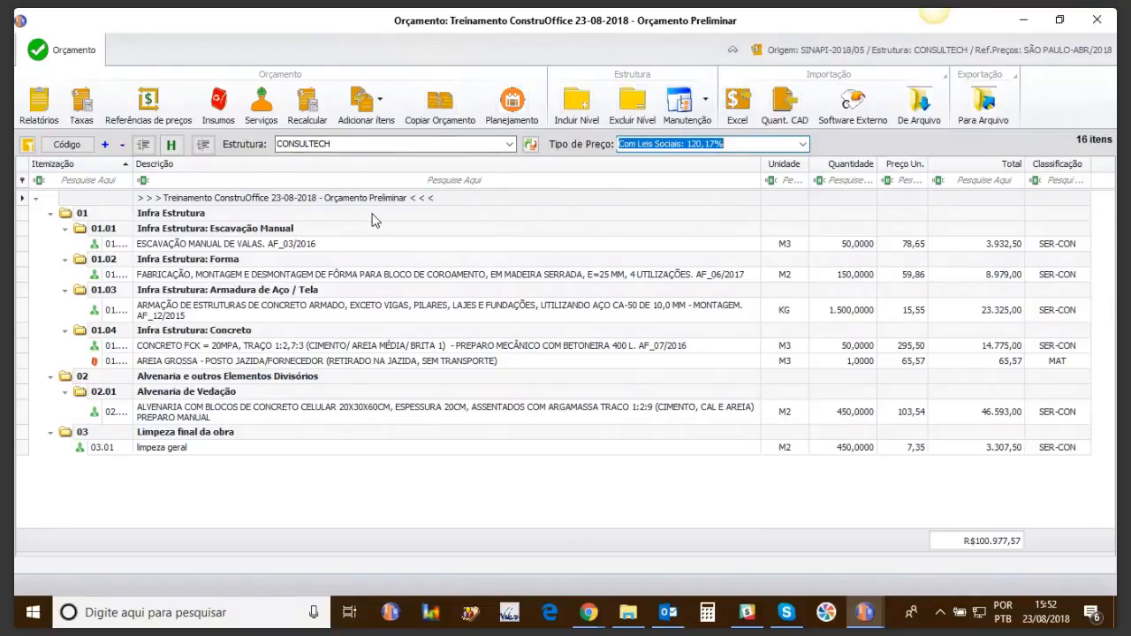
Step: Load the SBC base's items at the SP-05/18 (São Paulo, May 2018) price reference beside the budget
{"action": "left_click", "coordinate": [386, 106]}
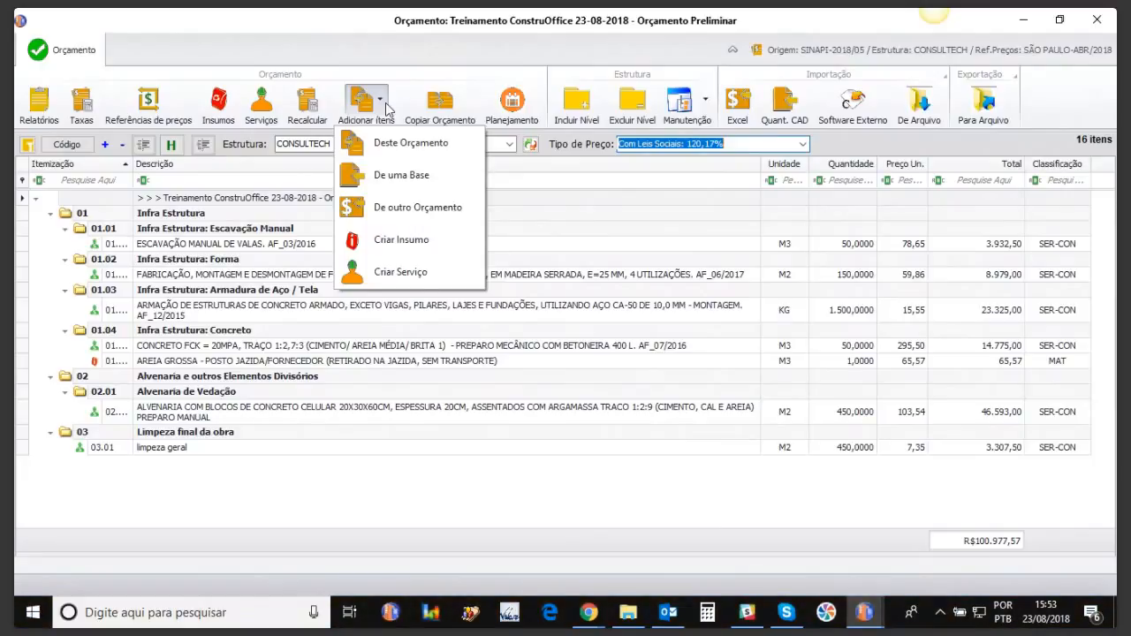
{"action": "left_click", "coordinate": [394, 176]}
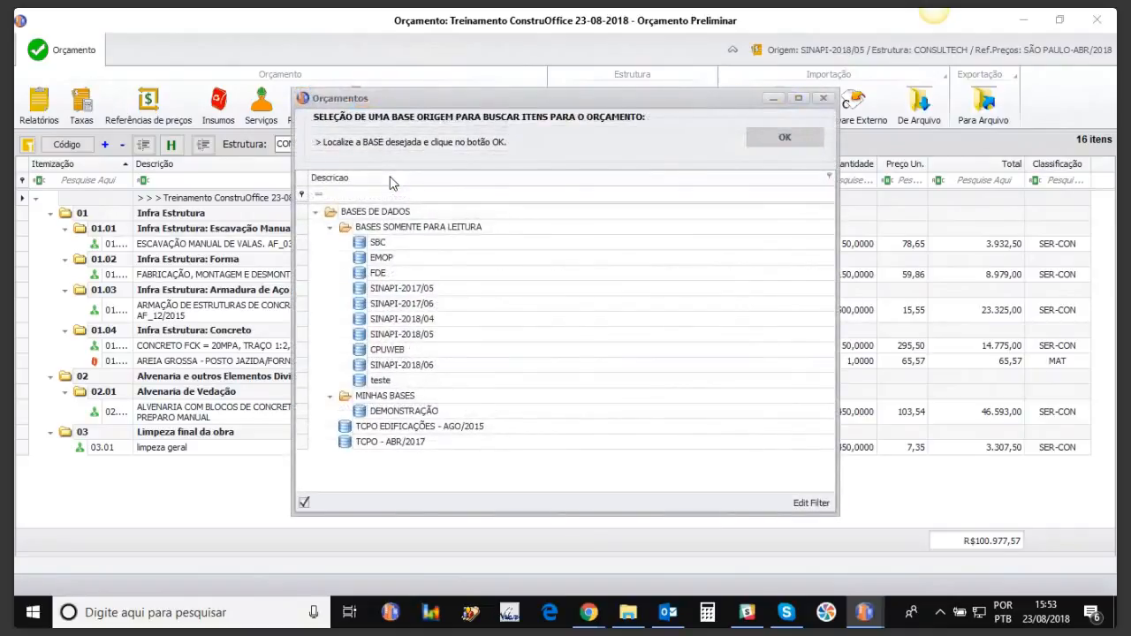
{"action": "double_click", "coordinate": [371, 242]}
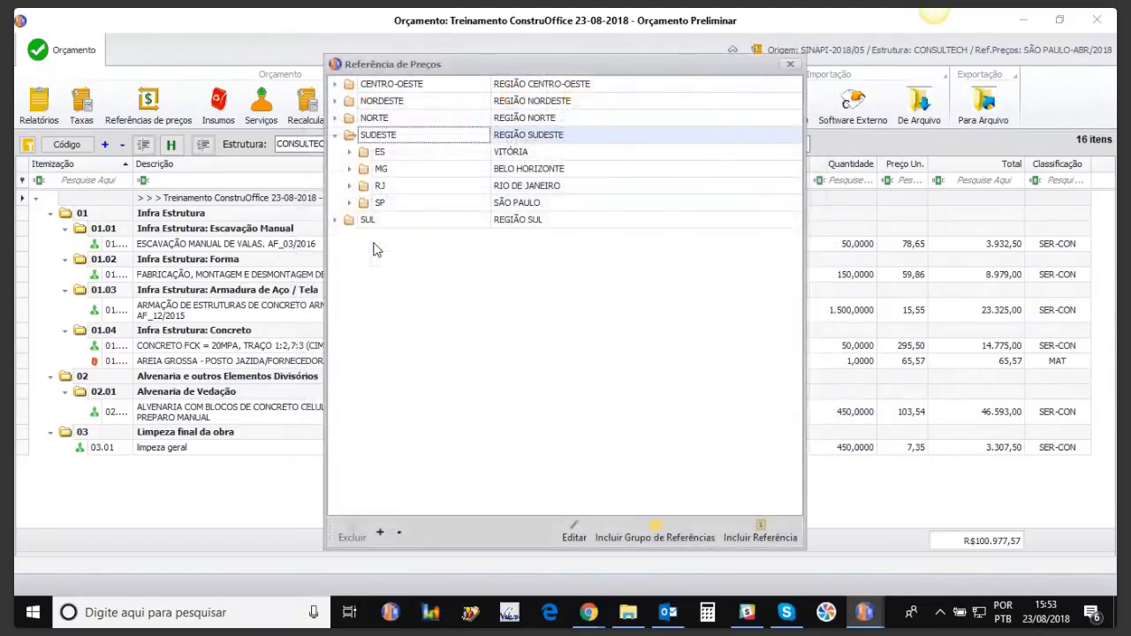
{"action": "left_click", "coordinate": [349, 203]}
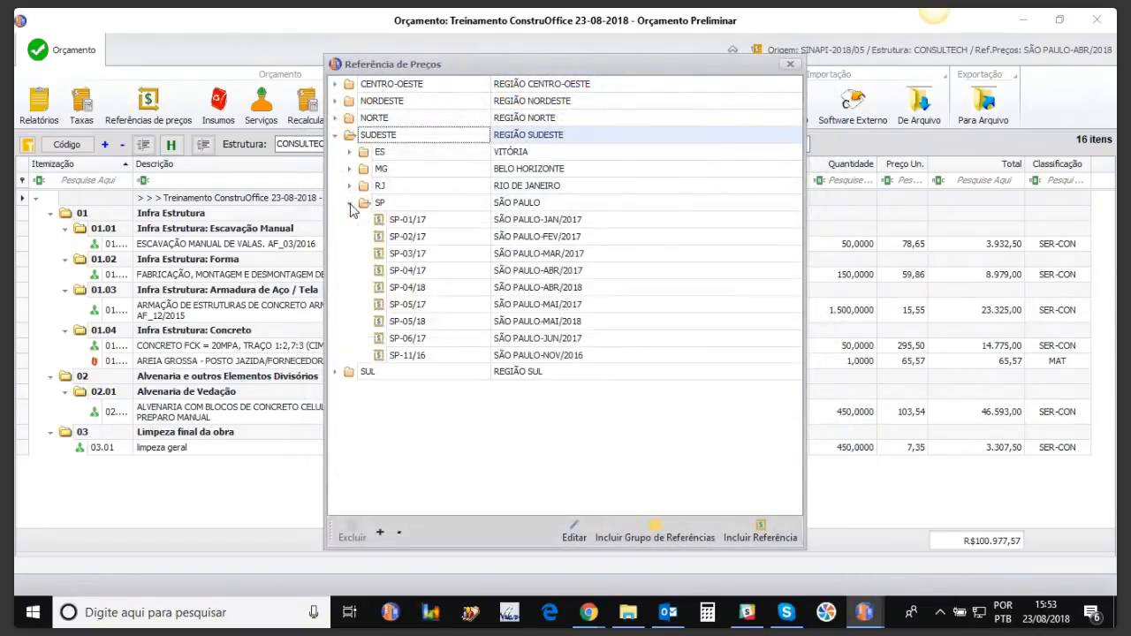
{"action": "left_click", "coordinate": [468, 329]}
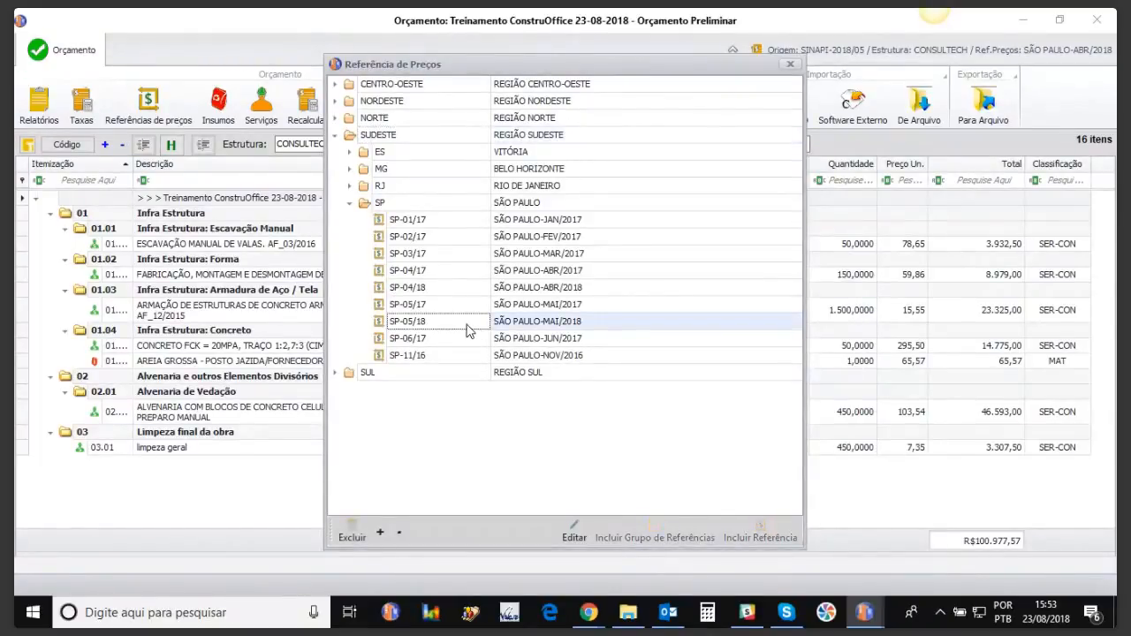
{"action": "double_click", "coordinate": [468, 329]}
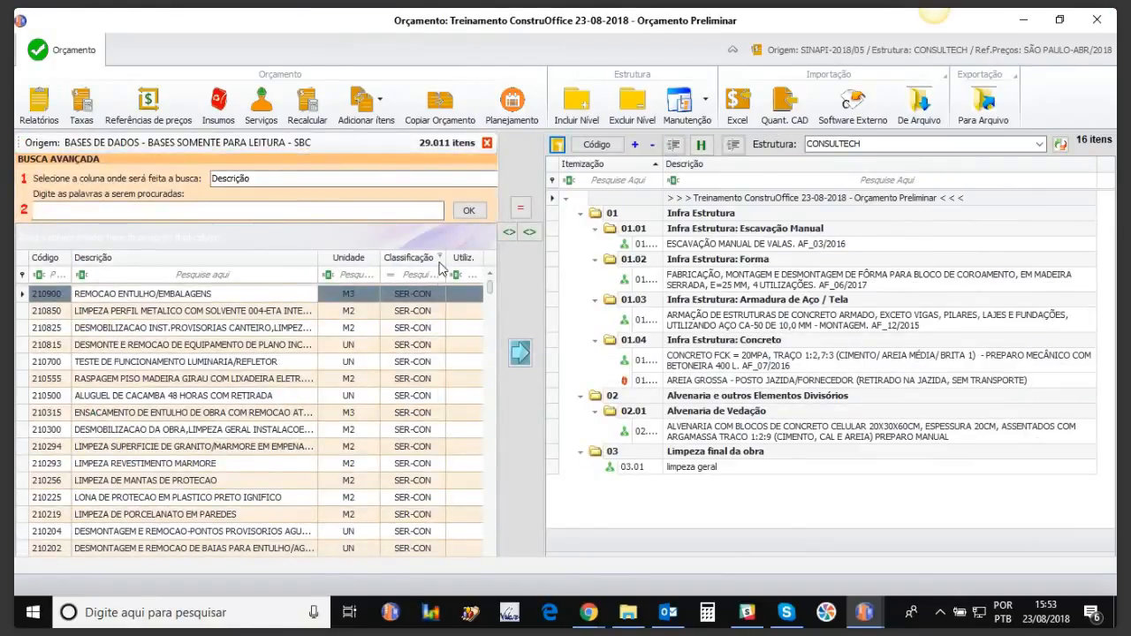
Step: Filter the SBC base list's Classificação to SER-CON services only
{"action": "left_click", "coordinate": [439, 257]}
{"action": "left_click", "coordinate": [456, 378]}
{"action": "left_click", "coordinate": [610, 467]}
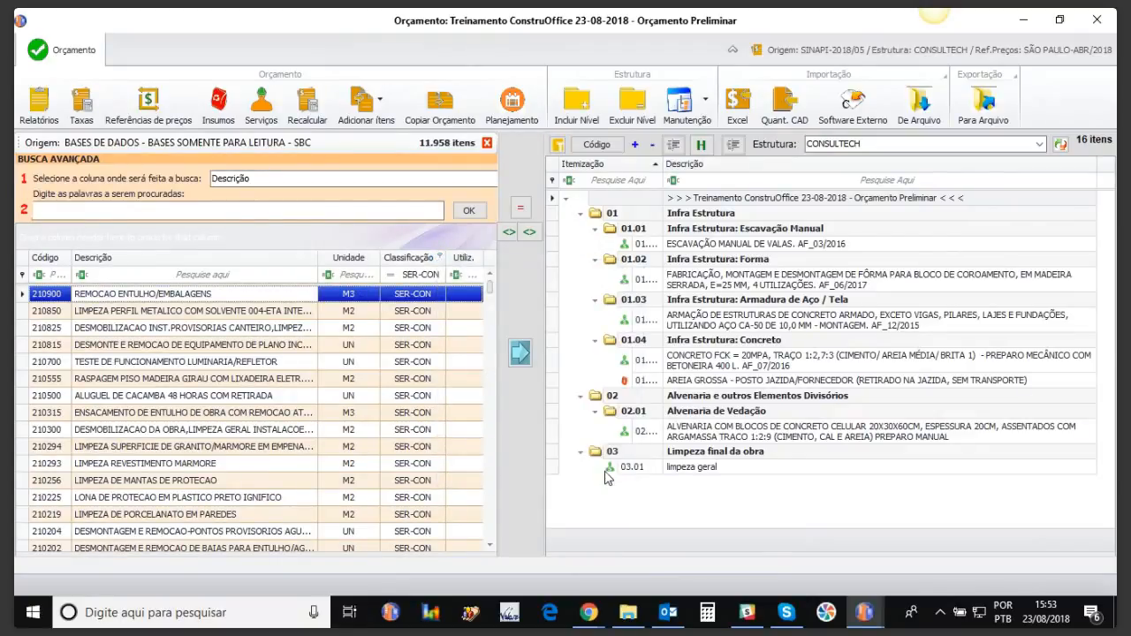
Step: Search descriptions for ALVENARIA, then select service 90882 and target group 02.01 Alvenaria de Vedação
{"action": "left_click", "coordinate": [54, 206]}
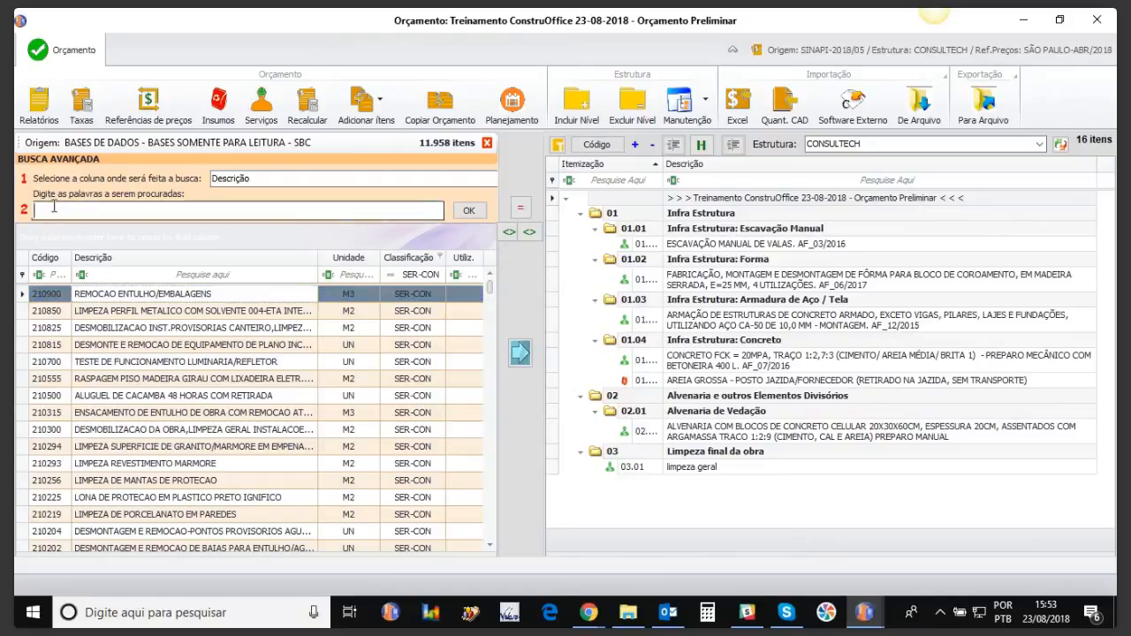
{"action": "type", "text": "ALVENARIA"}
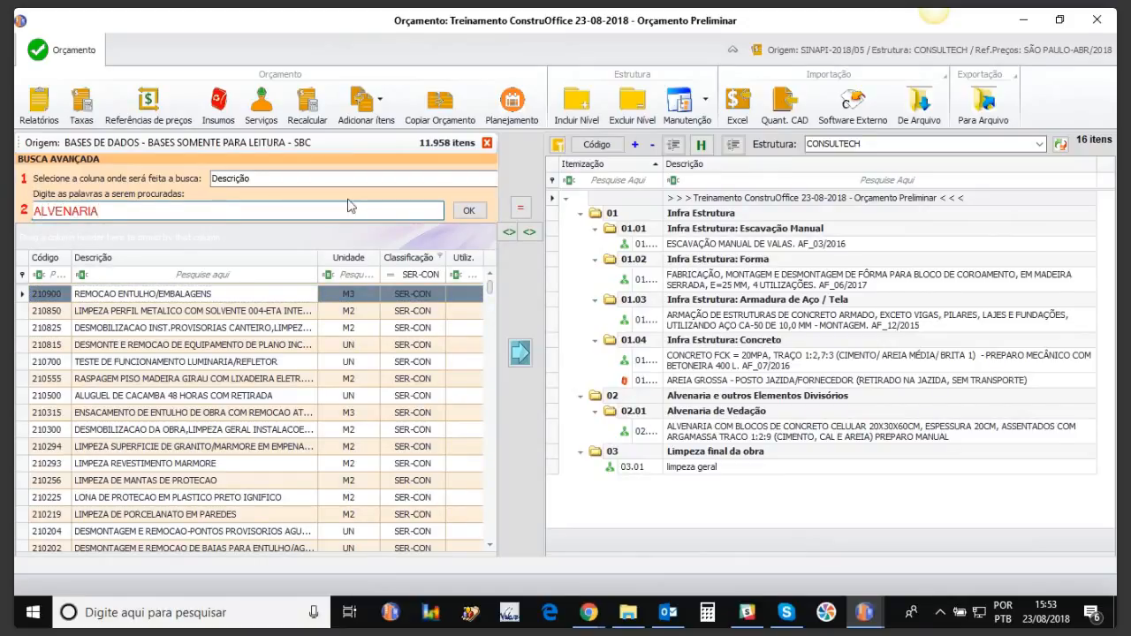
{"action": "left_click", "coordinate": [469, 212]}
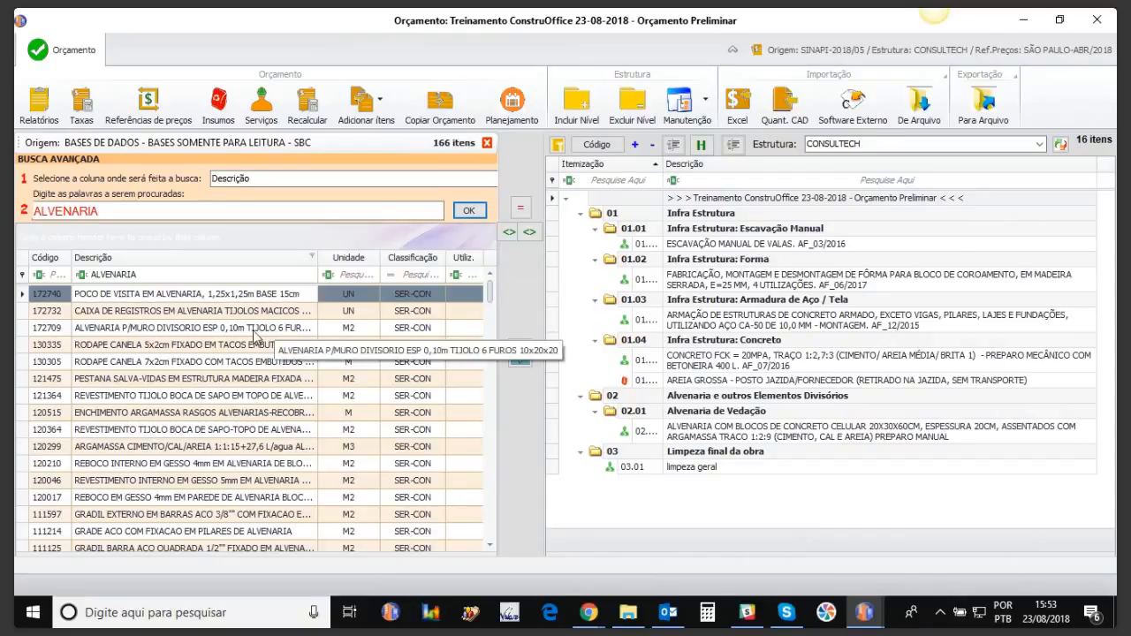
{"action": "left_click_drag", "start_coordinate": [490, 291], "coordinate": [490, 314]}
{"action": "left_click", "coordinate": [154, 415]}
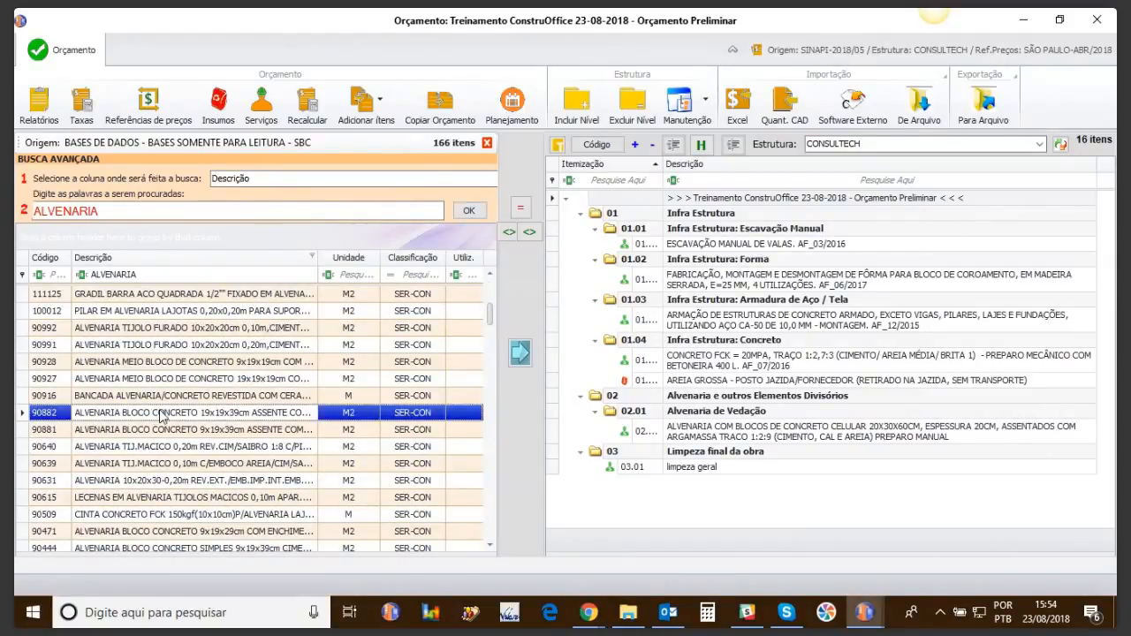
{"action": "left_click", "coordinate": [688, 414]}
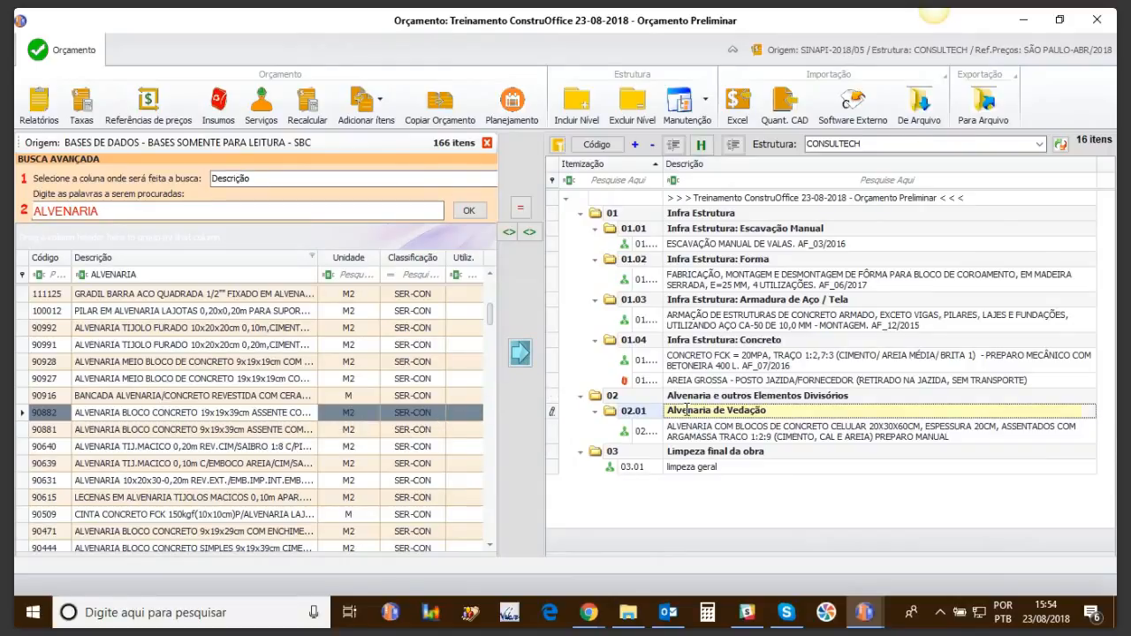
Step: Copy the 19x19x39cm concrete block masonry service into 02.01 and close the search panel
{"action": "left_click", "coordinate": [521, 354]}
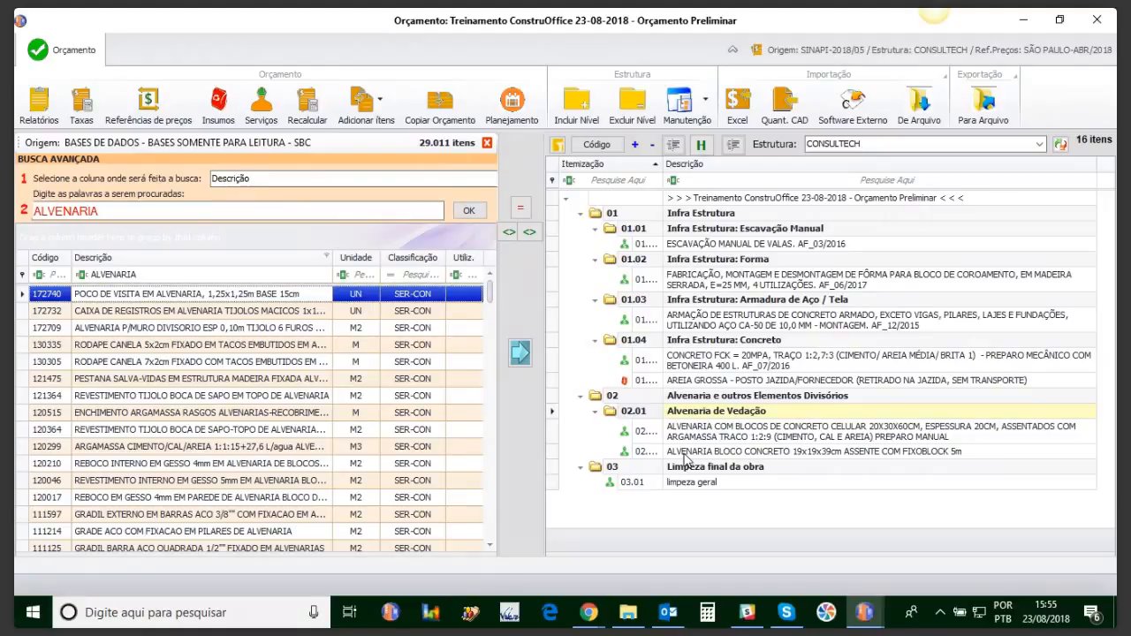
{"action": "left_click", "coordinate": [486, 144]}
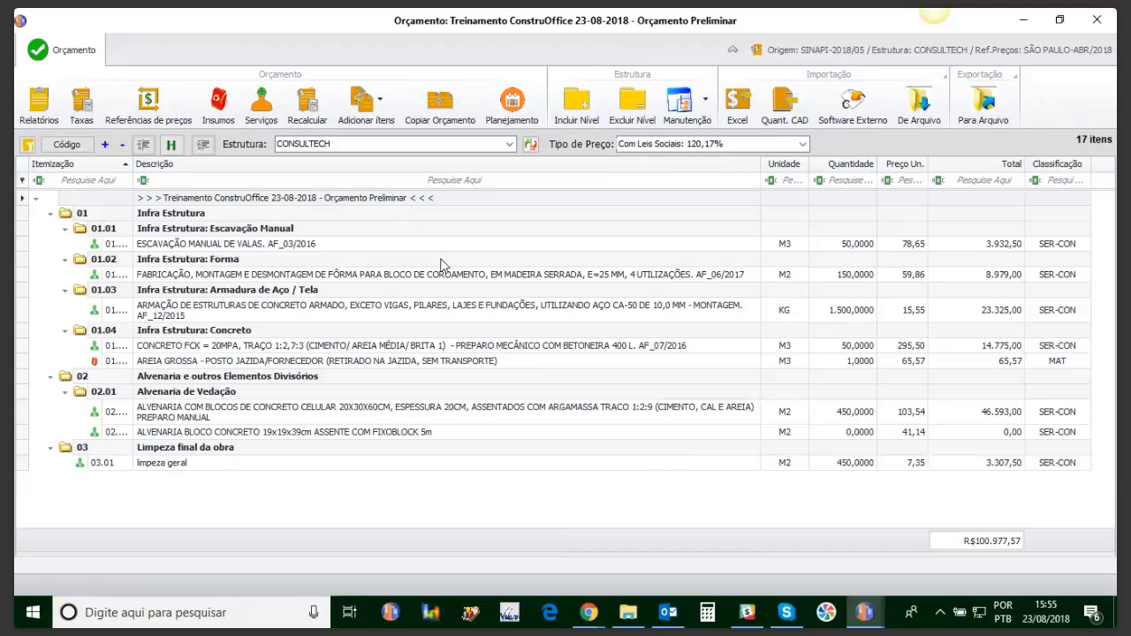
Step: Open the new ALVENARIA BLOCO CONCRETO item and save its composition at 41,14 per M2
{"action": "left_click", "coordinate": [210, 433]}
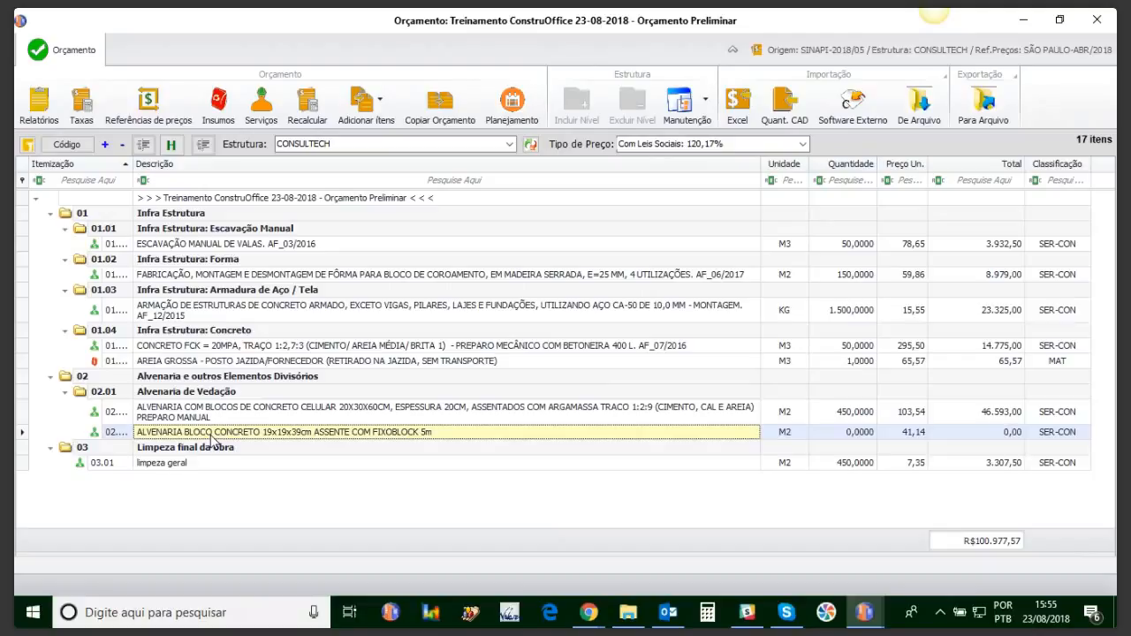
{"action": "double_click", "coordinate": [211, 433]}
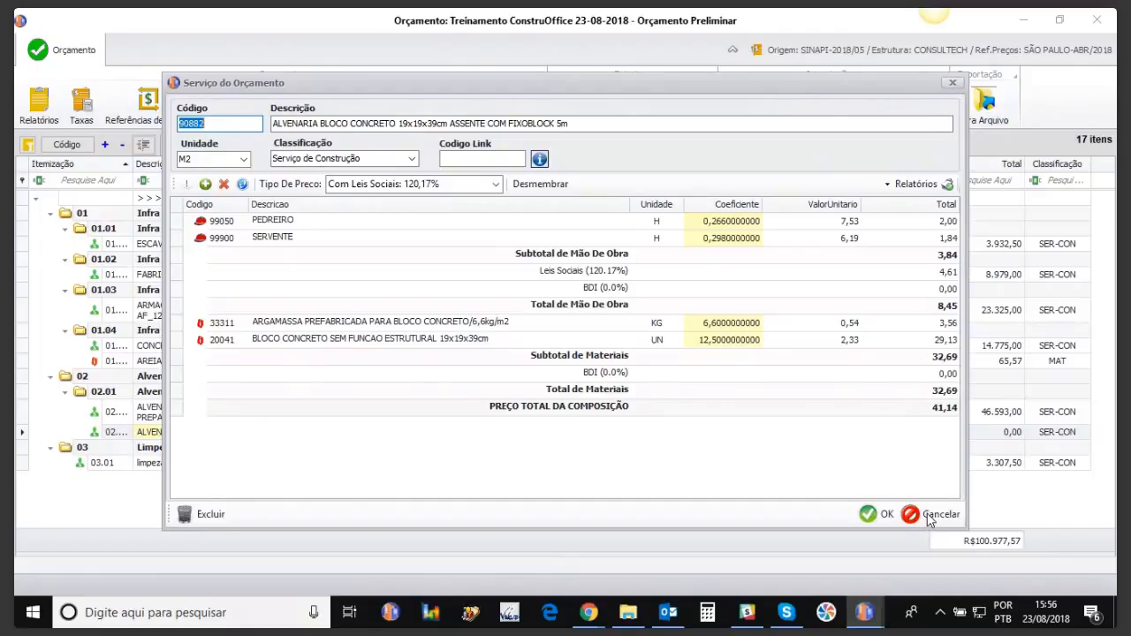
{"action": "left_click", "coordinate": [866, 515]}
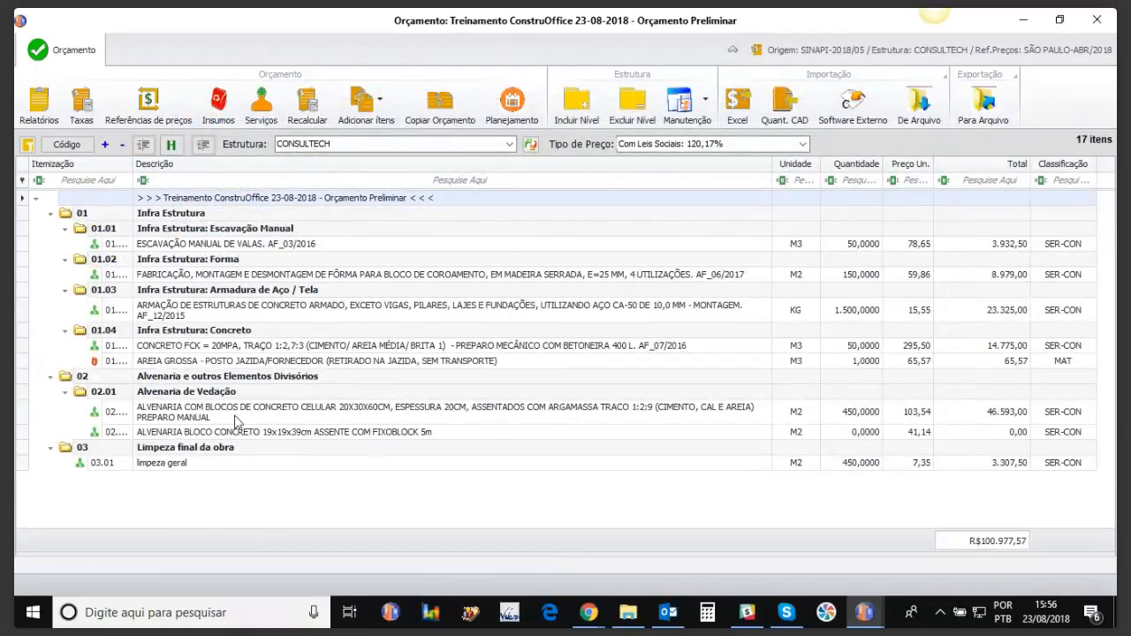
Step: In the budget's Insumos list, select SERVENTE and open Unificar Insumos
{"action": "left_click", "coordinate": [219, 106]}
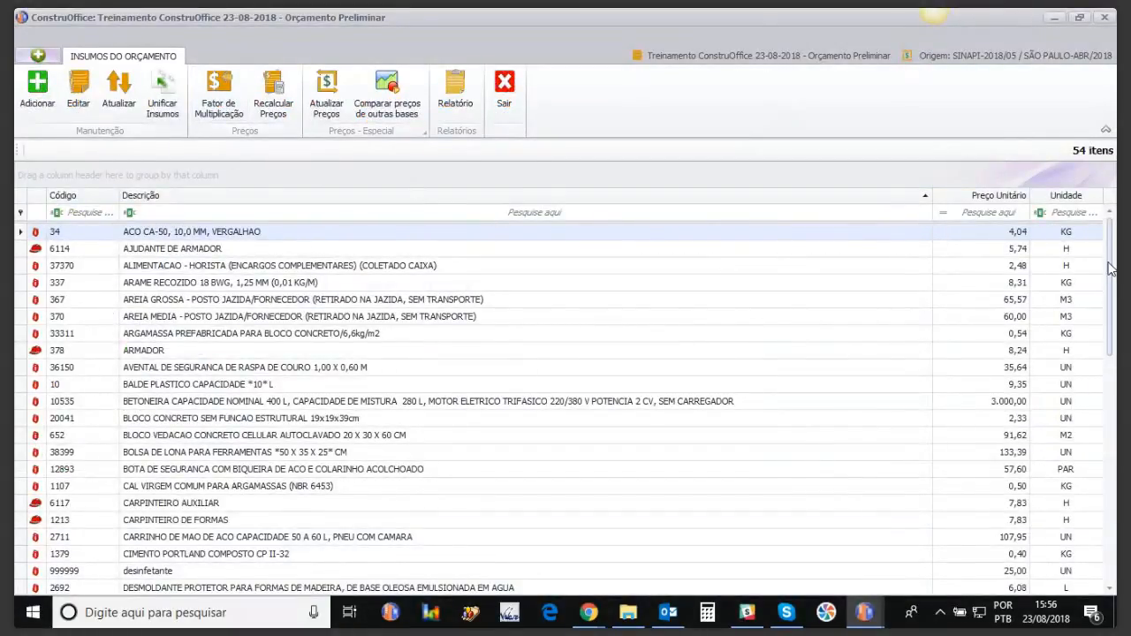
{"action": "left_click_drag", "start_coordinate": [1109, 268], "coordinate": [1110, 477]}
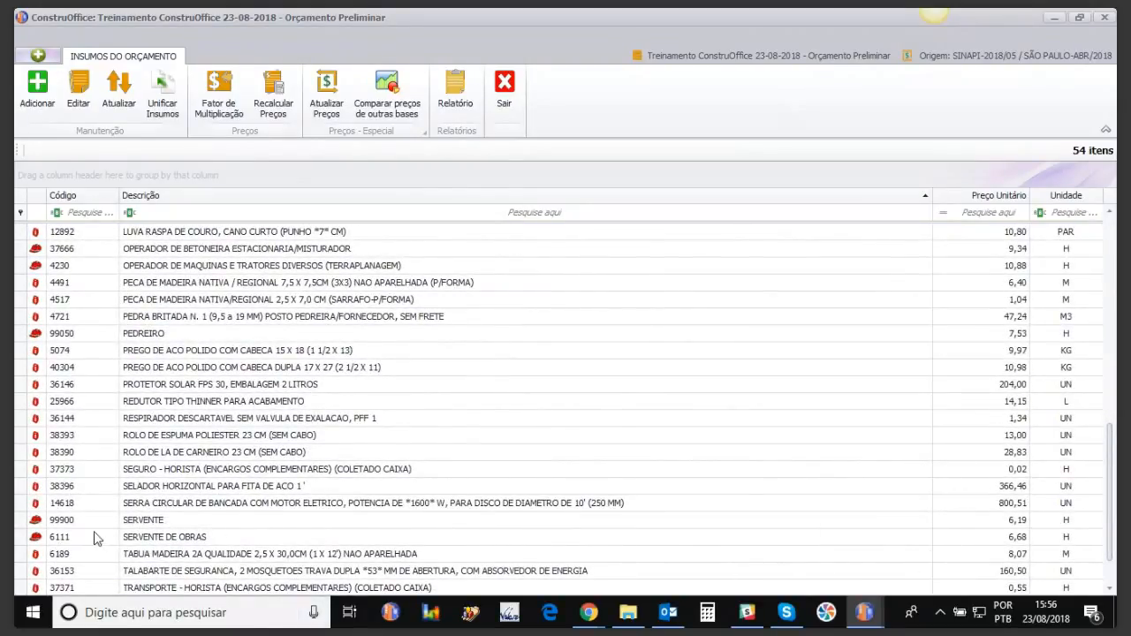
{"action": "left_click", "coordinate": [126, 519]}
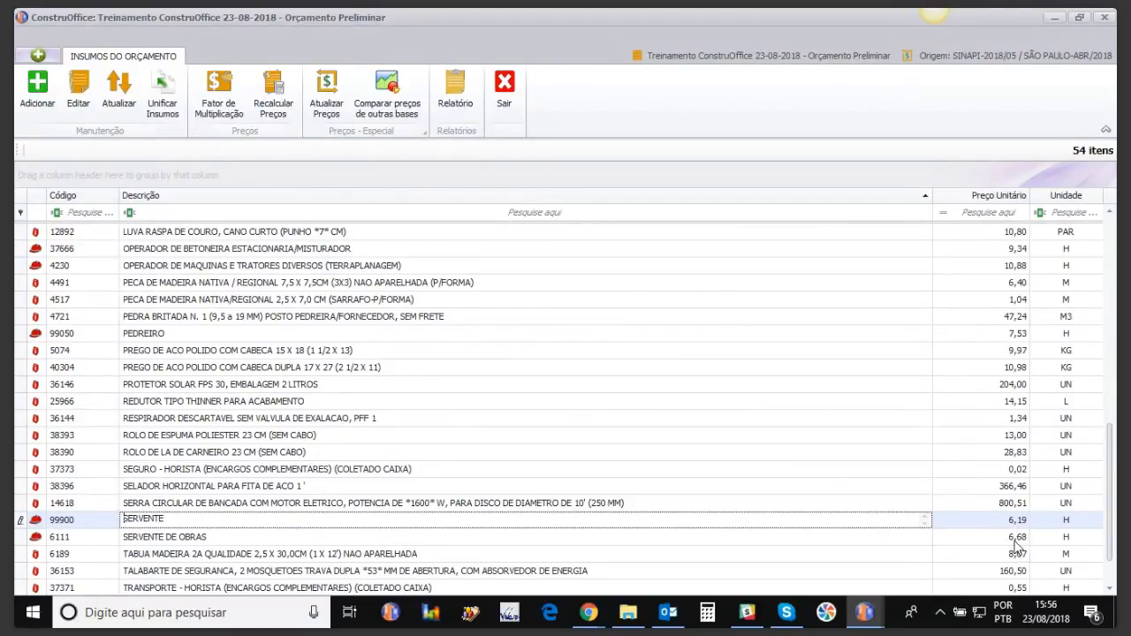
{"action": "left_click", "coordinate": [157, 102]}
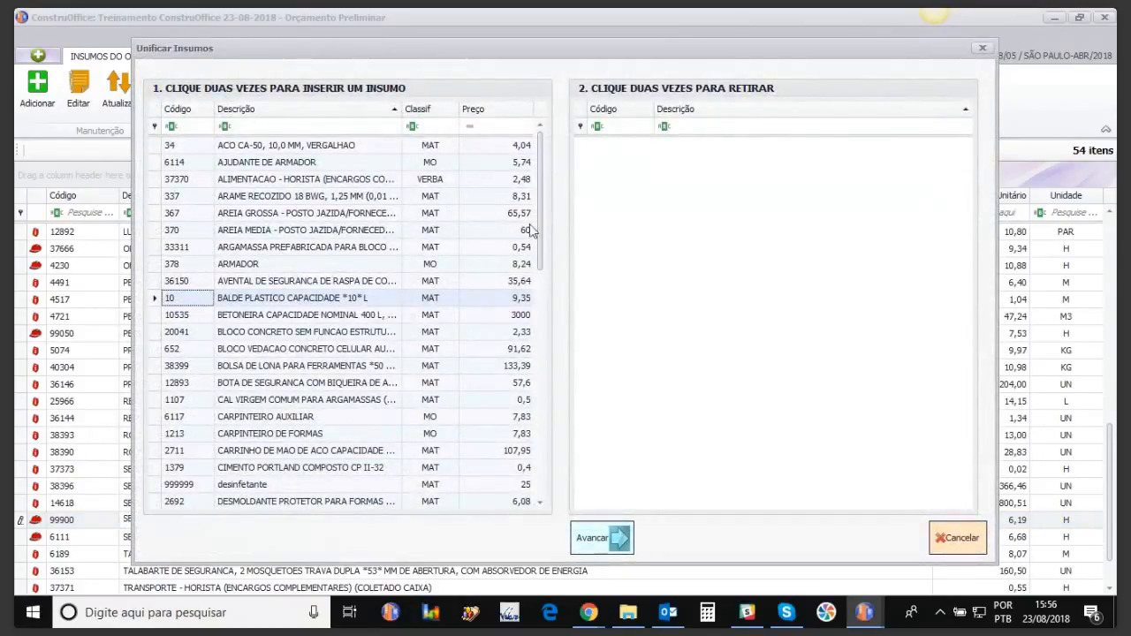
Step: Merge SERVENTE into SERVENTE DE OBRAS (6111, 6,68/H) as the principal input, leaving 53 inputs
{"action": "left_click_drag", "start_coordinate": [543, 253], "coordinate": [538, 492]}
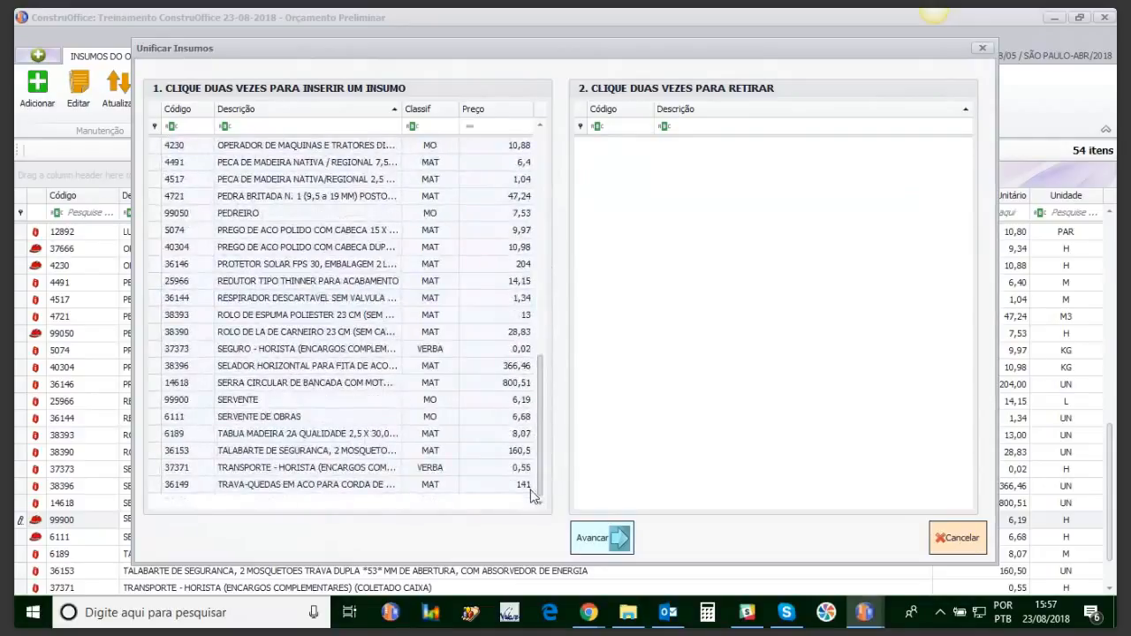
{"action": "double_click", "coordinate": [231, 419]}
{"action": "double_click", "coordinate": [232, 418]}
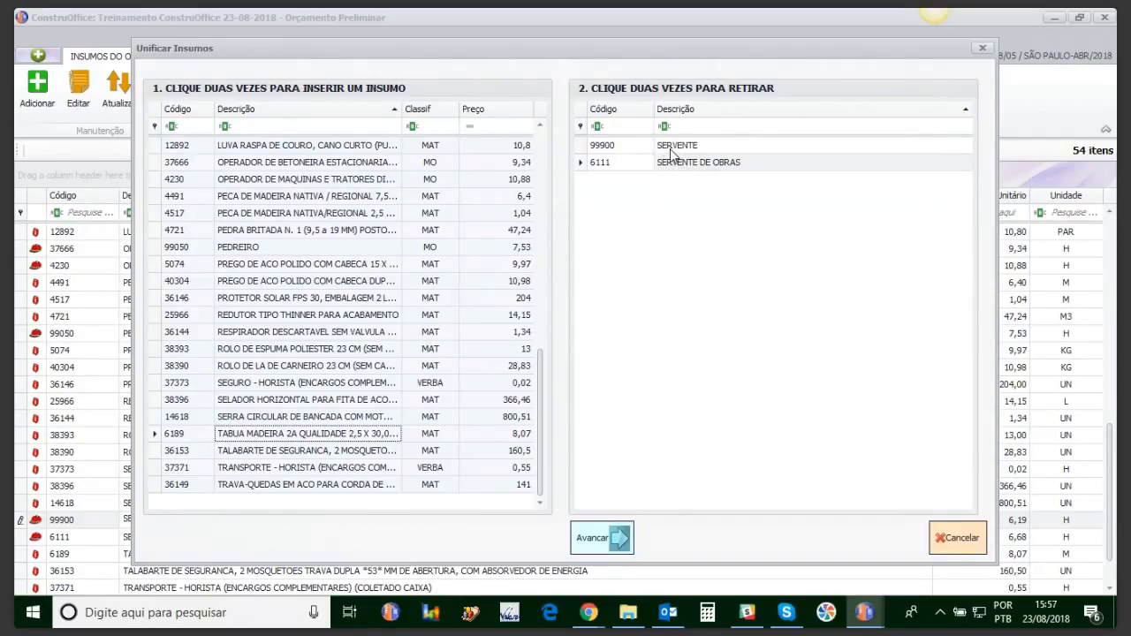
{"action": "left_click", "coordinate": [614, 538]}
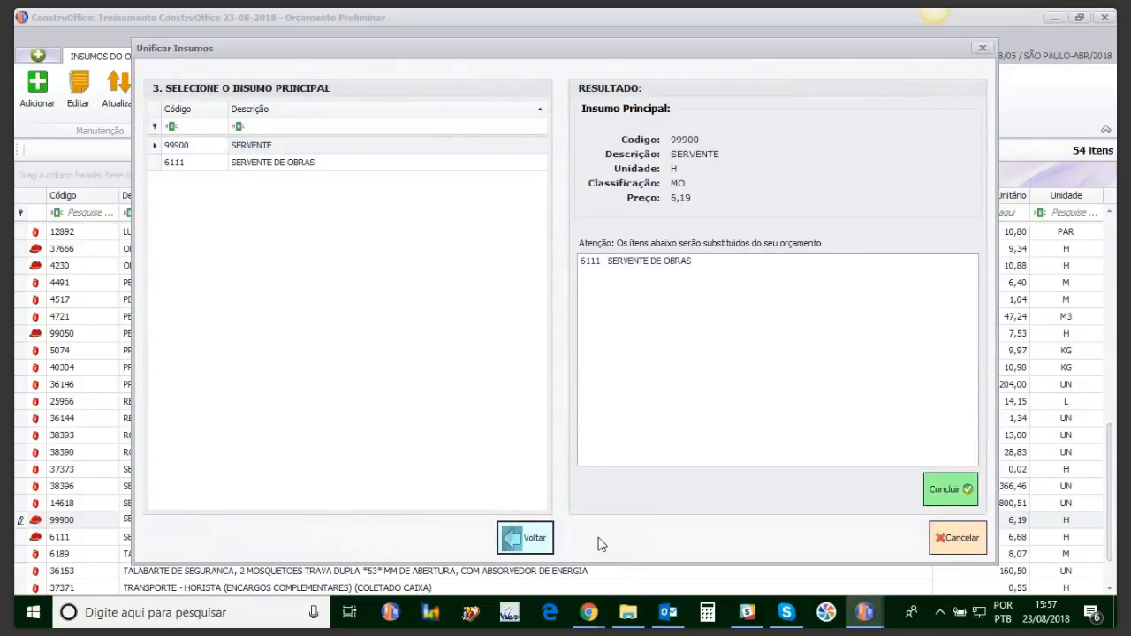
{"action": "left_click", "coordinate": [253, 167]}
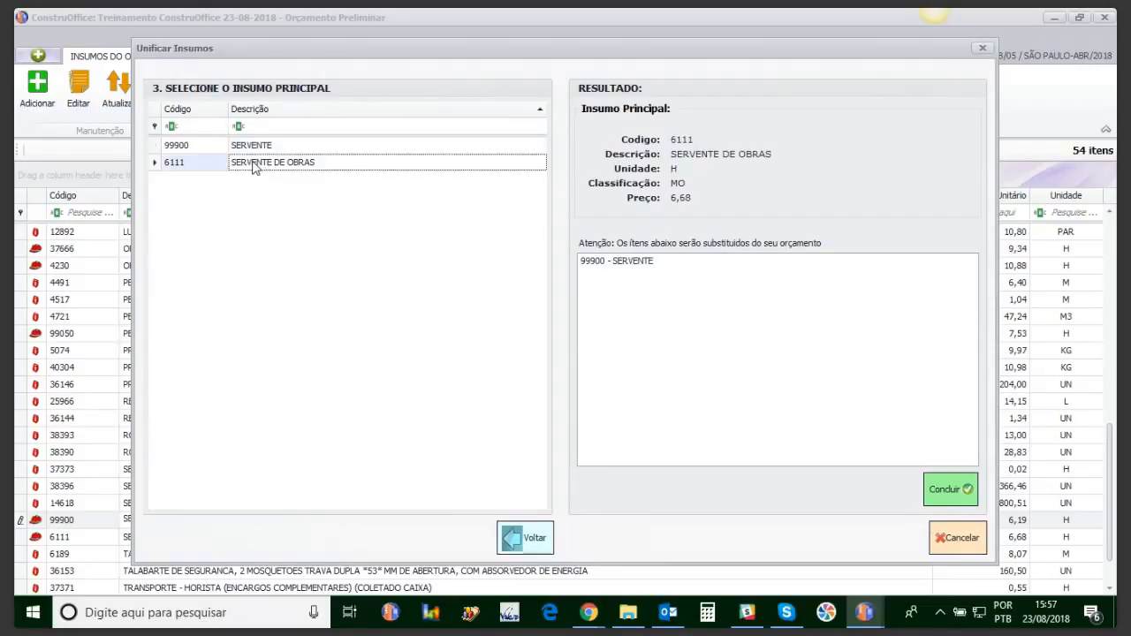
{"action": "left_click", "coordinate": [622, 263]}
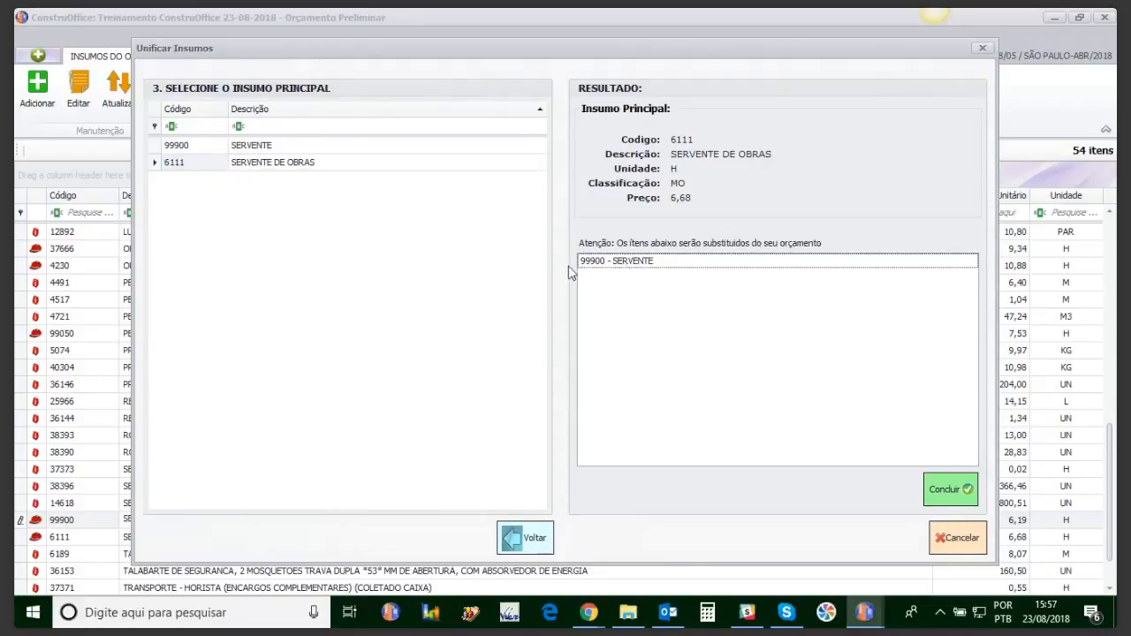
{"action": "left_click", "coordinate": [947, 488]}
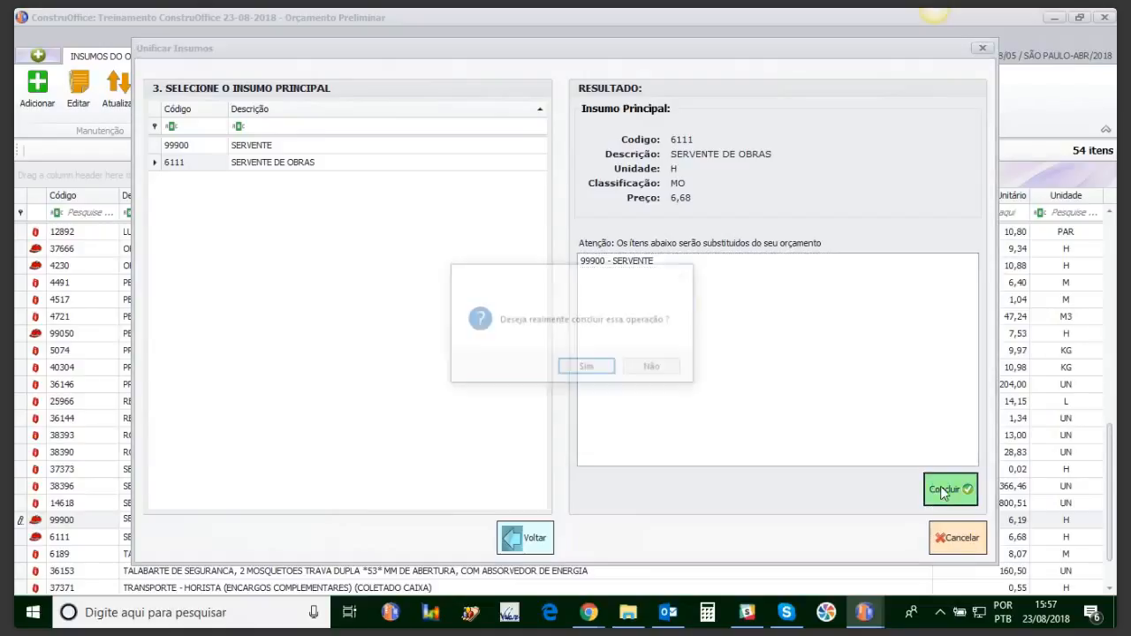
{"action": "left_click", "coordinate": [590, 367]}
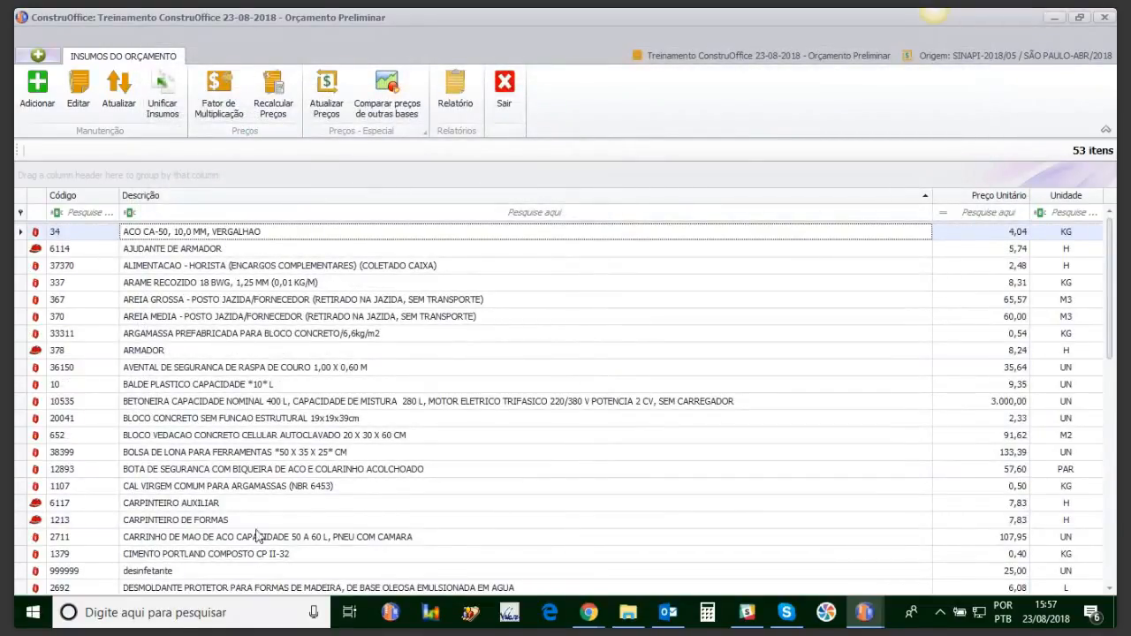
{"action": "left_click_drag", "start_coordinate": [1113, 325], "coordinate": [1101, 555]}
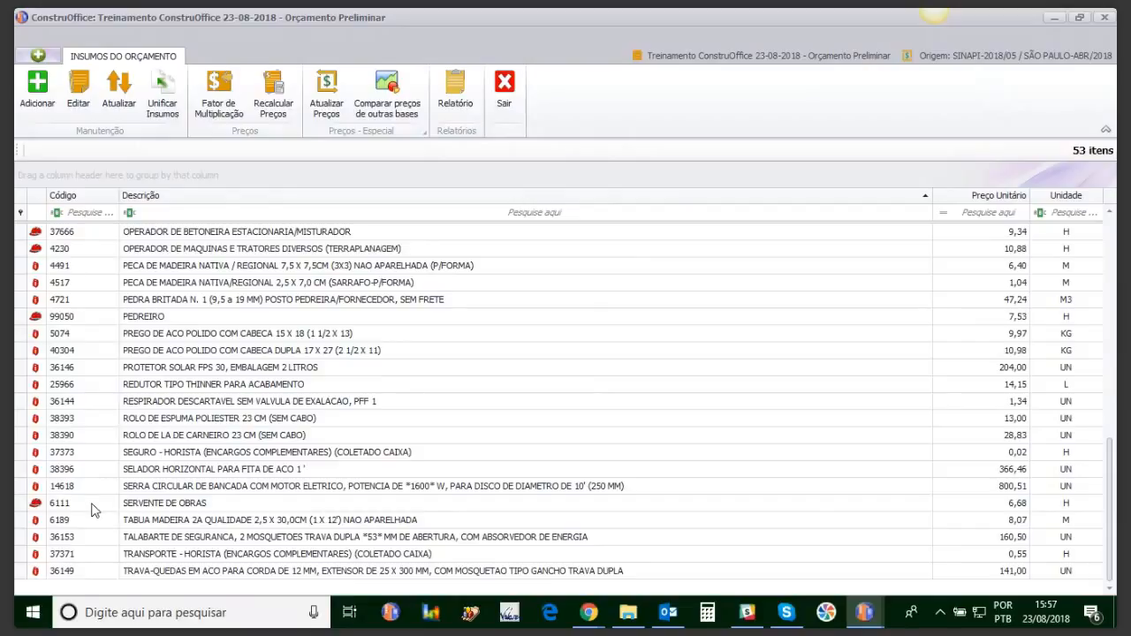
{"action": "left_click", "coordinate": [508, 92]}
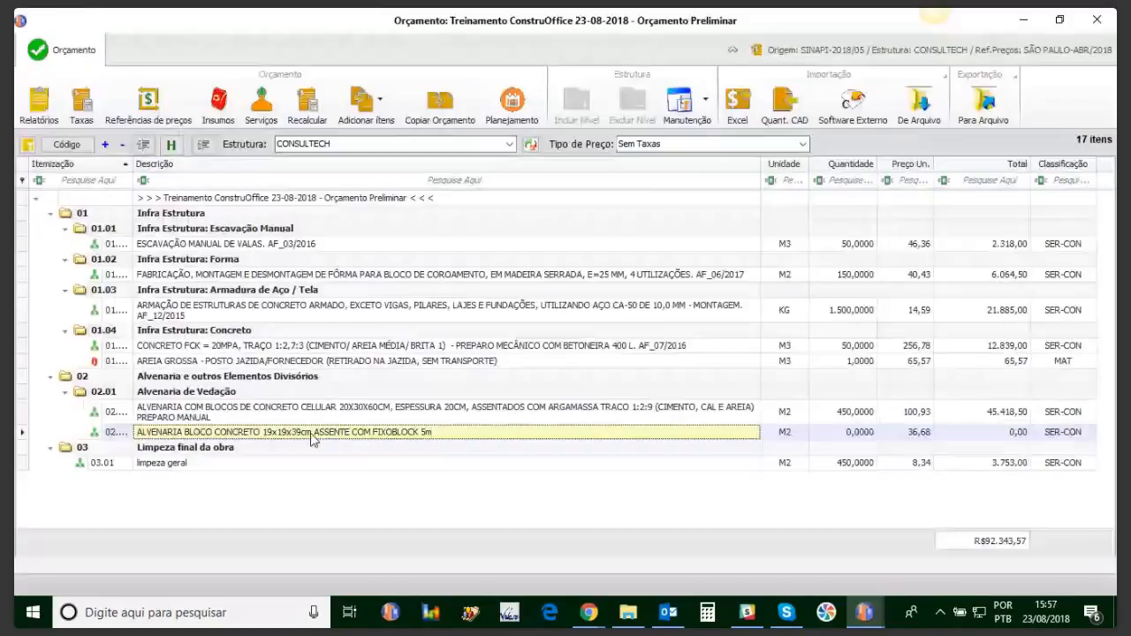
Step: Check that the concrete-block masonry composition now uses SERVENTE DE OBRAS, totalling 36,68
{"action": "double_click", "coordinate": [310, 432]}
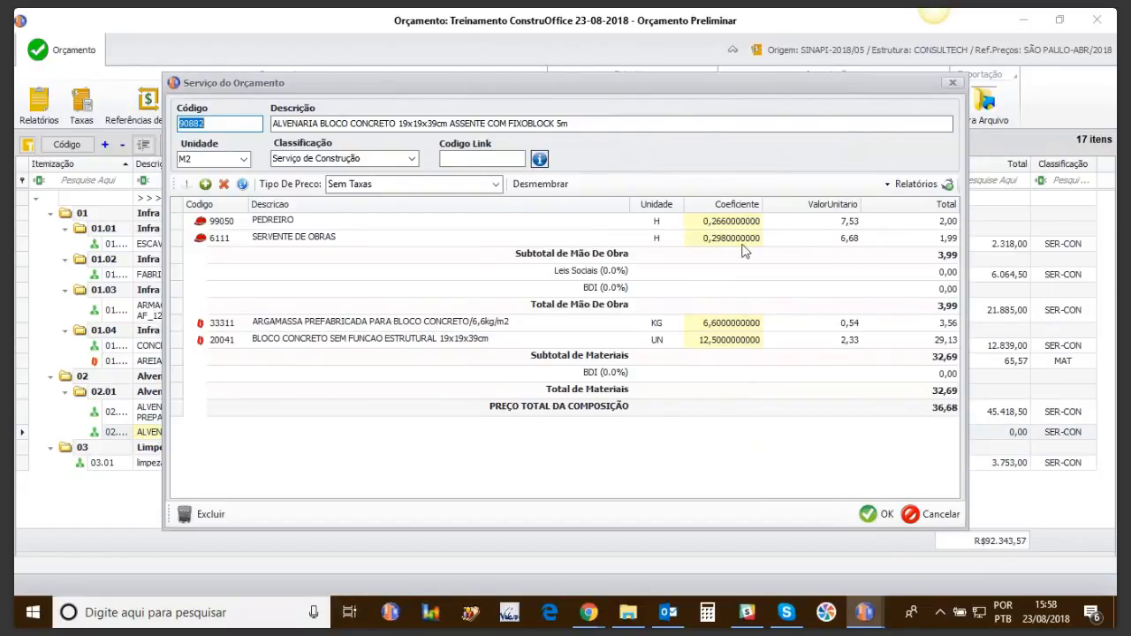
{"action": "left_click", "coordinate": [267, 247]}
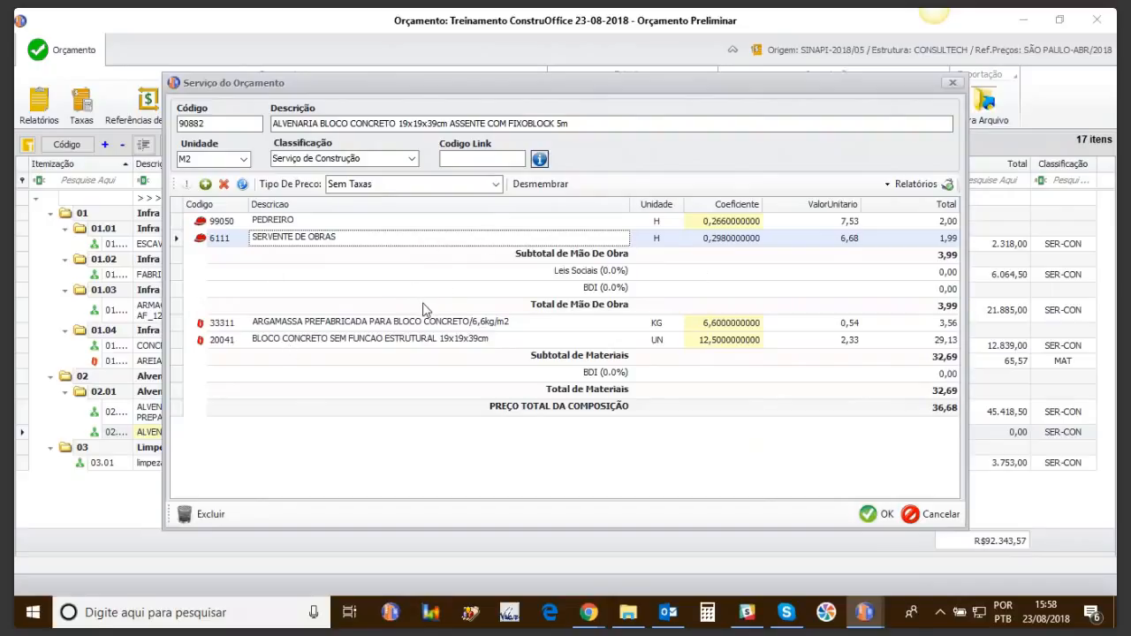
{"action": "left_click", "coordinate": [953, 82]}
{"action": "left_click", "coordinate": [219, 104]}
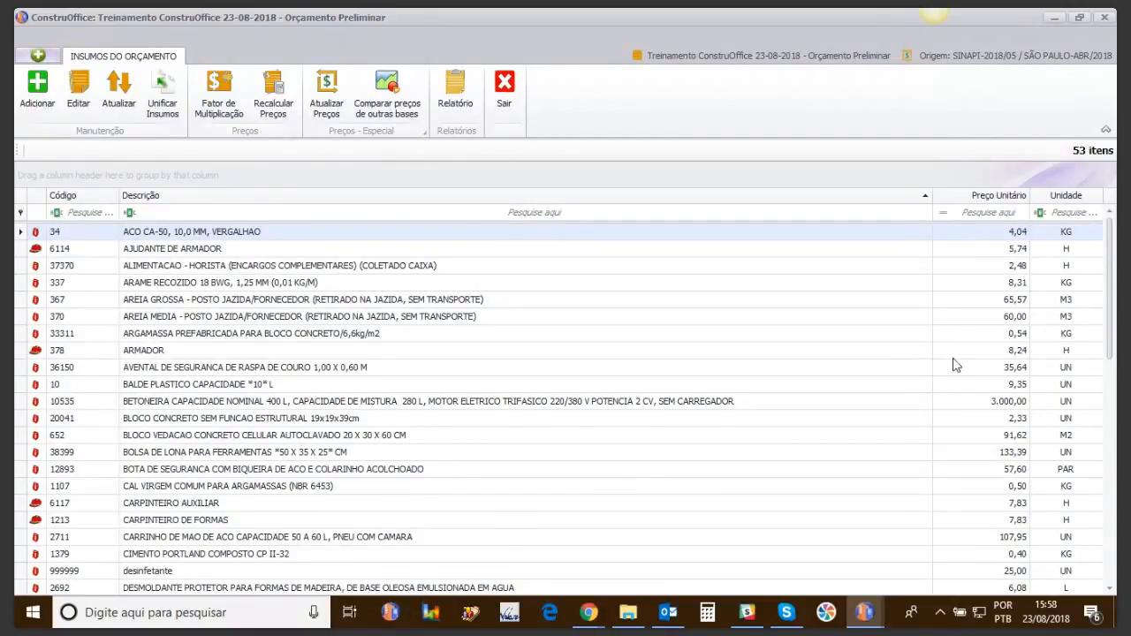
{"action": "left_click_drag", "start_coordinate": [1110, 299], "coordinate": [1107, 470]}
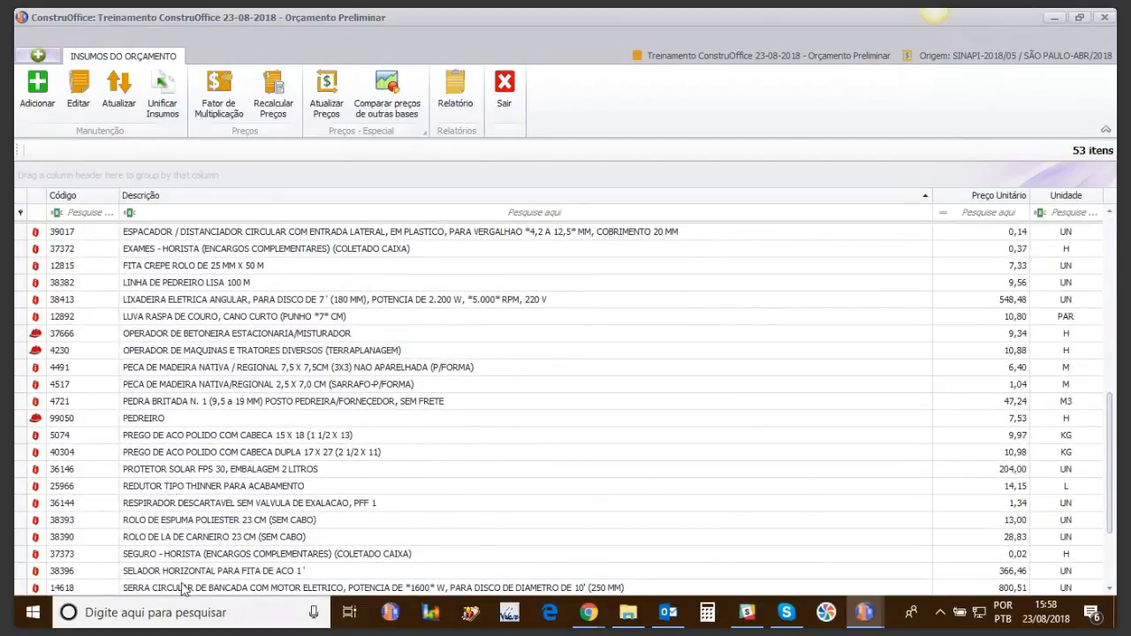
{"action": "left_click_drag", "start_coordinate": [1110, 424], "coordinate": [1109, 265]}
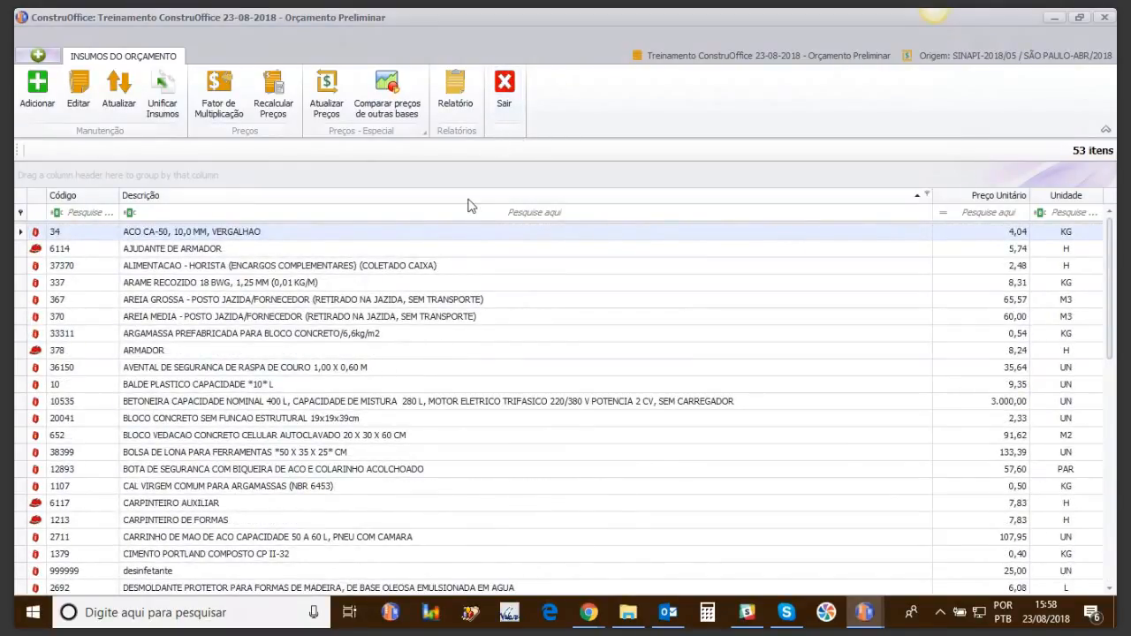
{"action": "left_click", "coordinate": [507, 89]}
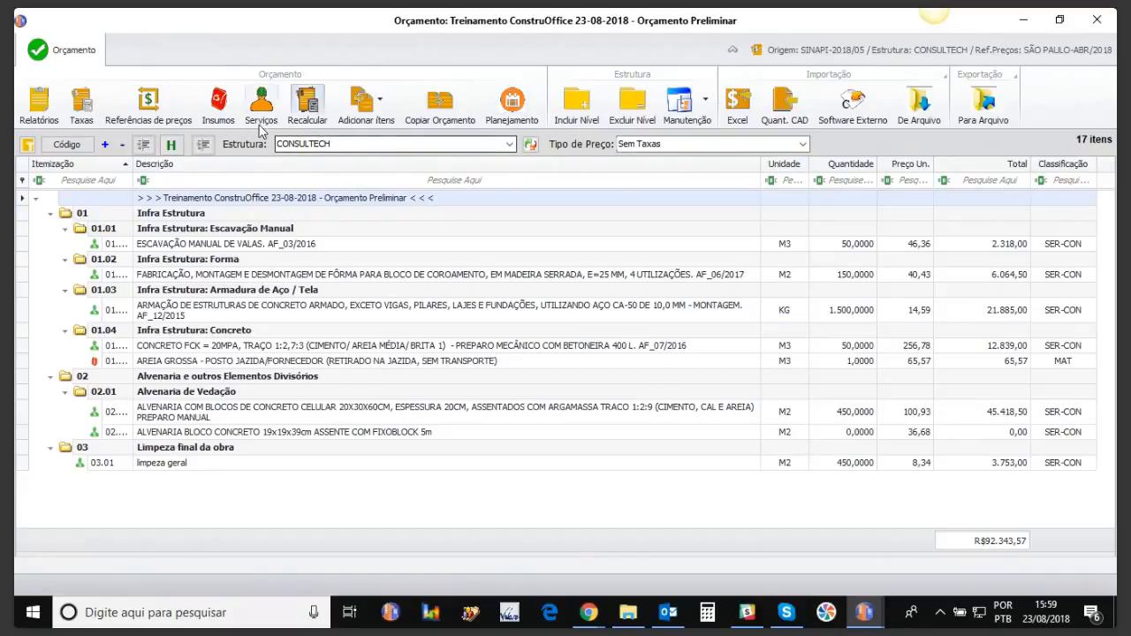
Step: Multiply all hourly (H) input prices by 1,1, raising the budget to R$93.594,57
{"action": "left_click", "coordinate": [217, 106]}
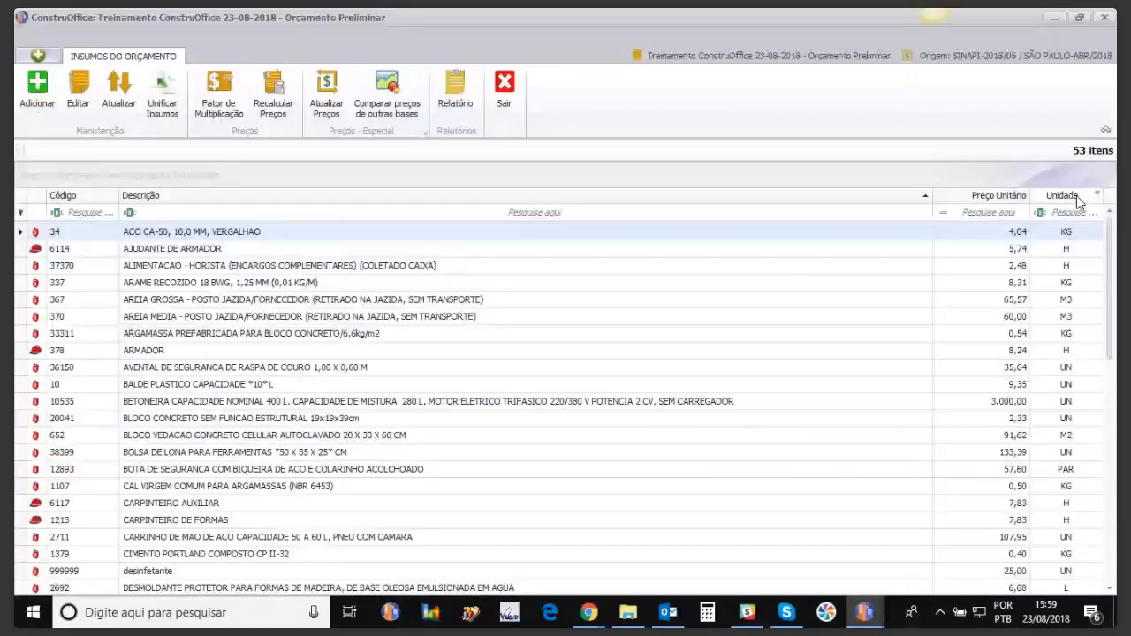
{"action": "left_click", "coordinate": [1097, 194]}
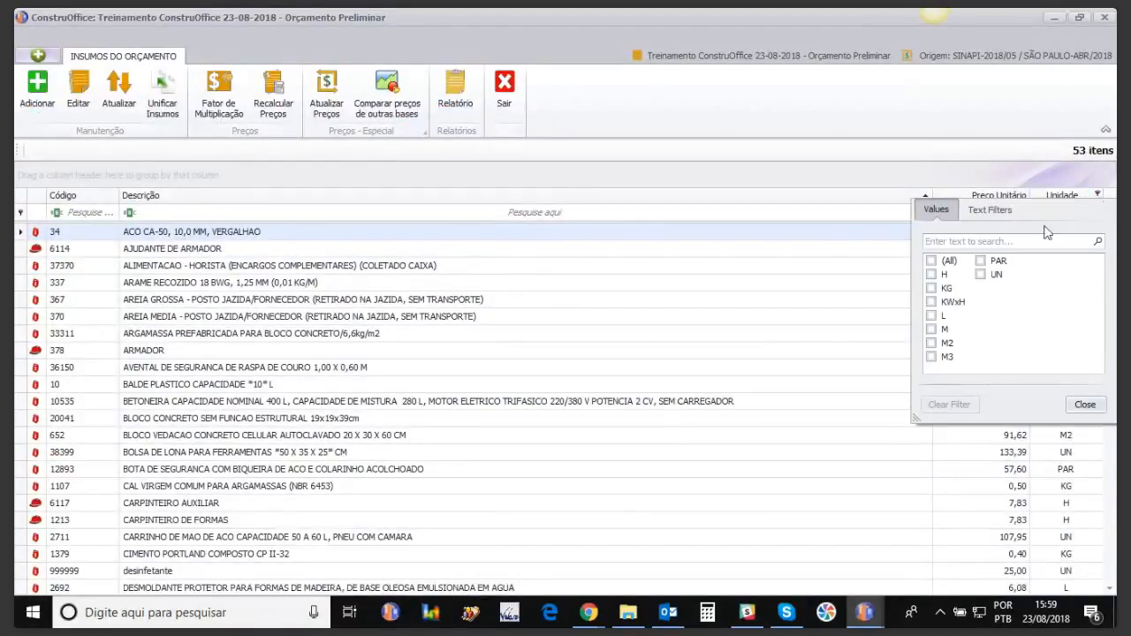
{"action": "left_click", "coordinate": [932, 275]}
{"action": "left_click", "coordinate": [1080, 409]}
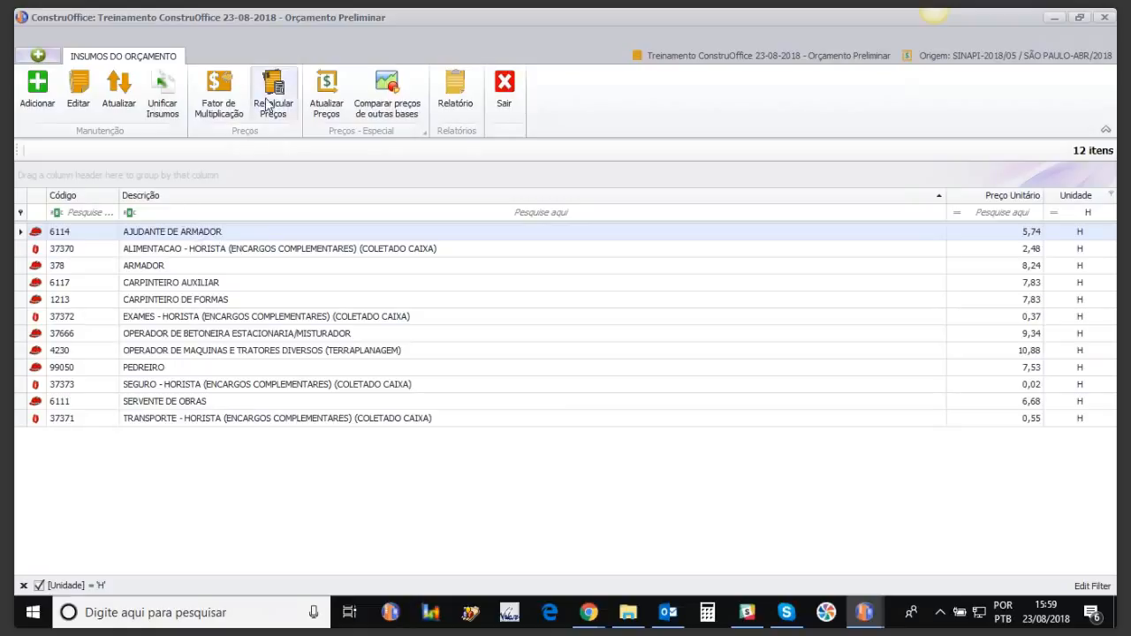
{"action": "left_click", "coordinate": [218, 101]}
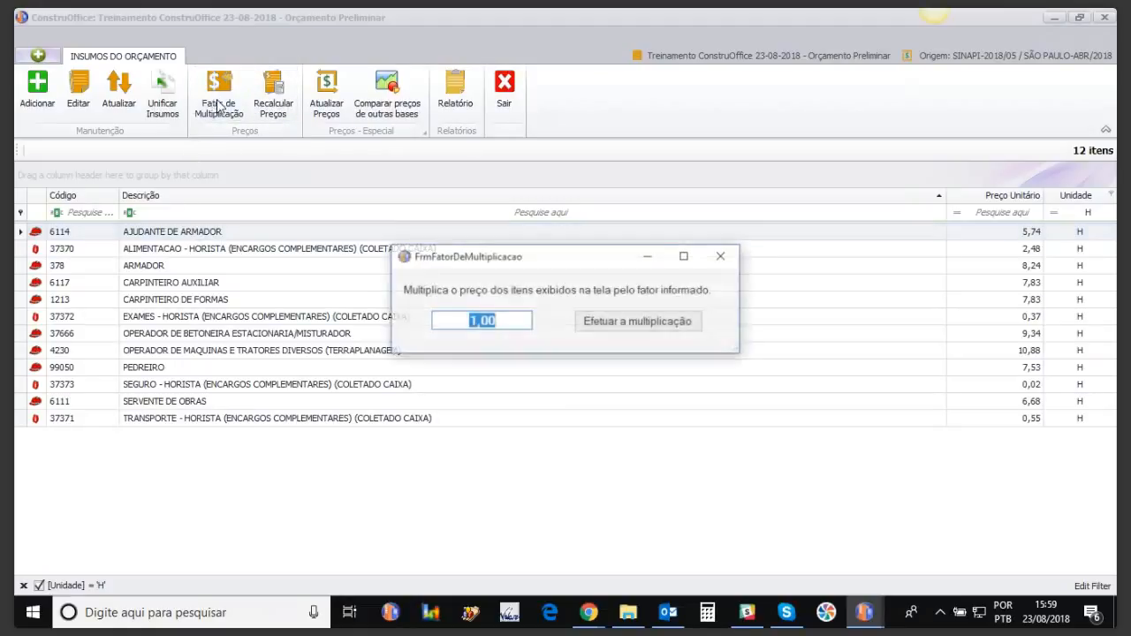
{"action": "type", "text": "1"}
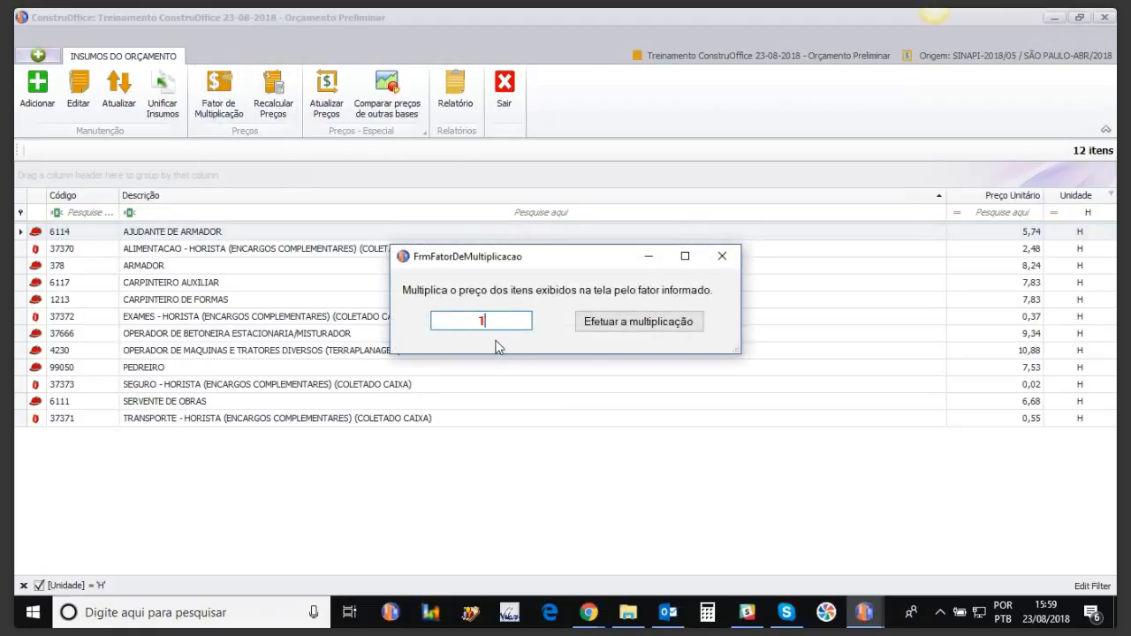
{"action": "left_click", "coordinate": [613, 324]}
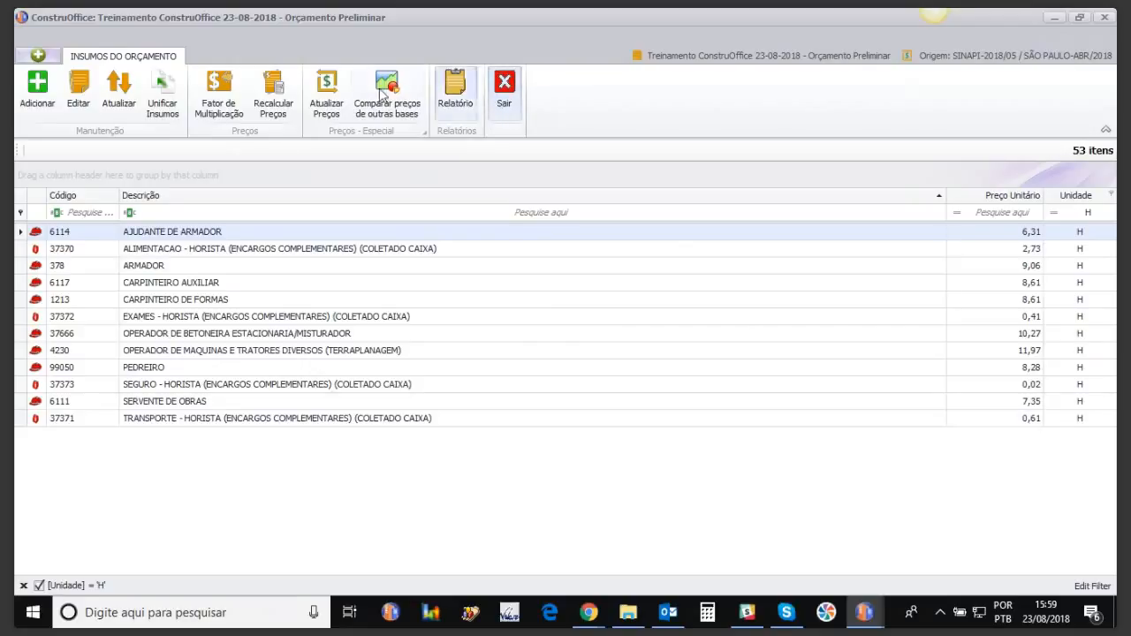
{"action": "left_click", "coordinate": [509, 94]}
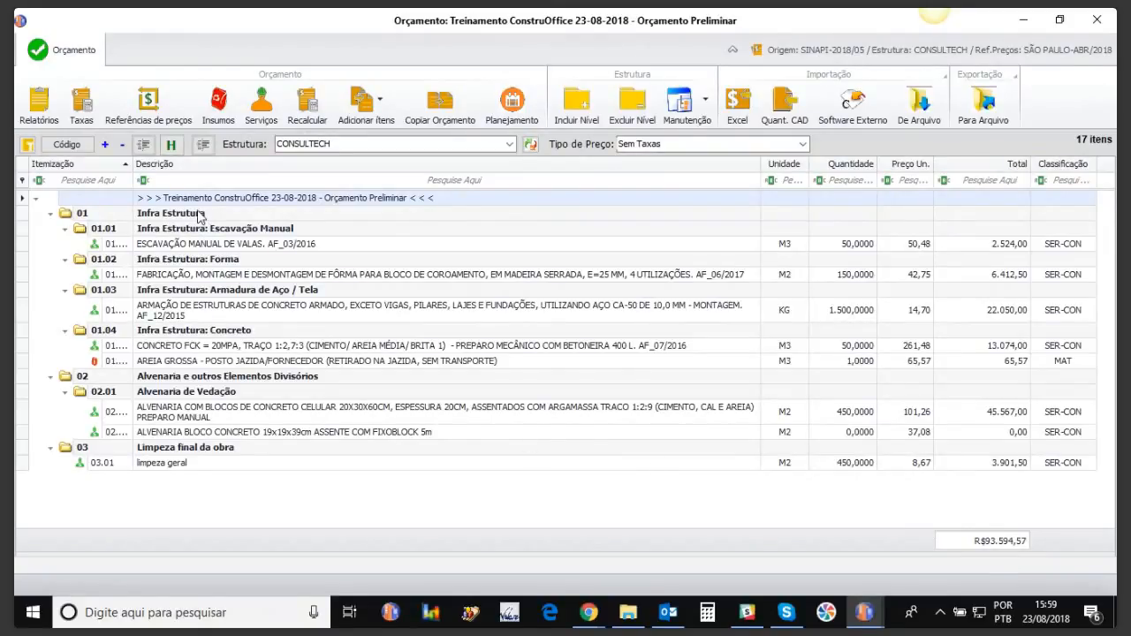
{"action": "left_click", "coordinate": [225, 115]}
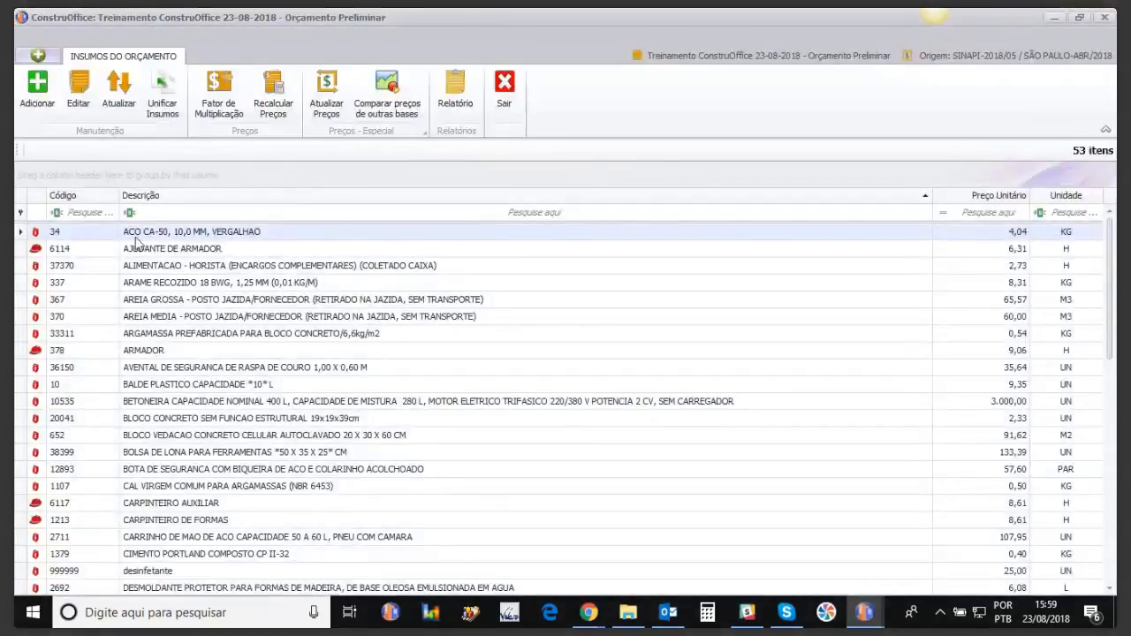
{"action": "left_click", "coordinate": [223, 105]}
{"action": "type", "text": "1,10"}
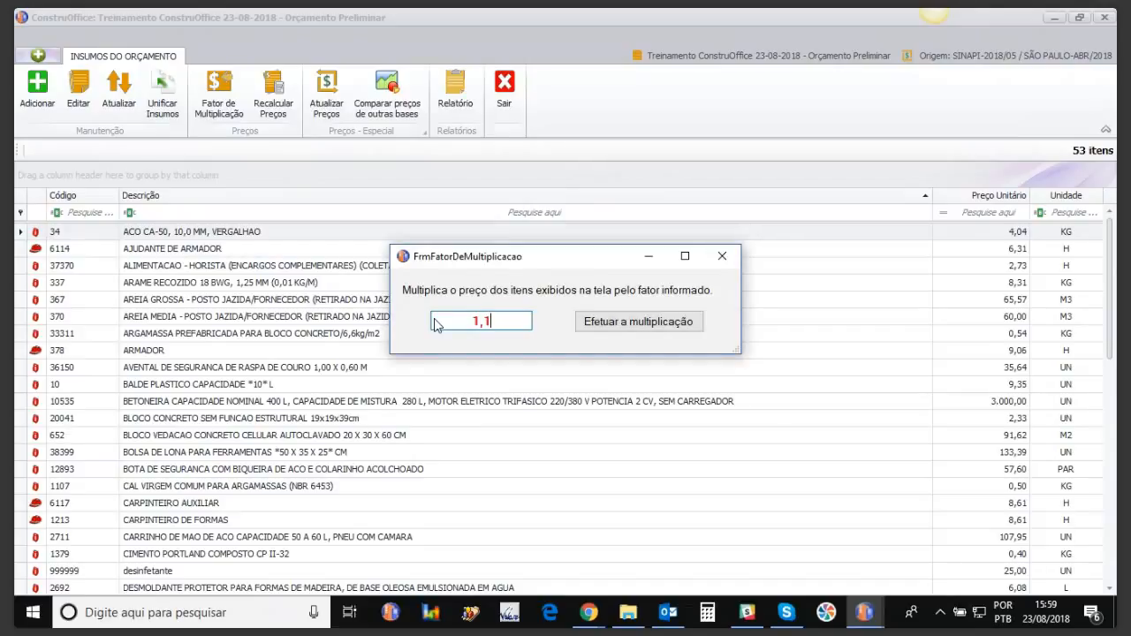
{"action": "left_click", "coordinate": [661, 334]}
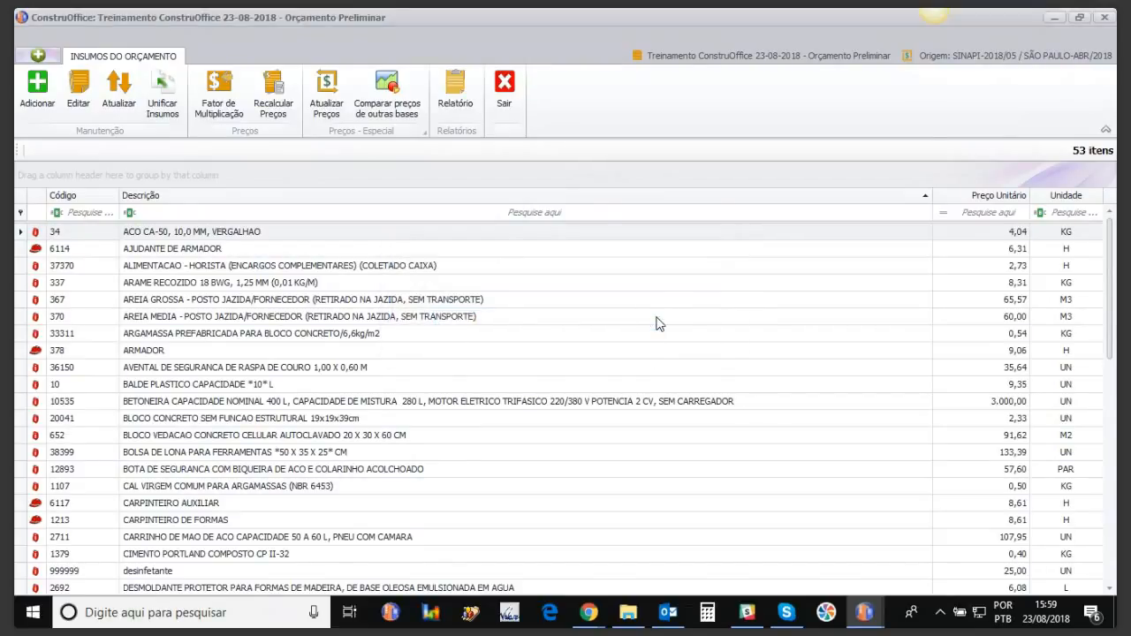
{"action": "left_click", "coordinate": [504, 88]}
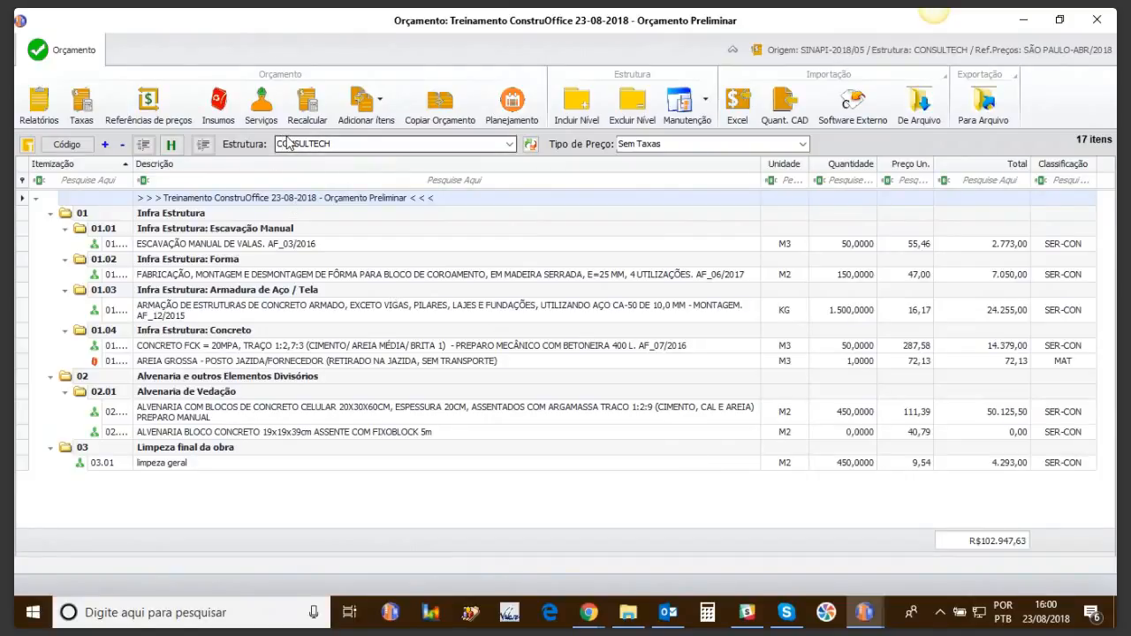
Step: Apply the Fator de Multiplicação to the budget's inputs, bringing the total to R$113.257,34
{"action": "left_click", "coordinate": [218, 100]}
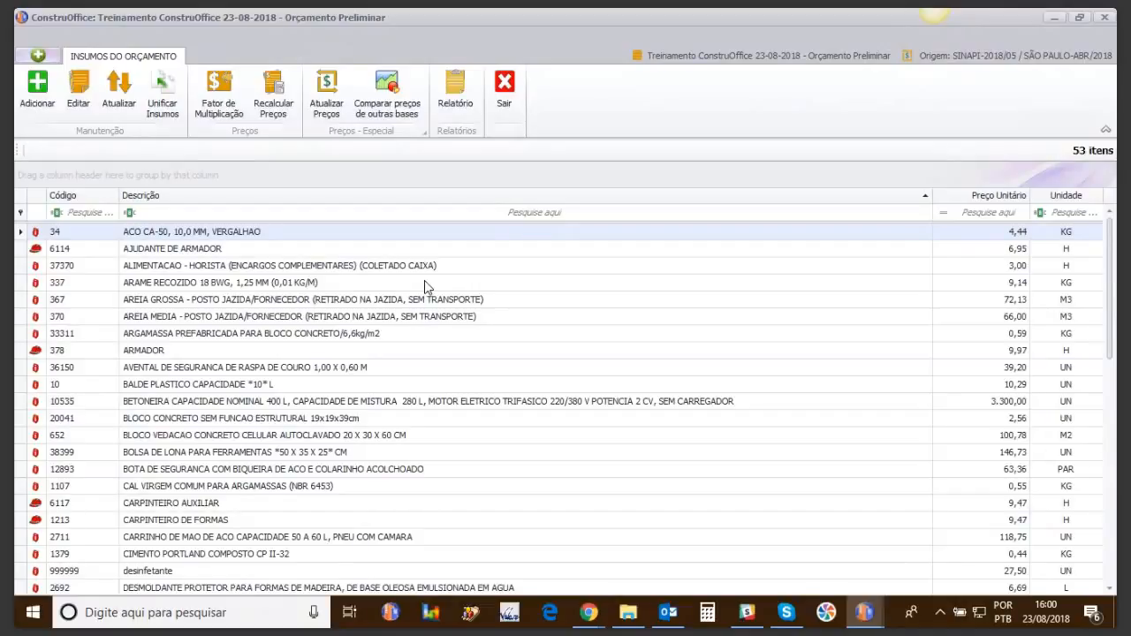
{"action": "left_click", "coordinate": [218, 97]}
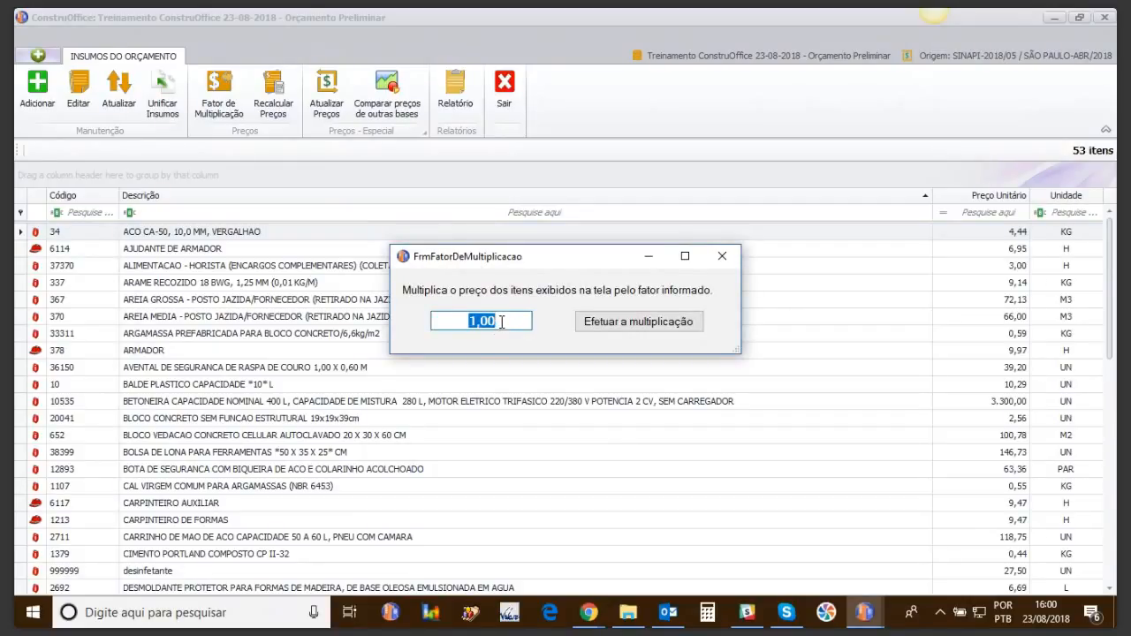
{"action": "left_click", "coordinate": [721, 260]}
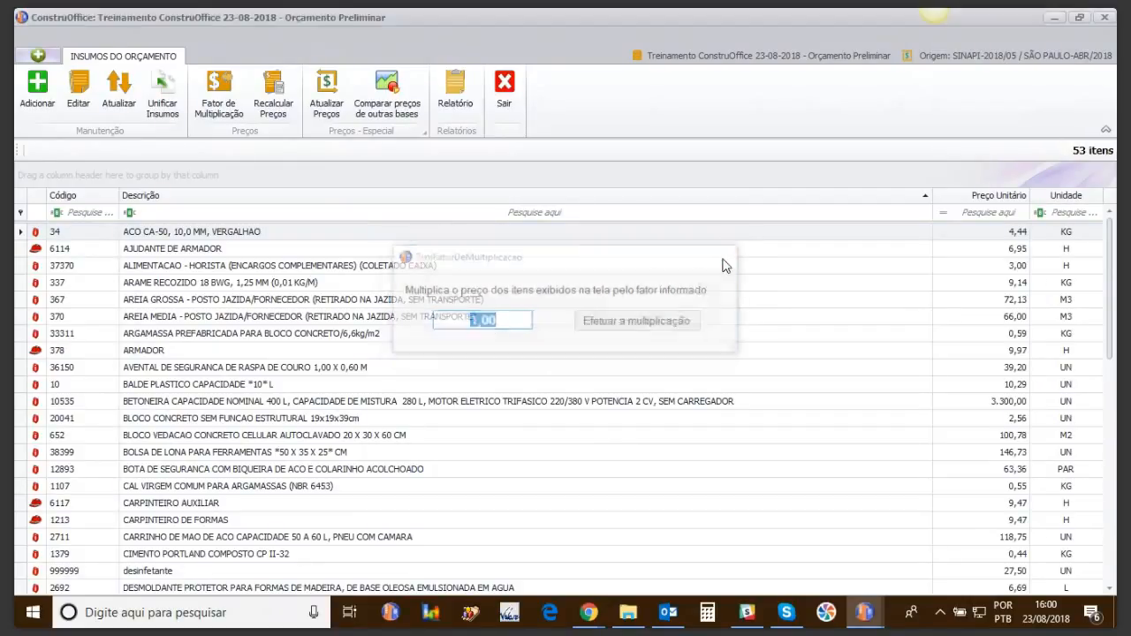
{"action": "left_click", "coordinate": [504, 88]}
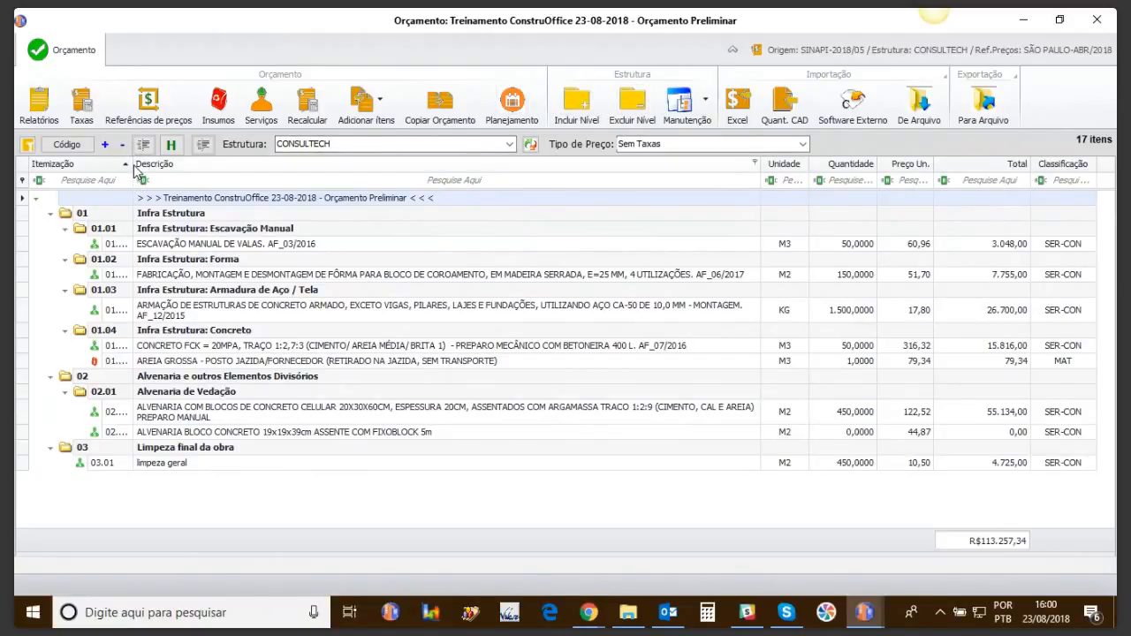
Step: Widen the Itemização column so codes like 01.01.01 show in full, then open Planejamento
{"action": "left_click_drag", "start_coordinate": [134, 170], "coordinate": [163, 171]}
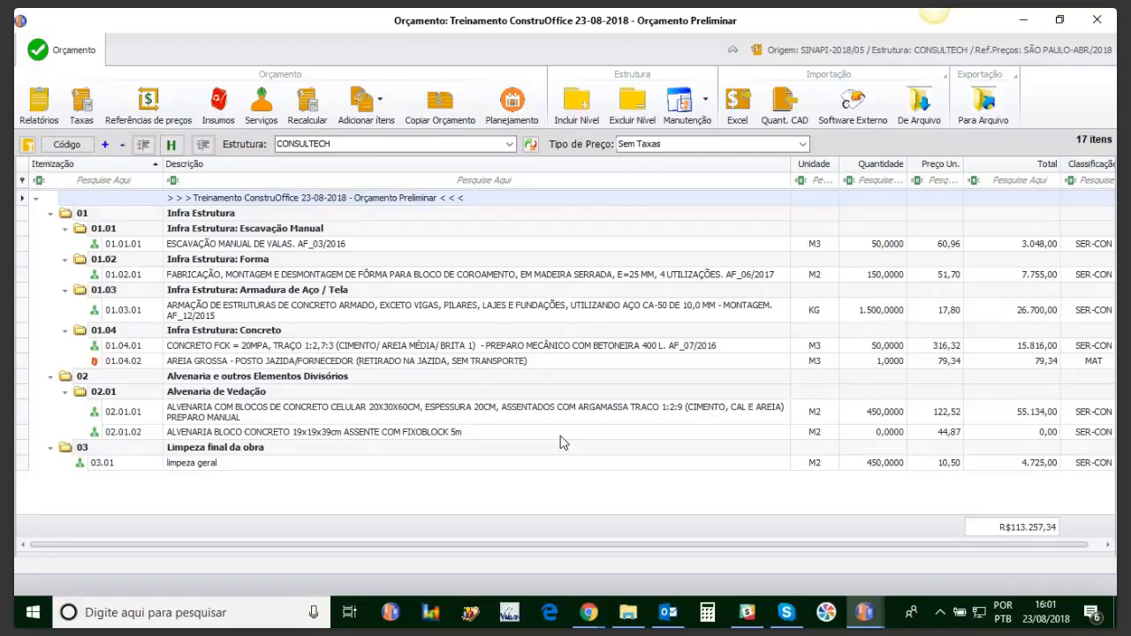
{"action": "left_click", "coordinate": [512, 101]}
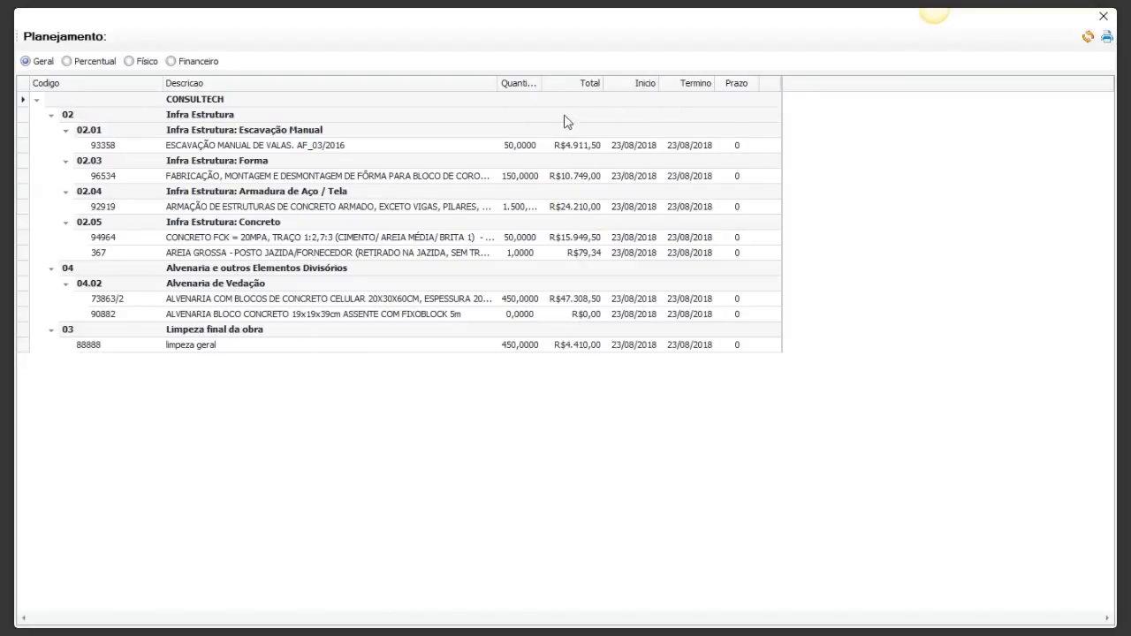
Step: Set the CONSULTECH schedule start date to 27/08/2018
{"action": "left_click", "coordinate": [639, 99]}
{"action": "left_click", "coordinate": [653, 99]}
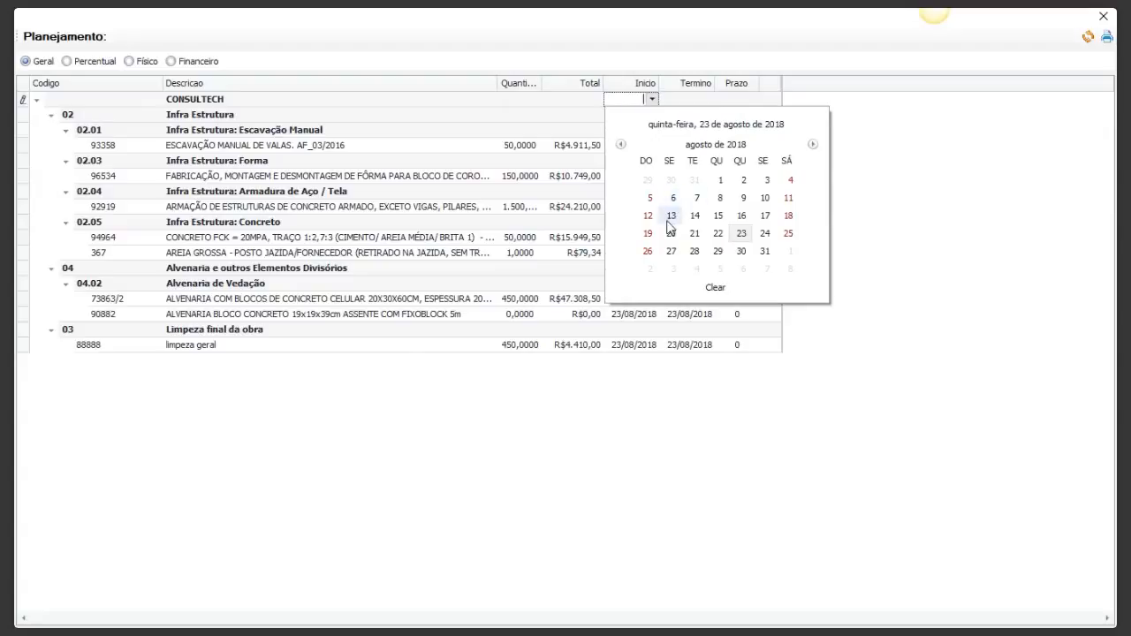
{"action": "left_click", "coordinate": [671, 251]}
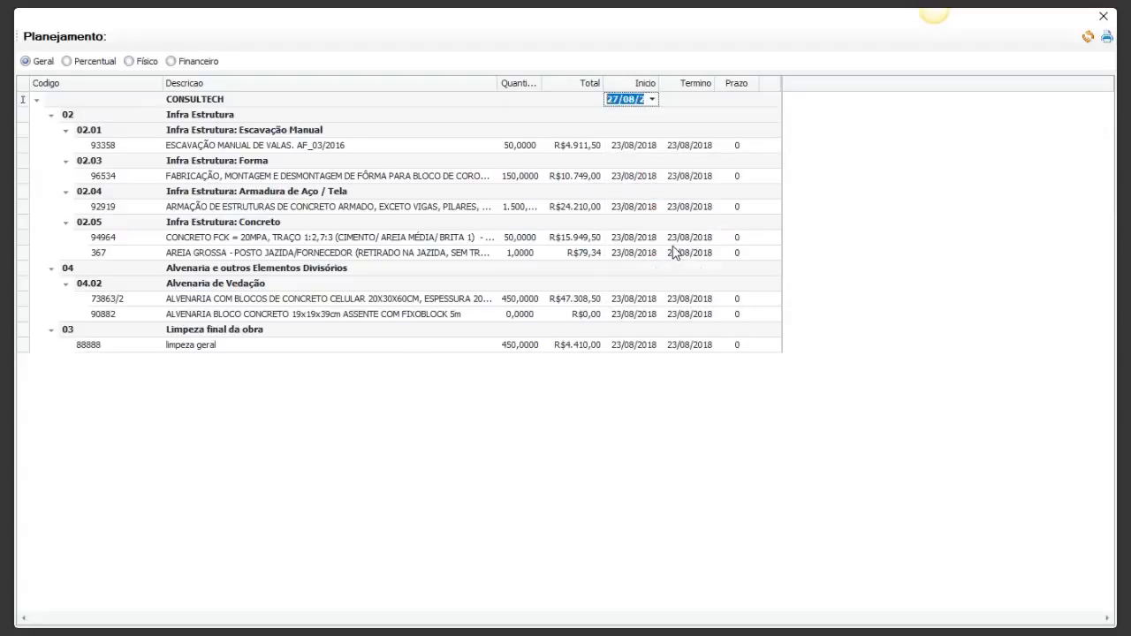
{"action": "left_click", "coordinate": [709, 82]}
Step: Set the CONSULTECH schedule end date to 30/11/2018
{"action": "left_click", "coordinate": [690, 103]}
{"action": "left_click", "coordinate": [707, 101]}
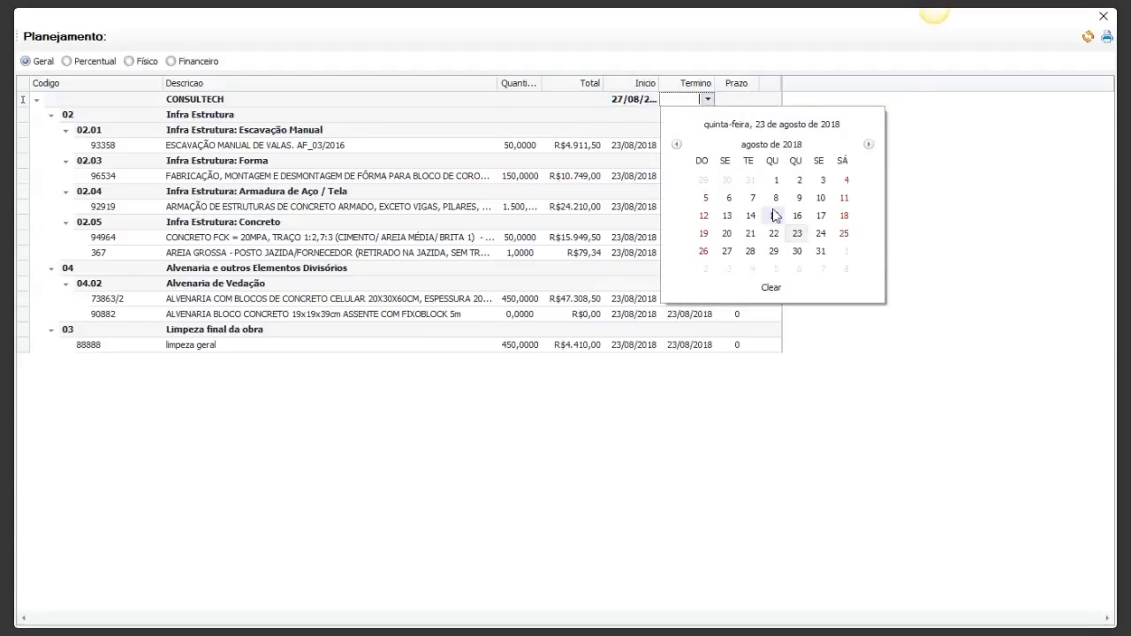
{"action": "left_click", "coordinate": [868, 145]}
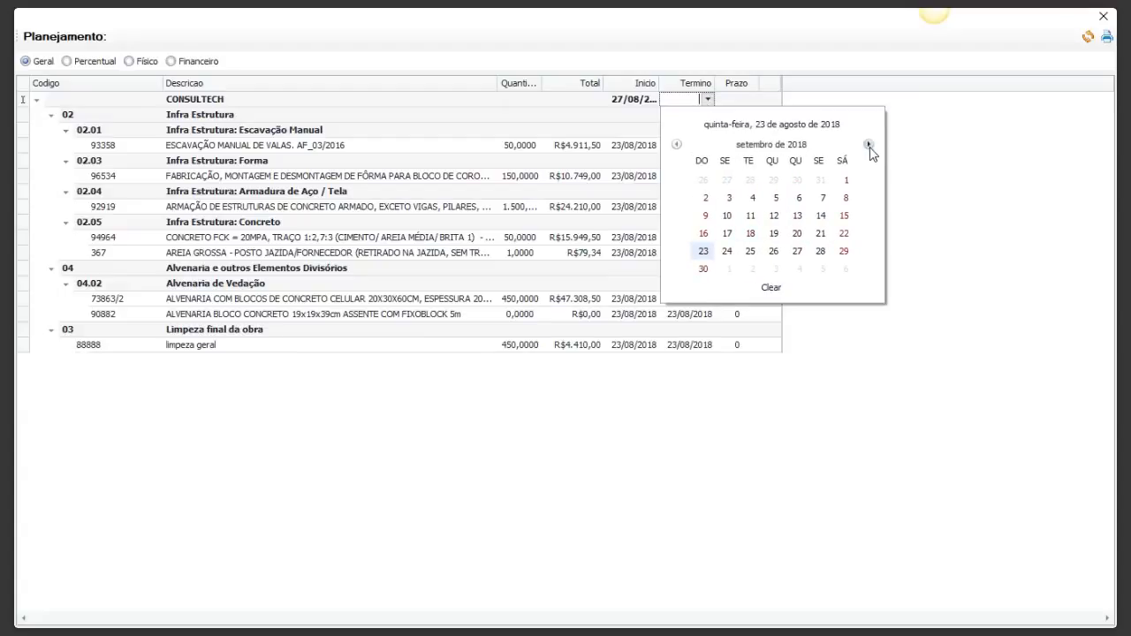
{"action": "left_click", "coordinate": [868, 144]}
{"action": "left_click", "coordinate": [868, 145]}
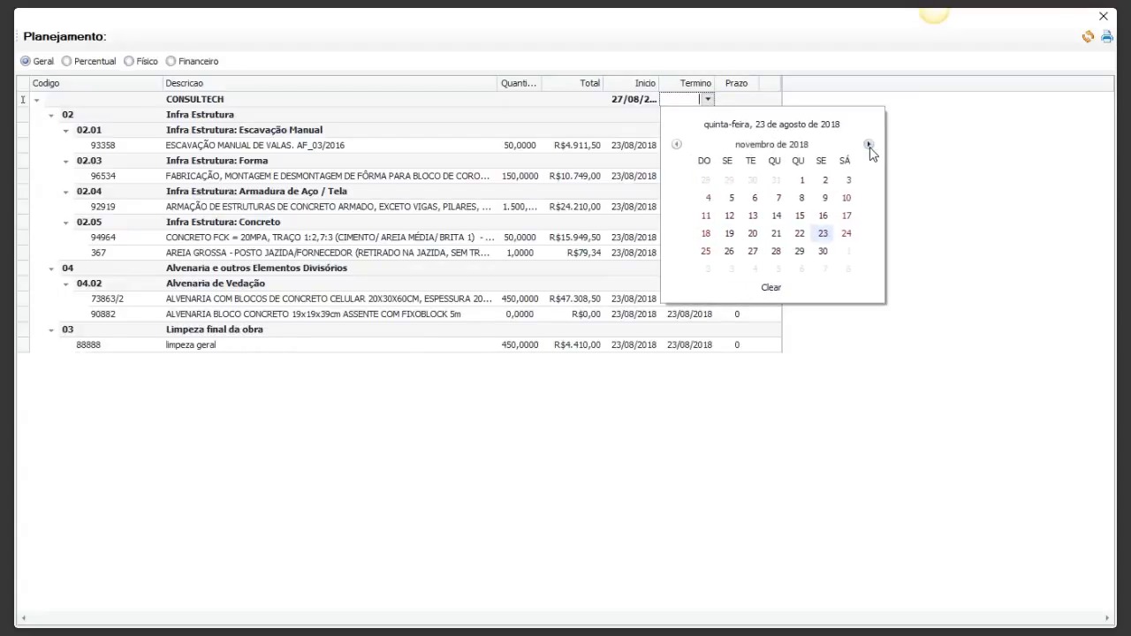
{"action": "left_click", "coordinate": [821, 251]}
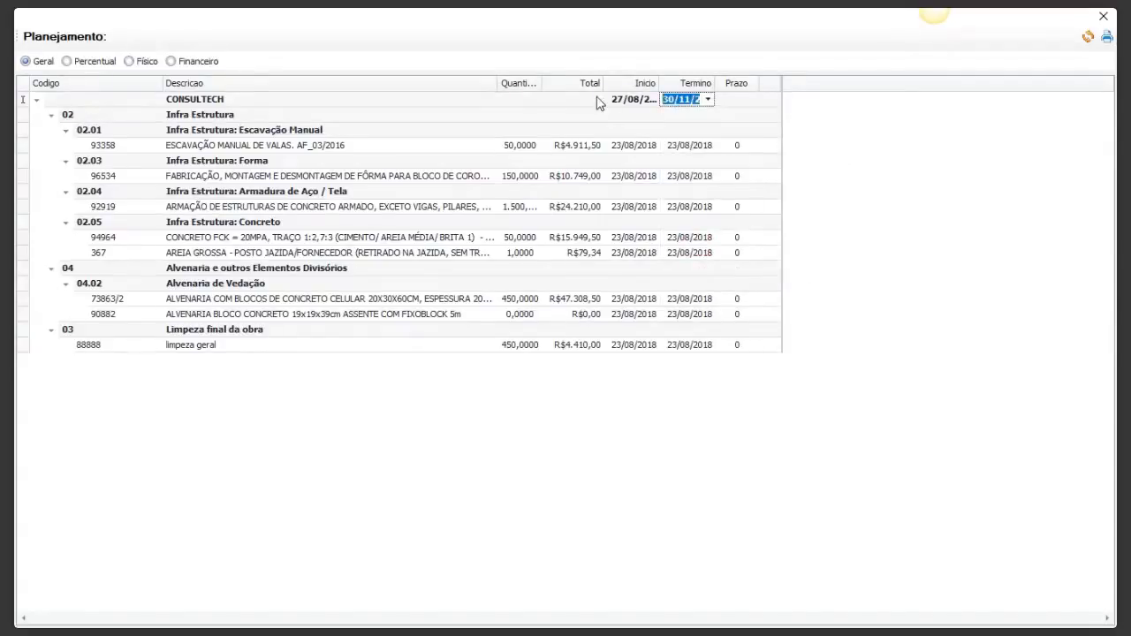
{"action": "left_click", "coordinate": [674, 118]}
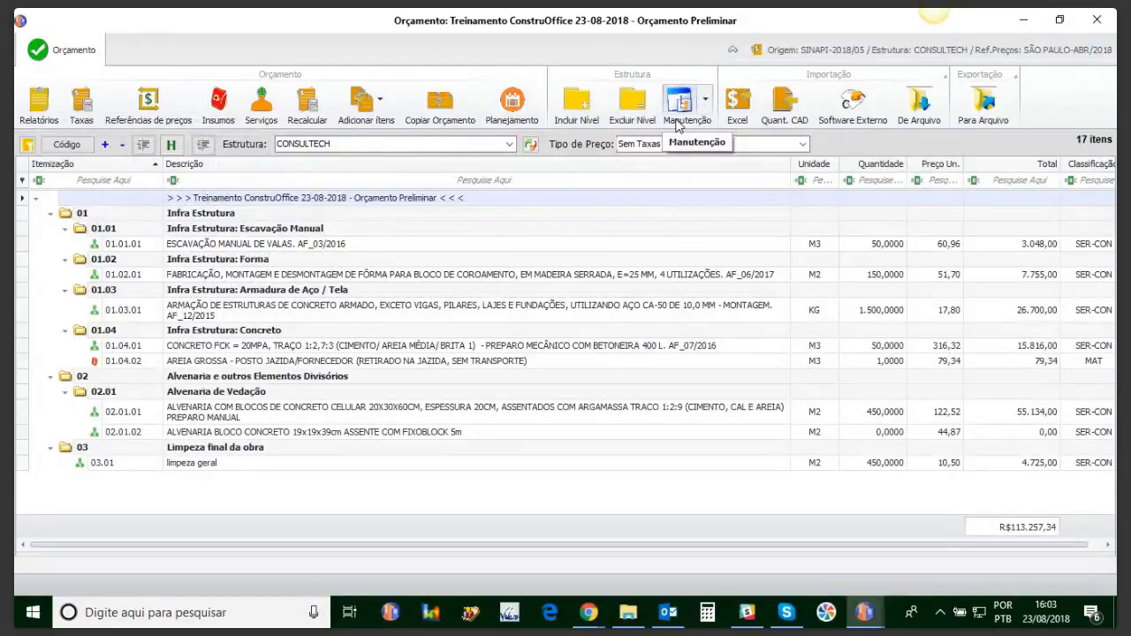
Step: Switch back to the Orçamento budget window and reopen its Planejamento schedule
{"action": "mouse_move", "coordinate": [864, 613]}
{"action": "left_click", "coordinate": [963, 566]}
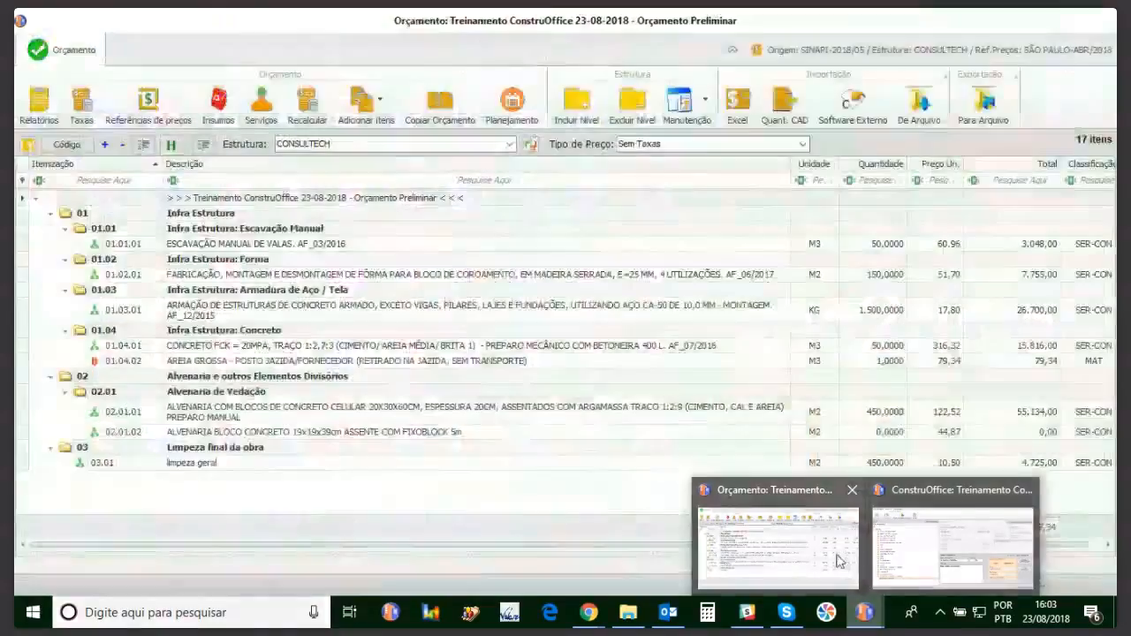
{"action": "left_click", "coordinate": [849, 556]}
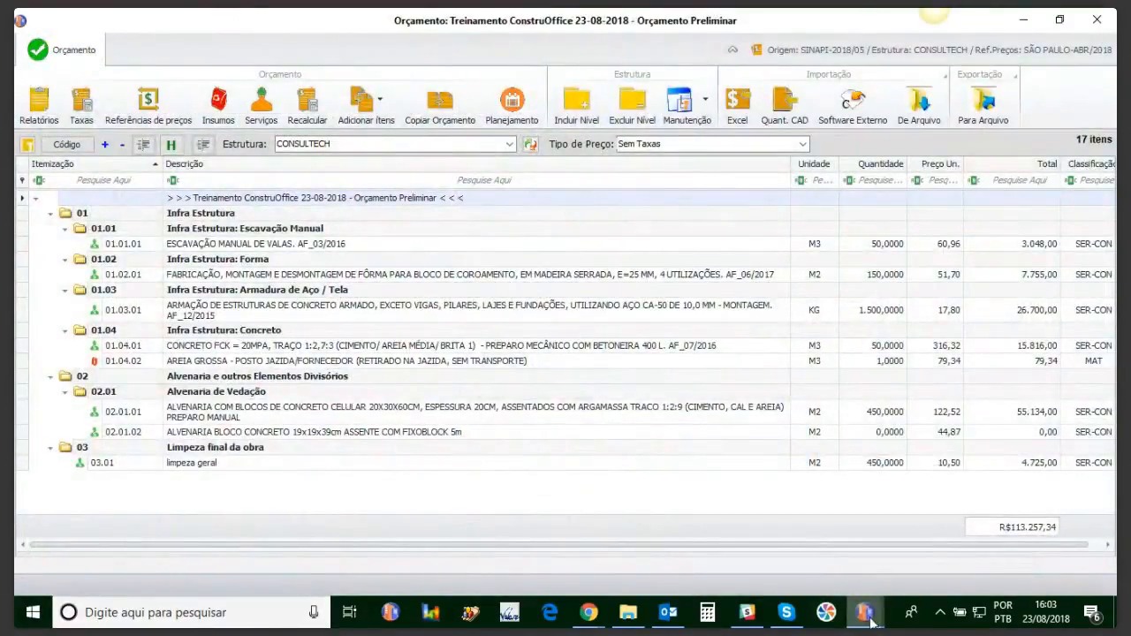
{"action": "mouse_move", "coordinate": [871, 618]}
{"action": "left_click", "coordinate": [954, 548]}
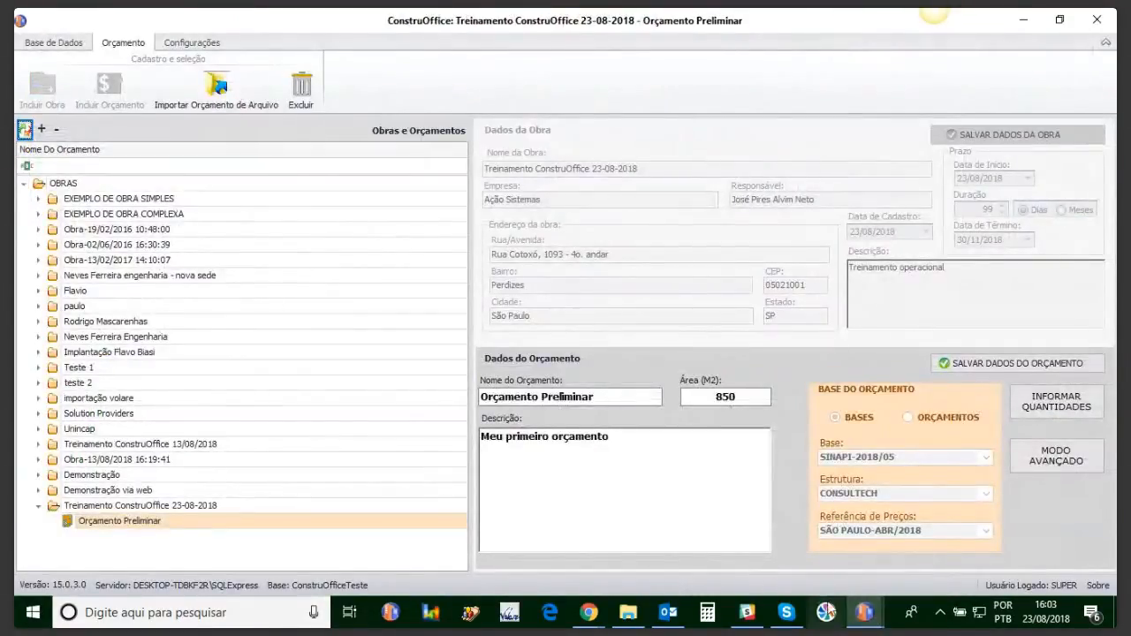
{"action": "left_click", "coordinate": [778, 530]}
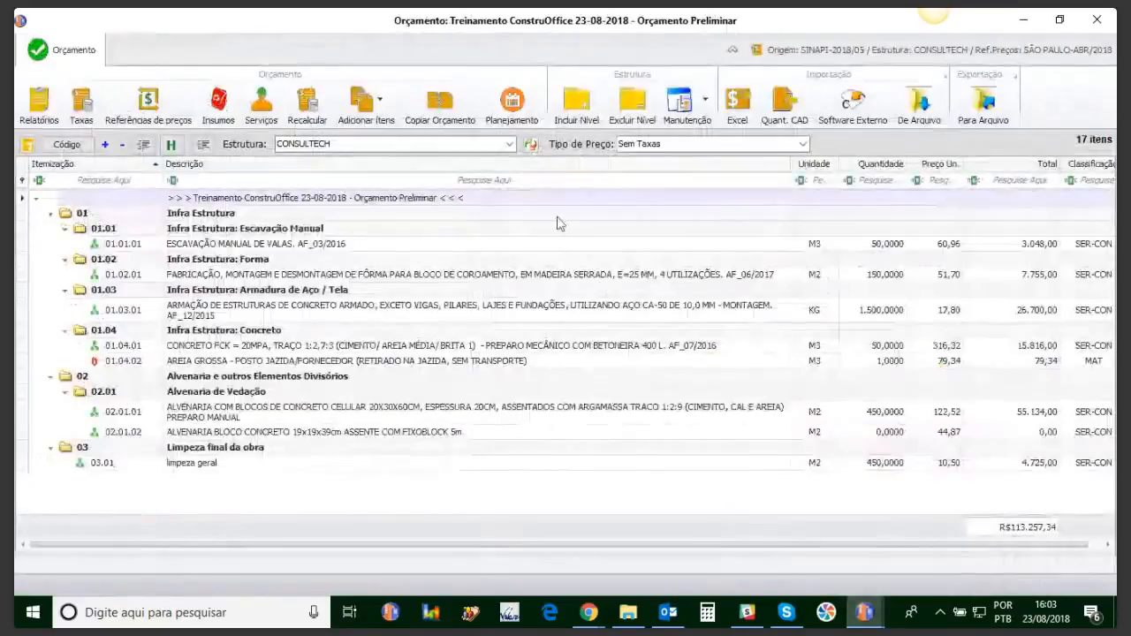
{"action": "left_click", "coordinate": [511, 104]}
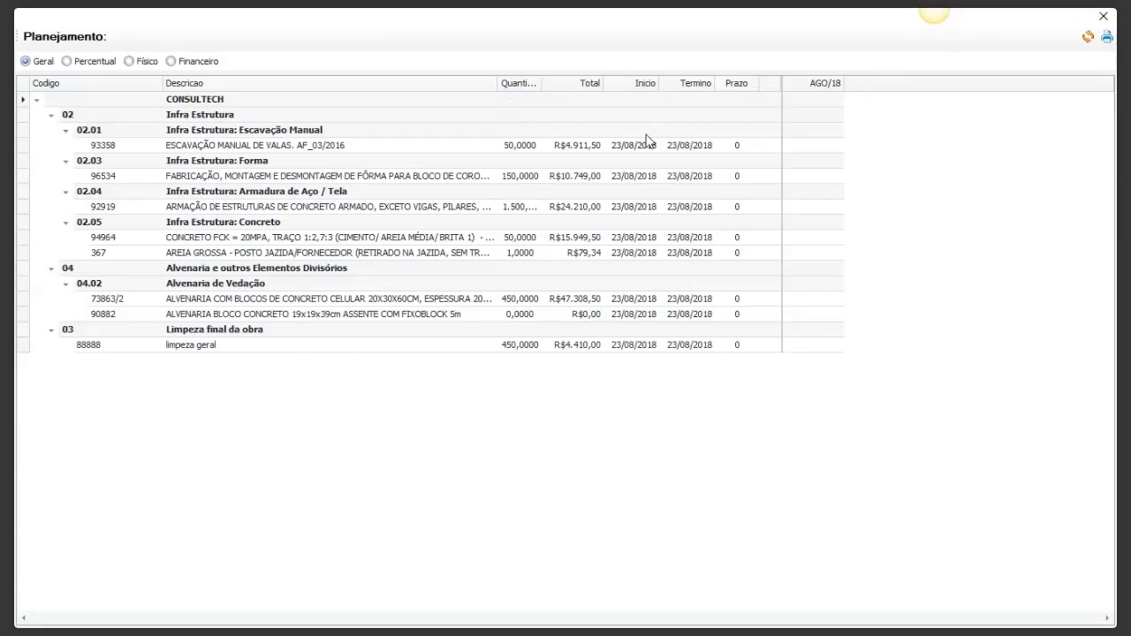
Step: Set the CONSULTECH start date to 03/09/2018
{"action": "left_click", "coordinate": [630, 99]}
{"action": "left_click", "coordinate": [651, 99]}
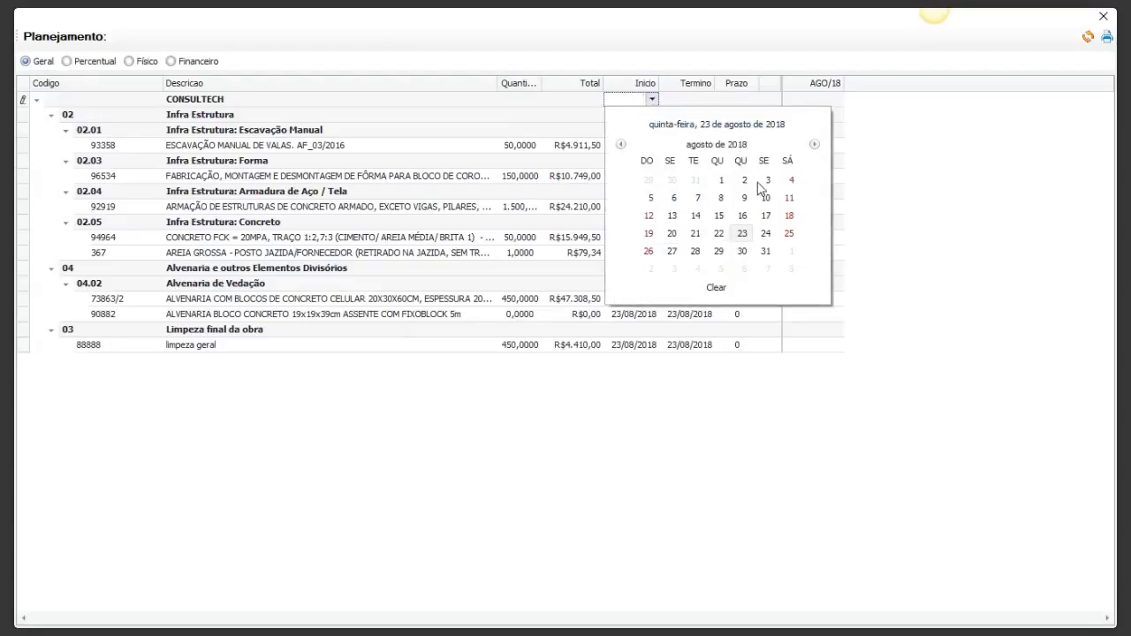
{"action": "left_click", "coordinate": [813, 144]}
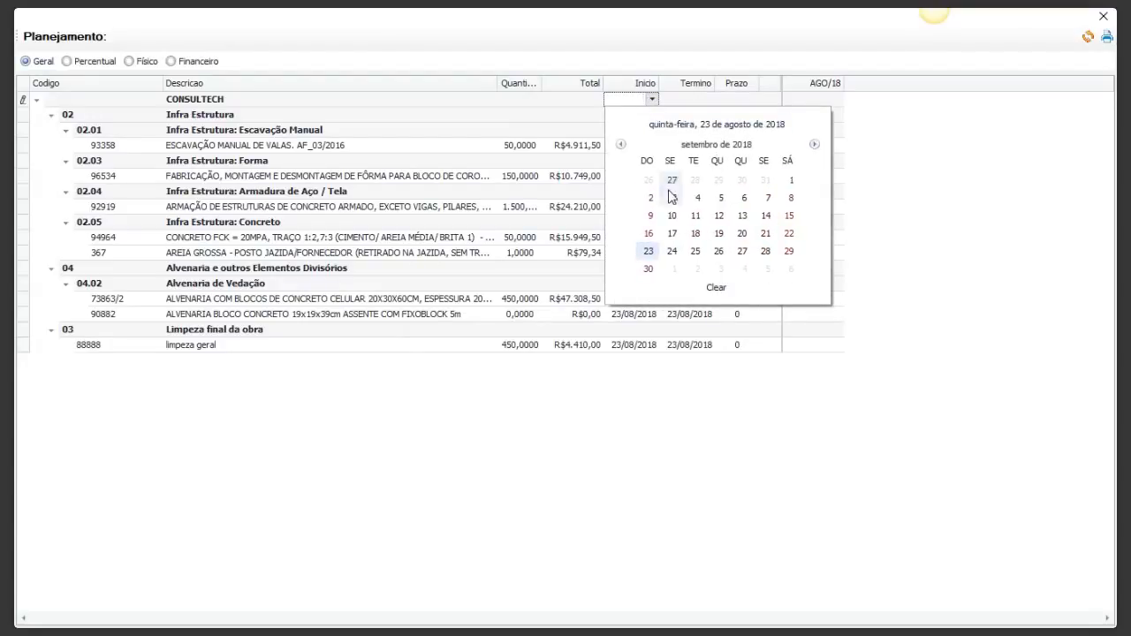
{"action": "left_click", "coordinate": [674, 197]}
Step: Set the CONSULTECH end date to 31/10/2018 and apply the dates to every item
{"action": "left_click", "coordinate": [705, 99]}
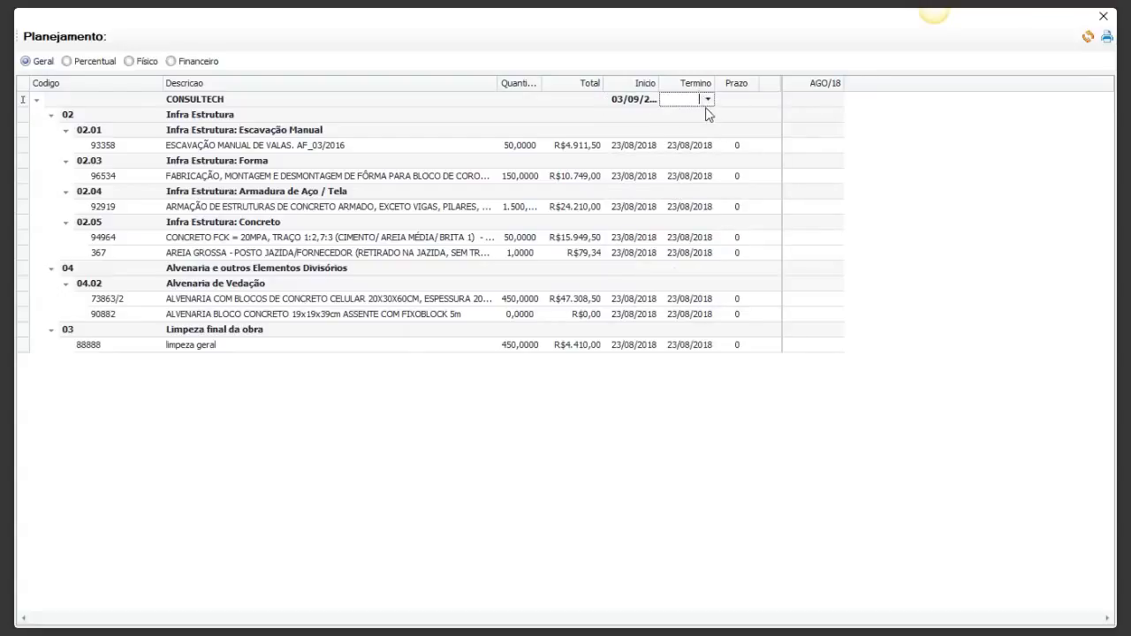
{"action": "left_click", "coordinate": [706, 99]}
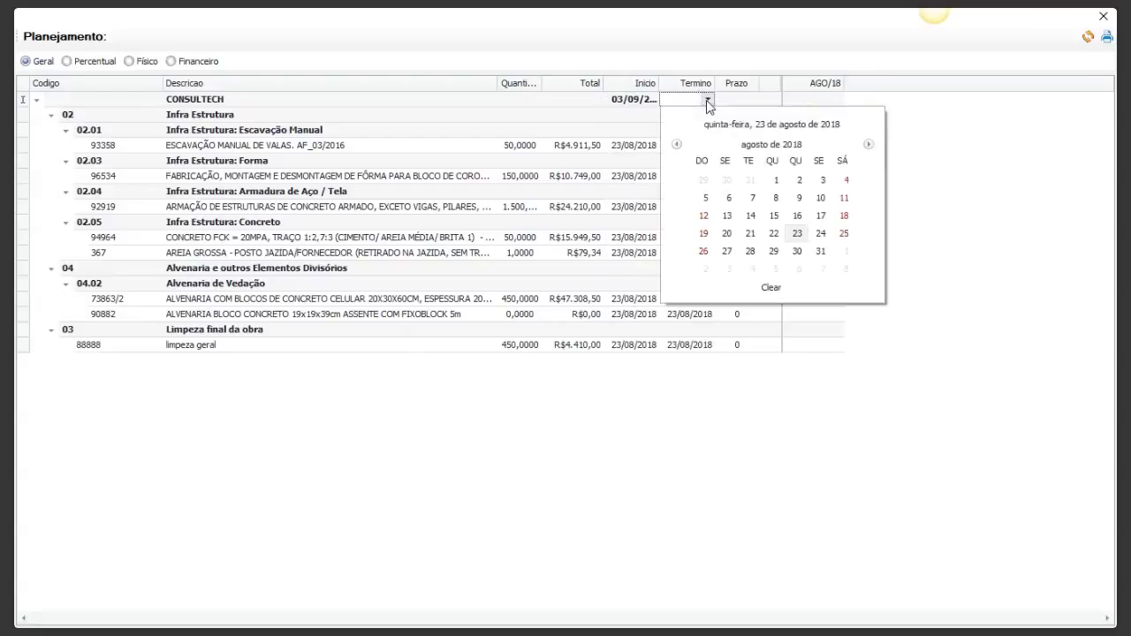
{"action": "left_click", "coordinate": [868, 144]}
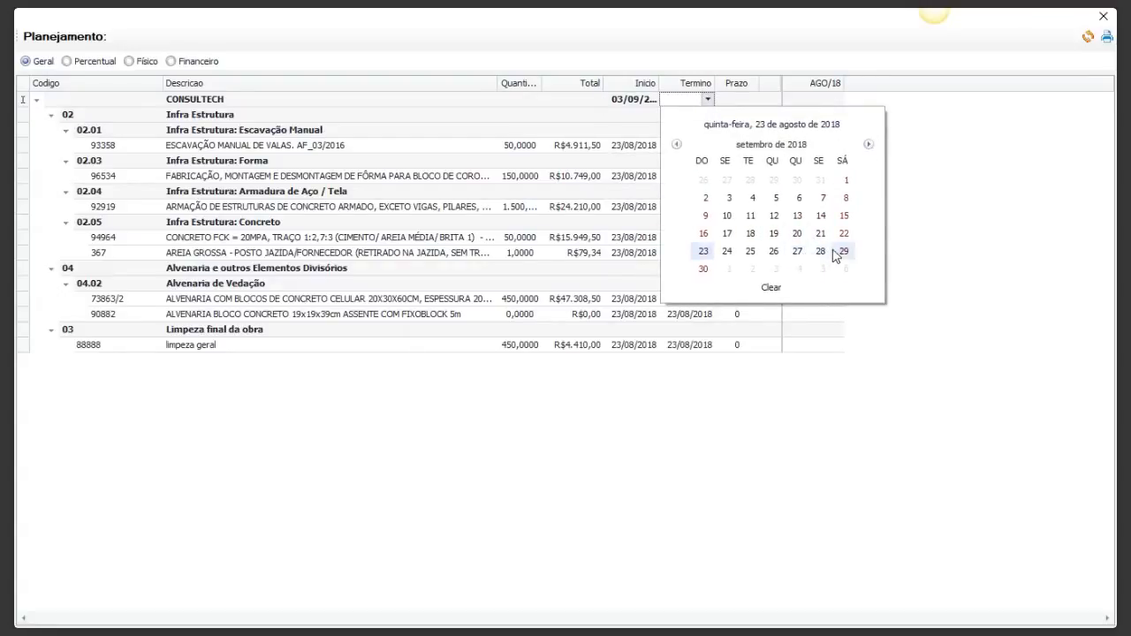
{"action": "left_click", "coordinate": [868, 144]}
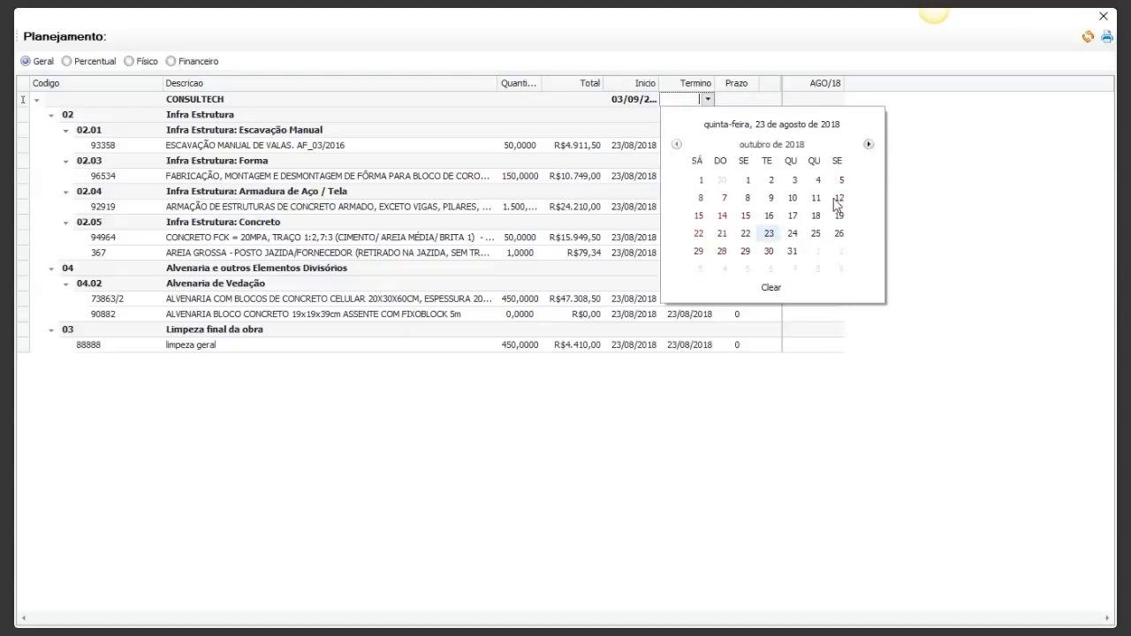
{"action": "left_click", "coordinate": [783, 254]}
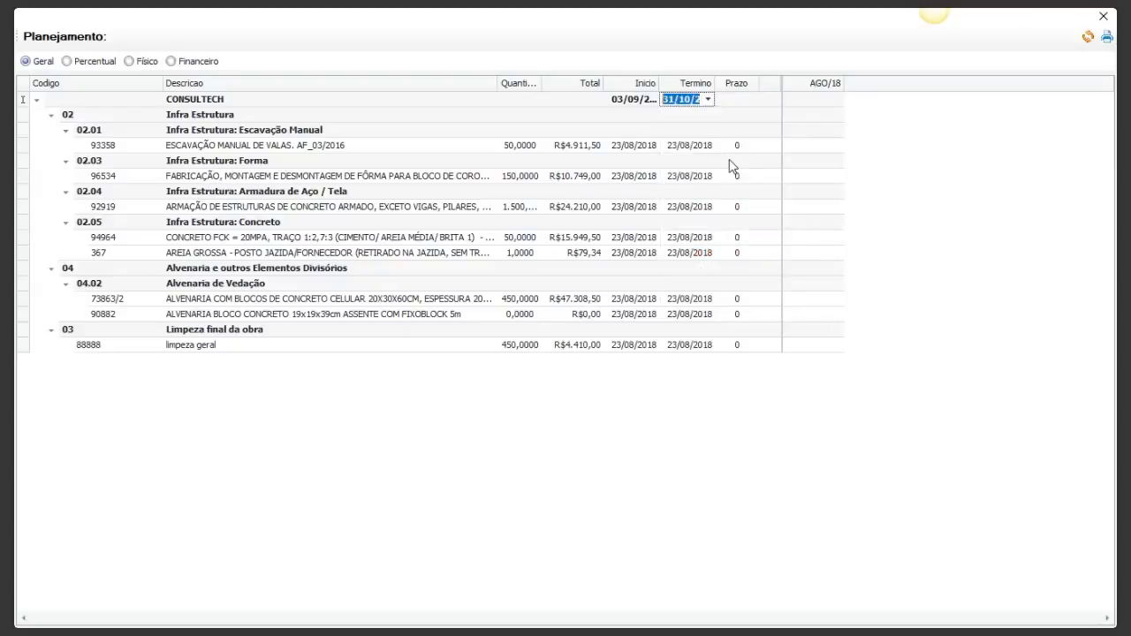
{"action": "left_click", "coordinate": [678, 119]}
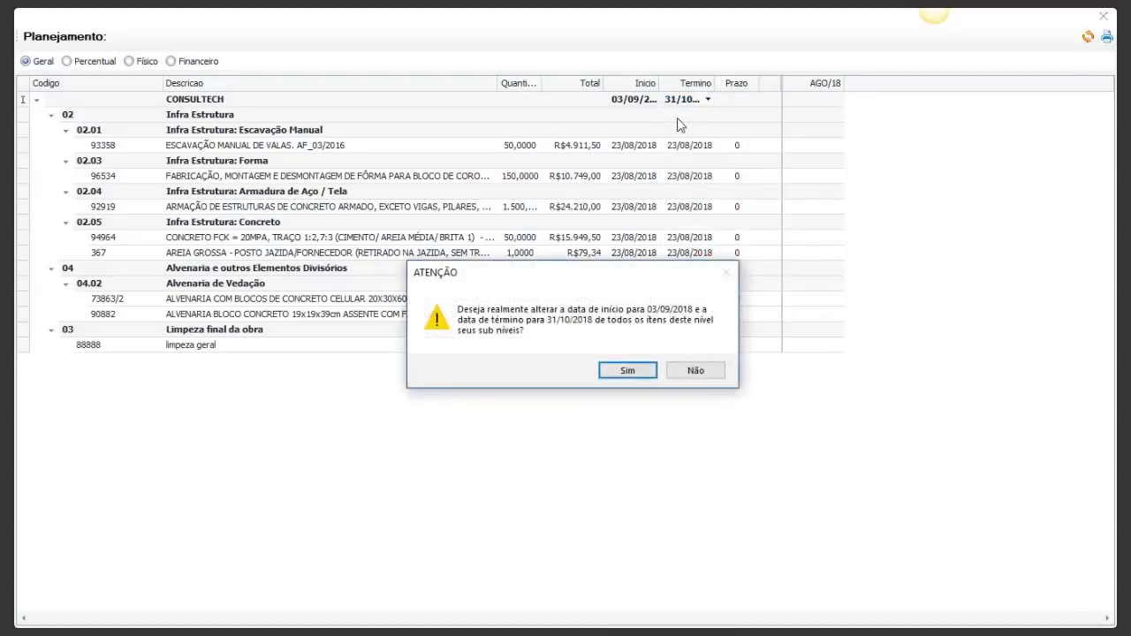
{"action": "left_click", "coordinate": [632, 373]}
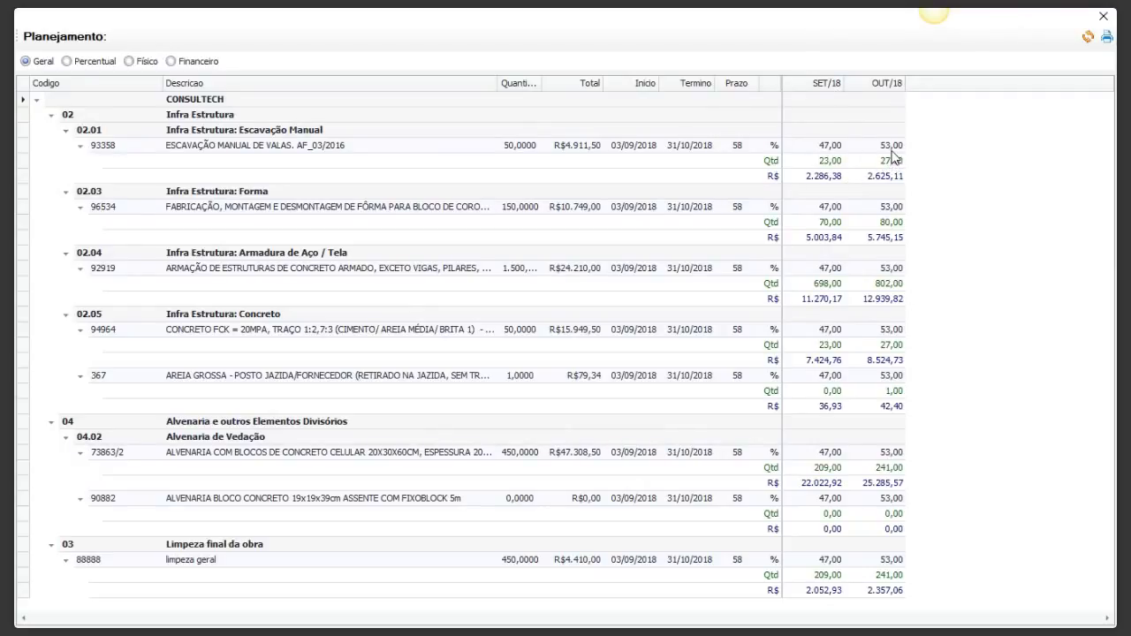
Step: Give excavation item 93358 a 60% share in SET/18
{"action": "left_click", "coordinate": [824, 149]}
{"action": "type", "text": "60"}
{"action": "key", "text": "Return"}
Step: Change formwork item 96534's duration from 58 to 90 days
{"action": "left_click", "coordinate": [737, 207]}
{"action": "left_click_drag", "start_coordinate": [746, 206], "coordinate": [707, 212]}
{"action": "type", "text": "90"}
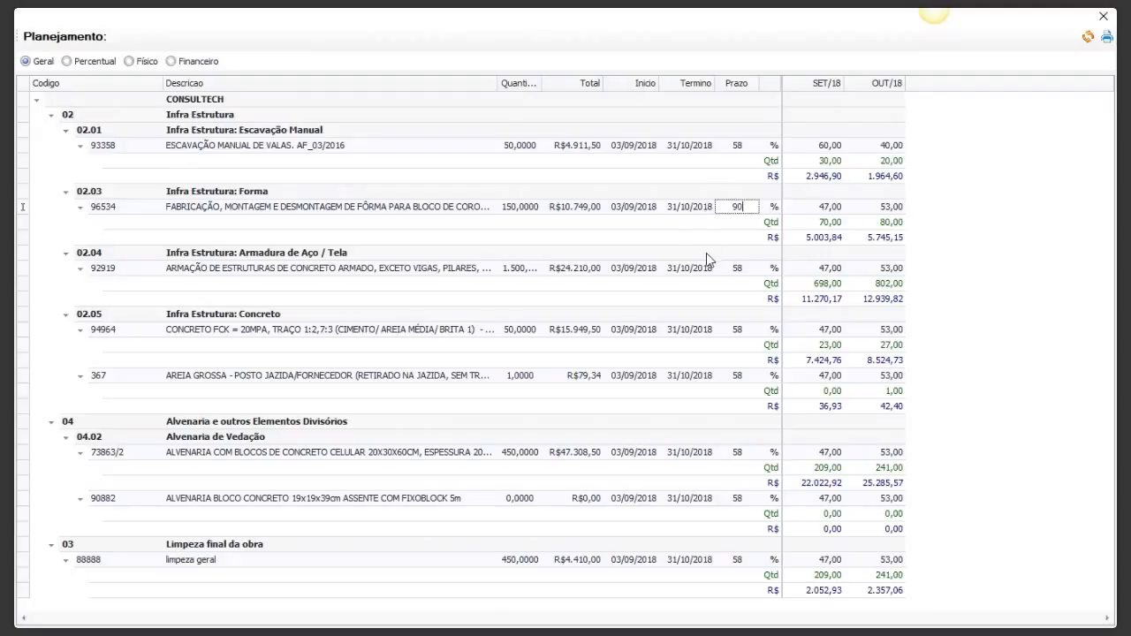
{"action": "left_click", "coordinate": [686, 222]}
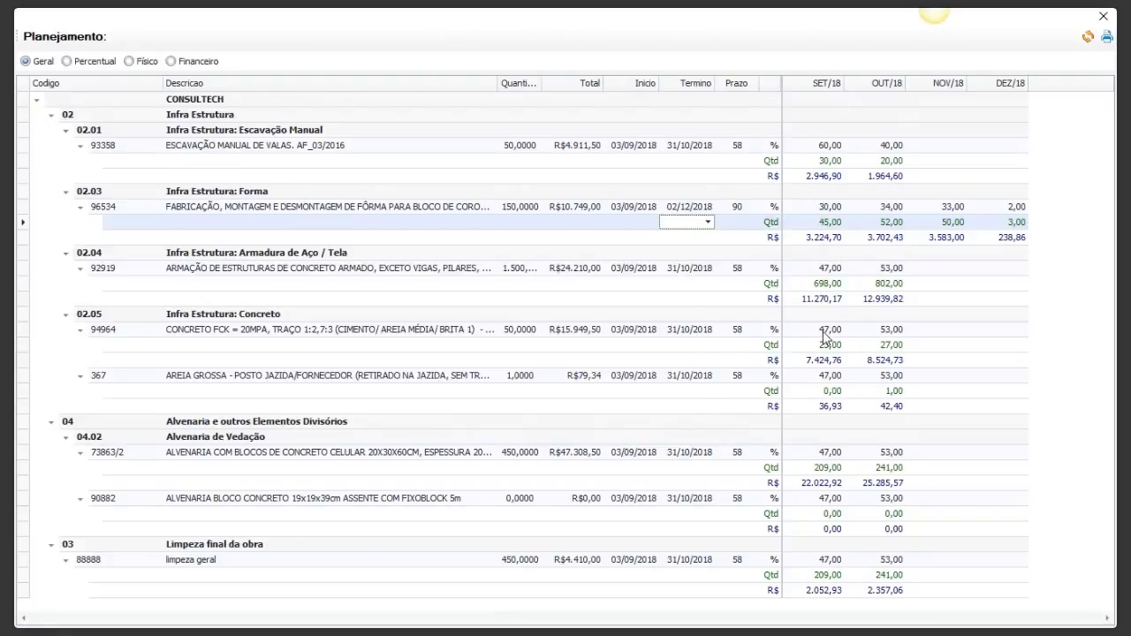
Step: Set concrete item 94964's start date to 08/10/2018
{"action": "double_click", "coordinate": [636, 330]}
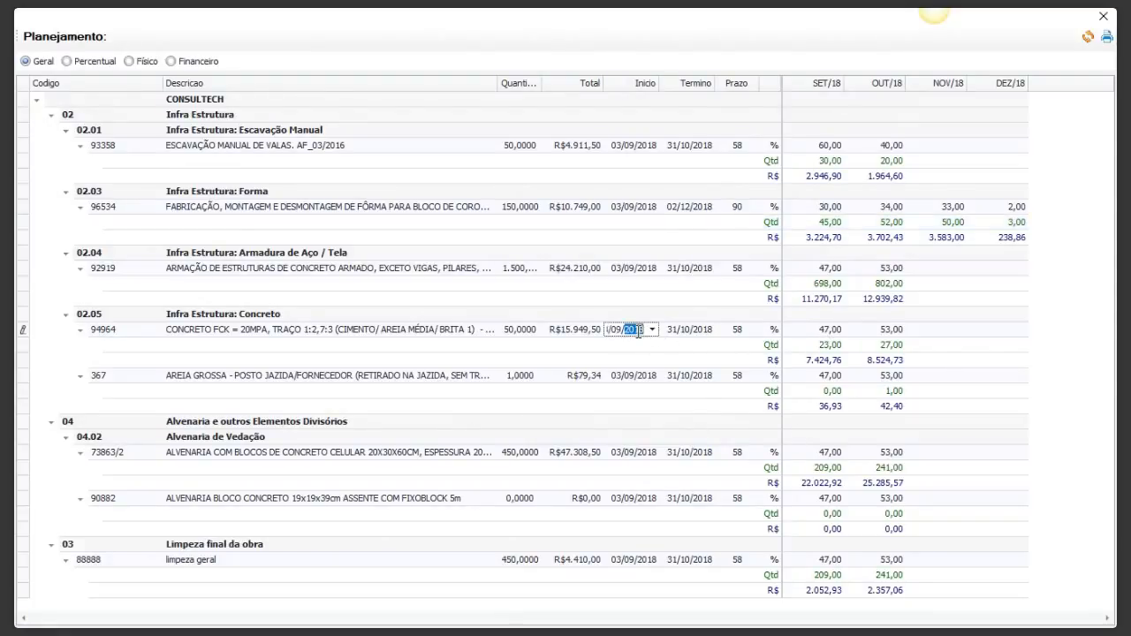
{"action": "left_click", "coordinate": [653, 329]}
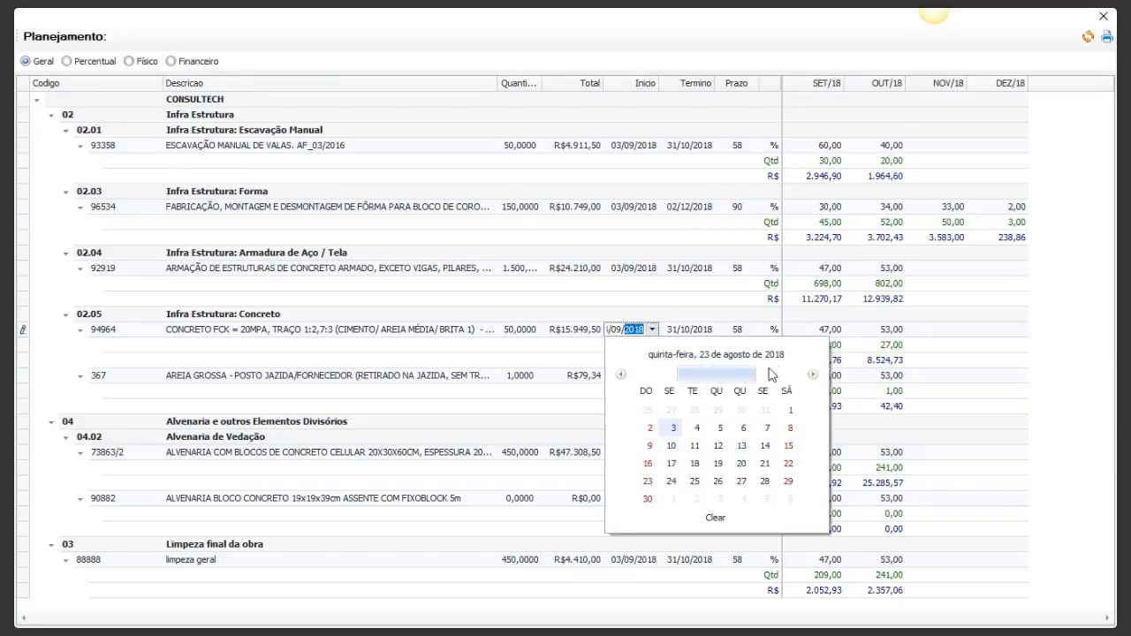
{"action": "left_click", "coordinate": [812, 375]}
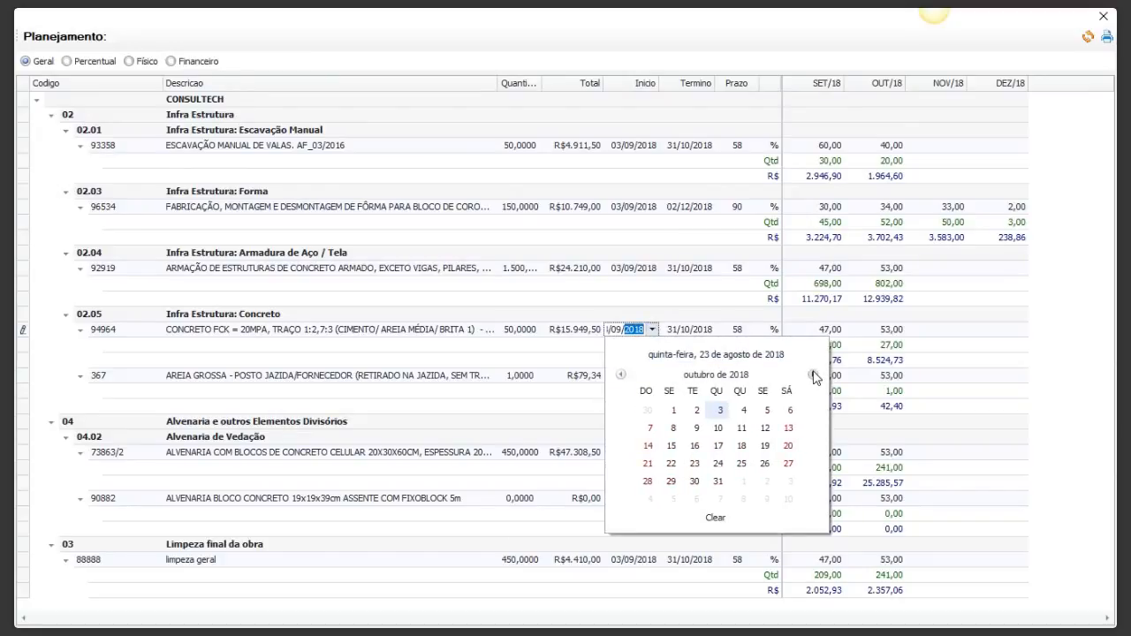
{"action": "left_click", "coordinate": [672, 428]}
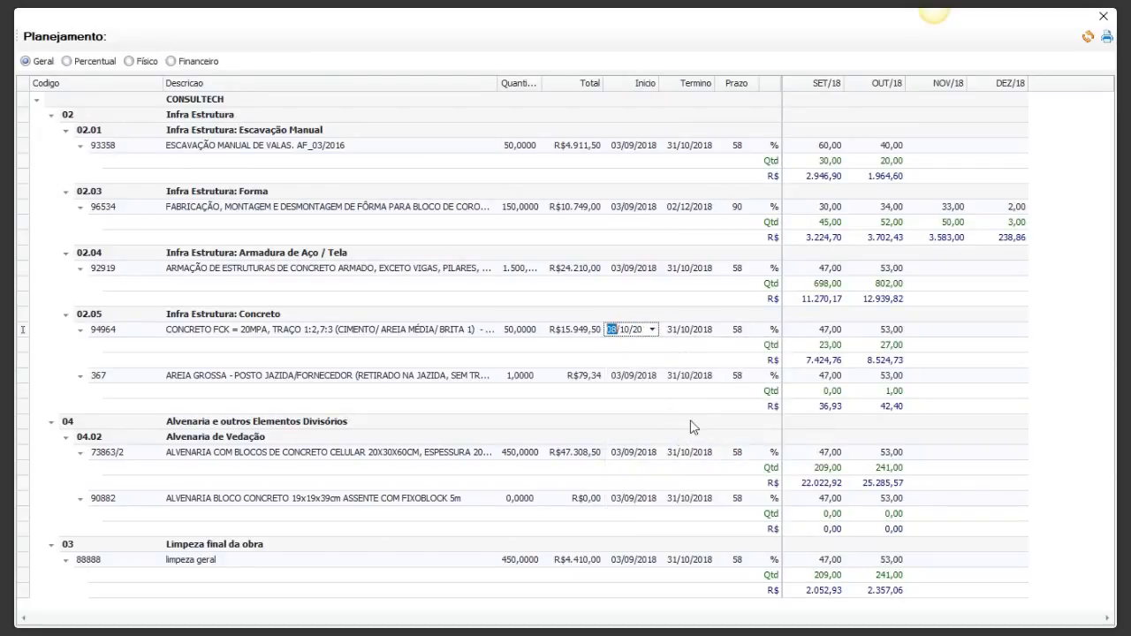
Step: Set concrete item 94964's end date to 19/11/2018 and recompute its monthly split
{"action": "left_click", "coordinate": [698, 330]}
{"action": "left_click", "coordinate": [707, 329]}
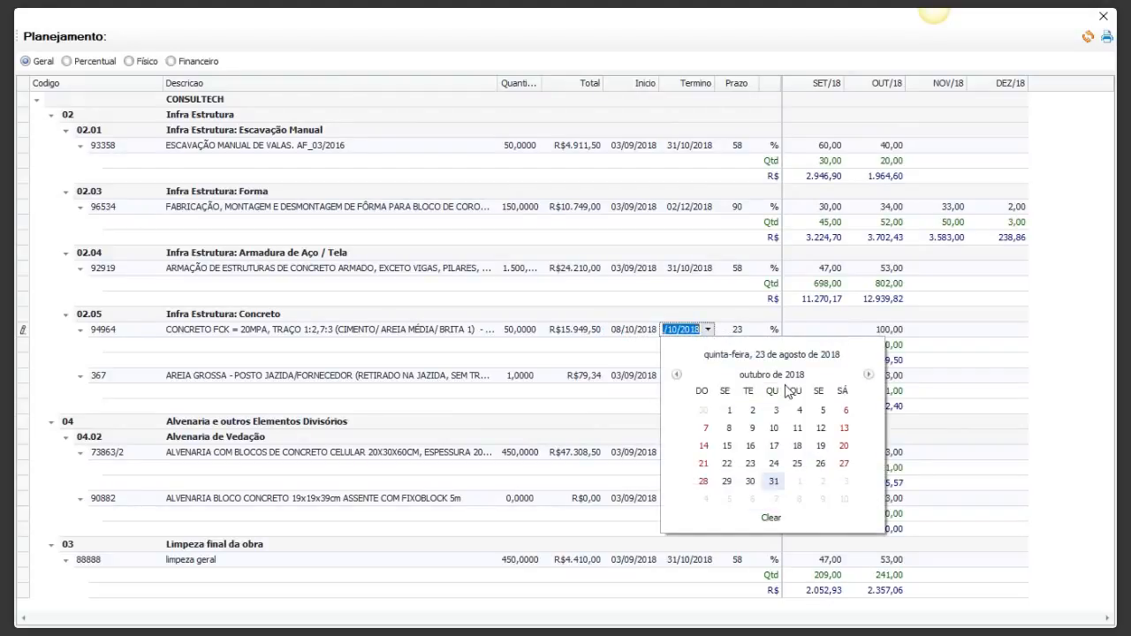
{"action": "left_click", "coordinate": [868, 374]}
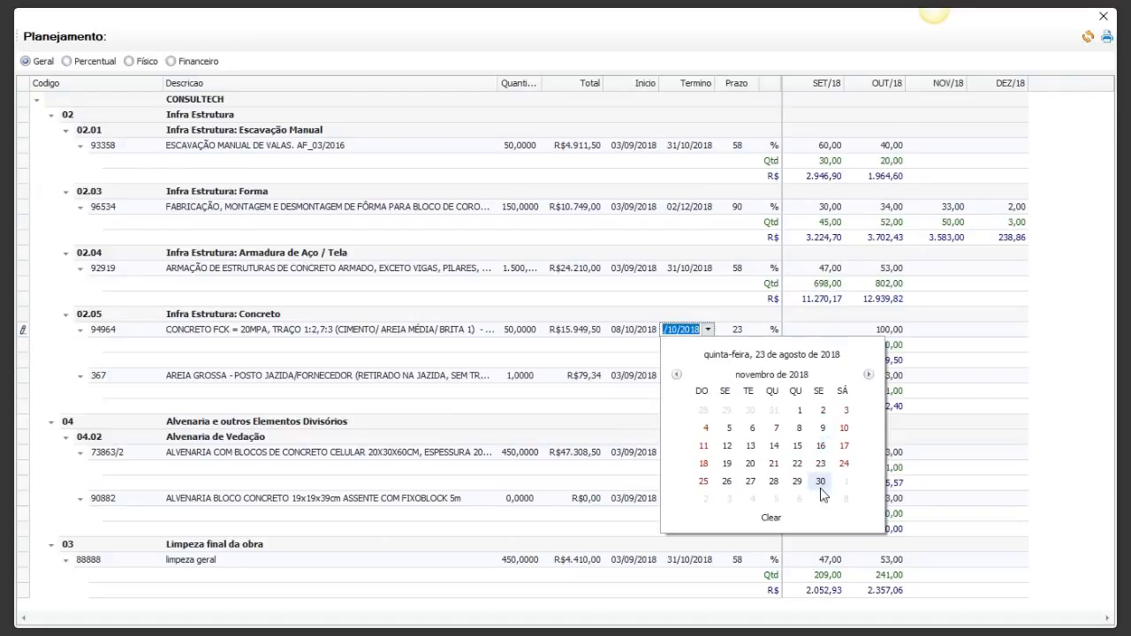
{"action": "left_click", "coordinate": [726, 463]}
{"action": "left_click", "coordinate": [694, 346]}
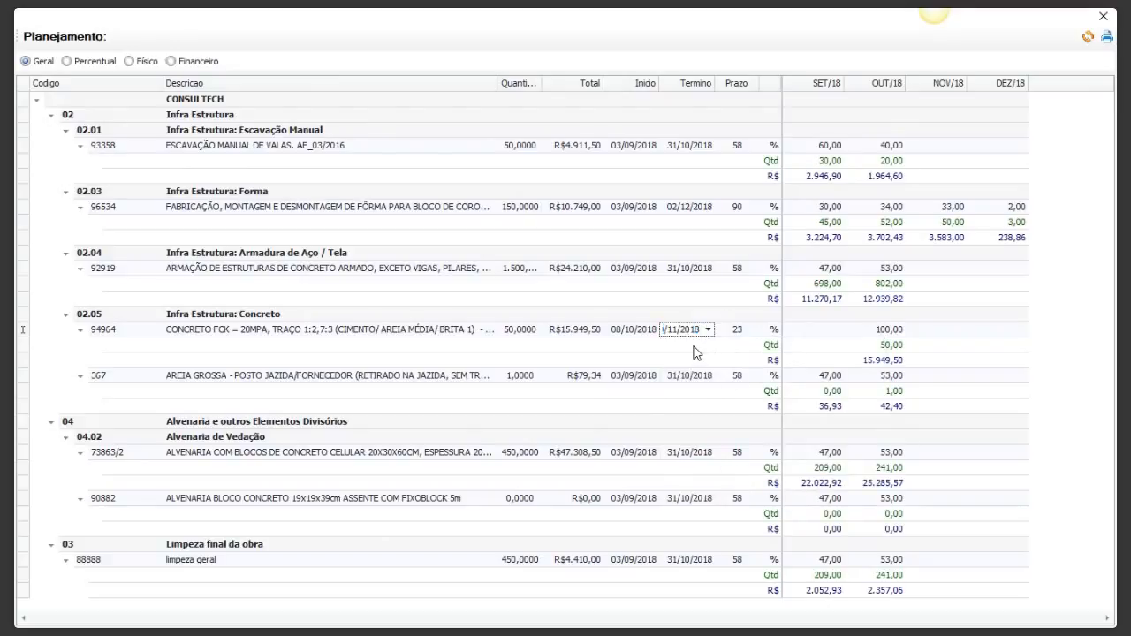
{"action": "left_click", "coordinate": [694, 348]}
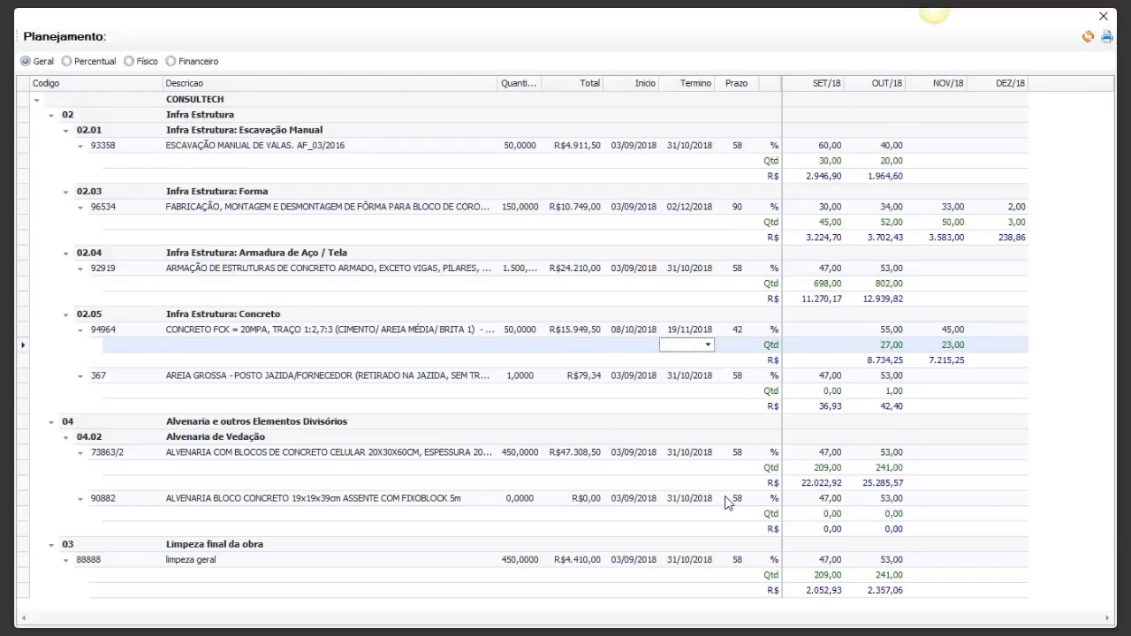
{"action": "left_click", "coordinate": [67, 62]}
{"action": "left_click", "coordinate": [68, 62]}
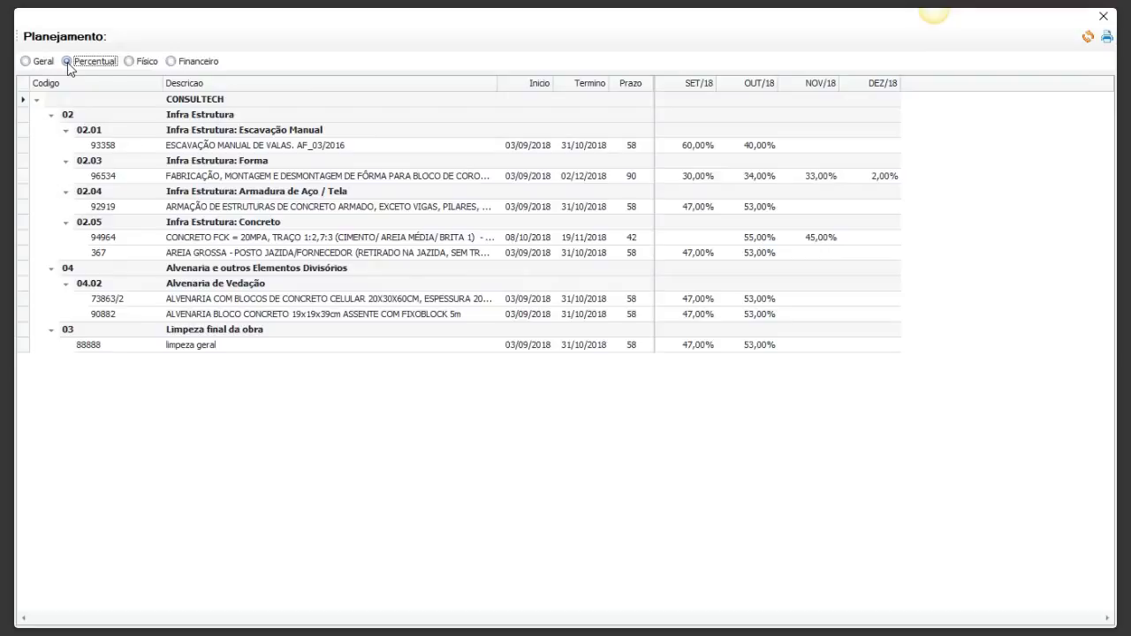
{"action": "left_click", "coordinate": [128, 62]}
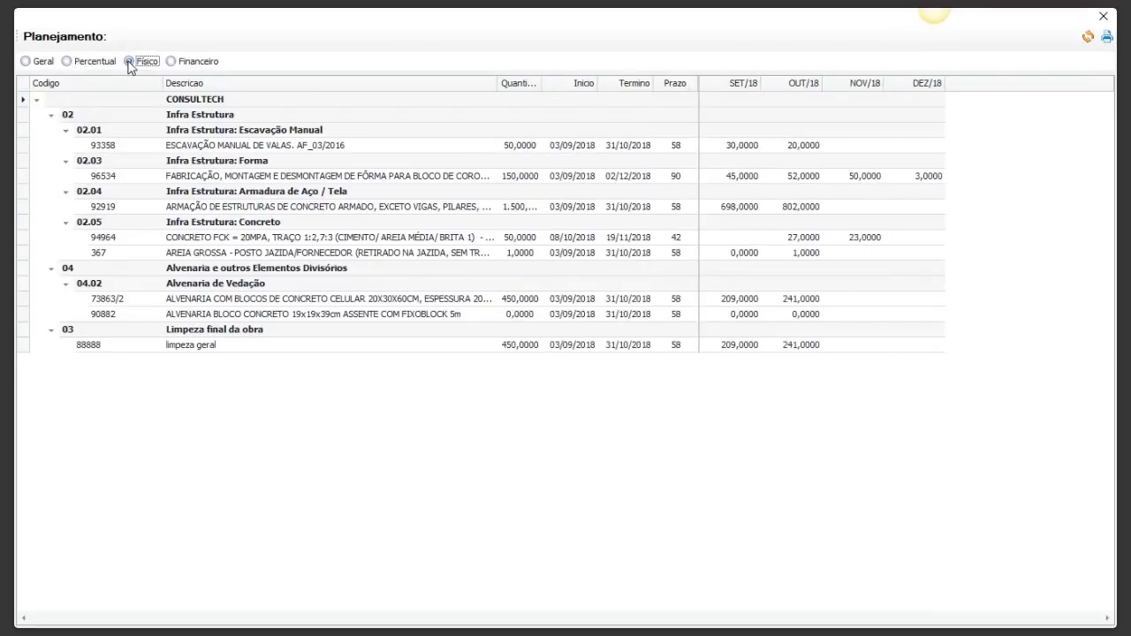
{"action": "left_click", "coordinate": [172, 62]}
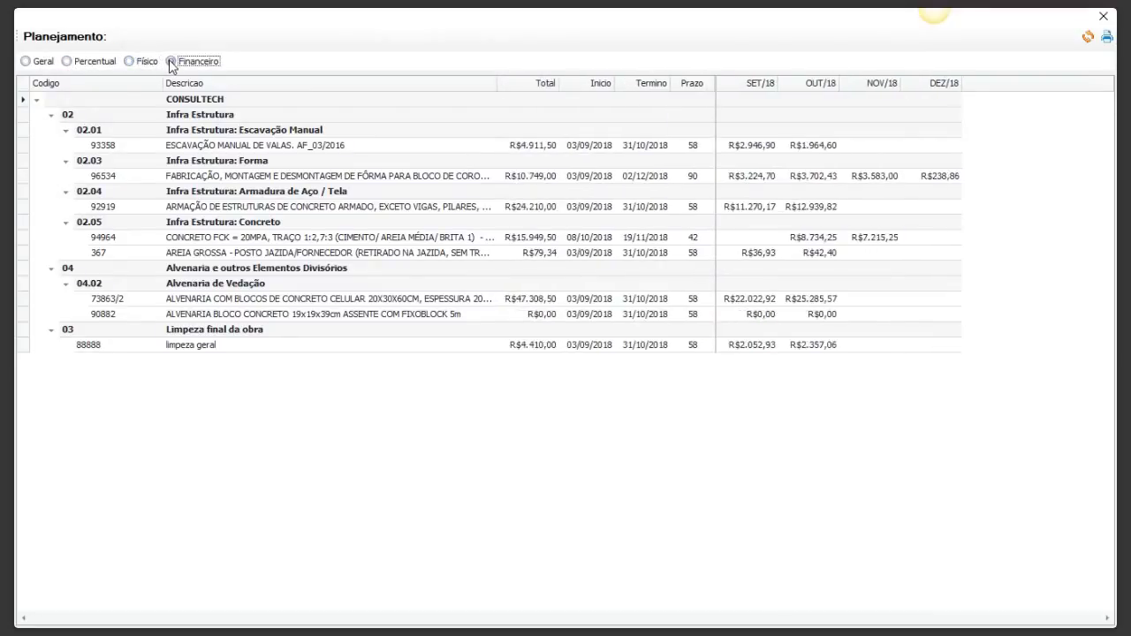
{"action": "left_click", "coordinate": [36, 64]}
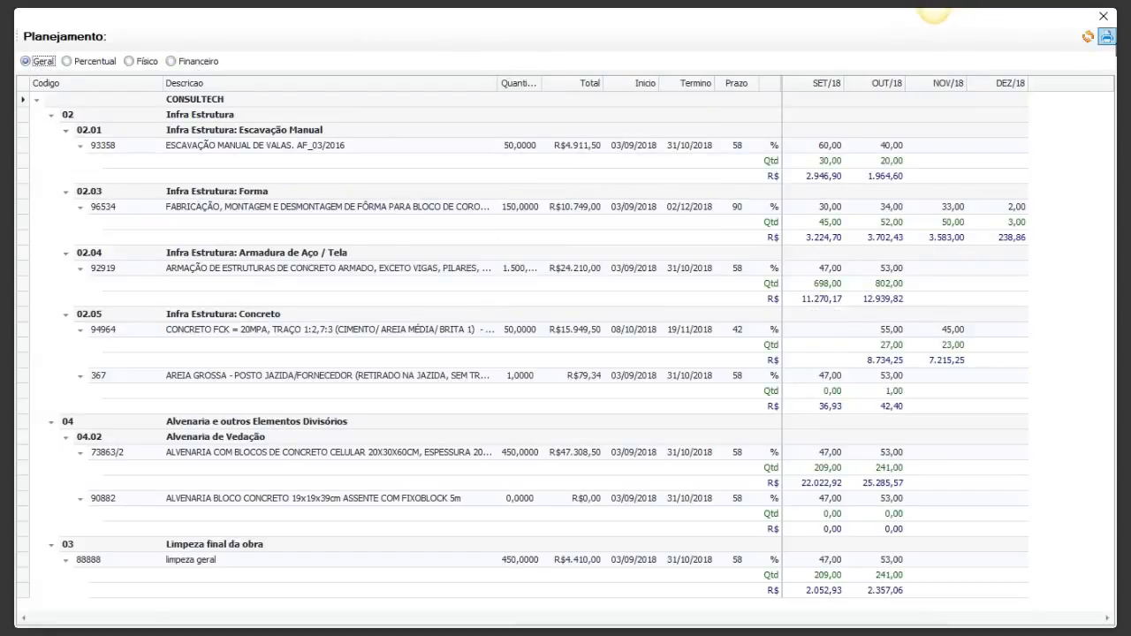
{"action": "left_click", "coordinate": [1111, 42]}
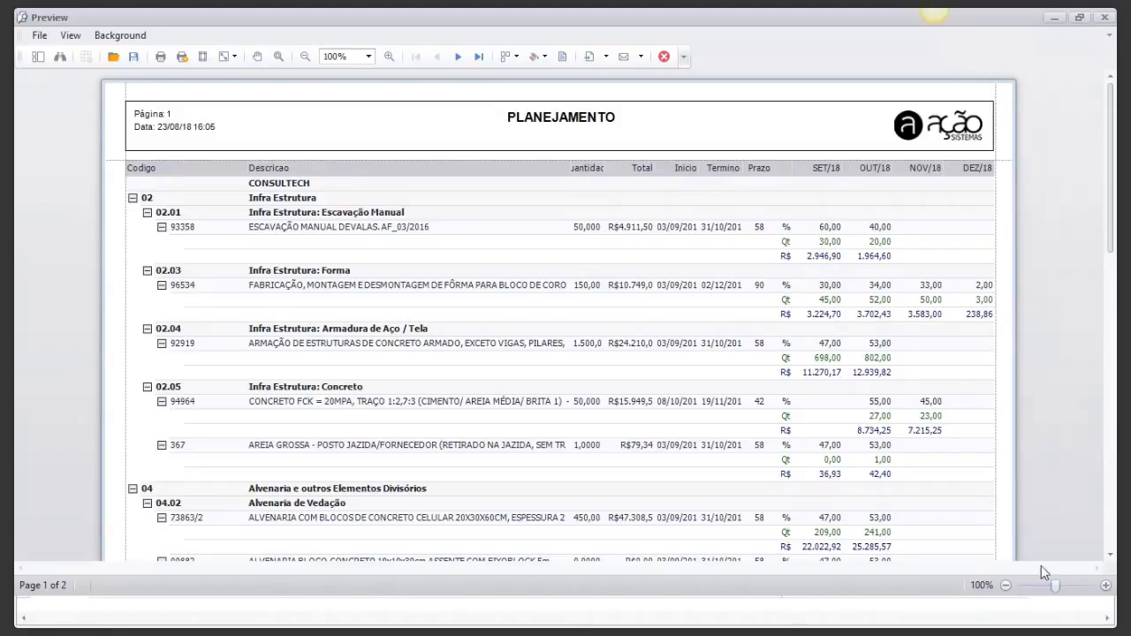
{"action": "left_click_drag", "start_coordinate": [1047, 584], "coordinate": [1058, 579]}
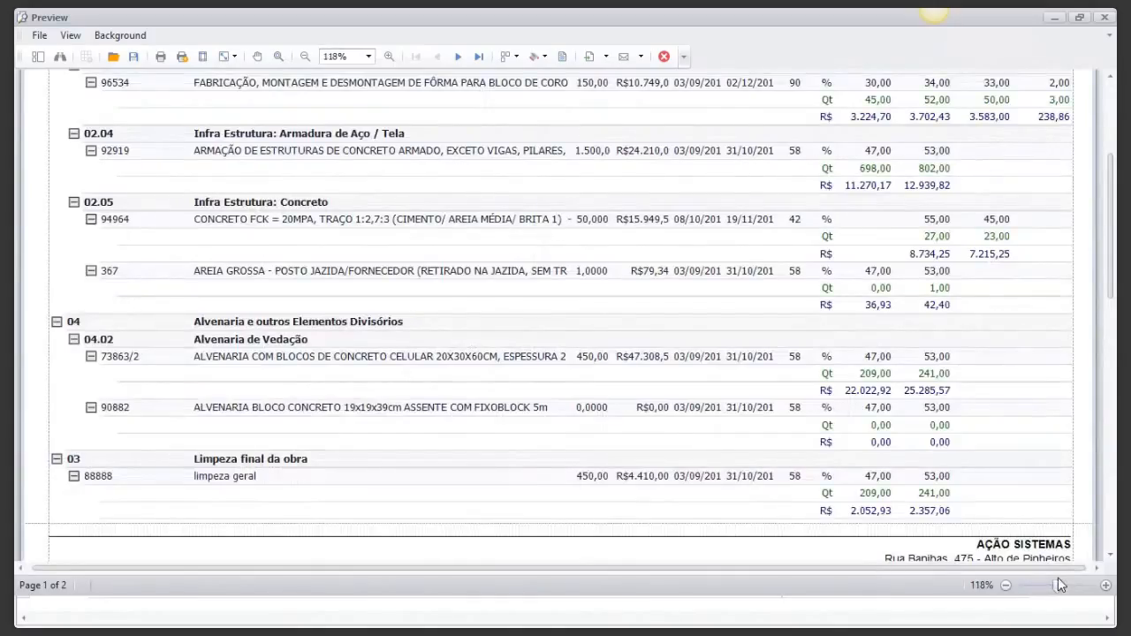
{"action": "left_click_drag", "start_coordinate": [1111, 253], "coordinate": [1111, 175]}
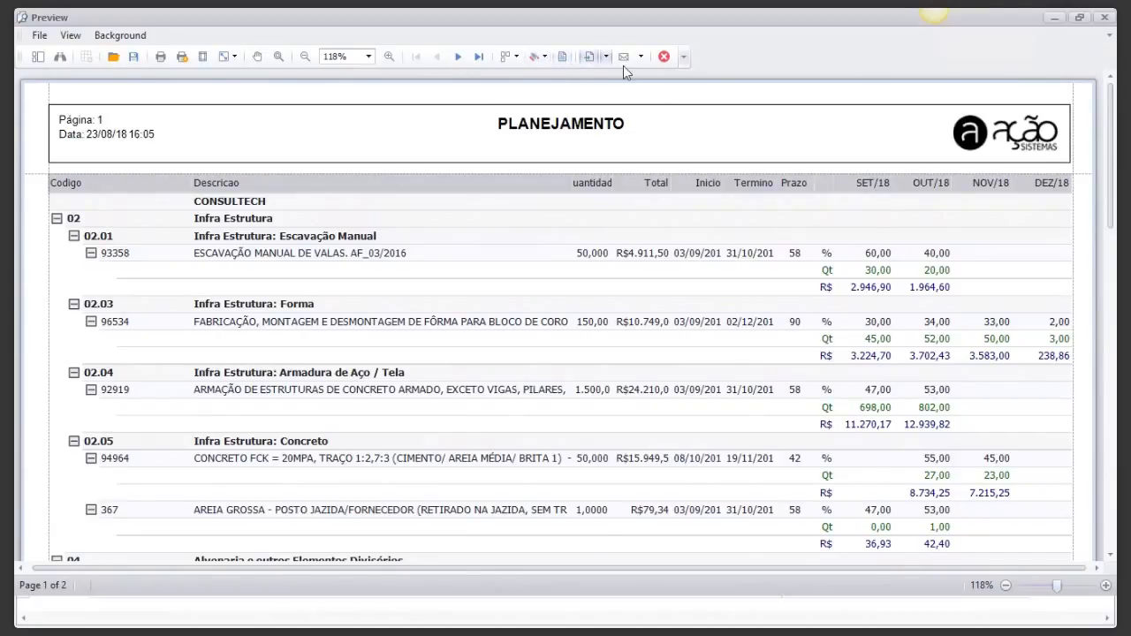
{"action": "left_click", "coordinate": [664, 58]}
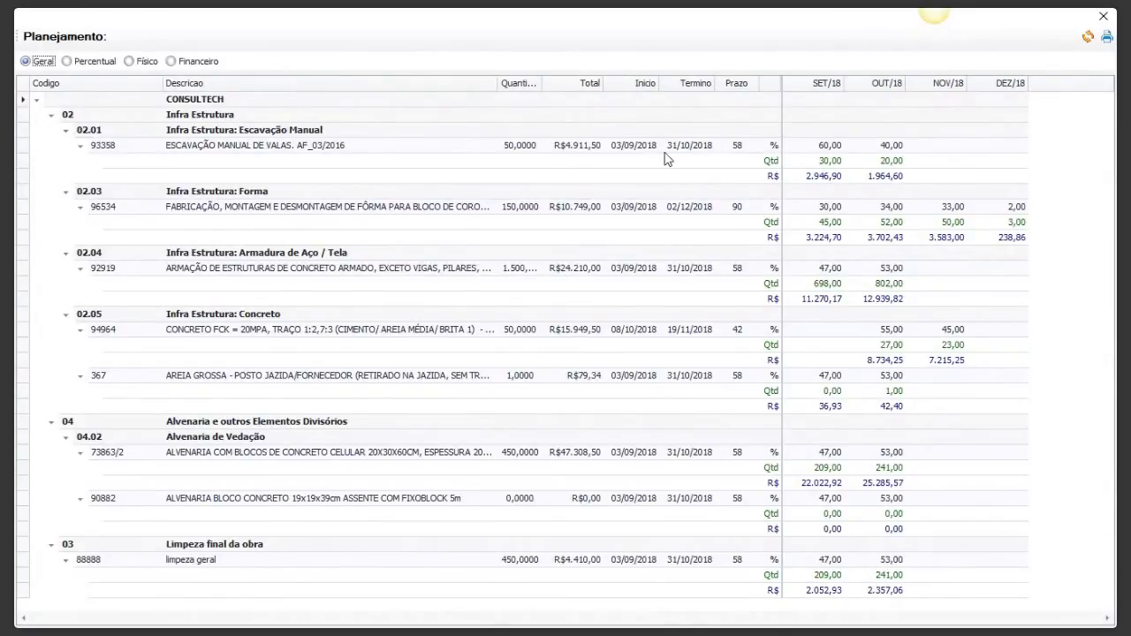
Step: Set group 02 Infra Estrutura's start date to 10/09/2018
{"action": "left_click", "coordinate": [590, 118]}
{"action": "left_click", "coordinate": [636, 118]}
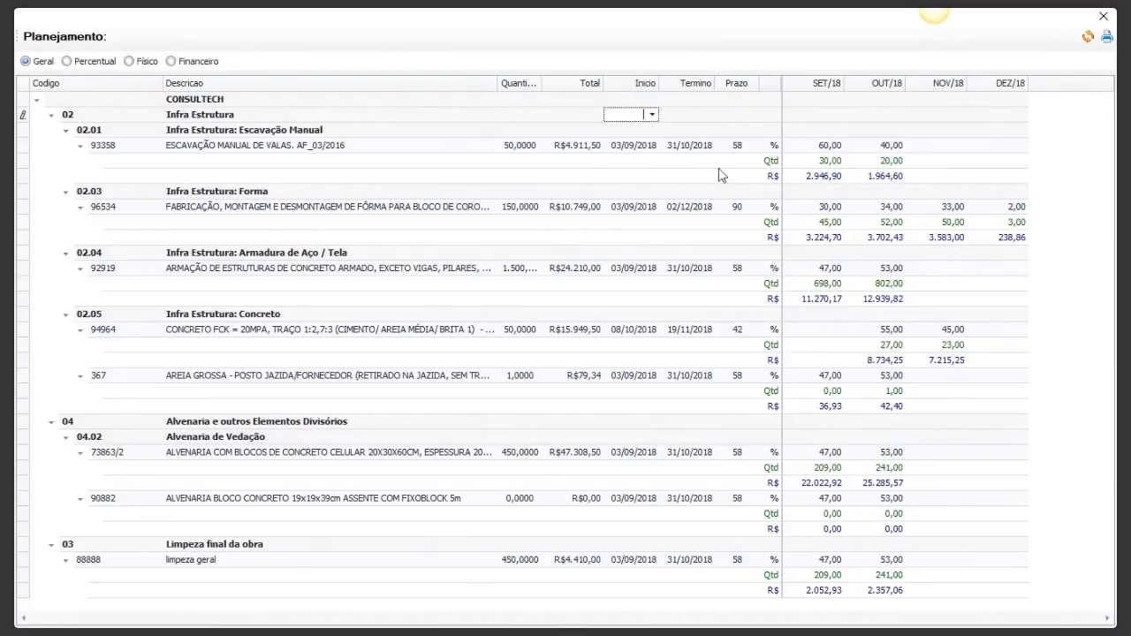
{"action": "left_click", "coordinate": [652, 115]}
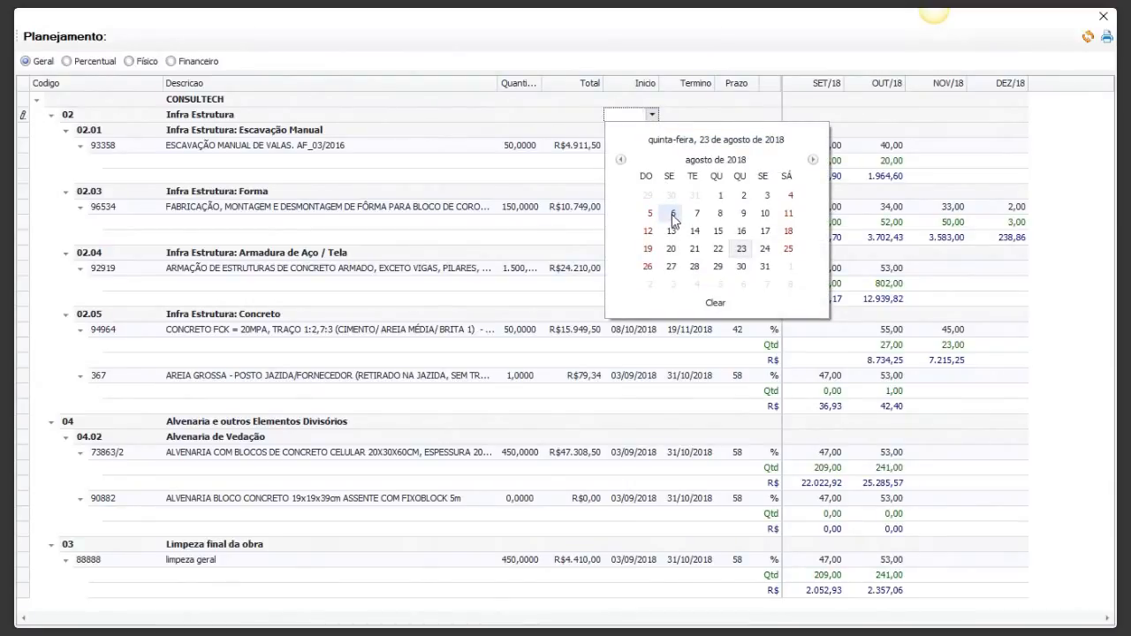
{"action": "left_click", "coordinate": [812, 160]}
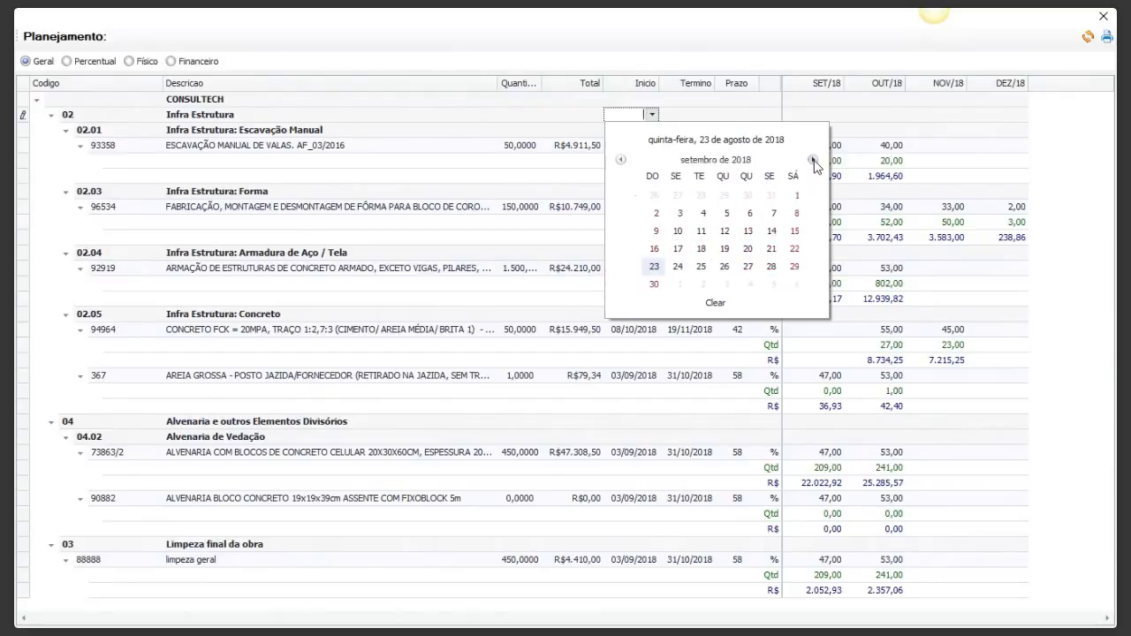
{"action": "left_click", "coordinate": [670, 232]}
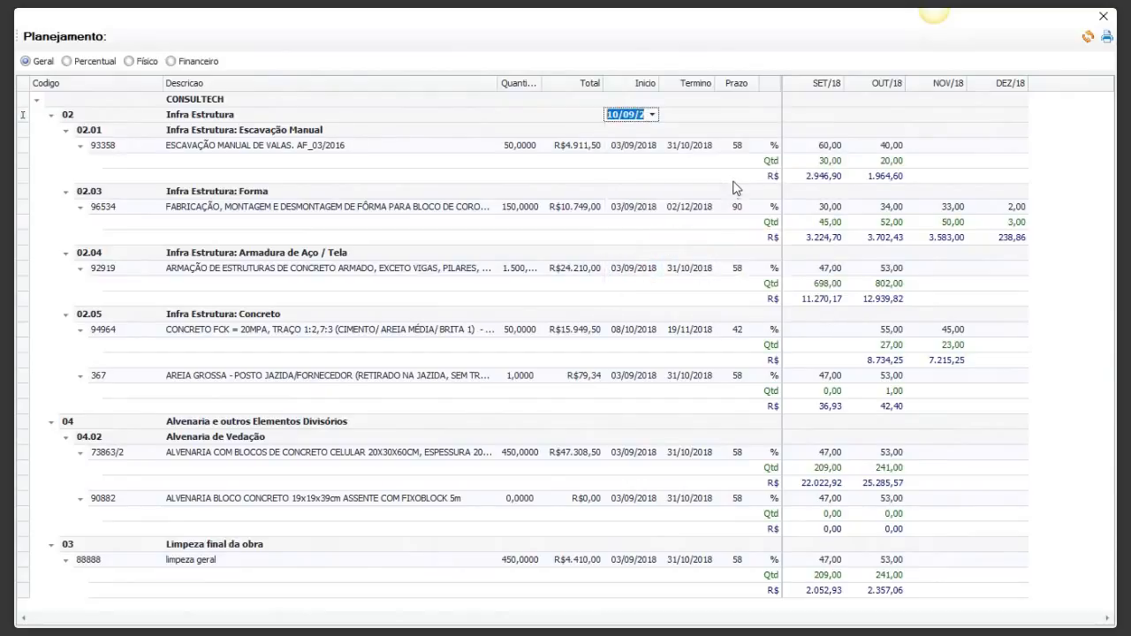
Step: Set group 02's end date to 10/10/2018 and apply it to all its items
{"action": "left_click", "coordinate": [697, 115]}
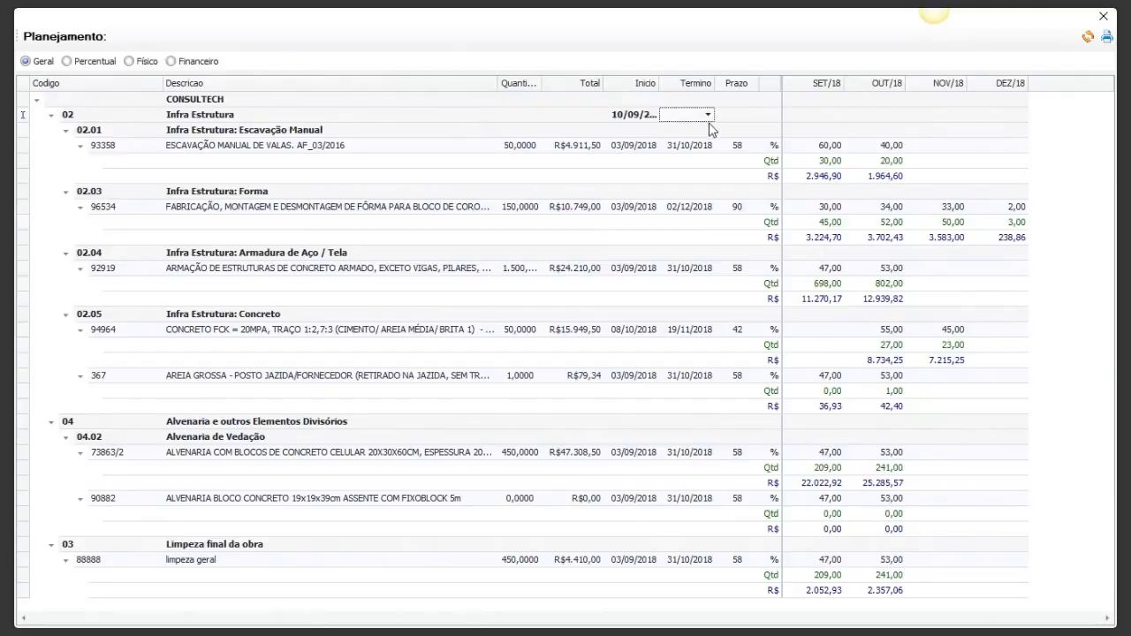
{"action": "left_click", "coordinate": [708, 118]}
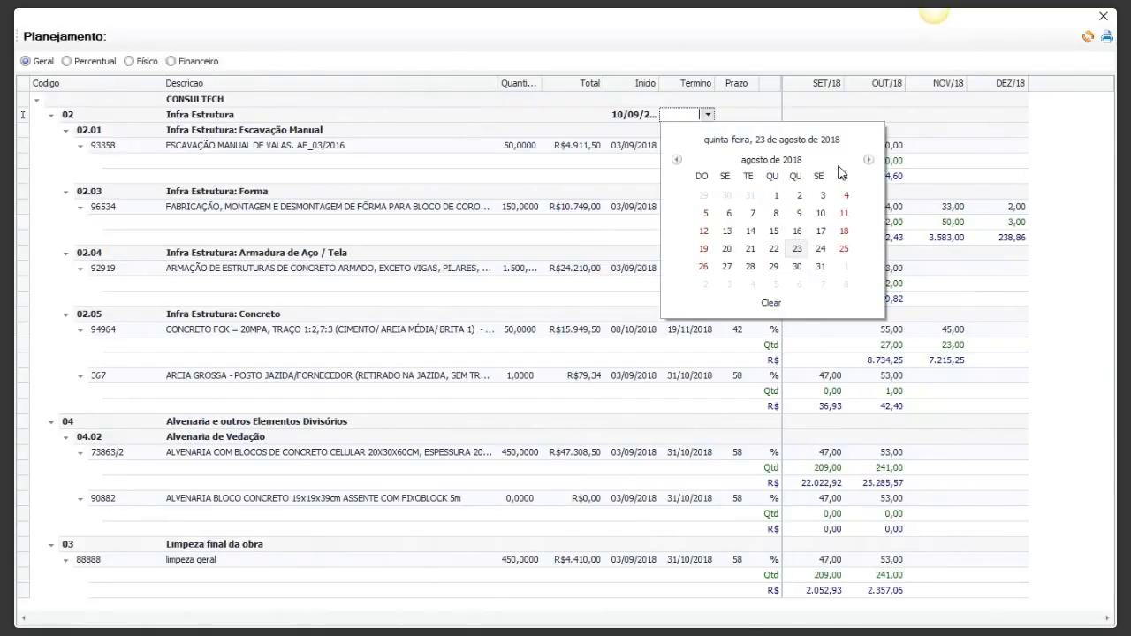
{"action": "left_click", "coordinate": [869, 160]}
{"action": "left_click", "coordinate": [869, 160]}
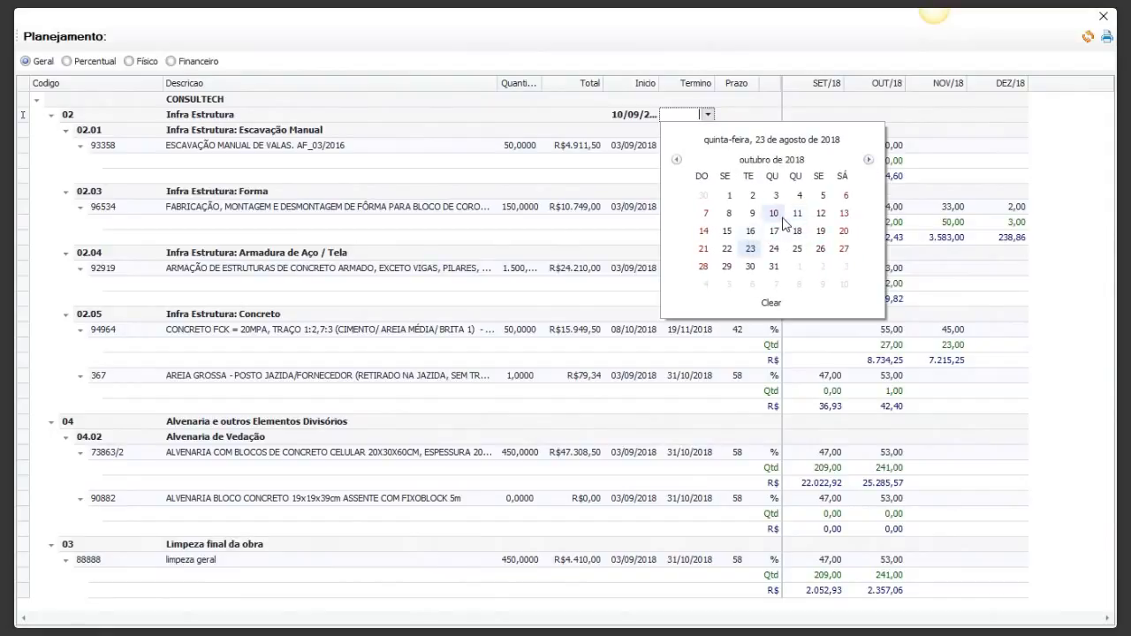
{"action": "left_click", "coordinate": [781, 221]}
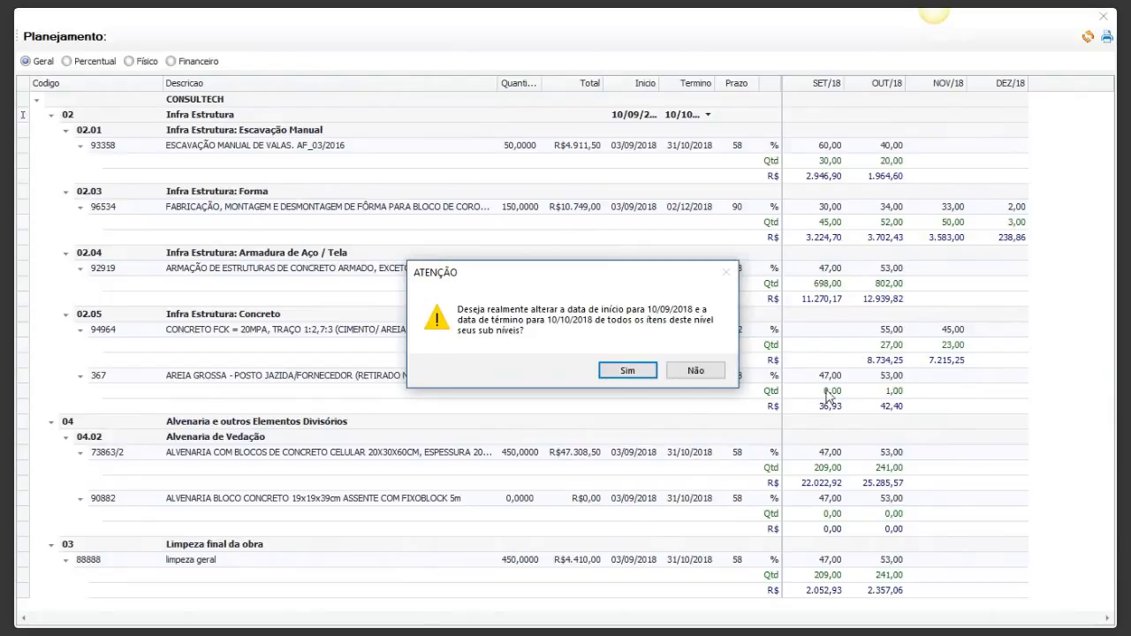
{"action": "left_click", "coordinate": [625, 369]}
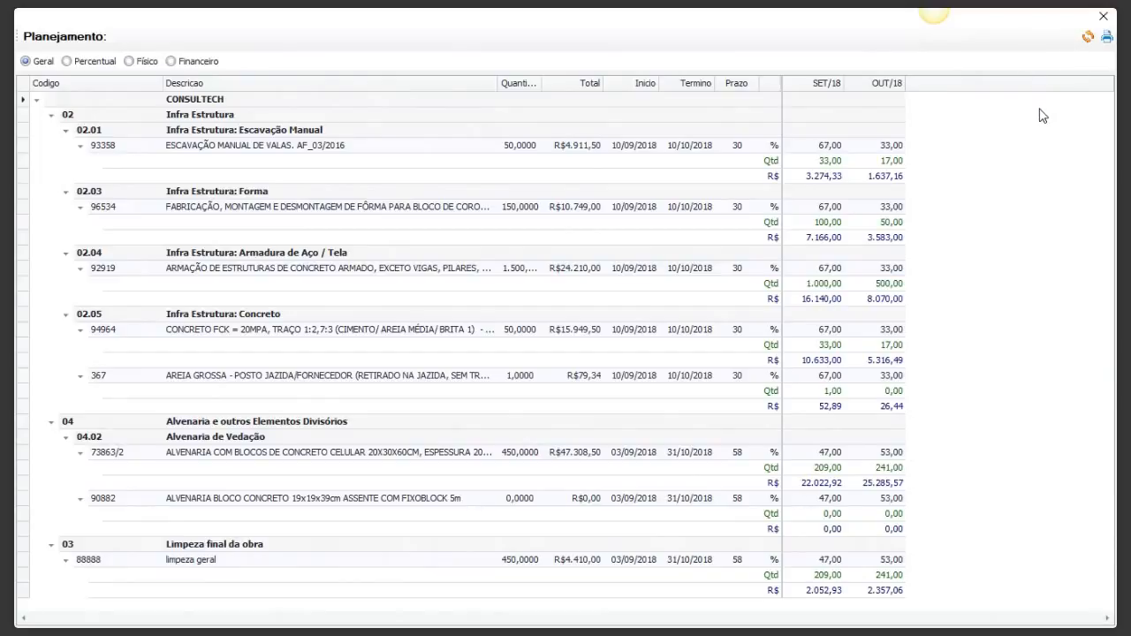
Step: Close Planejamento, reopen it once more, then close it to show the 17-item budget
{"action": "left_click", "coordinate": [1104, 17]}
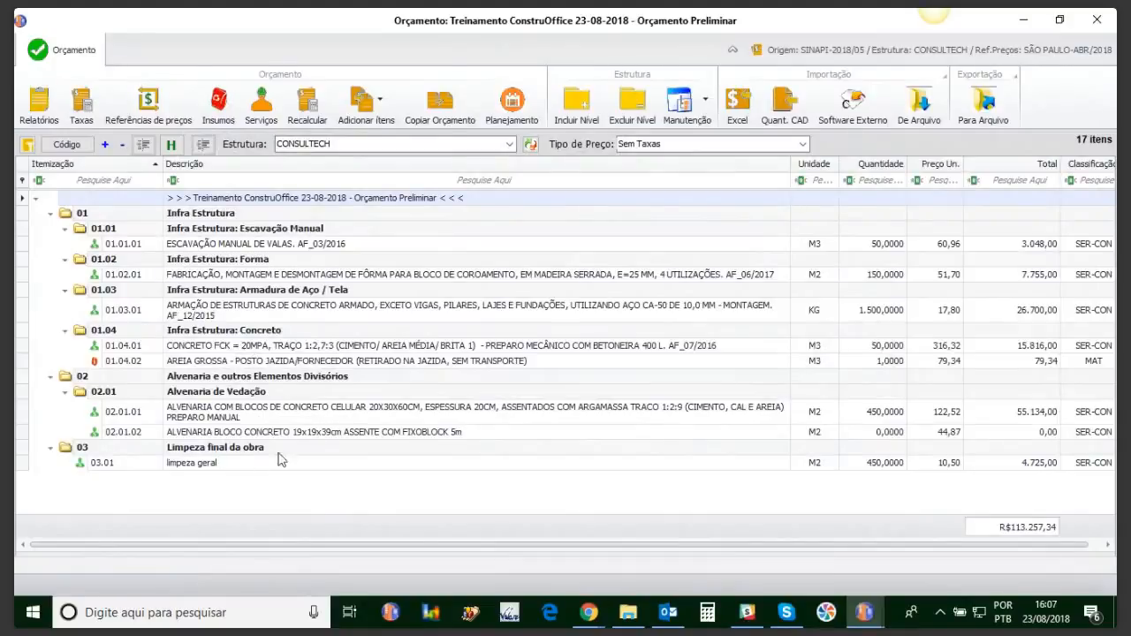
{"action": "left_click", "coordinate": [510, 106]}
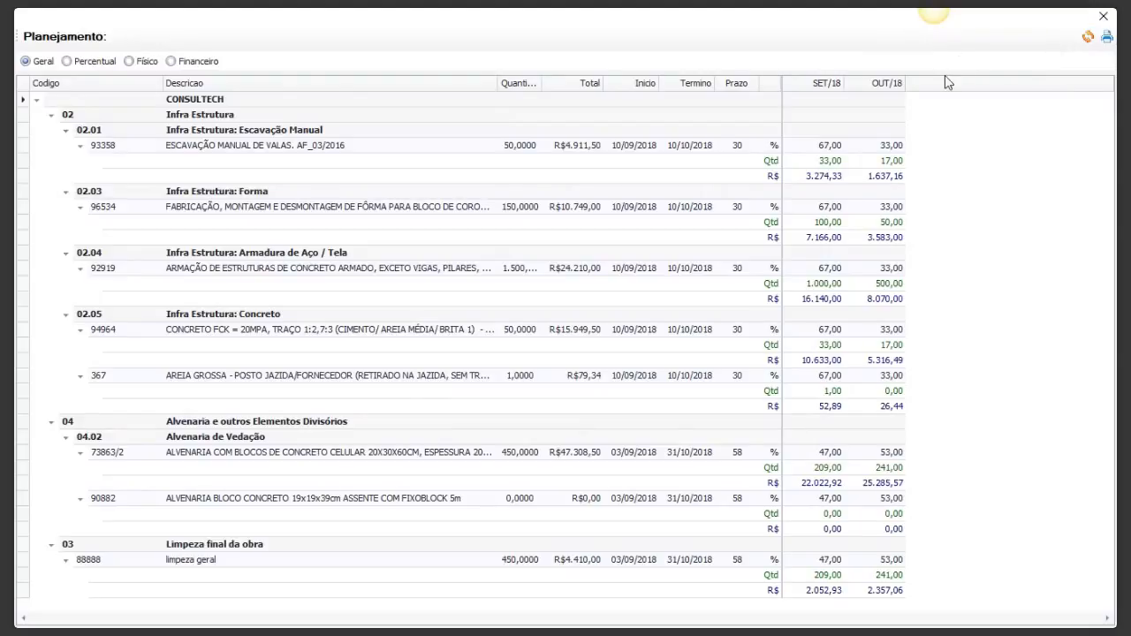
{"action": "left_click", "coordinate": [1103, 22]}
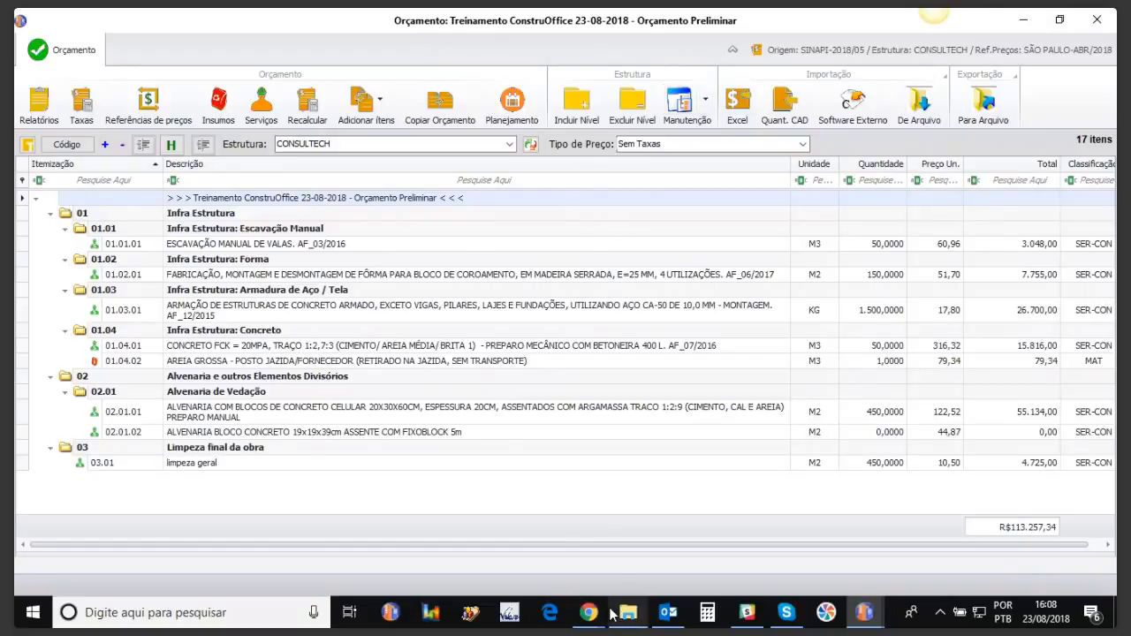
{"action": "mouse_move", "coordinate": [588, 612]}
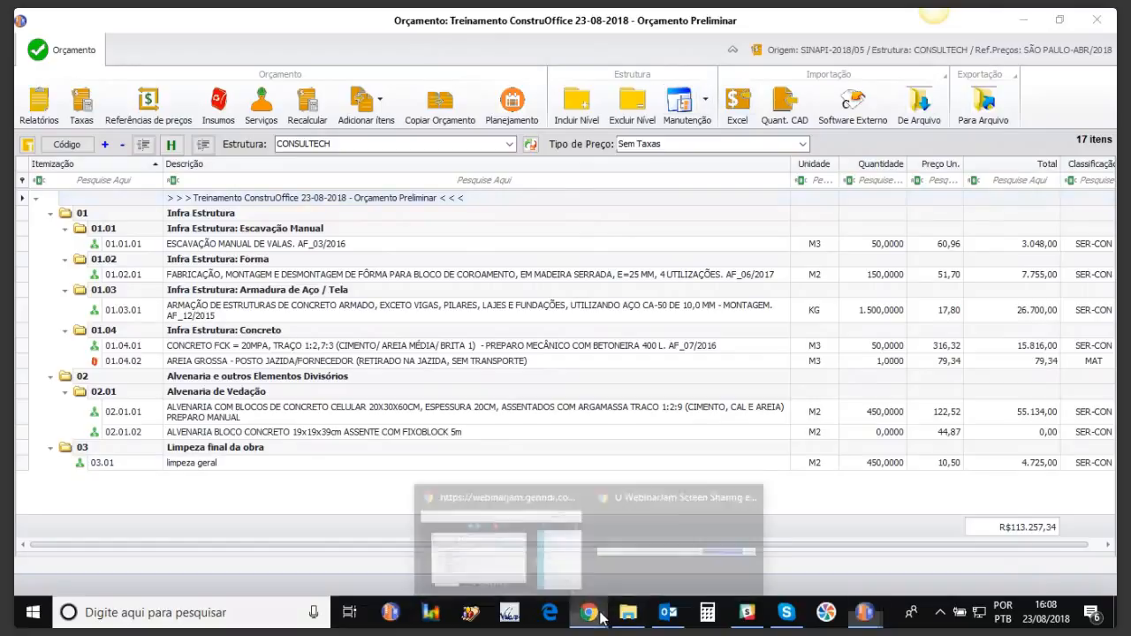
{"action": "left_click", "coordinate": [640, 566]}
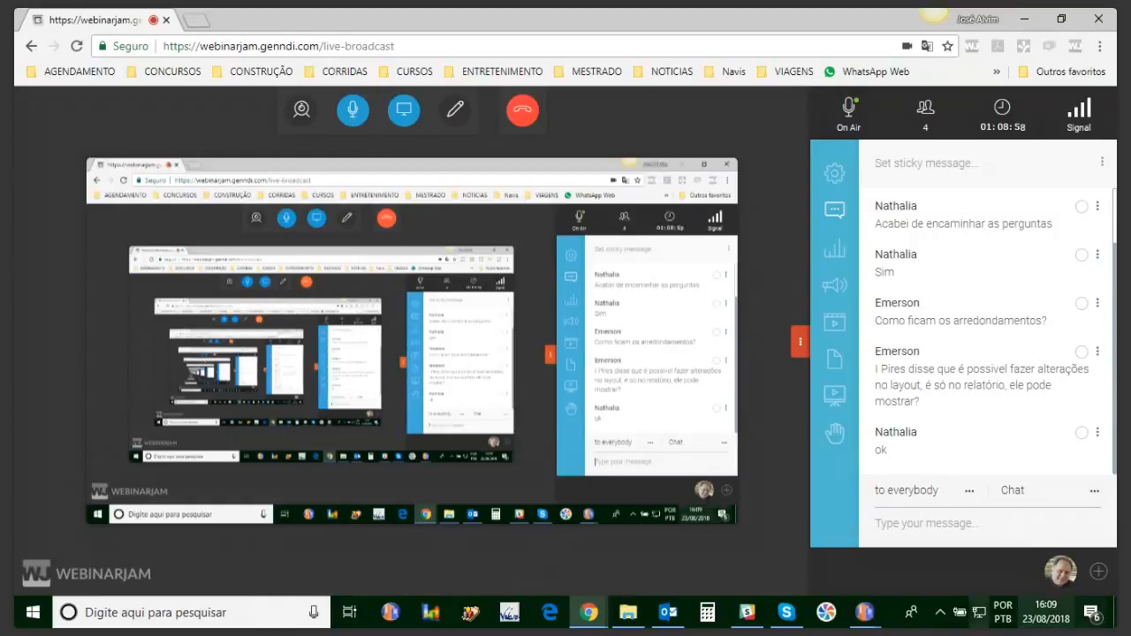
{"action": "left_click", "coordinate": [883, 611]}
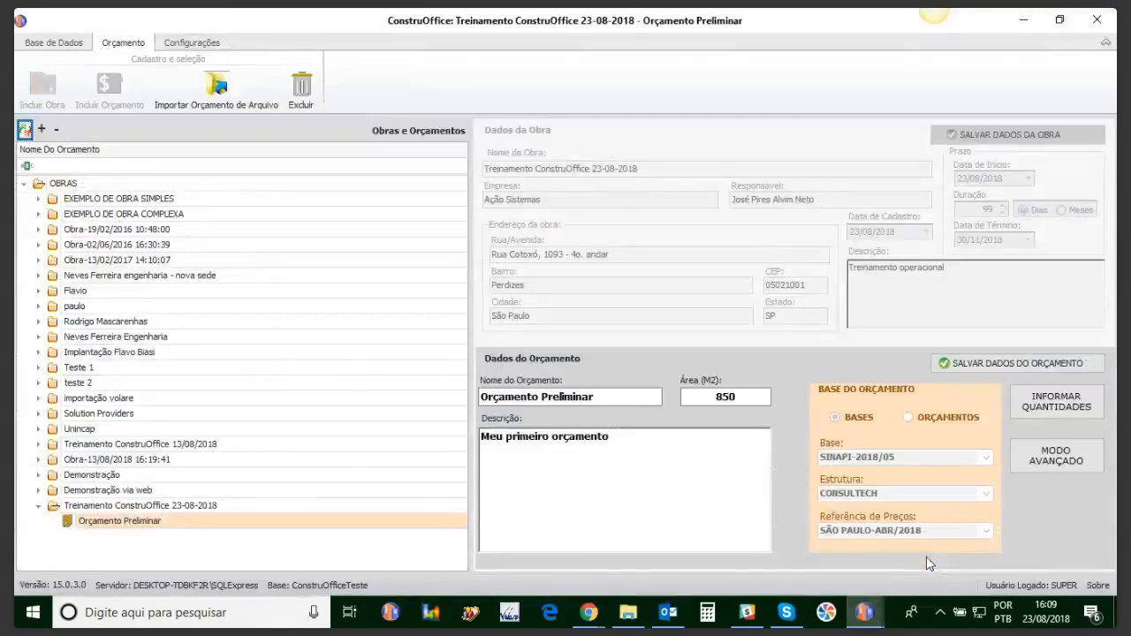
{"action": "mouse_move", "coordinate": [886, 610]}
{"action": "left_click", "coordinate": [790, 569]}
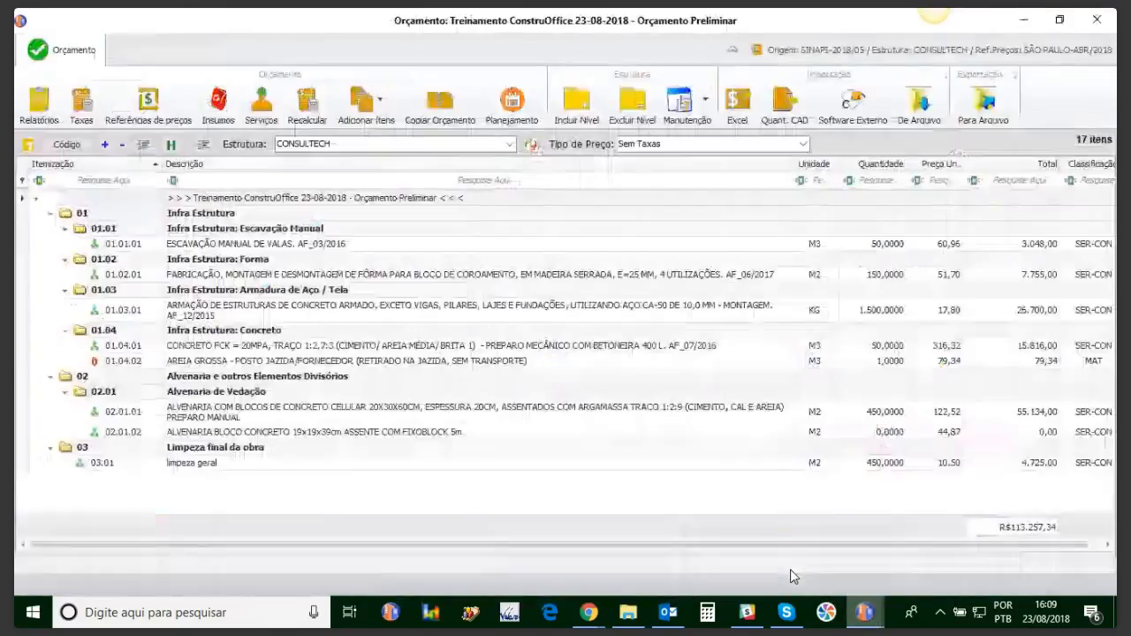
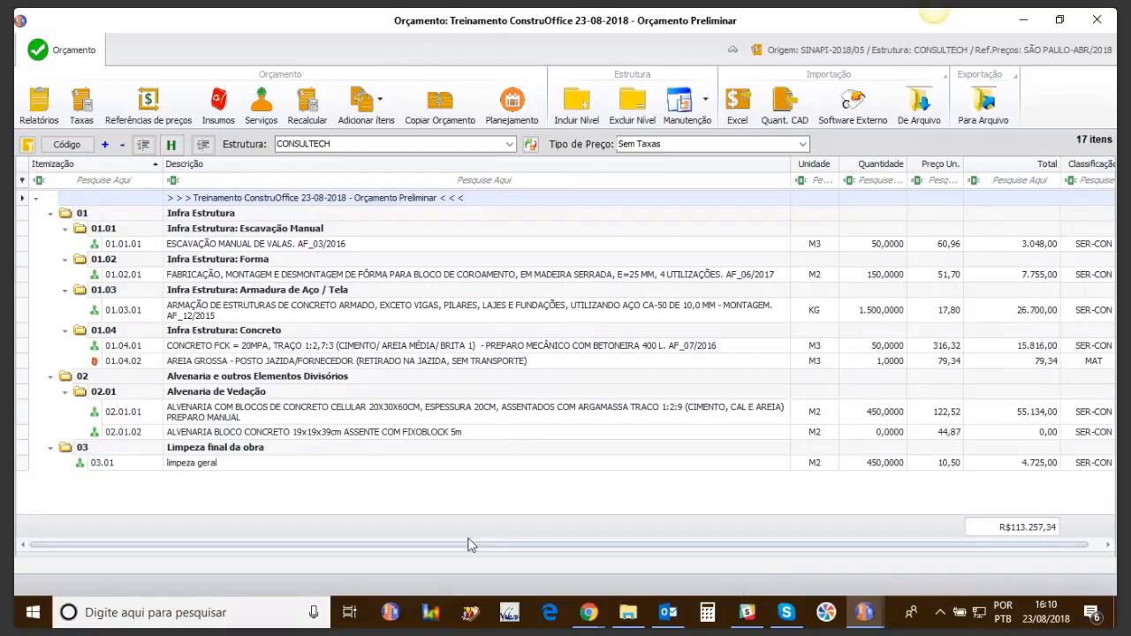
Step: Filter the items from this same budget for 'blocos' masonry blocks
{"action": "left_click", "coordinate": [363, 109]}
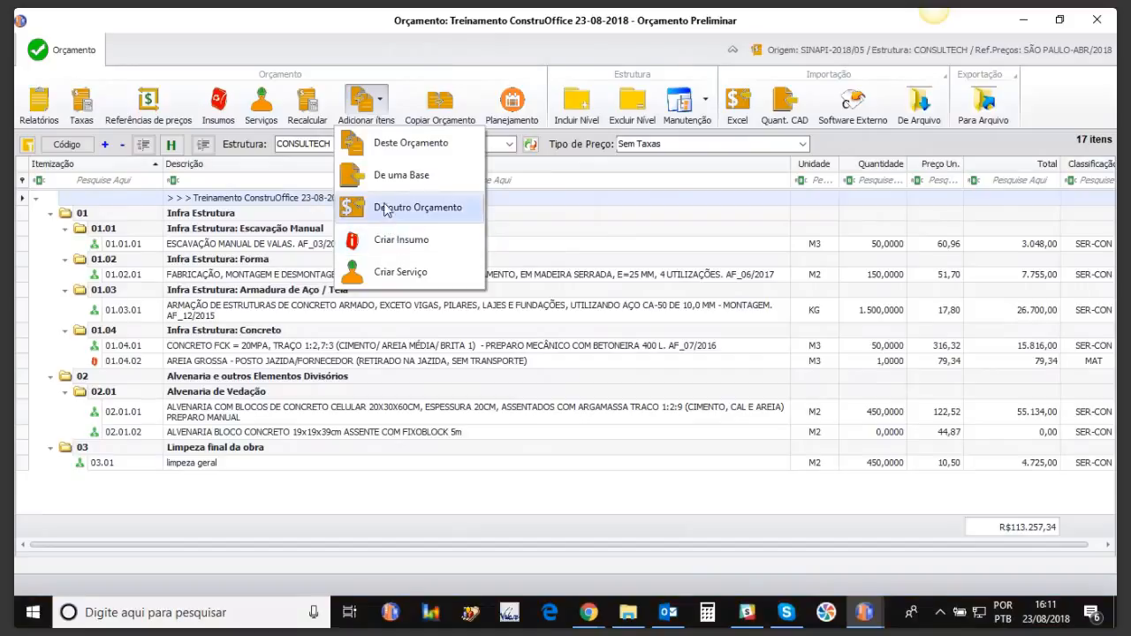
{"action": "left_click", "coordinate": [391, 143]}
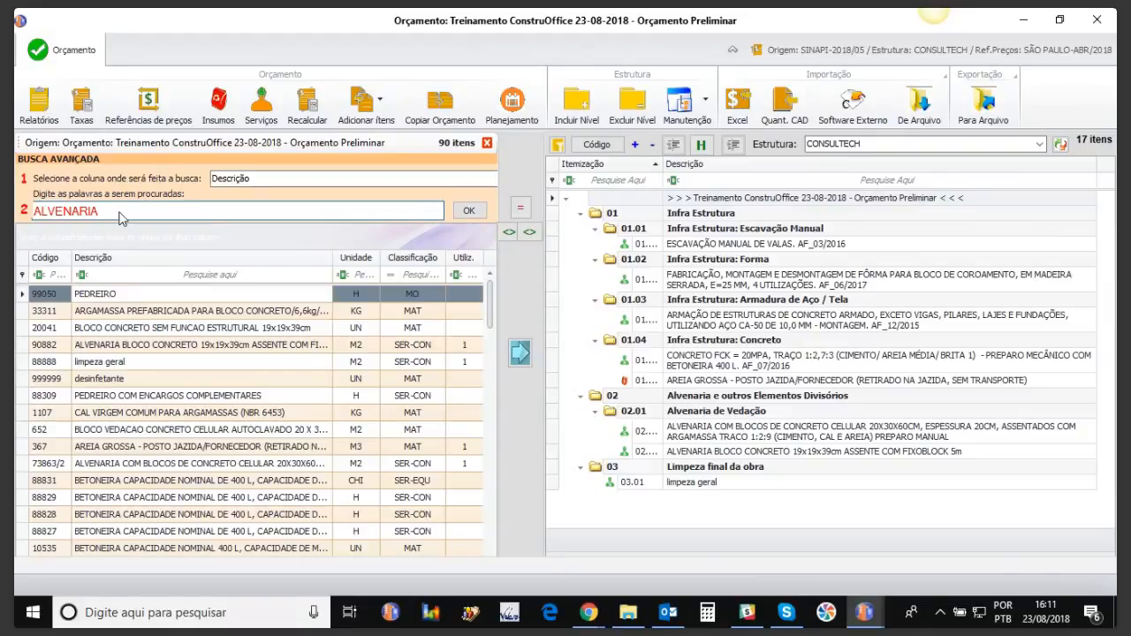
{"action": "type", "text": "blocos"}
{"action": "left_click", "coordinate": [469, 210]}
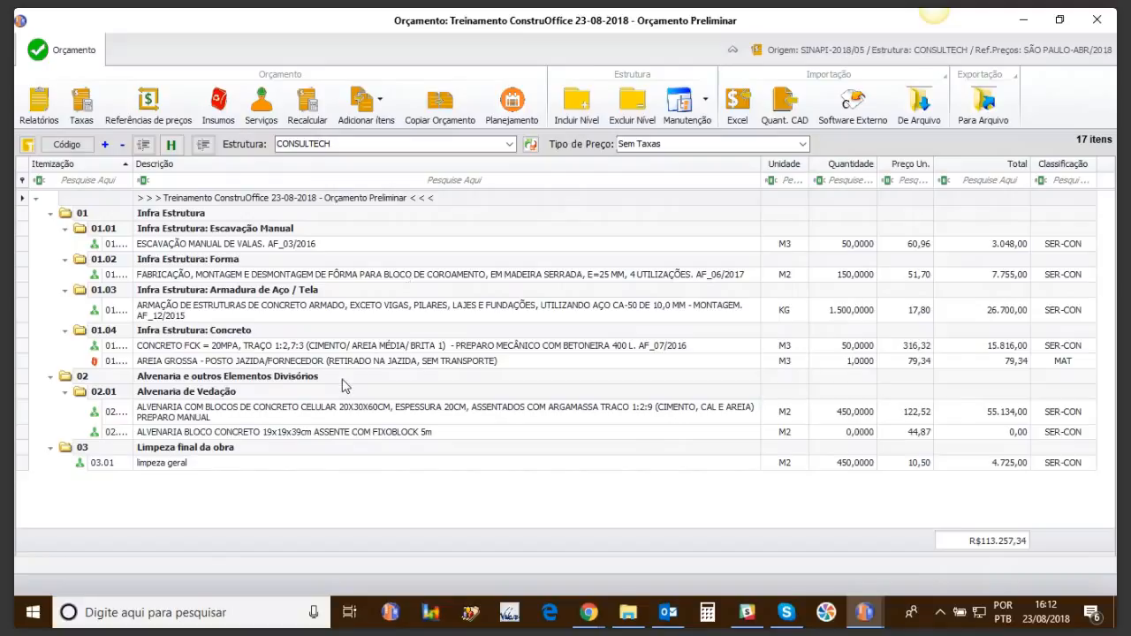
Step: Bring the WebinarJam live-broadcast page with its chat to the front
{"action": "mouse_move", "coordinate": [590, 616]}
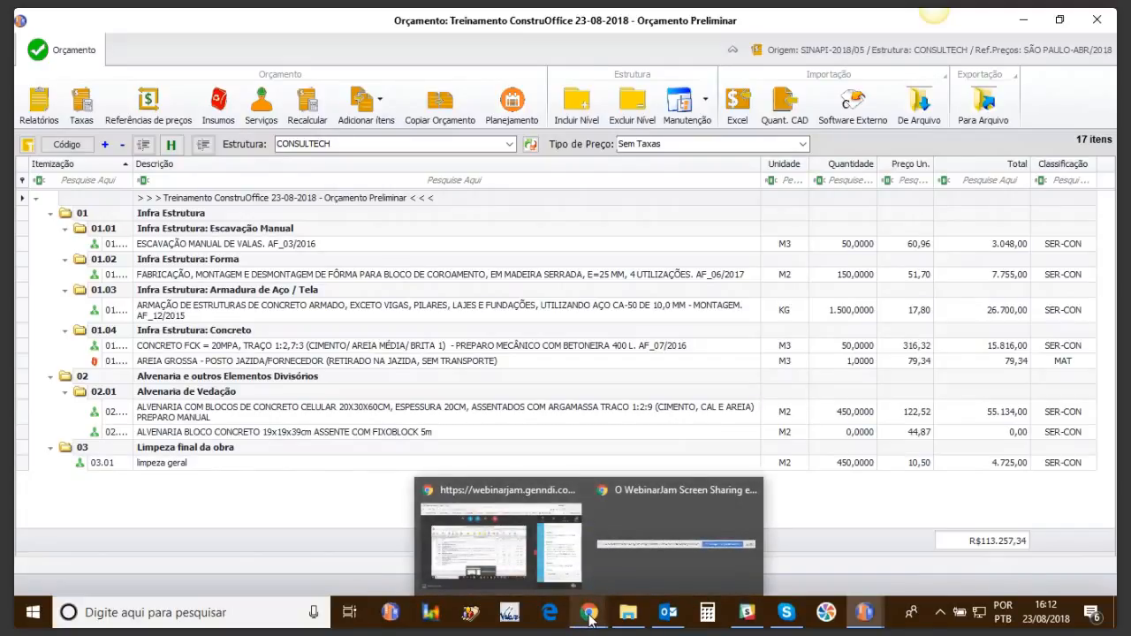
{"action": "left_click", "coordinate": [512, 553]}
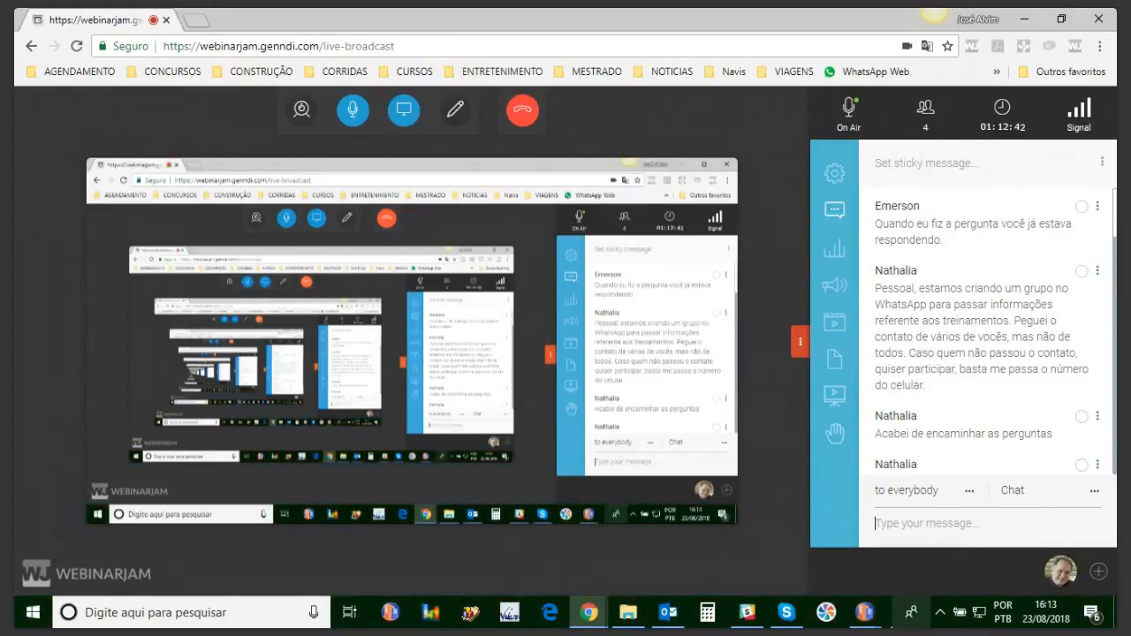
Step: Return to the Orçamento Preliminar budget, passing through the ConstruOffice works and budgets window
{"action": "mouse_move", "coordinate": [865, 611]}
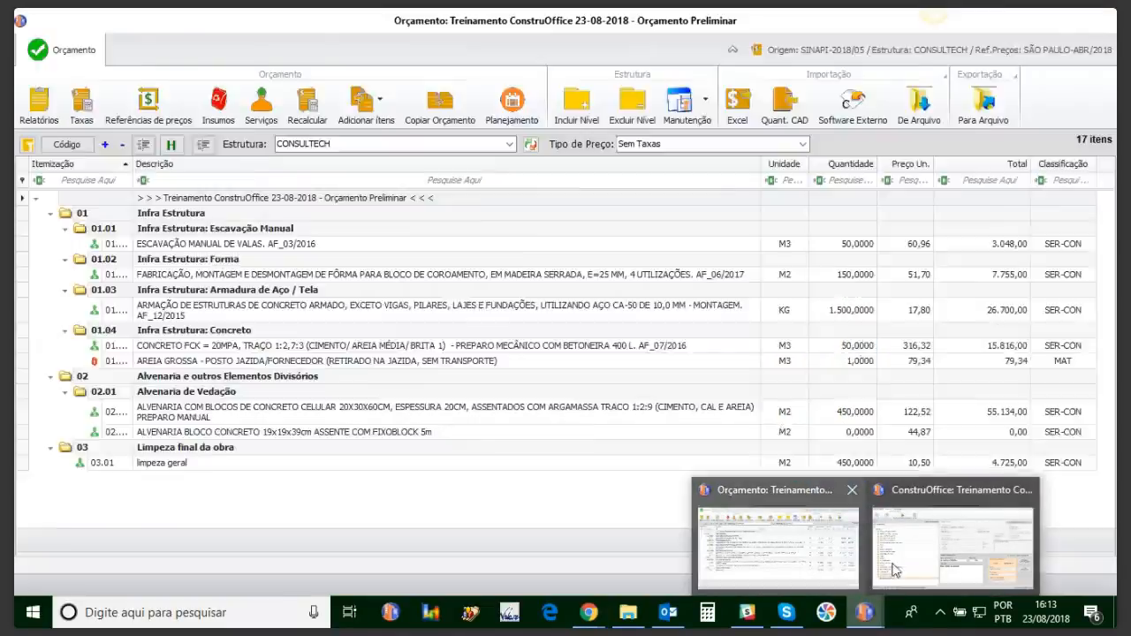
{"action": "left_click", "coordinate": [806, 569]}
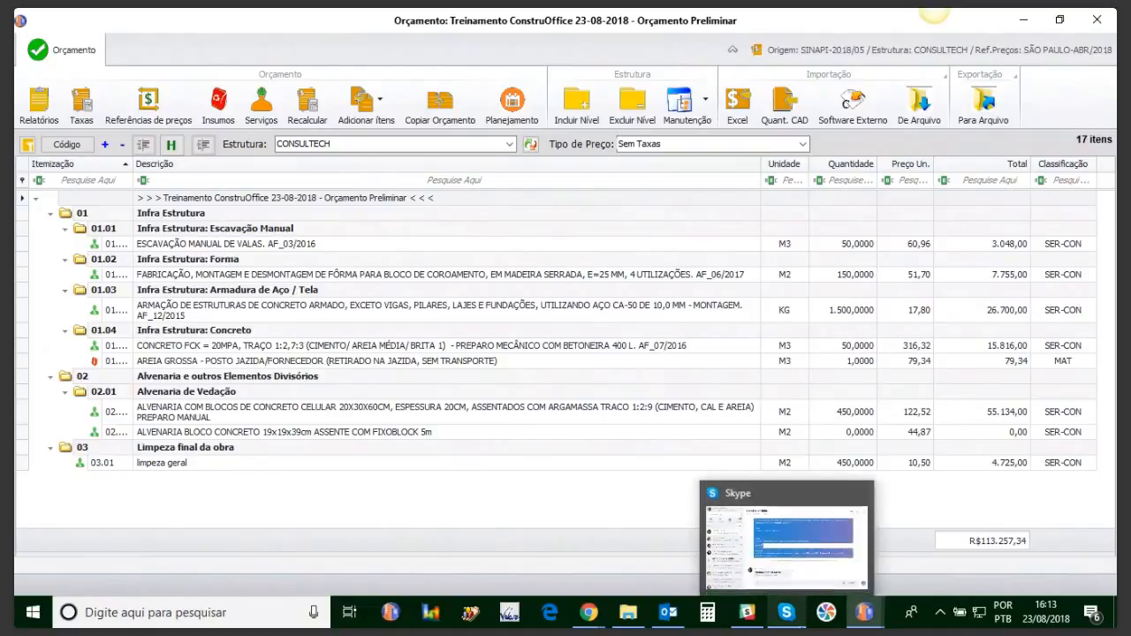
{"action": "mouse_move", "coordinate": [859, 623]}
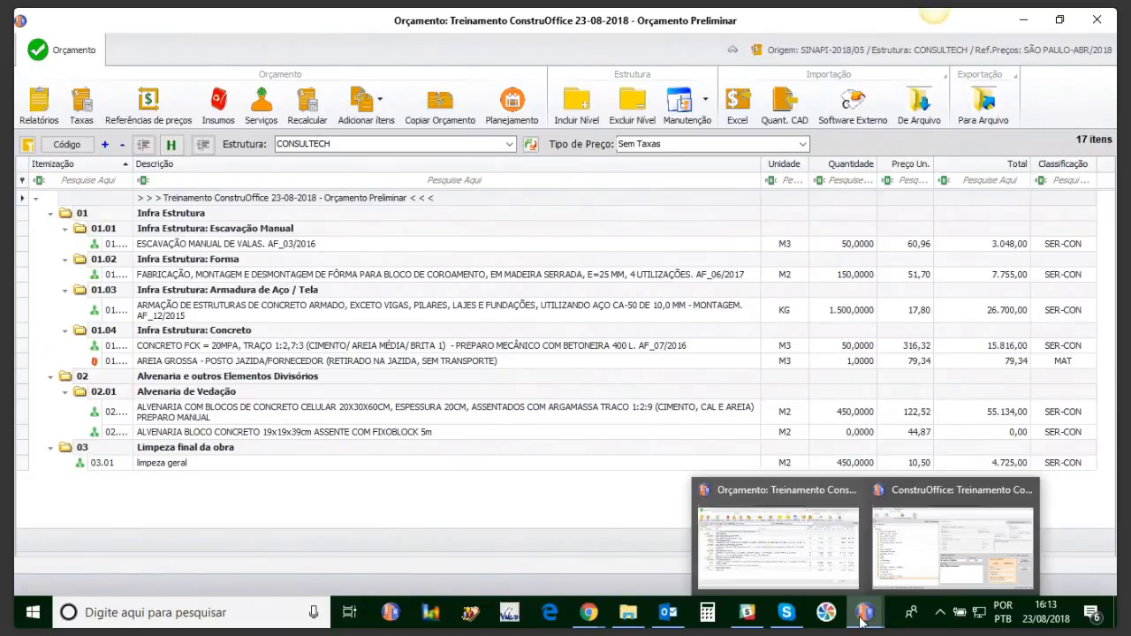
{"action": "left_click", "coordinate": [928, 550]}
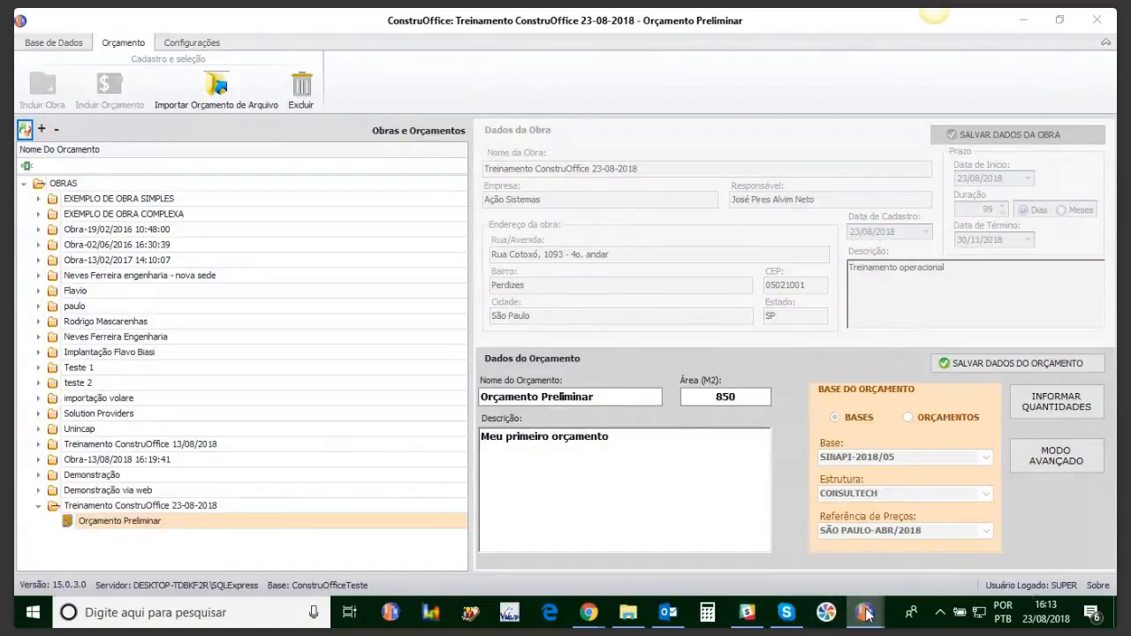
{"action": "left_click", "coordinate": [742, 544]}
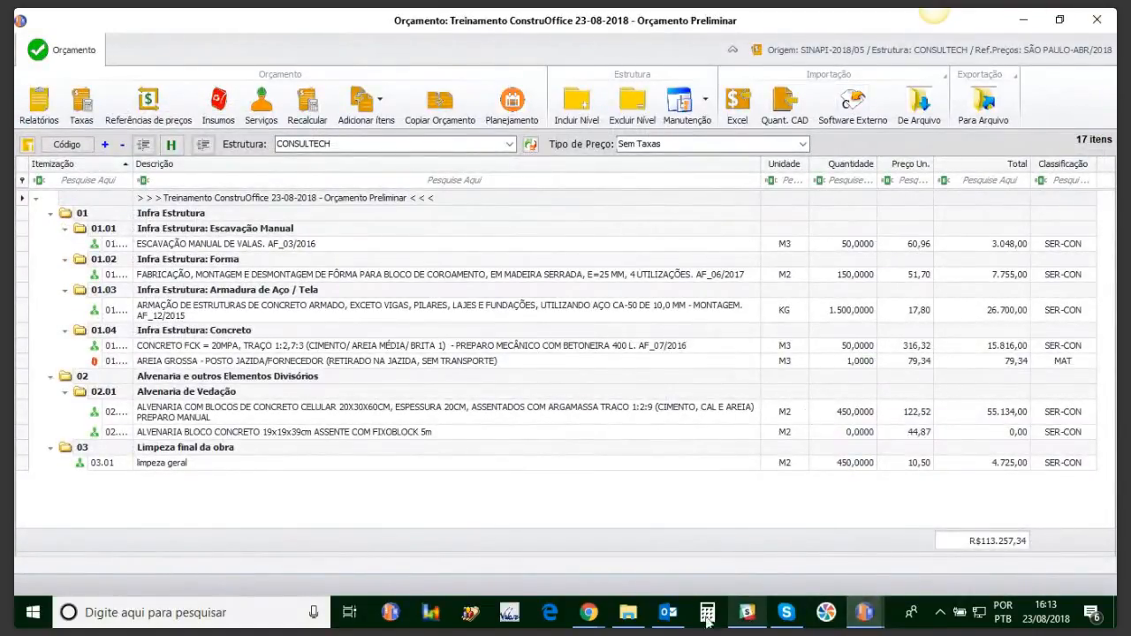
Step: Hide the screen-sharing notice and go back to the WebinarJam broadcast page
{"action": "mouse_move", "coordinate": [597, 621]}
{"action": "left_click", "coordinate": [618, 575]}
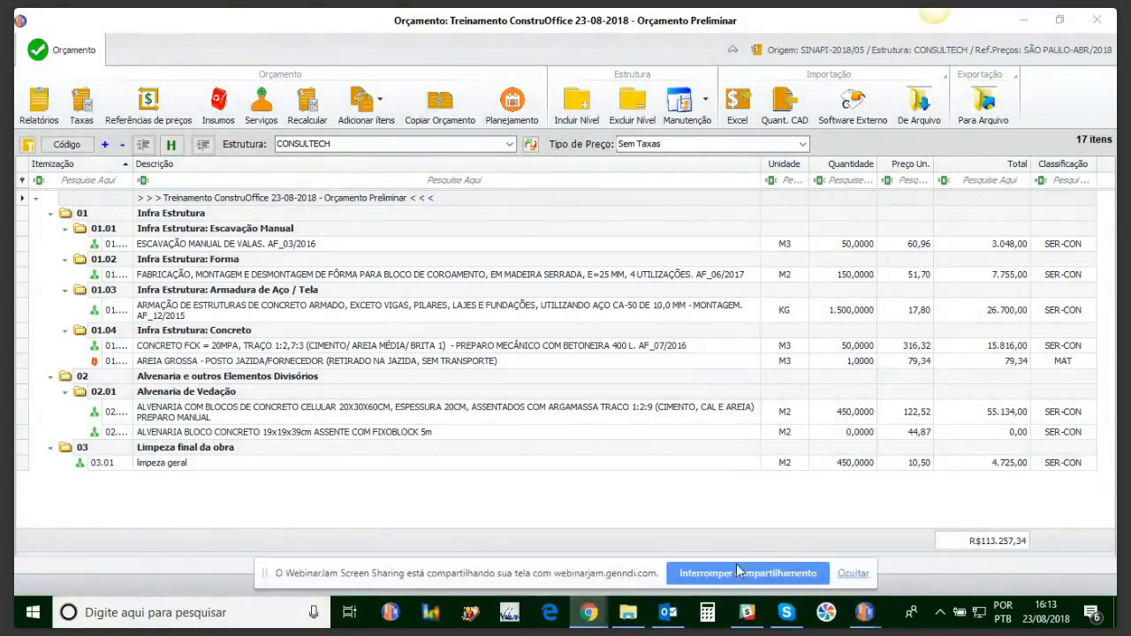
{"action": "left_click", "coordinate": [853, 574]}
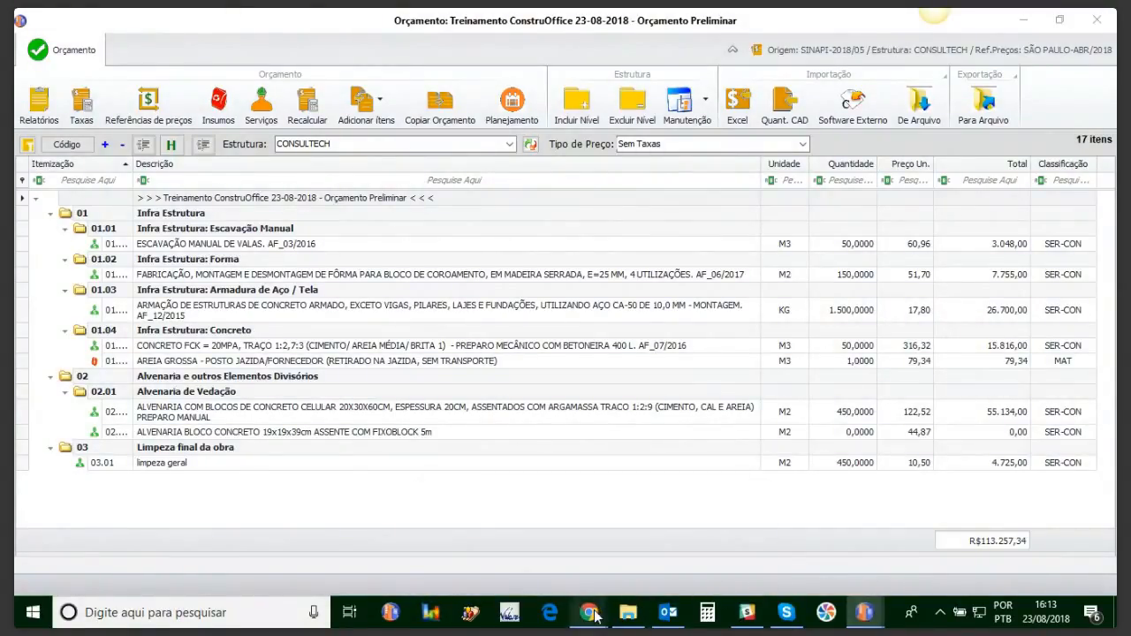
{"action": "mouse_move", "coordinate": [594, 616]}
{"action": "left_click", "coordinate": [548, 552]}
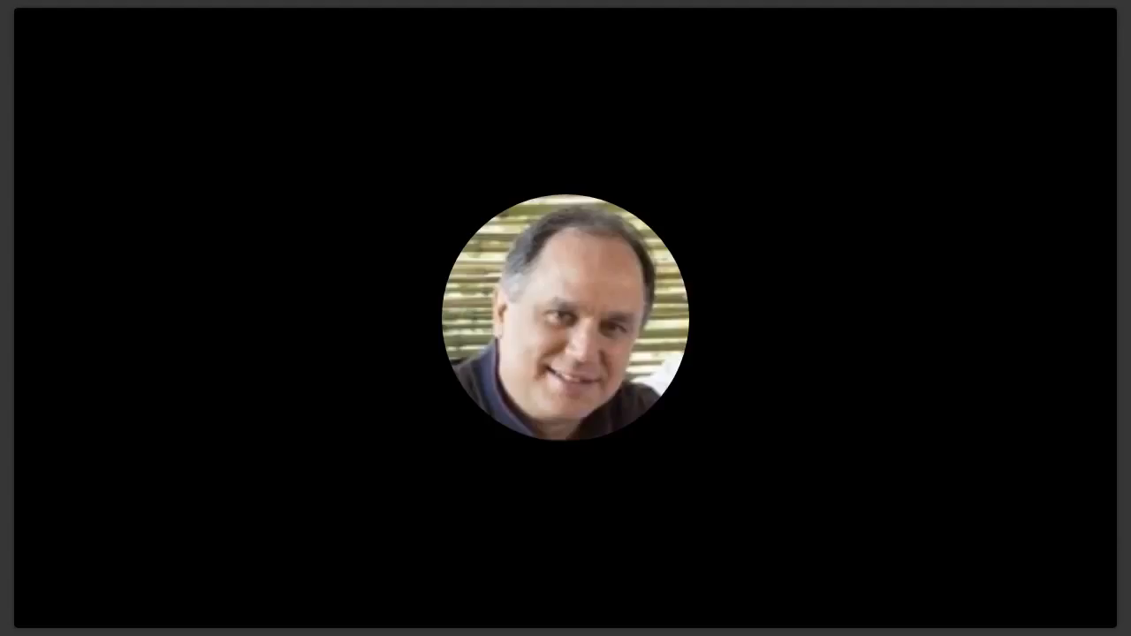